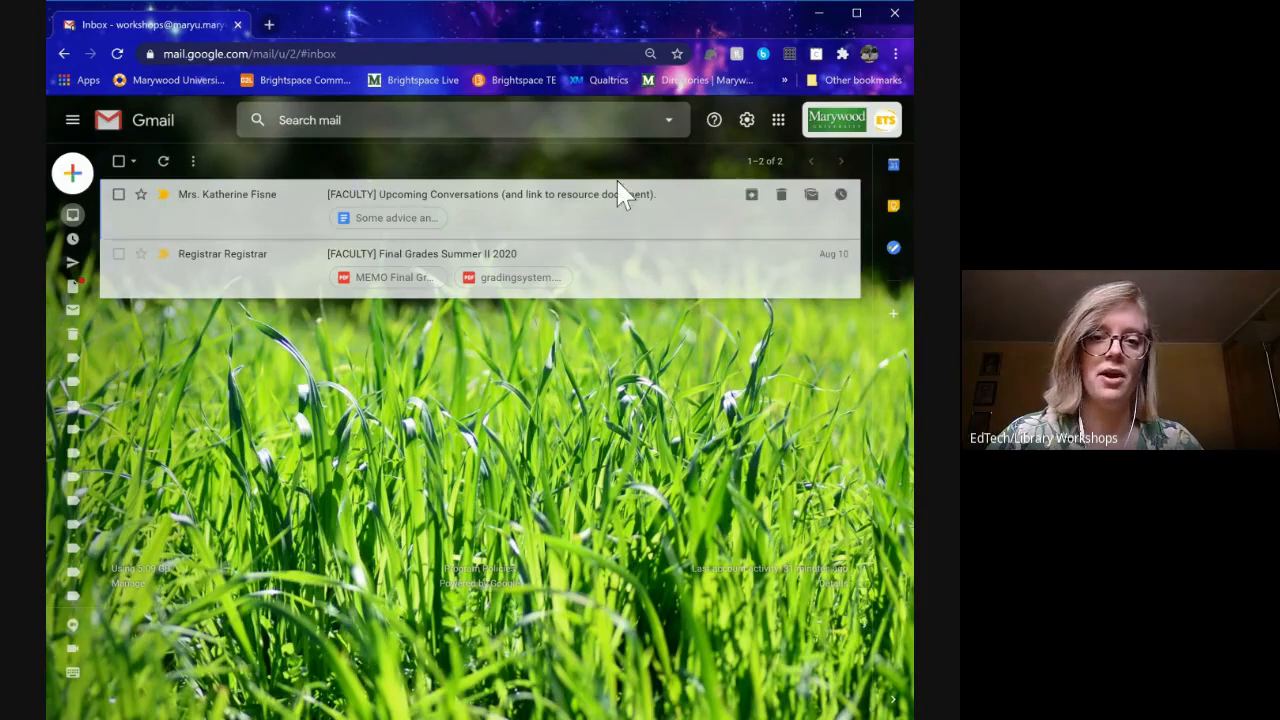
- Reload the Gmail inbox and launch Google Drive from the Google apps grid
key(F5)
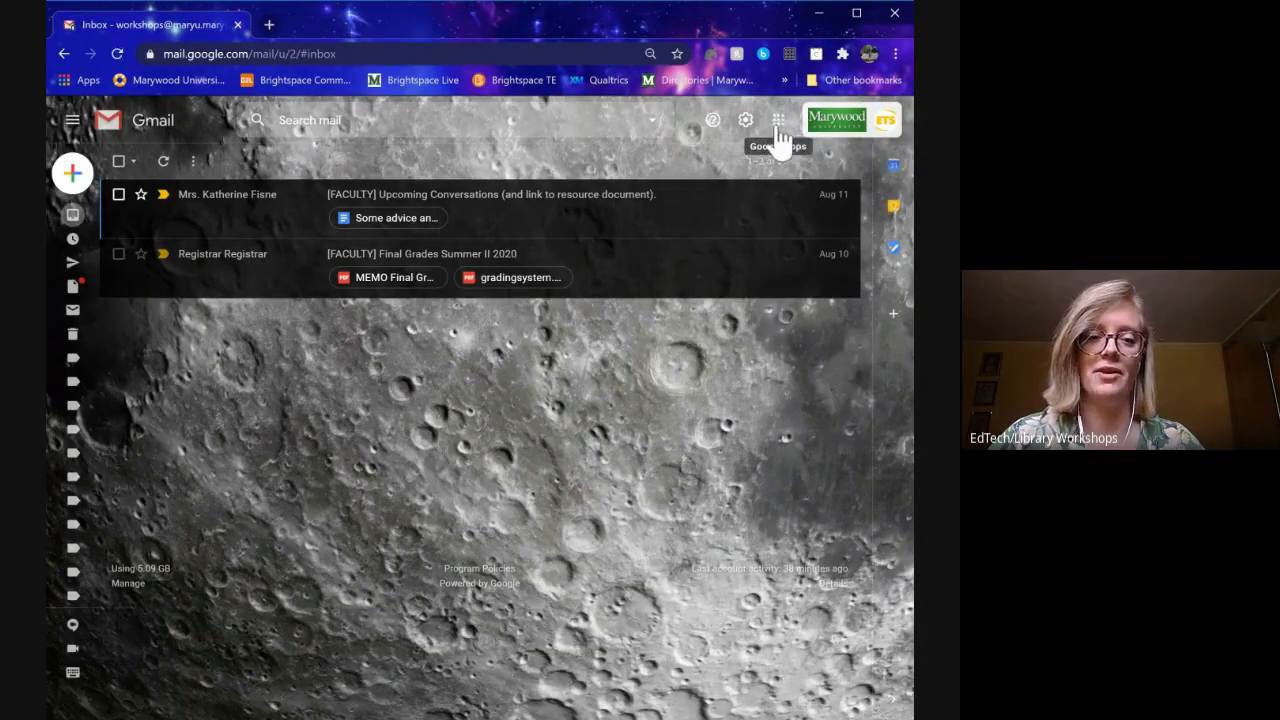
click(779, 125)
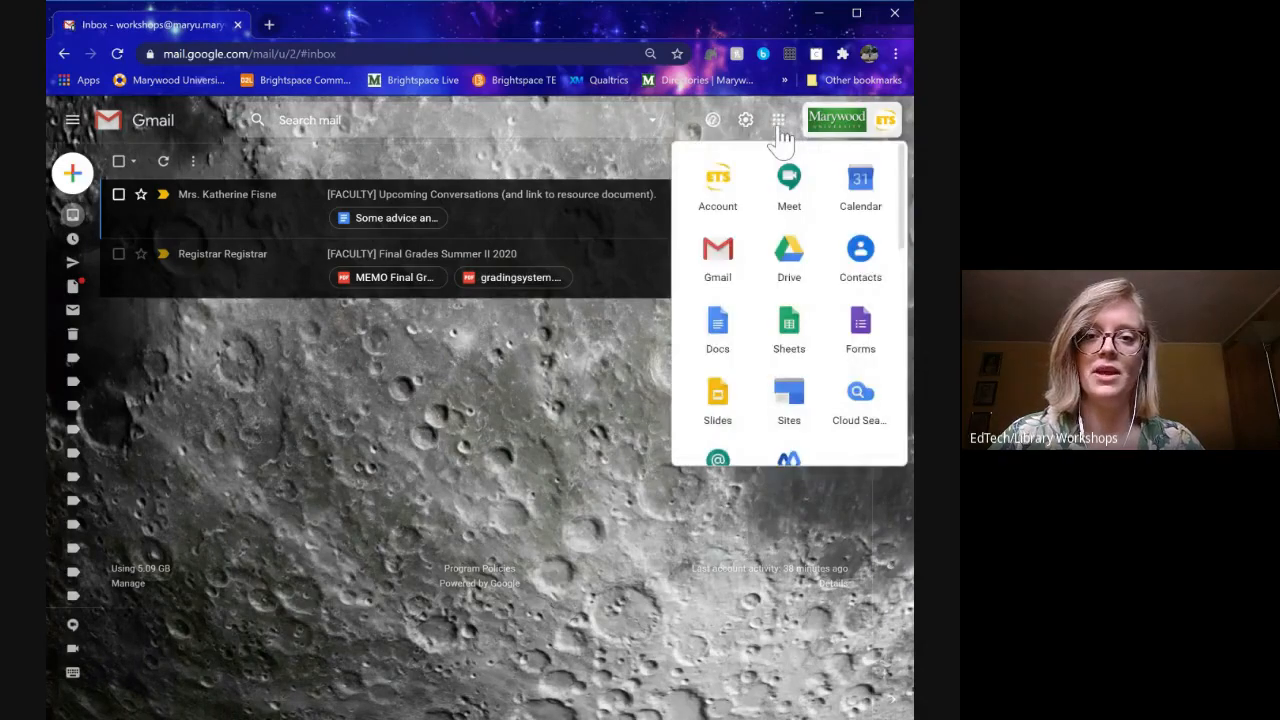
click(789, 258)
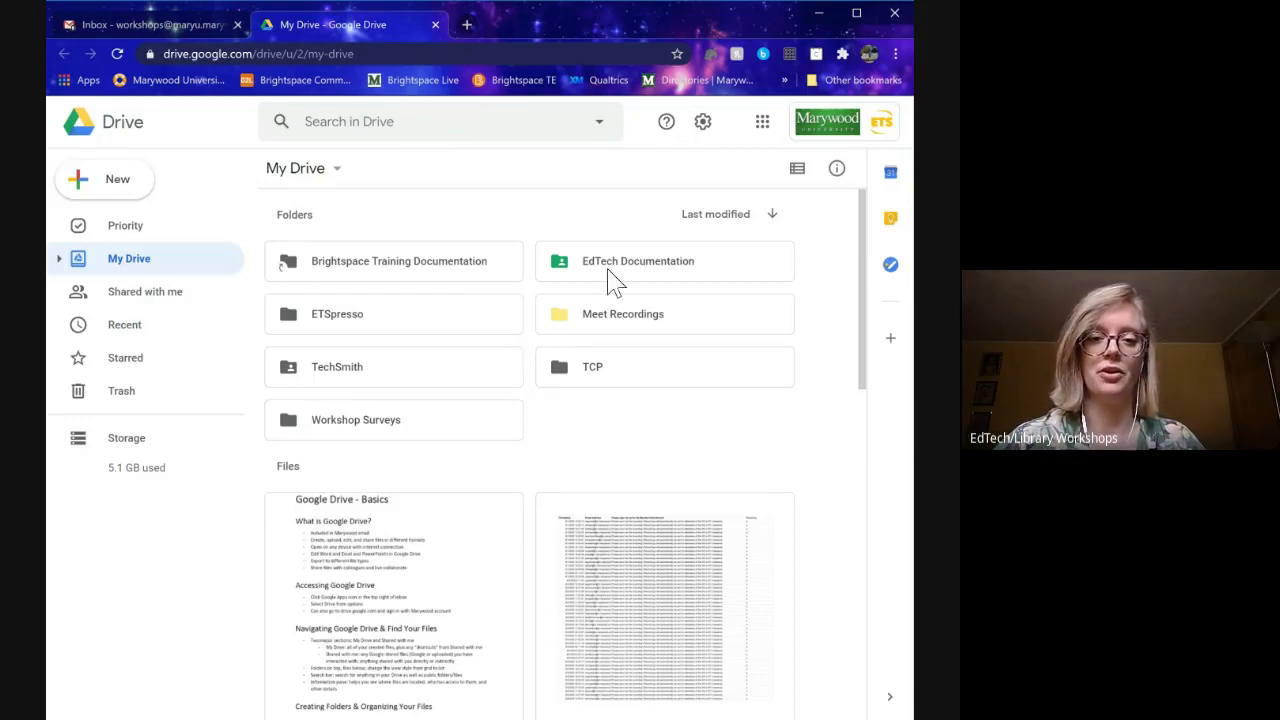
- Look at the TCP folder's options without recolouring it, then scroll through My Drive's files
right_click(616, 380)
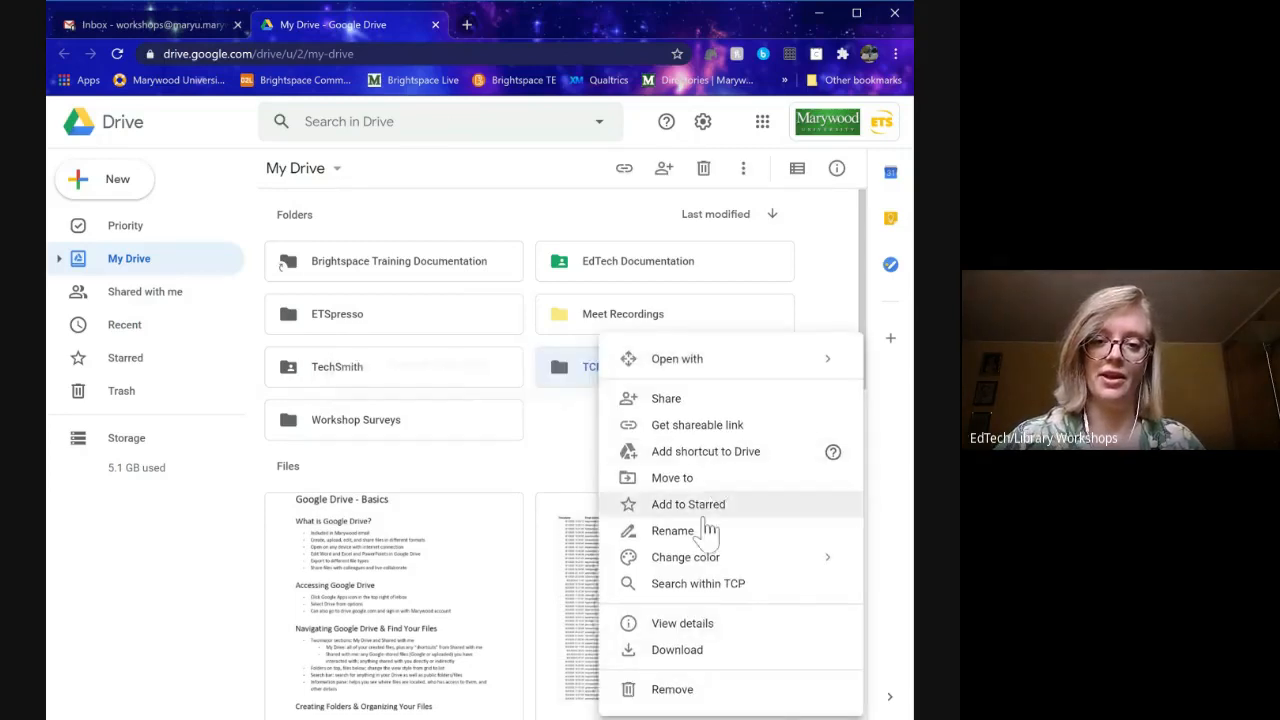
click(566, 457)
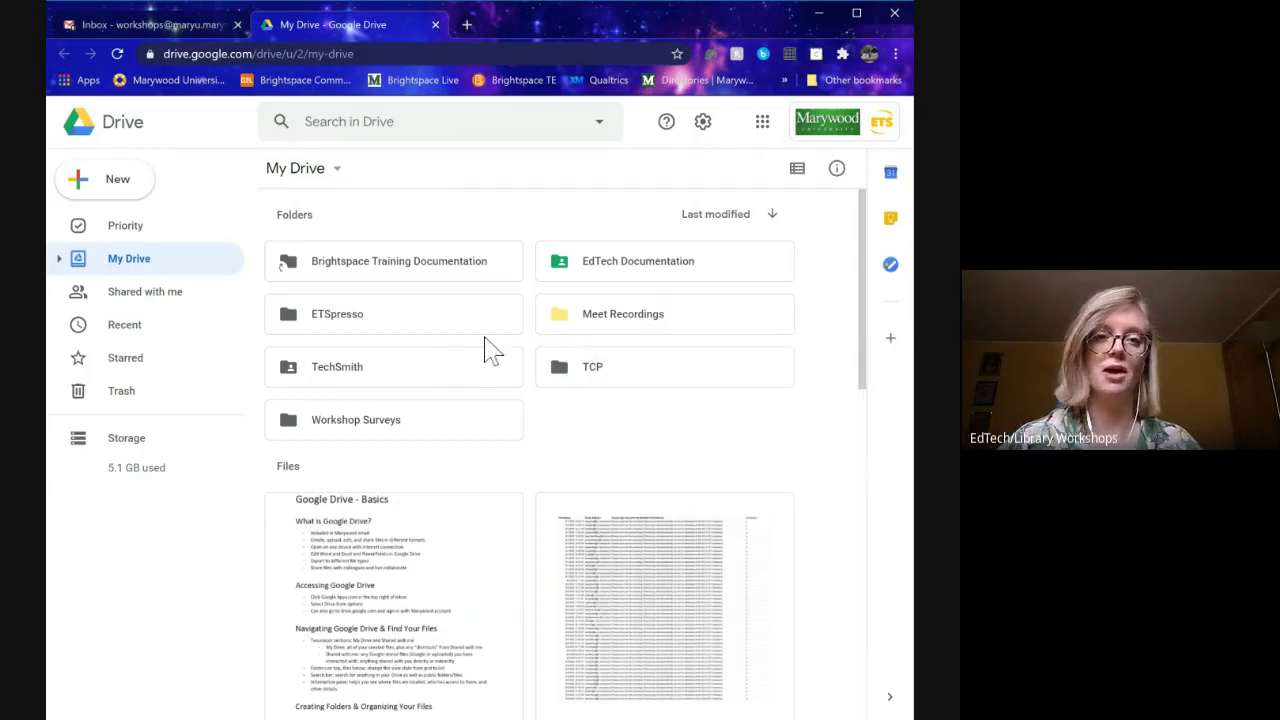
scroll(490, 360, down, 4)
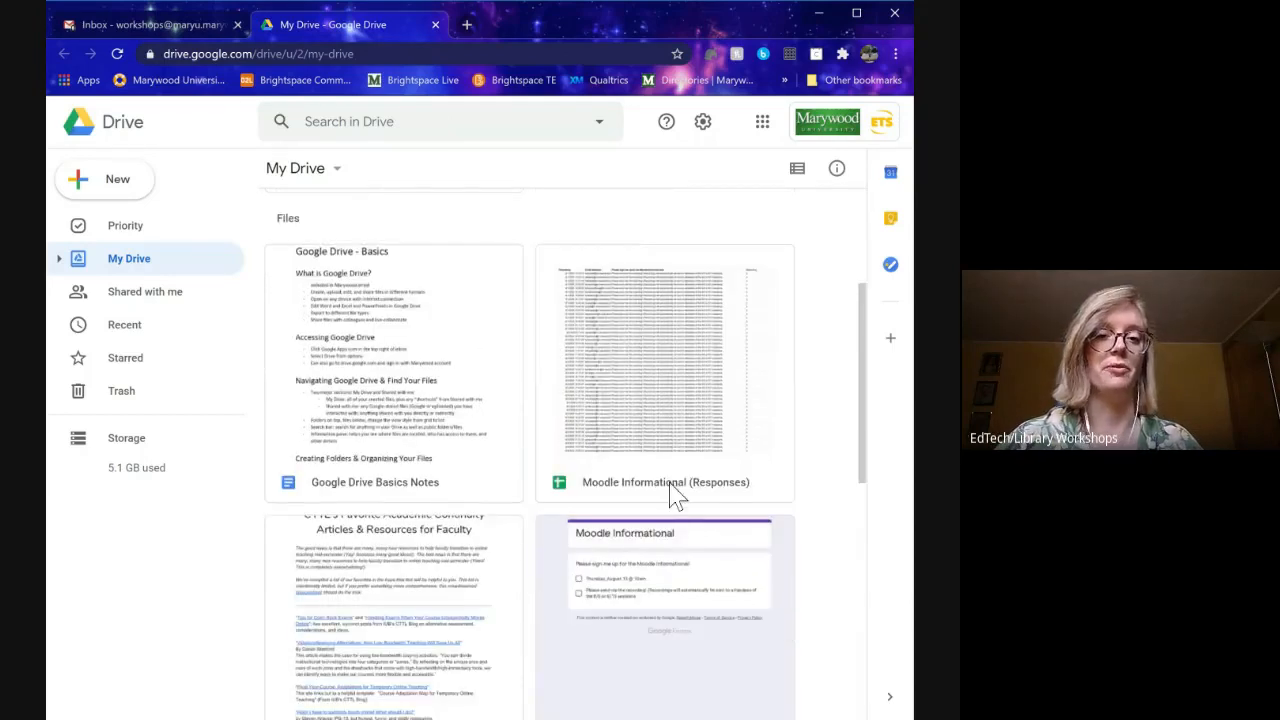
scroll(720, 445, up, 4)
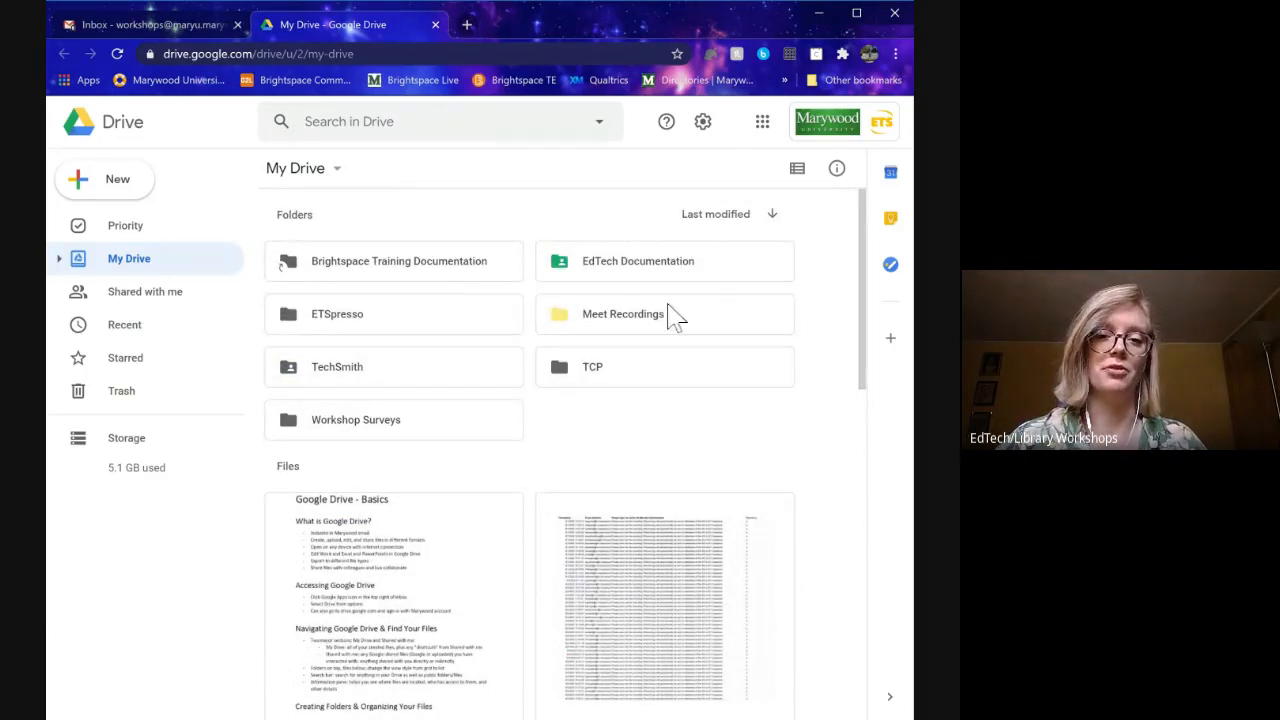
scroll(510, 505, down, 2)
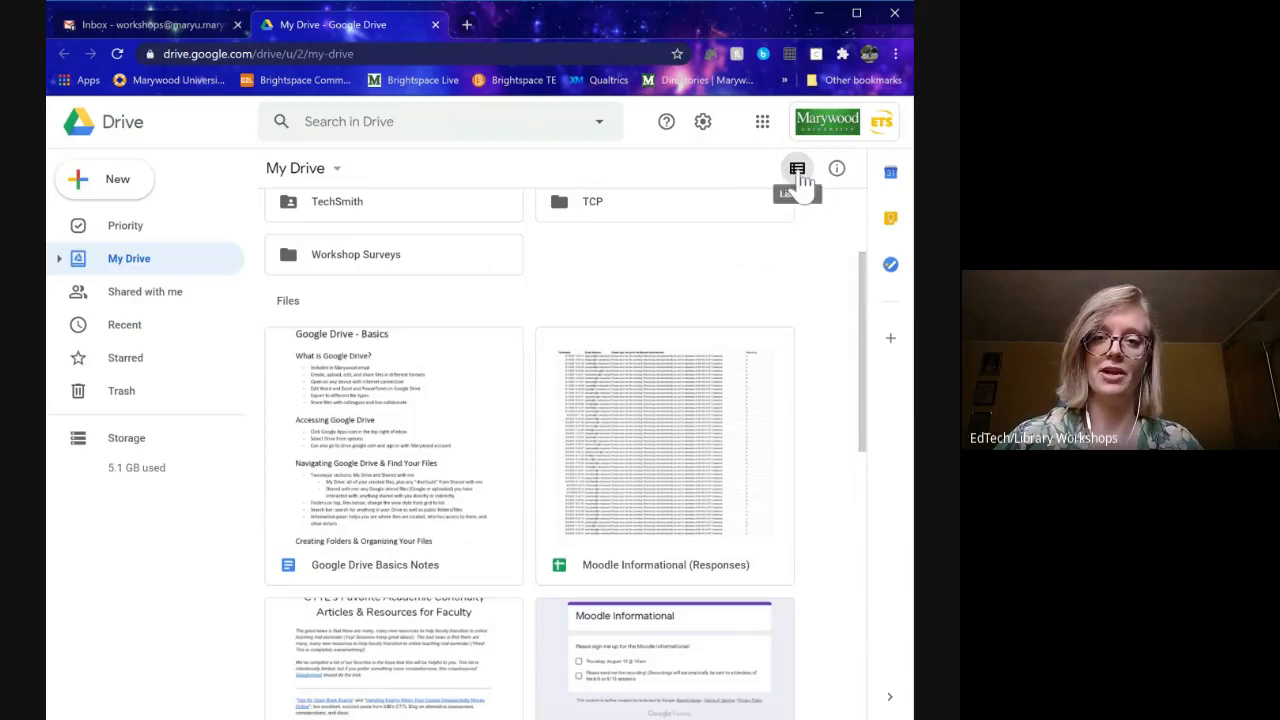
click(799, 178)
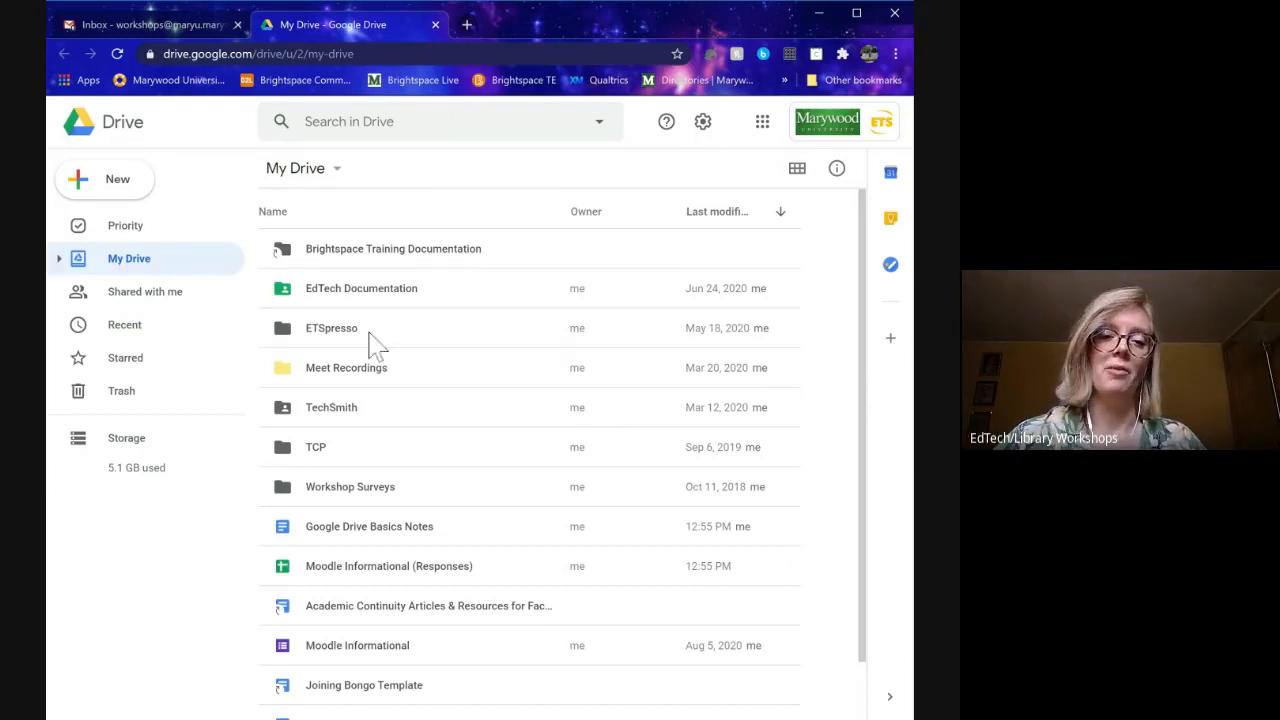
scroll(305, 450, down, 1)
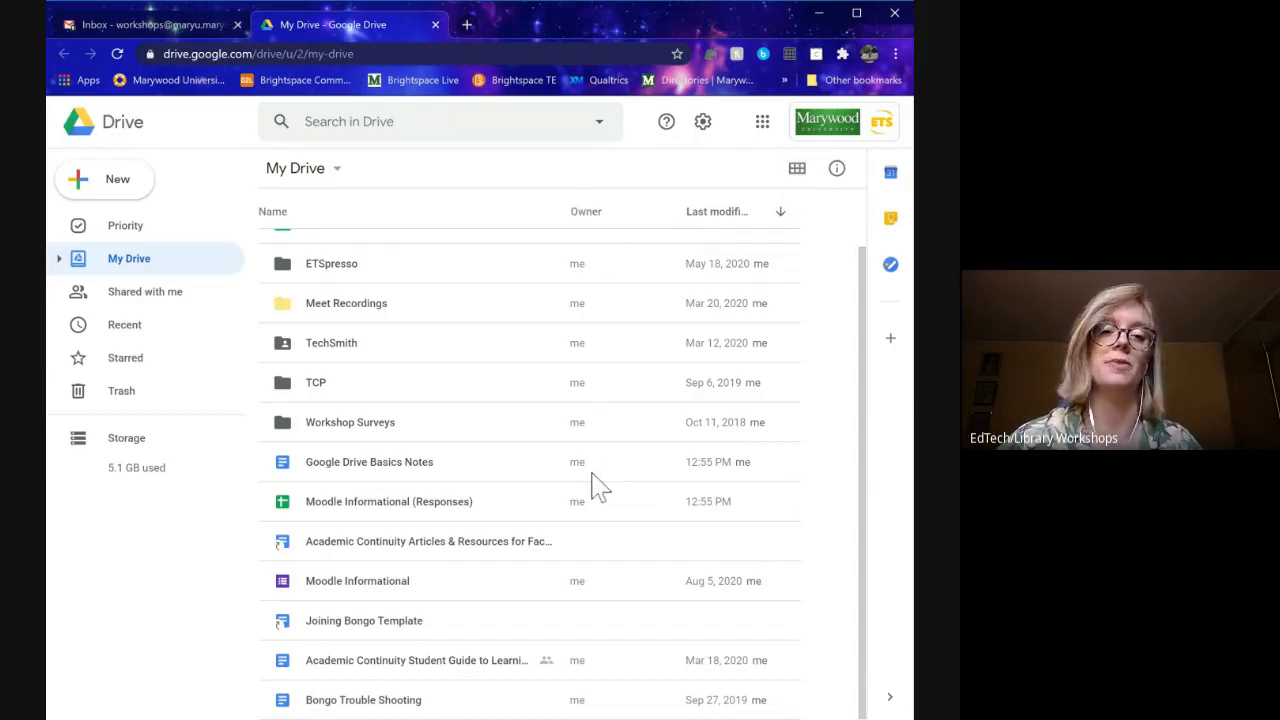
click(797, 170)
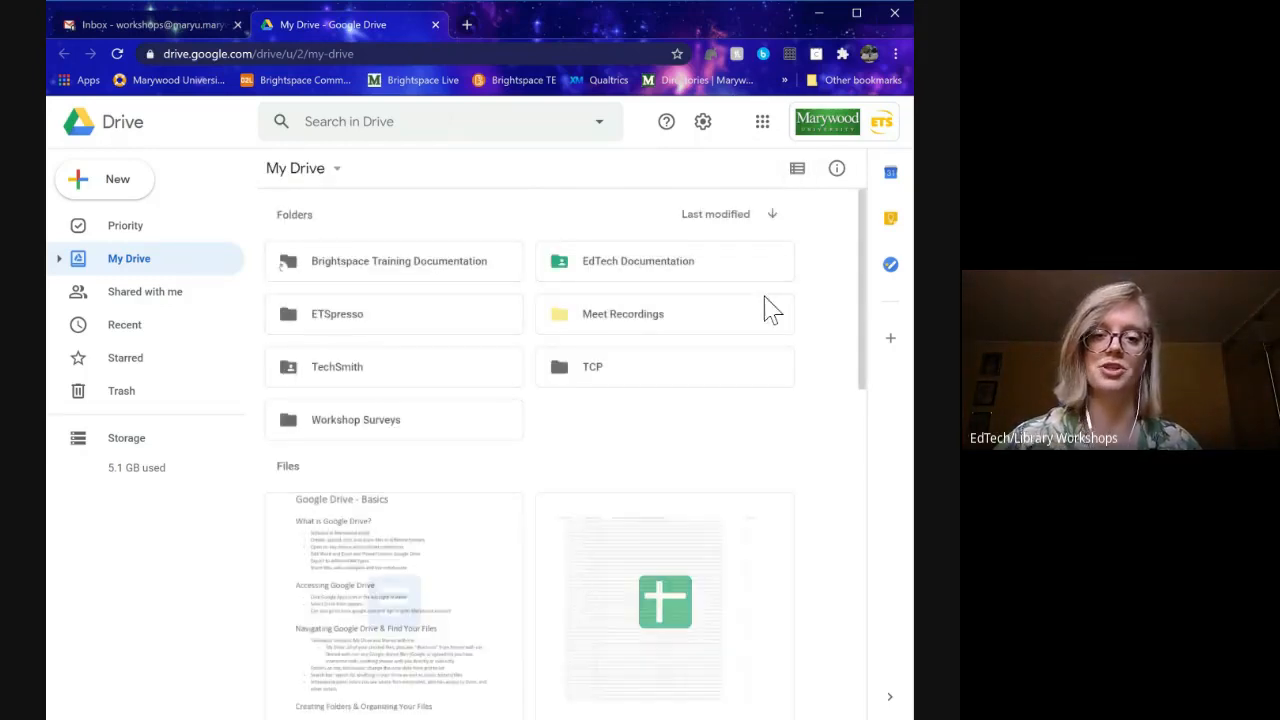
- Browse the full My Drive file grid, then switch to the Shared with me view
scroll(700, 450, down, 1)
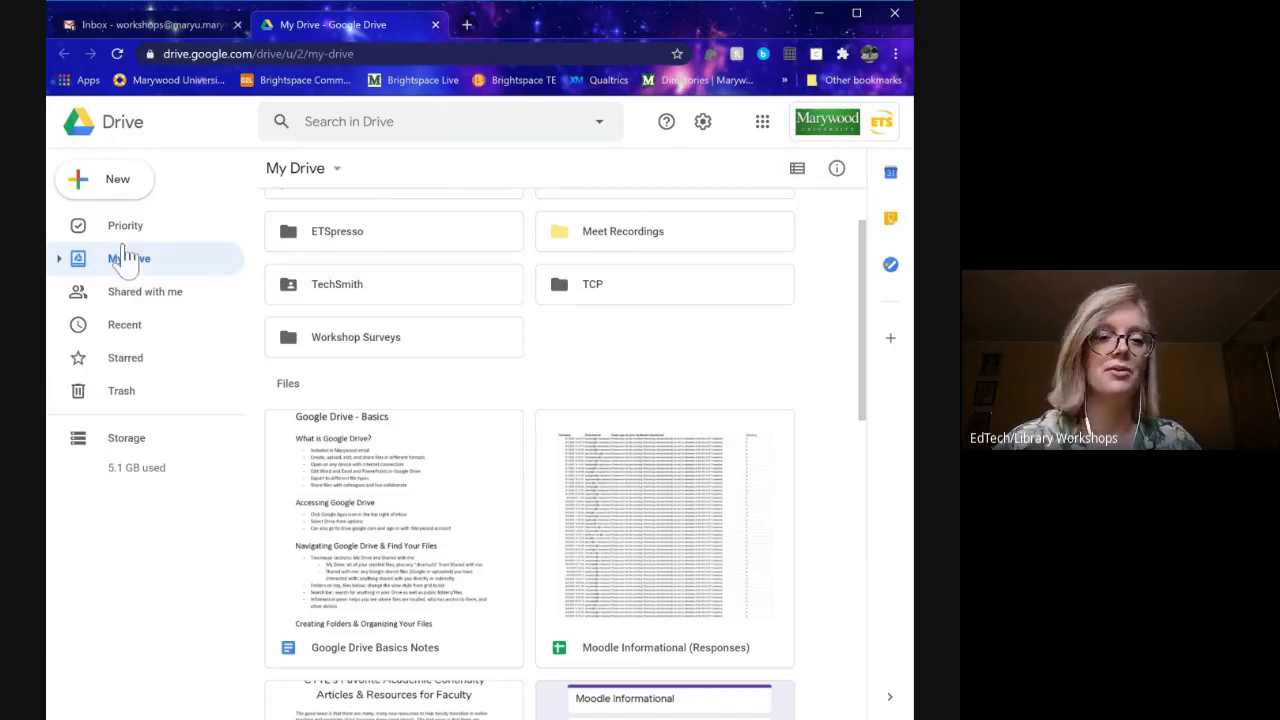
scroll(598, 400, down, 1)
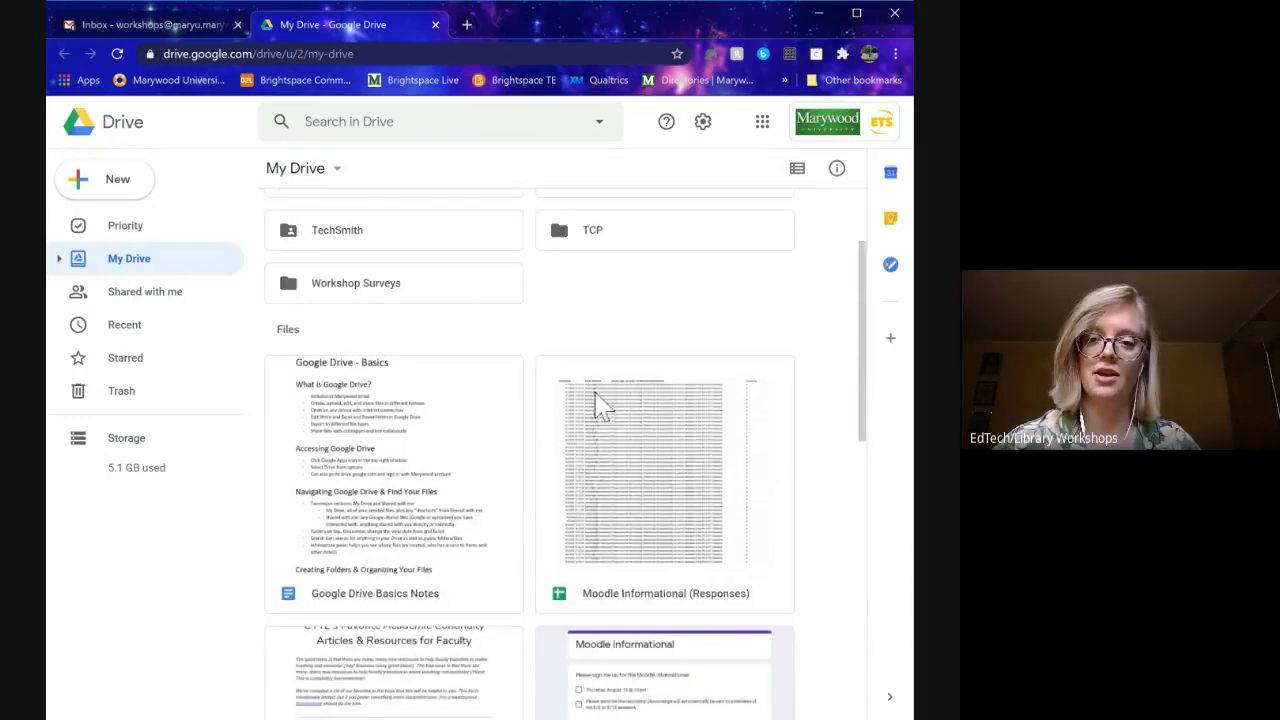
scroll(680, 430, down, 5)
scroll(686, 494, down, 2)
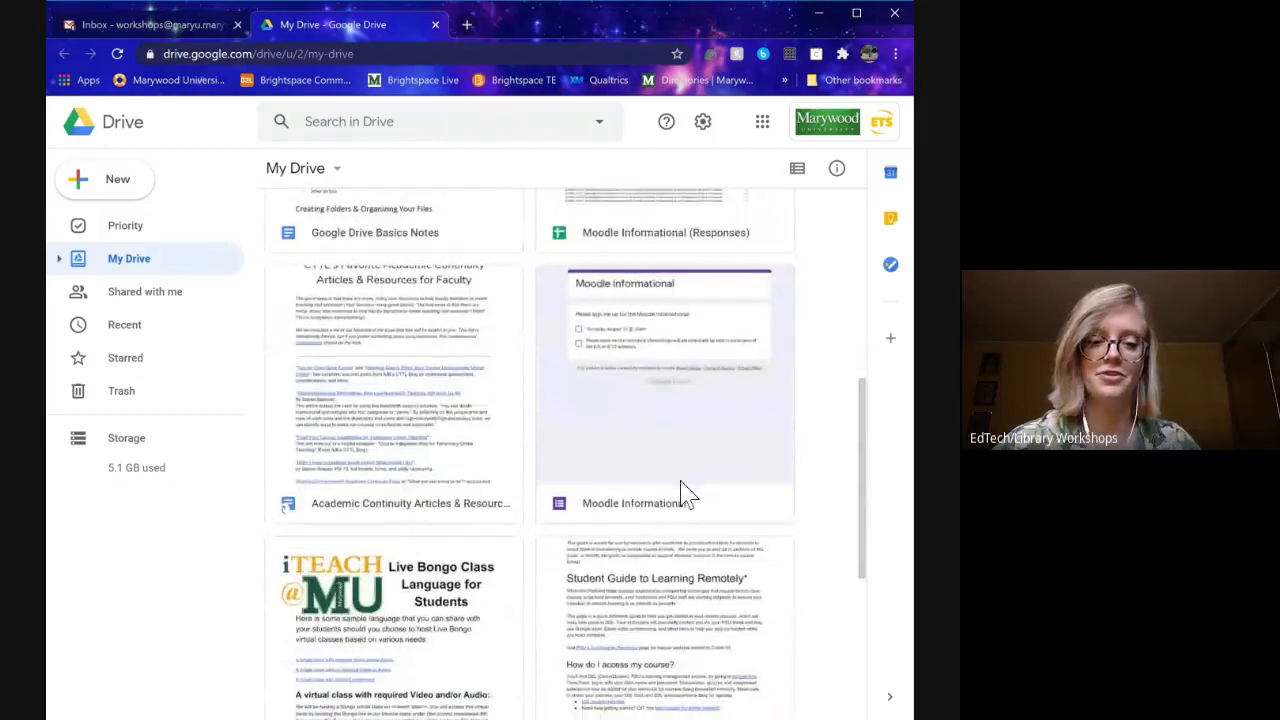
scroll(686, 494, down, 3)
scroll(686, 494, up, 2)
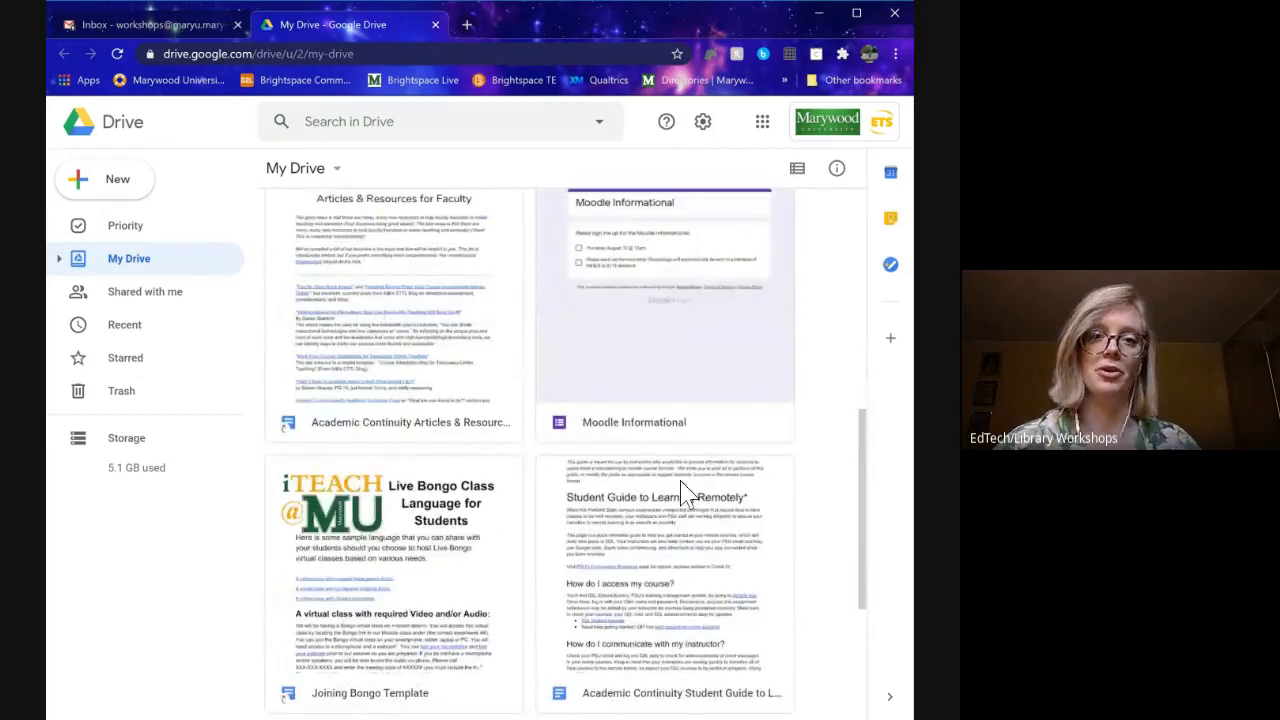
scroll(663, 505, up, 6)
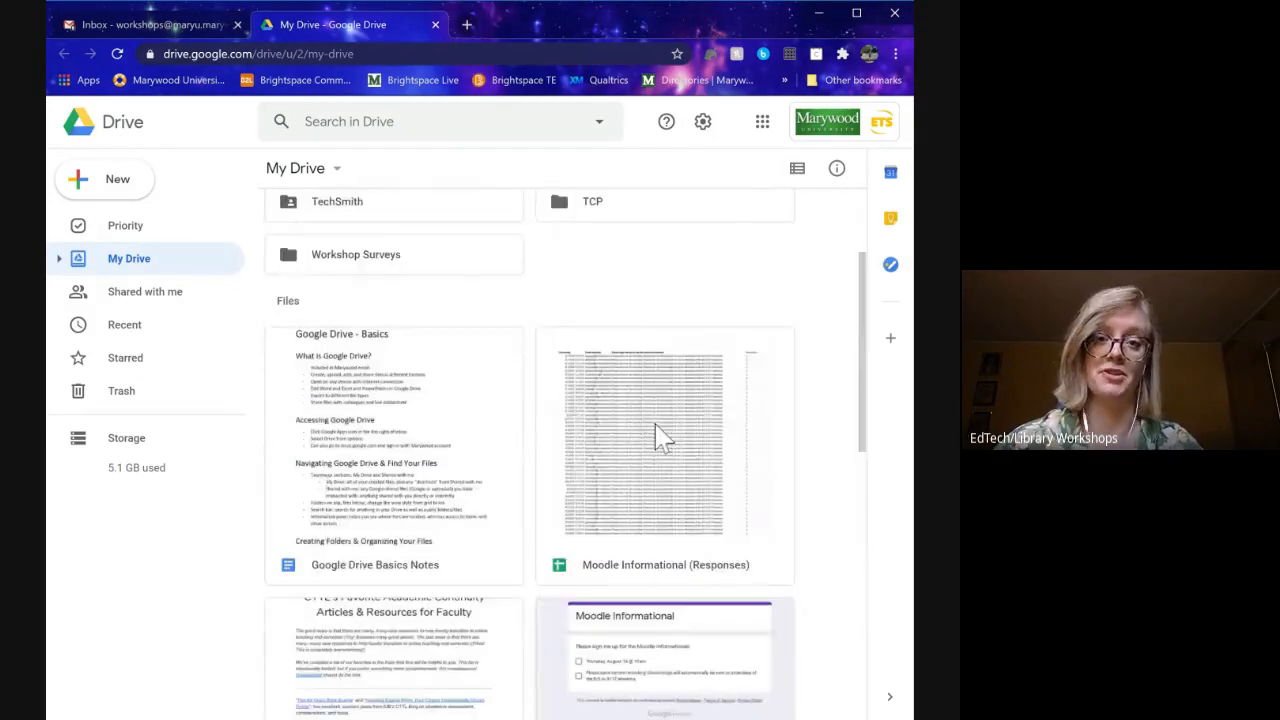
scroll(675, 423, up, 1)
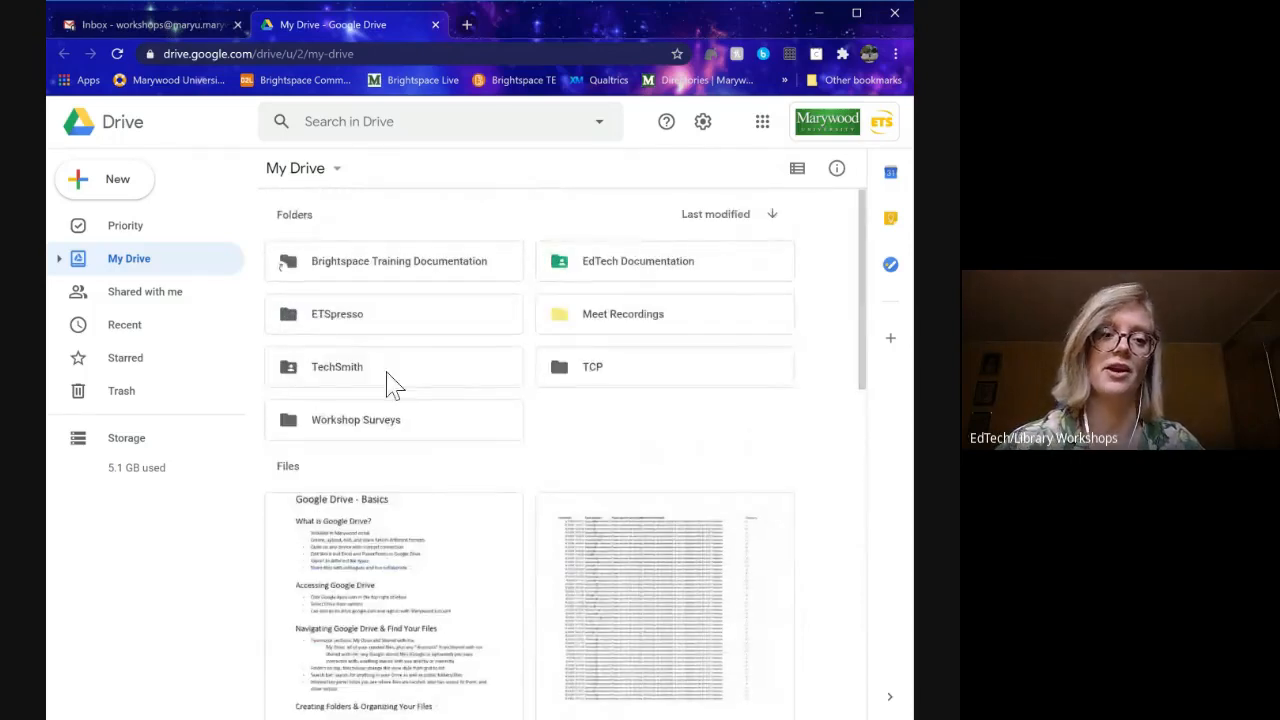
click(129, 300)
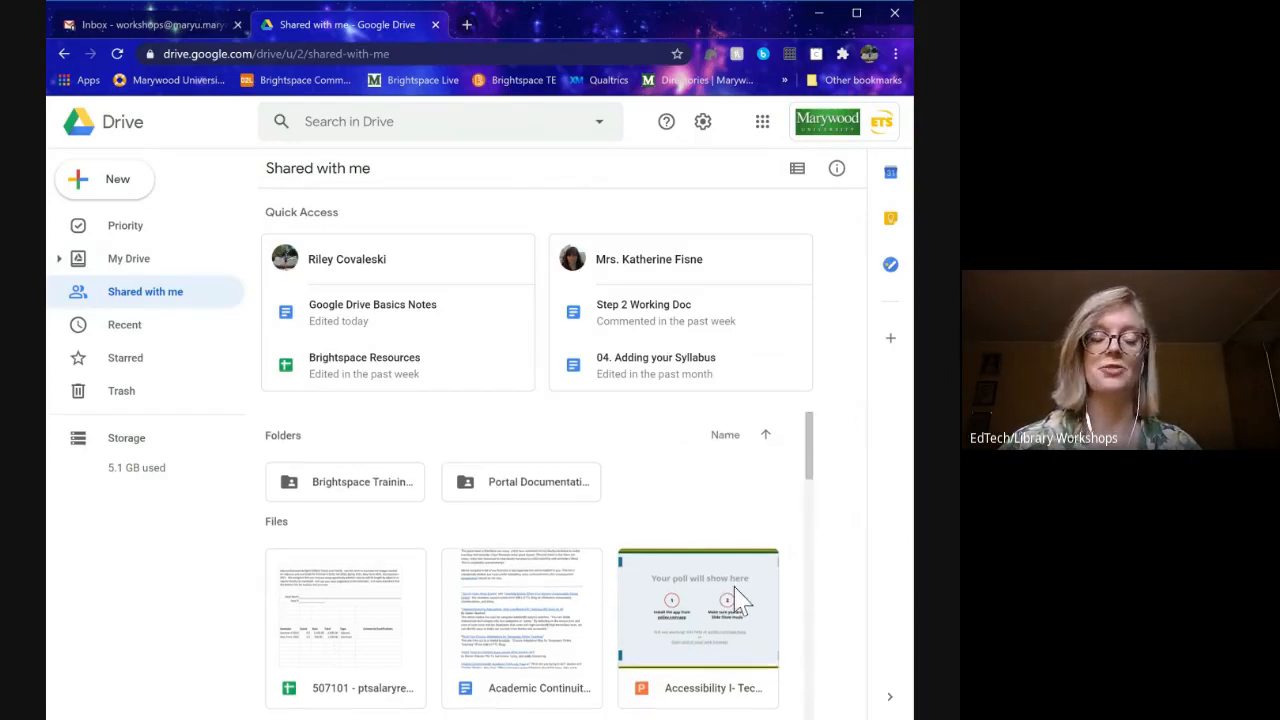
- Browse the shared files, select both shared folders together, then clear that selection
scroll(735, 600, down, 3)
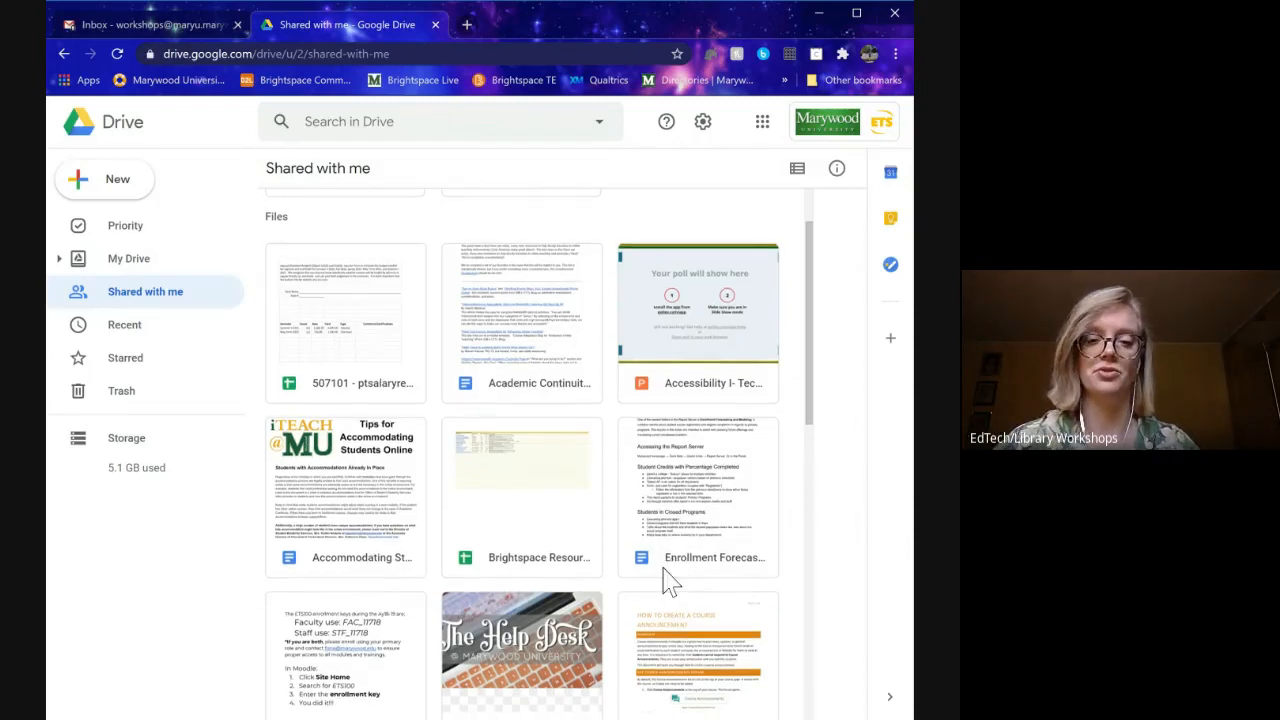
scroll(666, 580, down, 1)
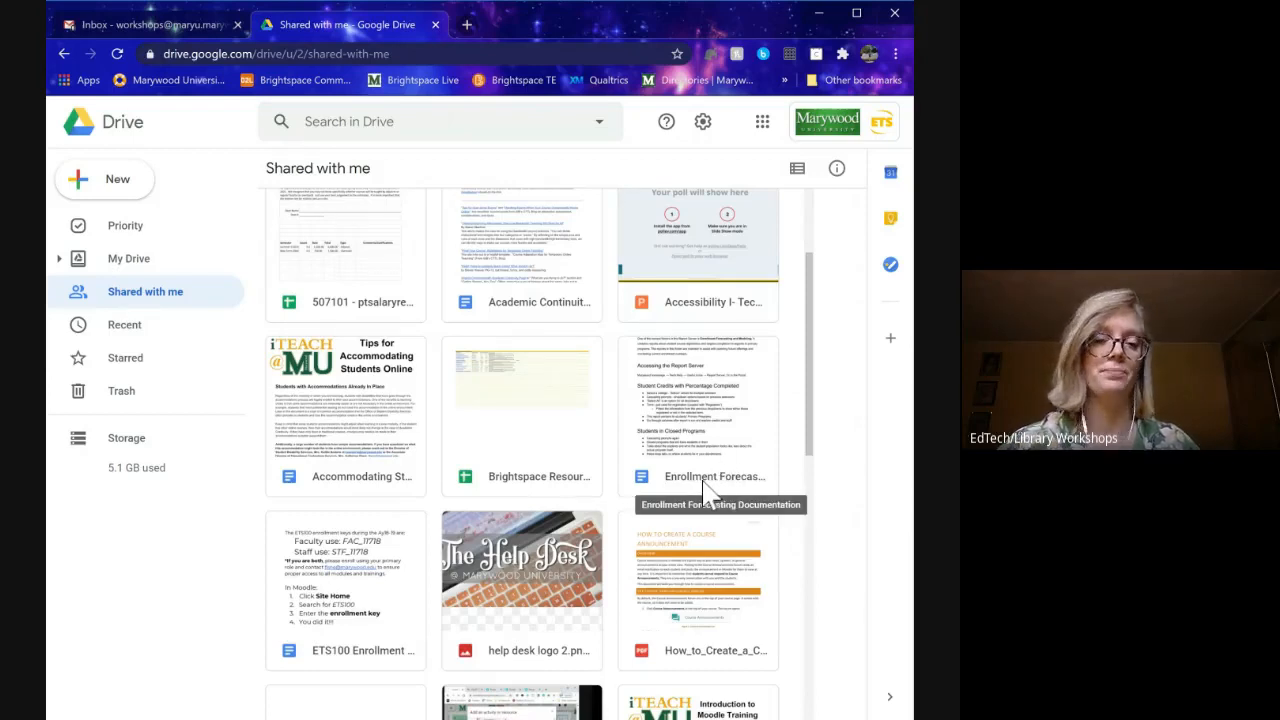
scroll(543, 537, down, 3)
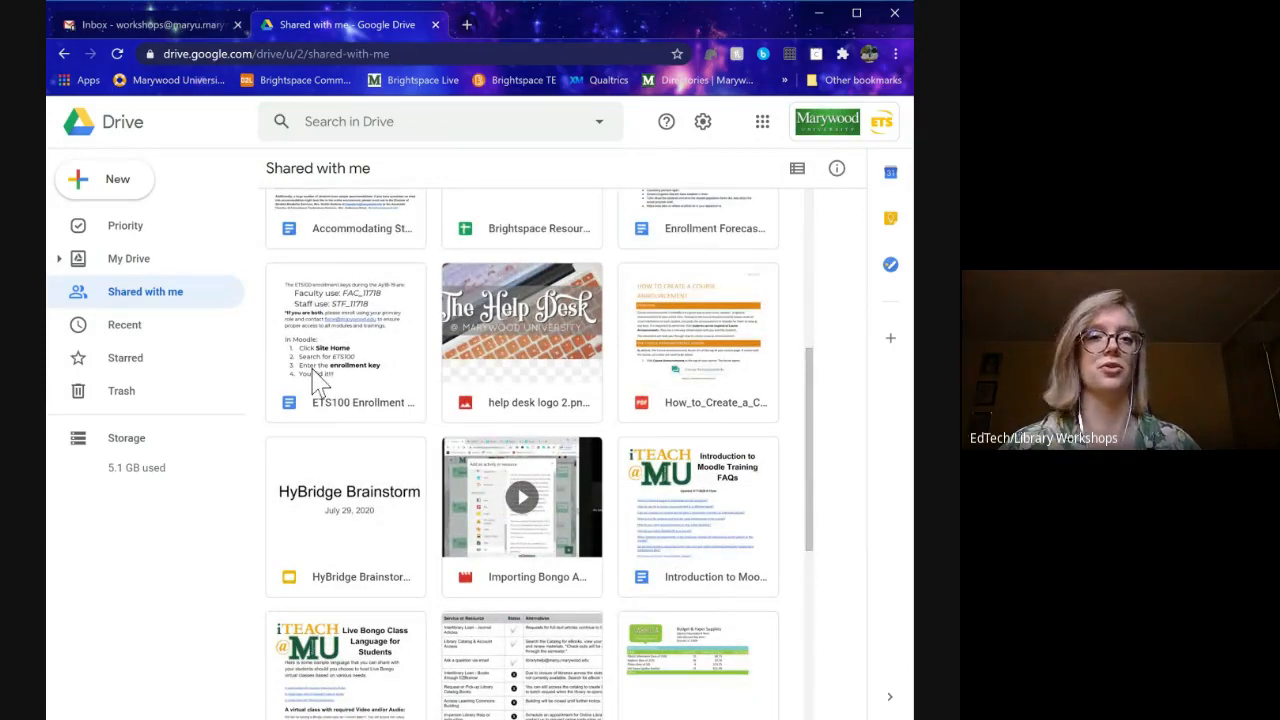
scroll(337, 409, up, 6)
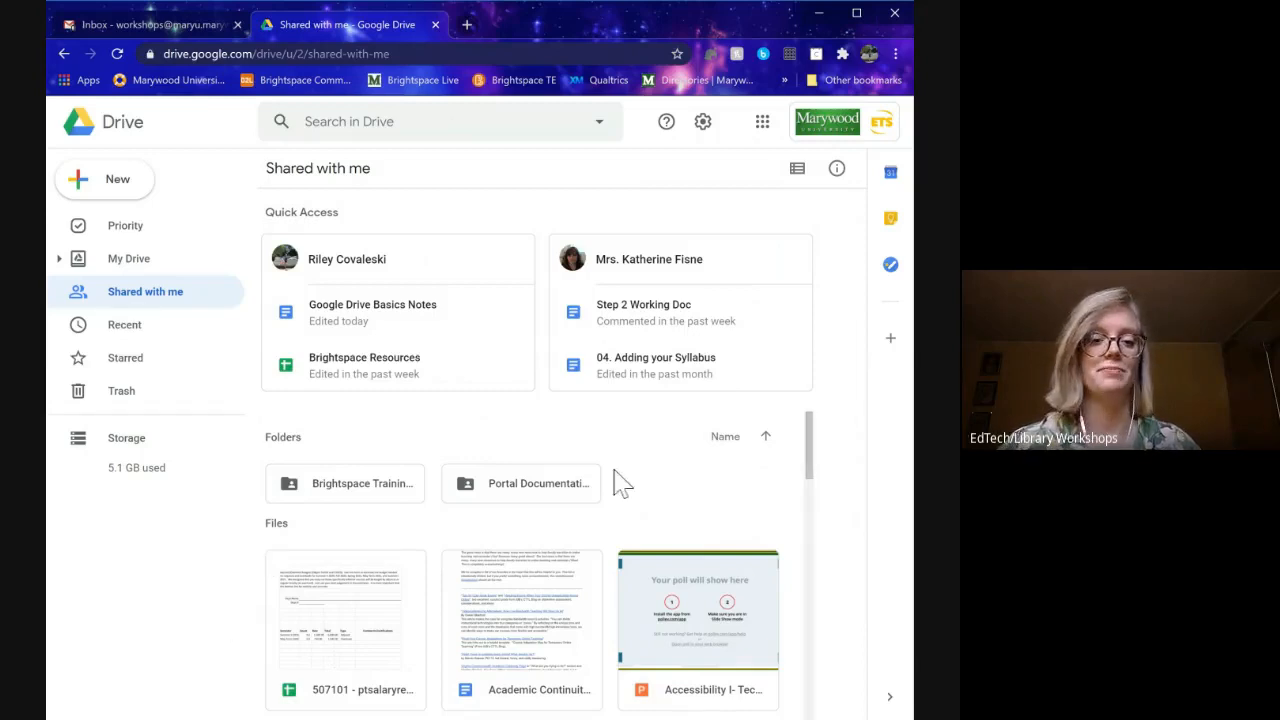
scroll(608, 495, down, 4)
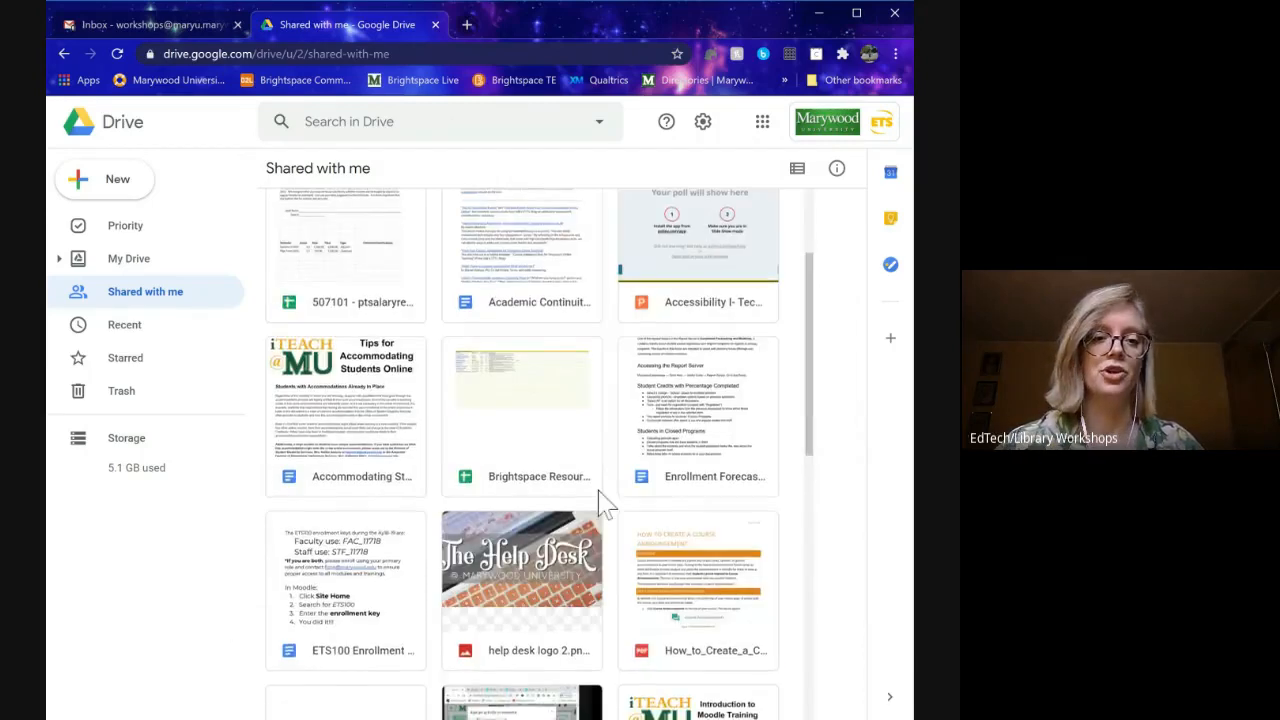
scroll(608, 495, up, 5)
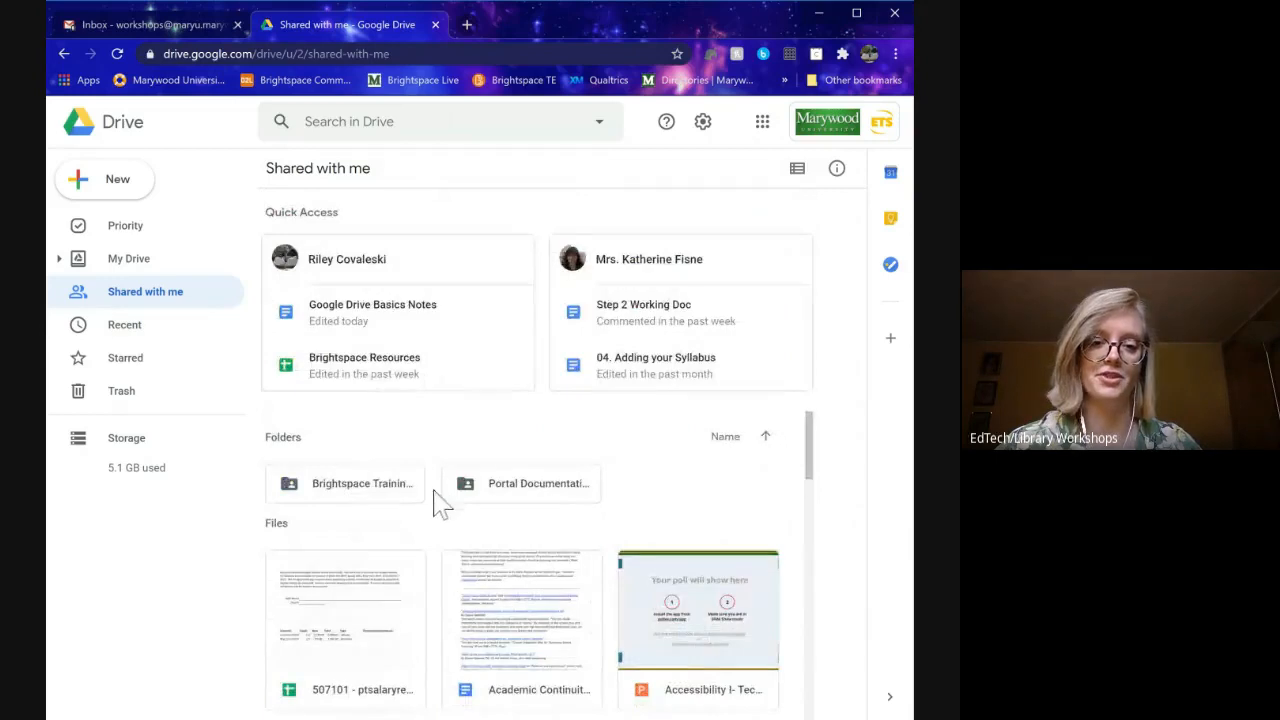
drag(631, 486, 357, 508)
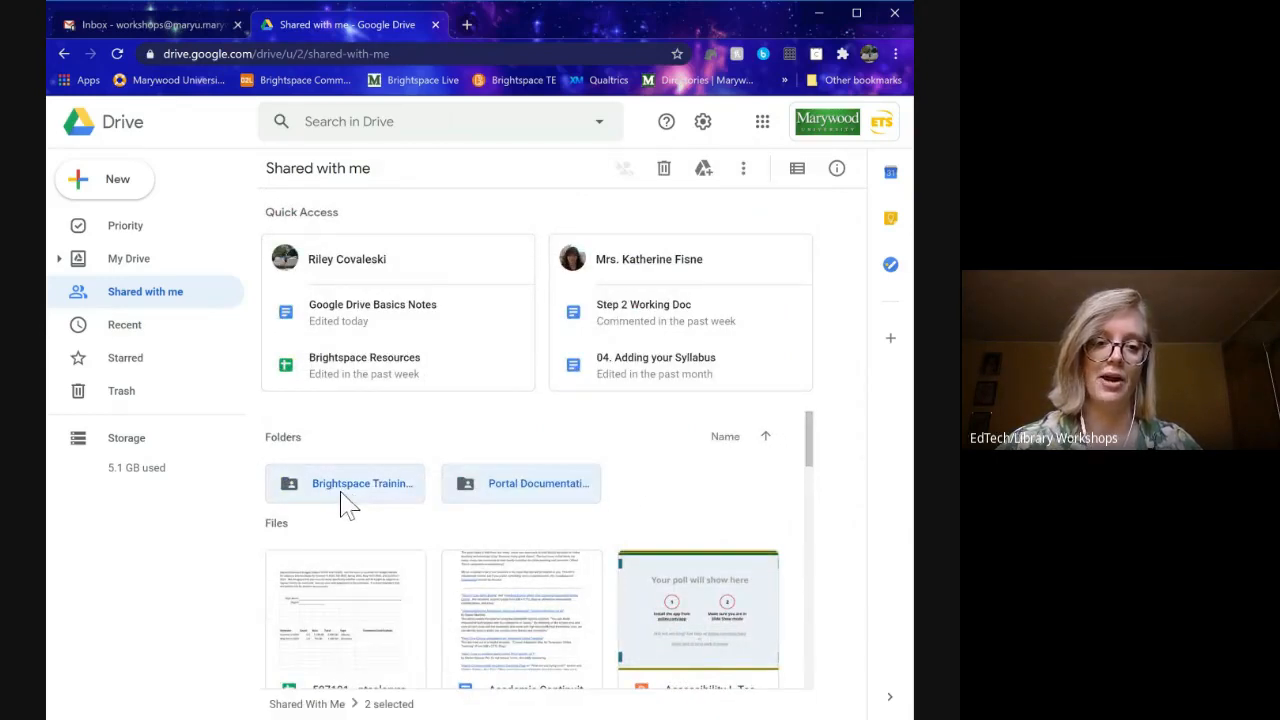
click(309, 534)
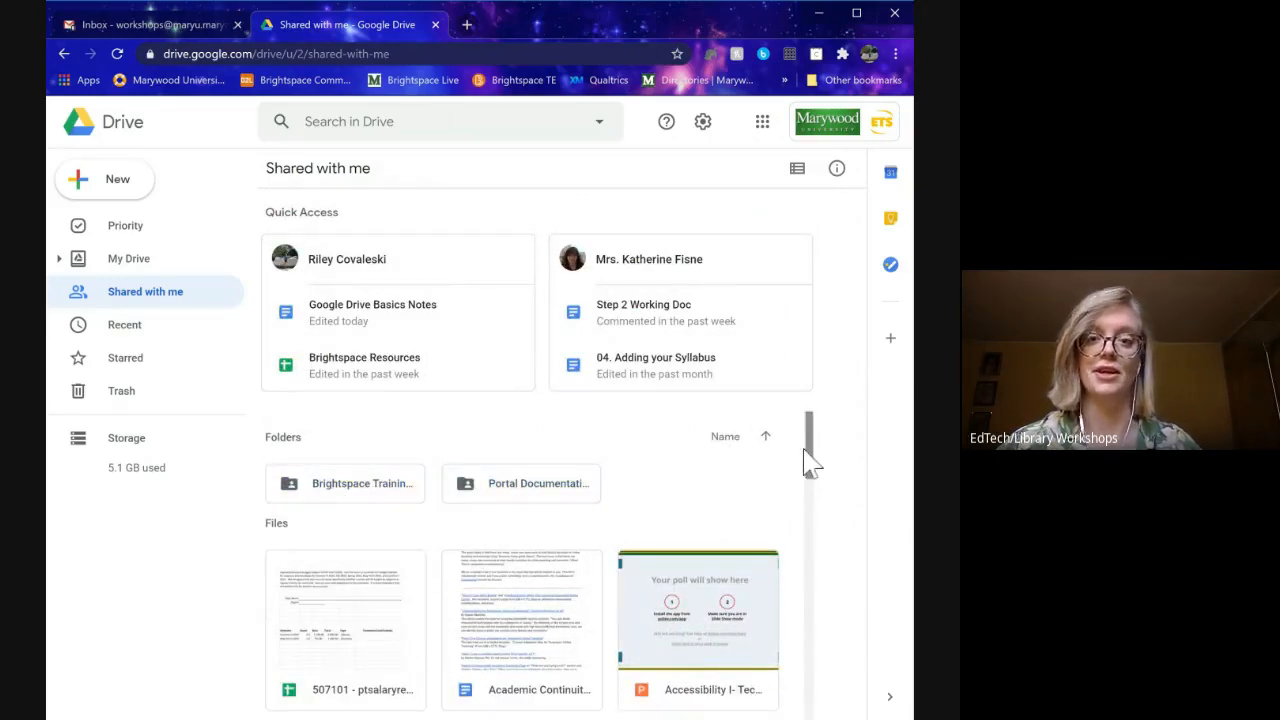
- Select the Enrollment Forecasting Documentation file, bringing up the 'Add a shortcut to Drive' tip
scroll(812, 465, down, 5)
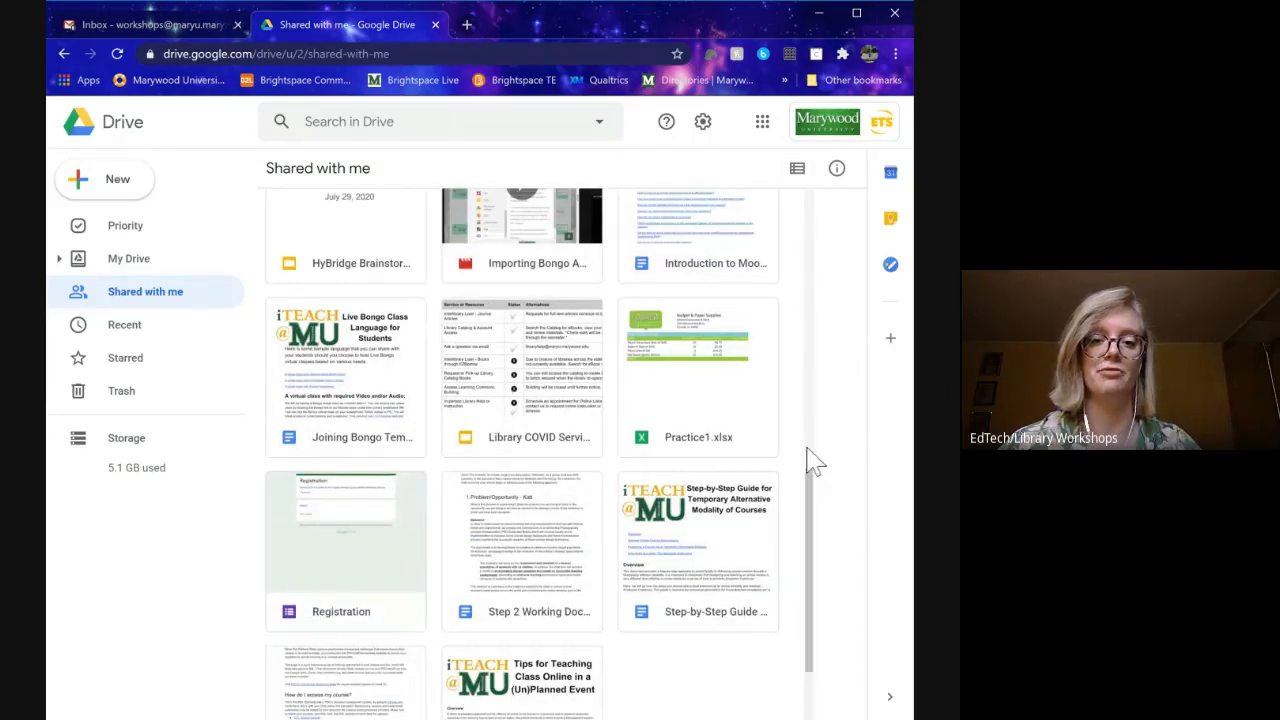
scroll(723, 445, up, 3)
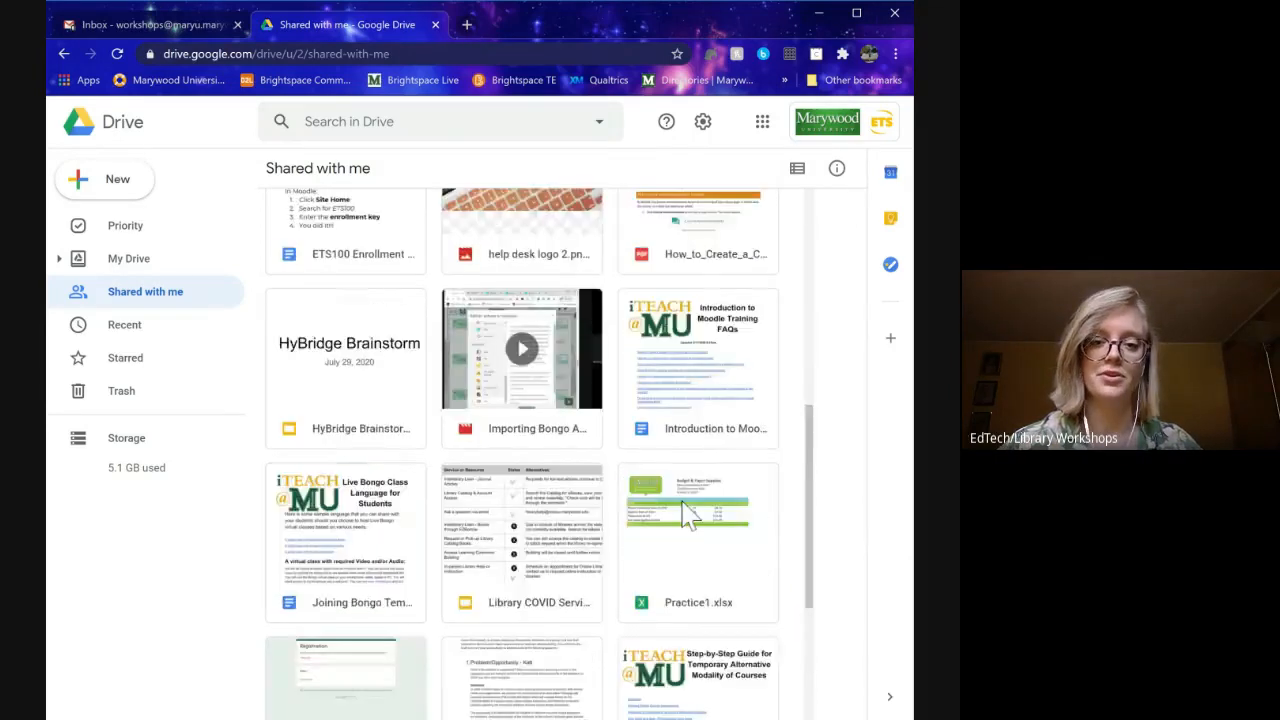
scroll(686, 518, up, 2)
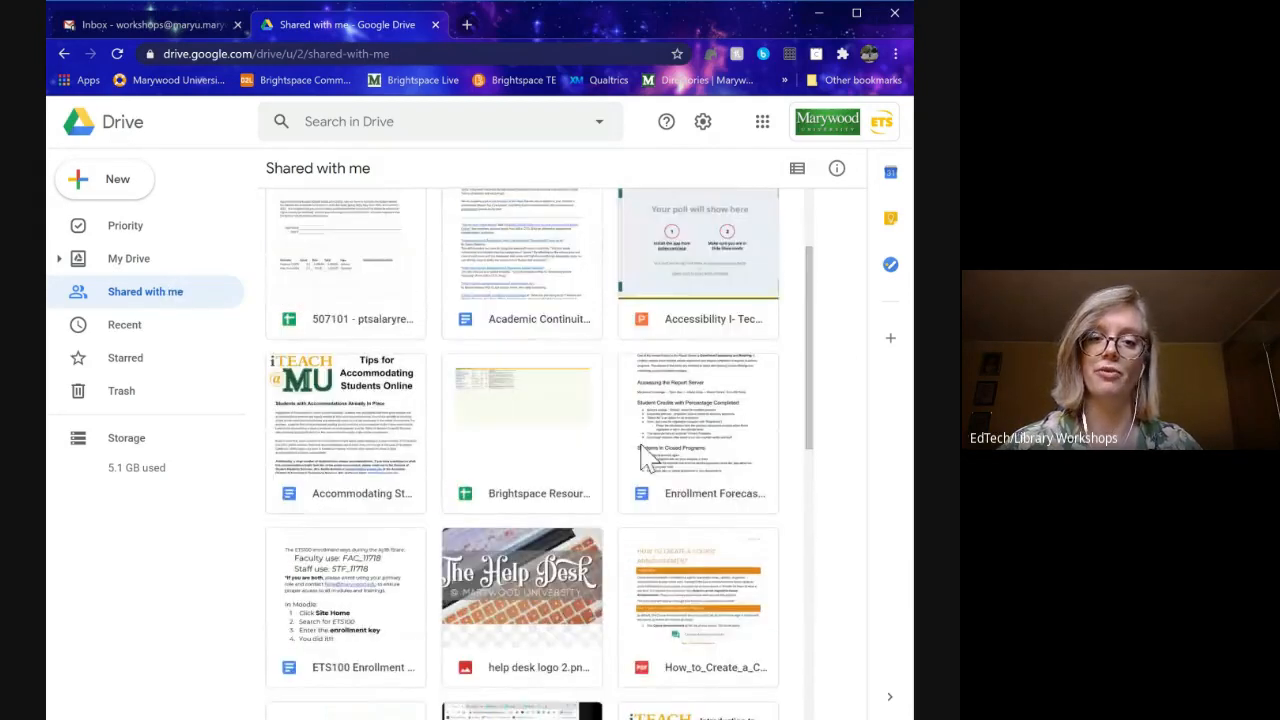
scroll(552, 428, up, 2)
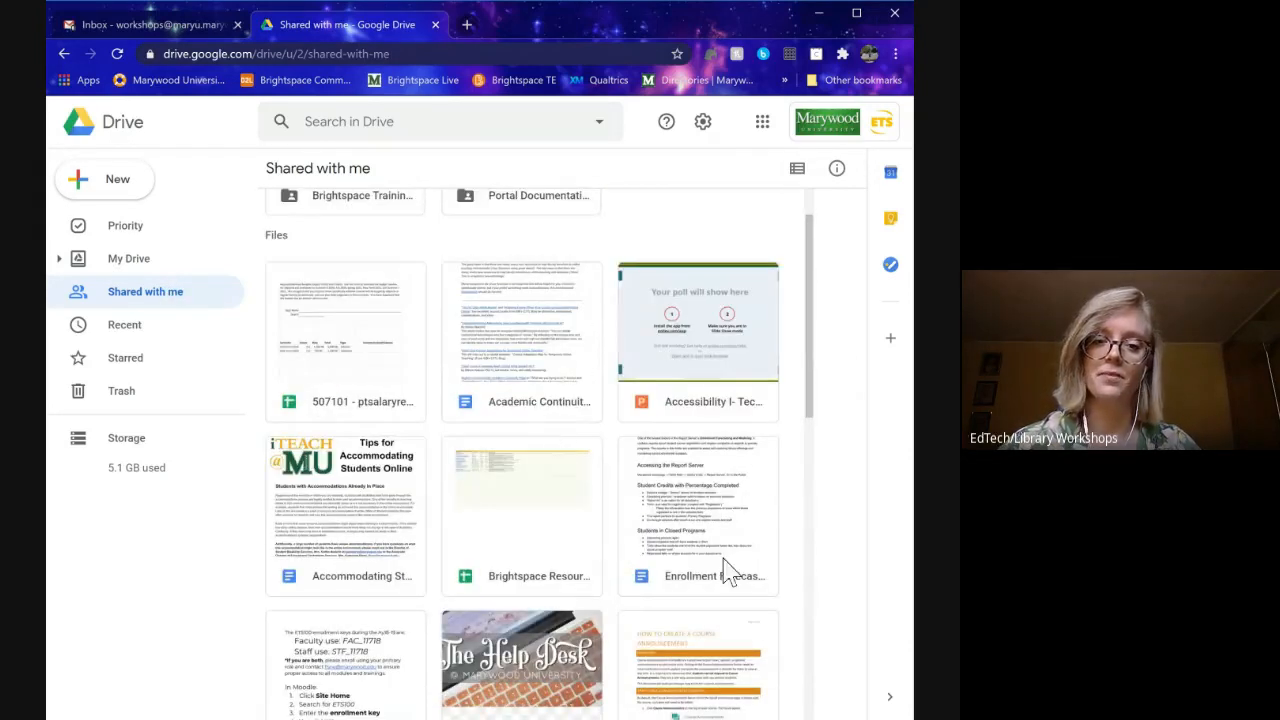
click(731, 522)
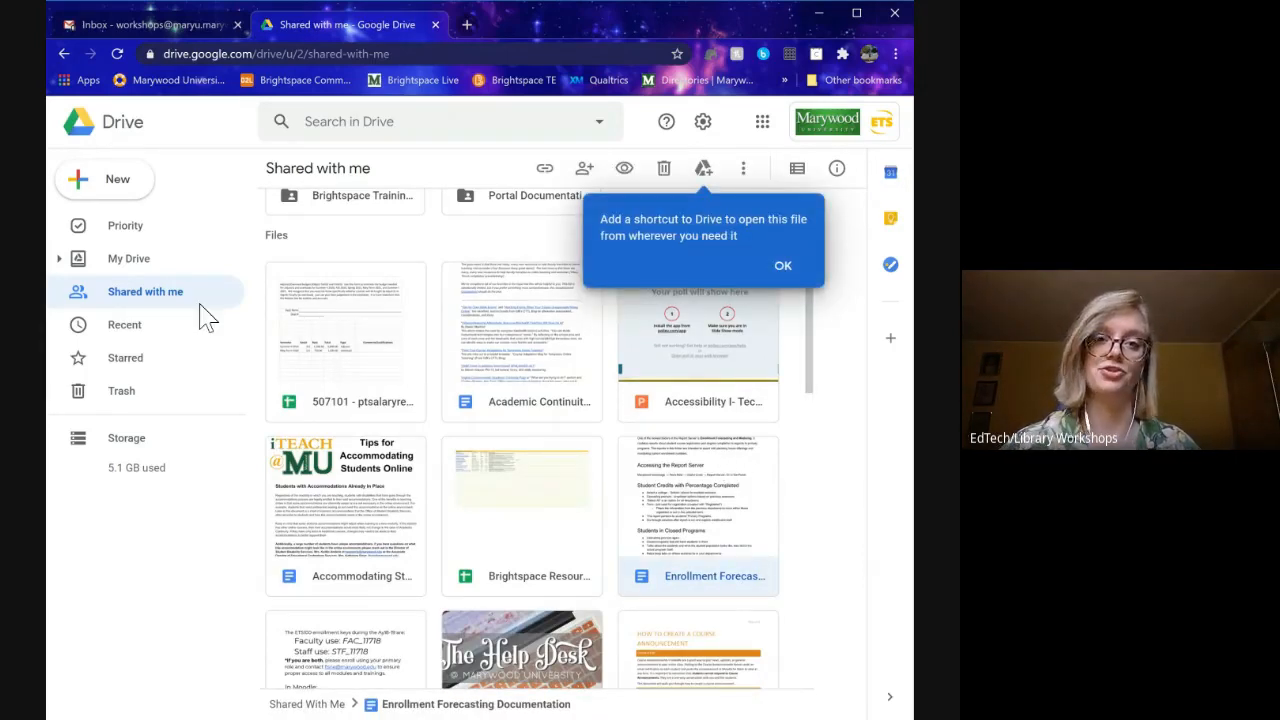
- Add a shortcut to Enrollment Forecasting Documentation in My Drive, after briefly browsing Workshop Surveys
click(784, 267)
right_click(702, 510)
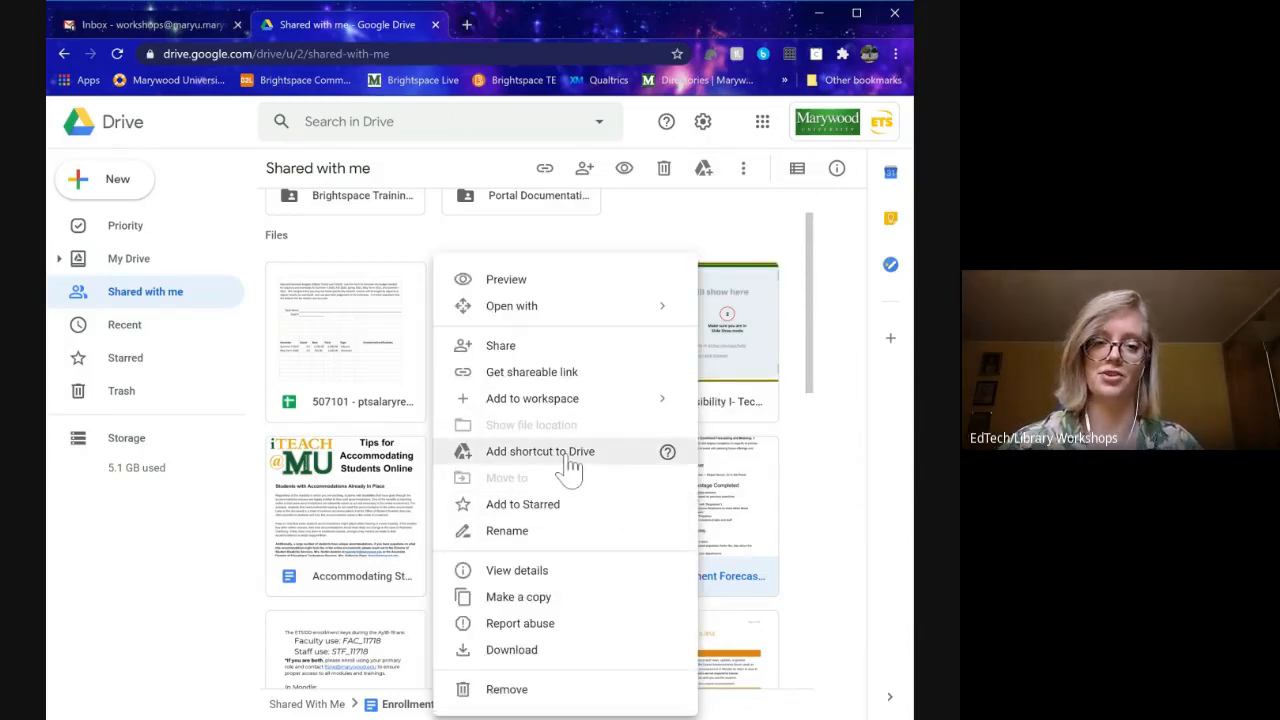
mouse_move(665, 456)
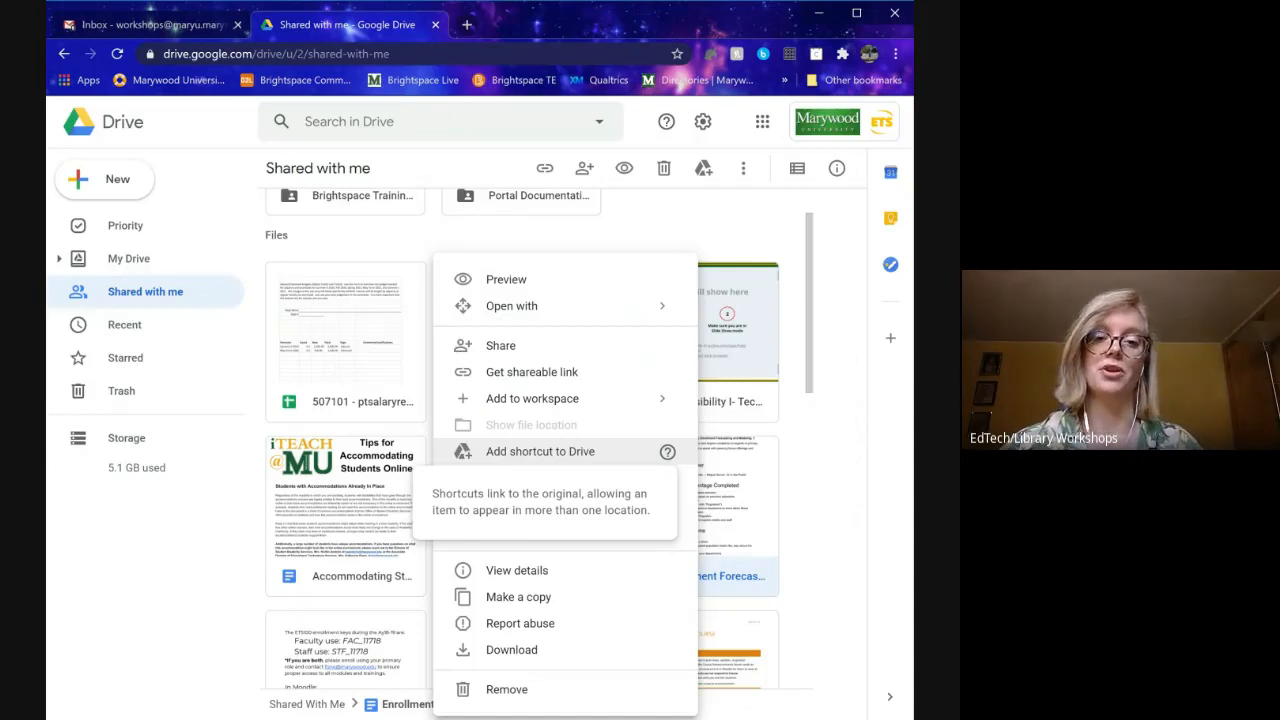
click(568, 462)
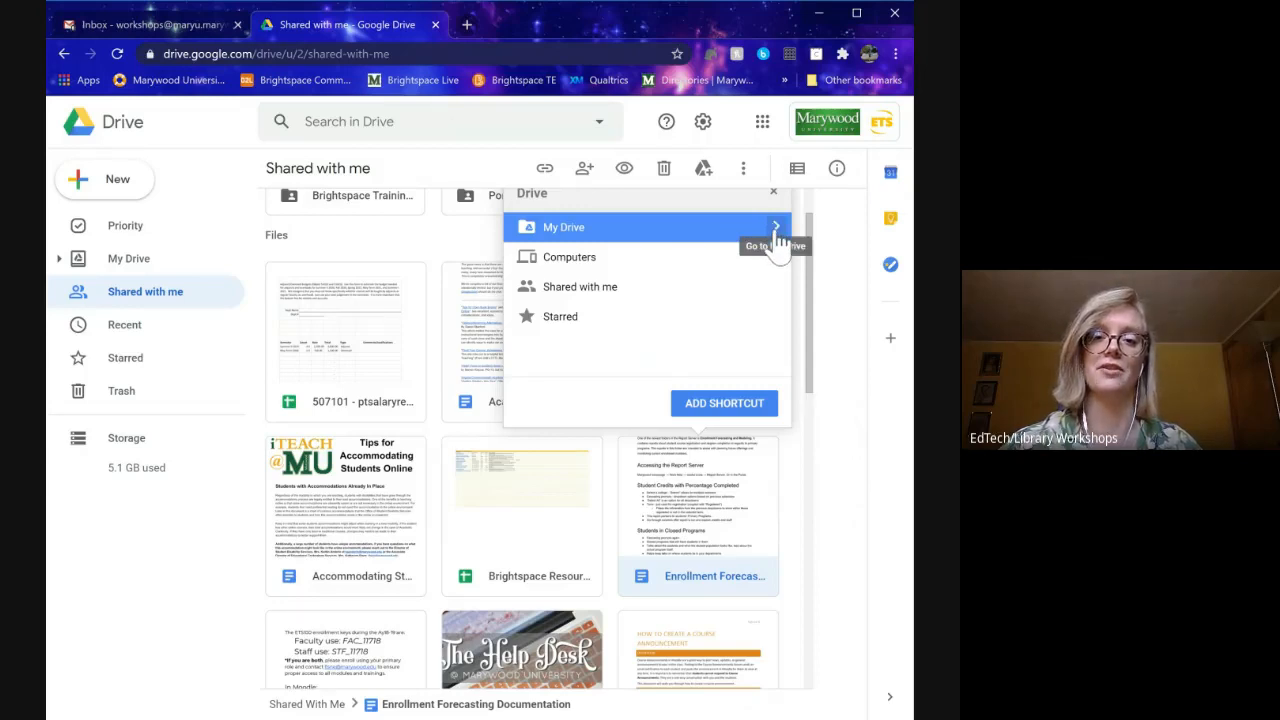
click(775, 232)
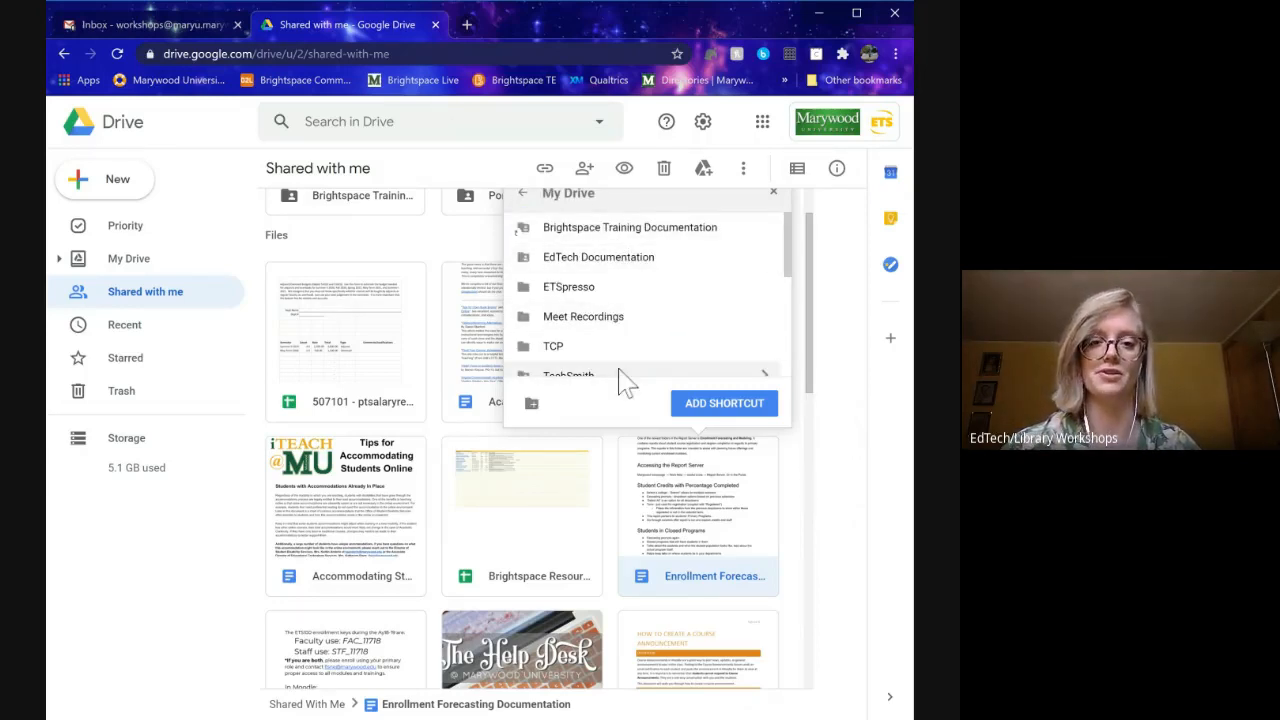
scroll(634, 320, down, 2)
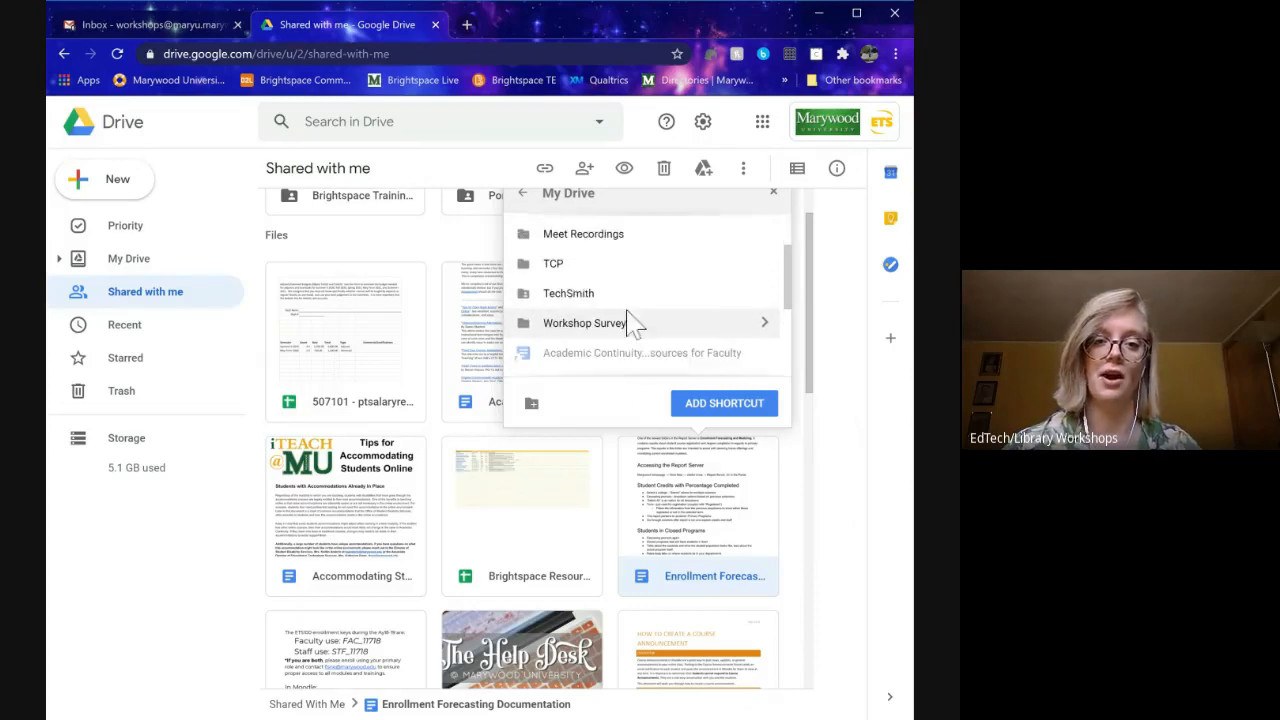
click(595, 328)
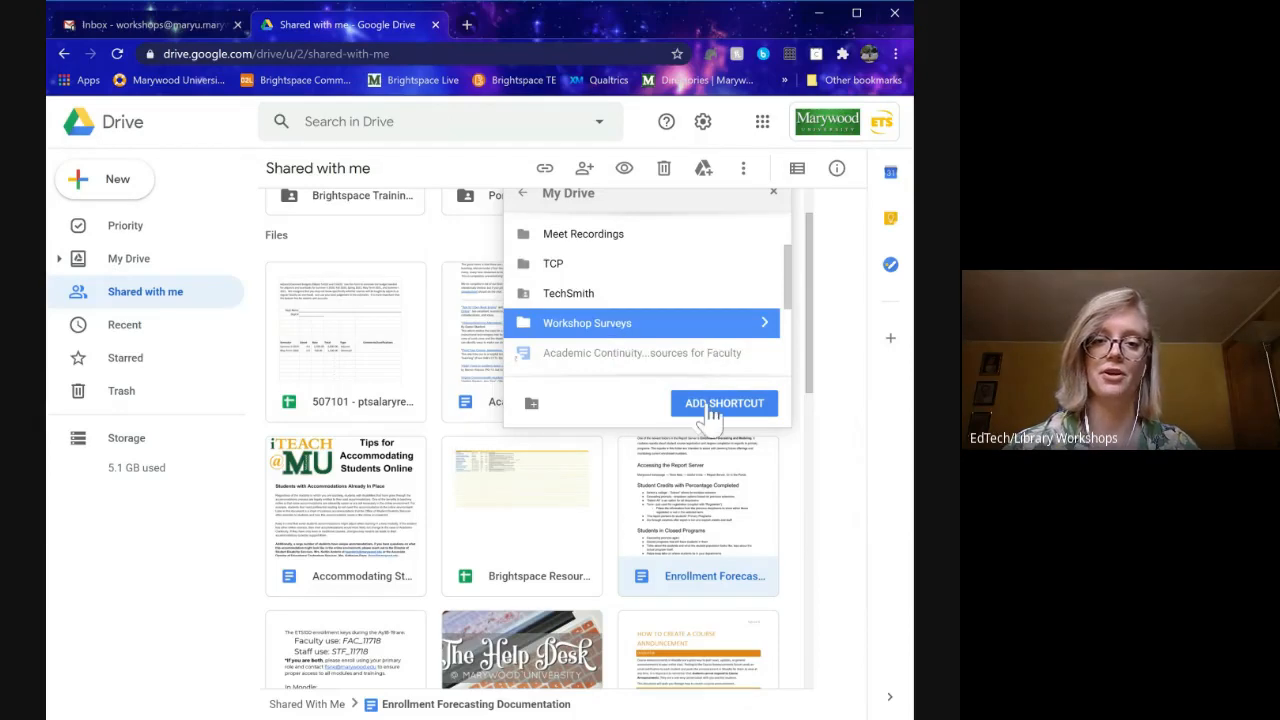
scroll(694, 357, up, 3)
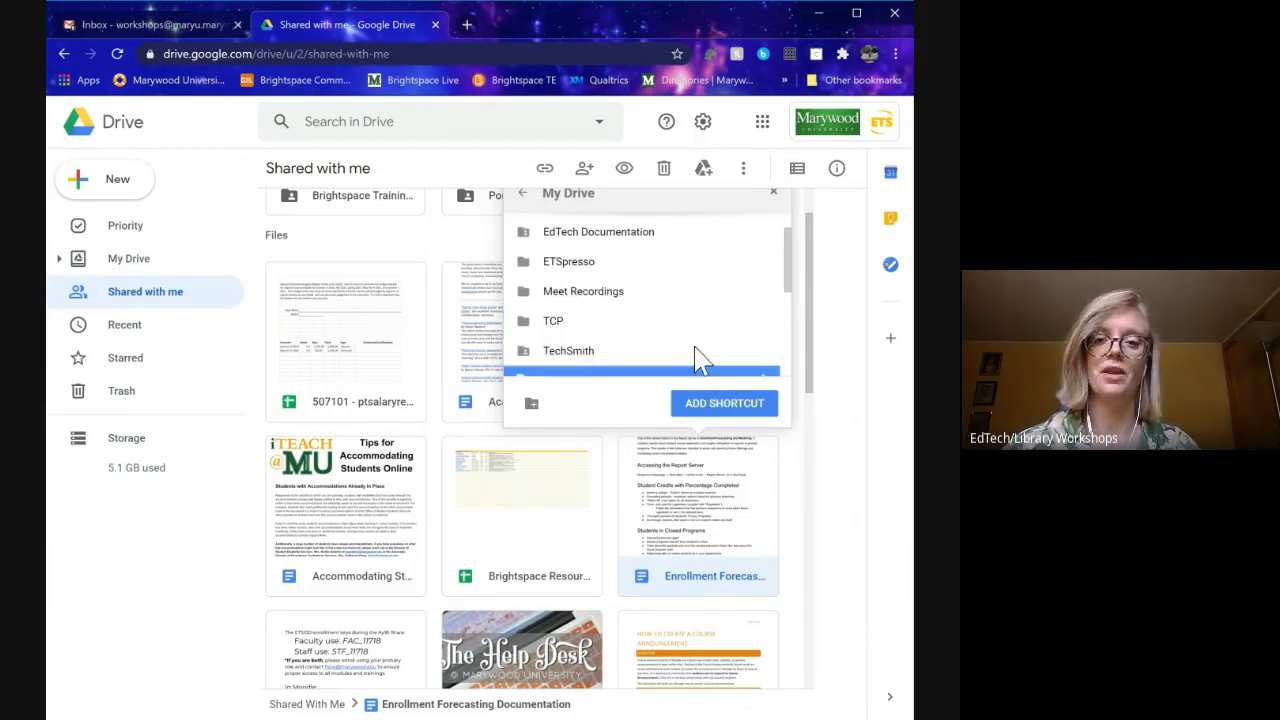
click(522, 193)
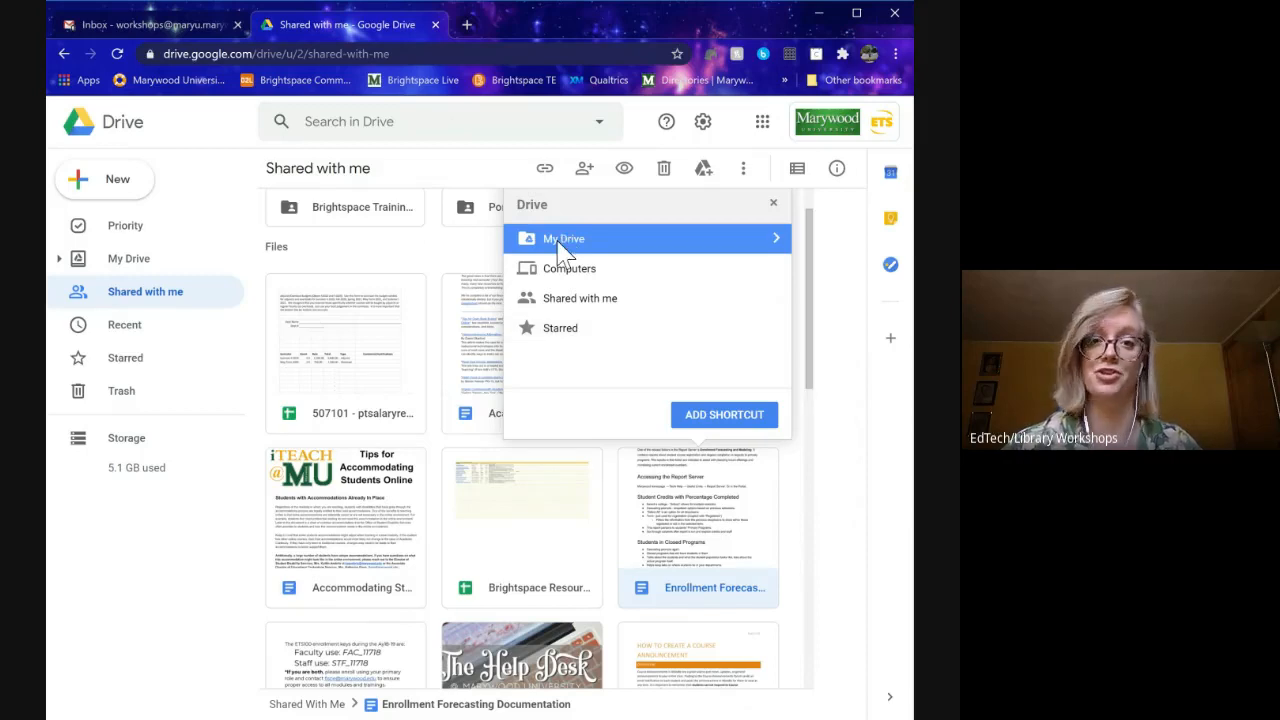
click(722, 415)
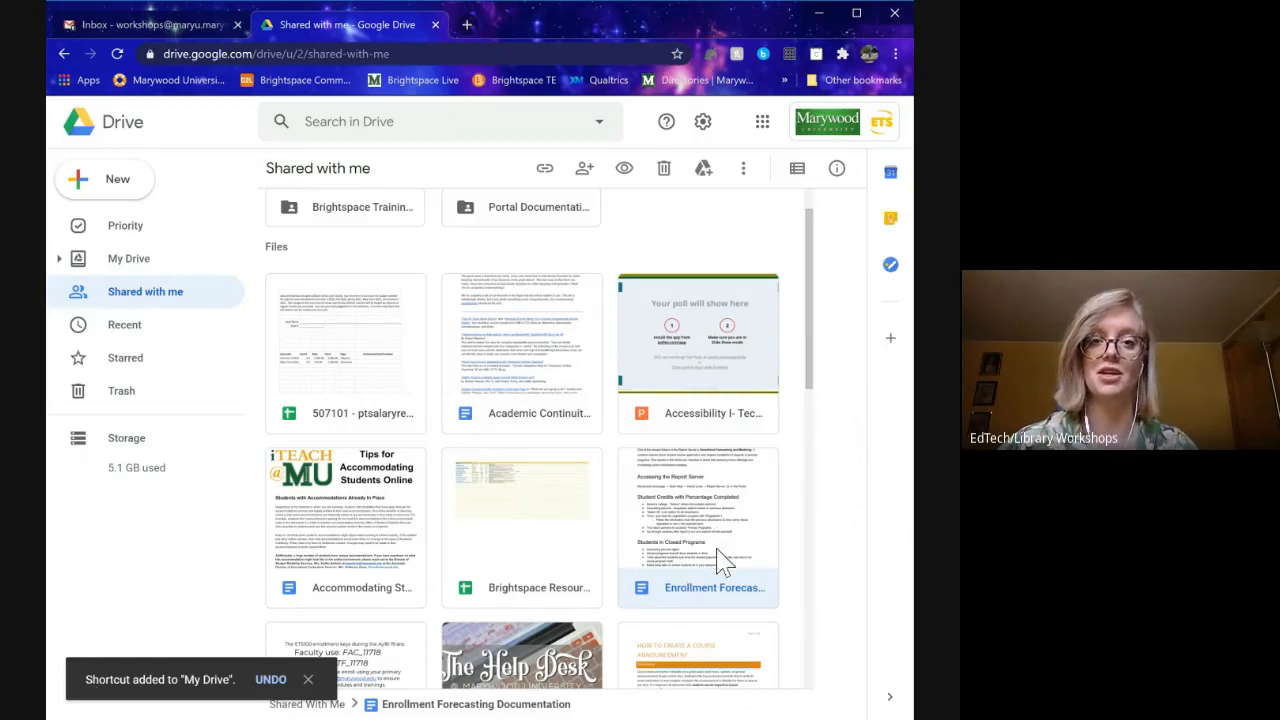
- Go to My Drive and select the new Enrollment Forecasting Documentation shortcut
click(128, 264)
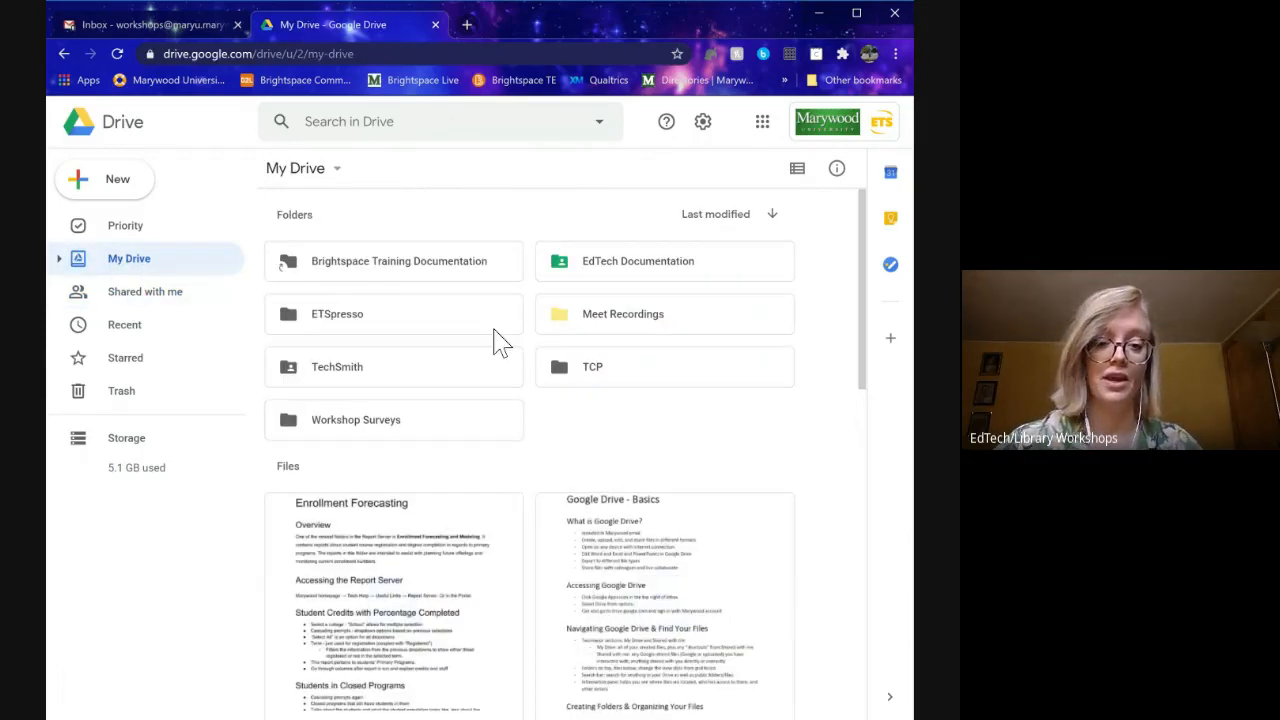
scroll(651, 403, down, 3)
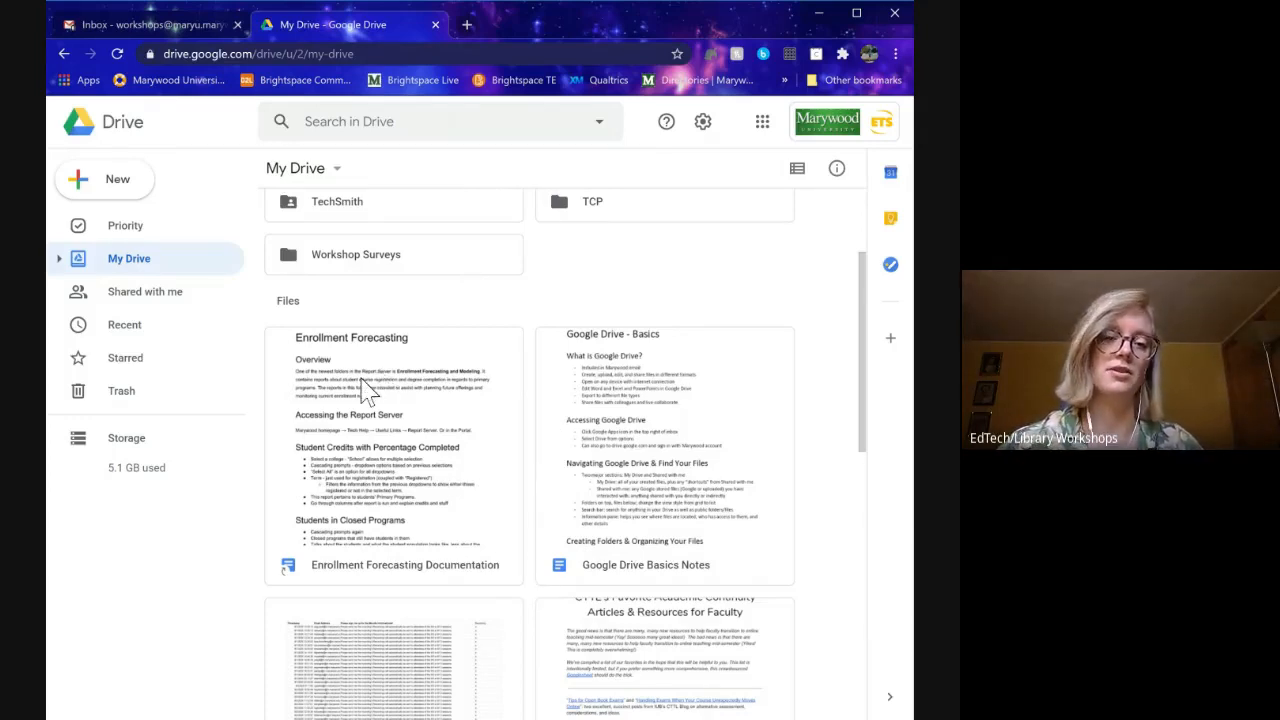
click(445, 425)
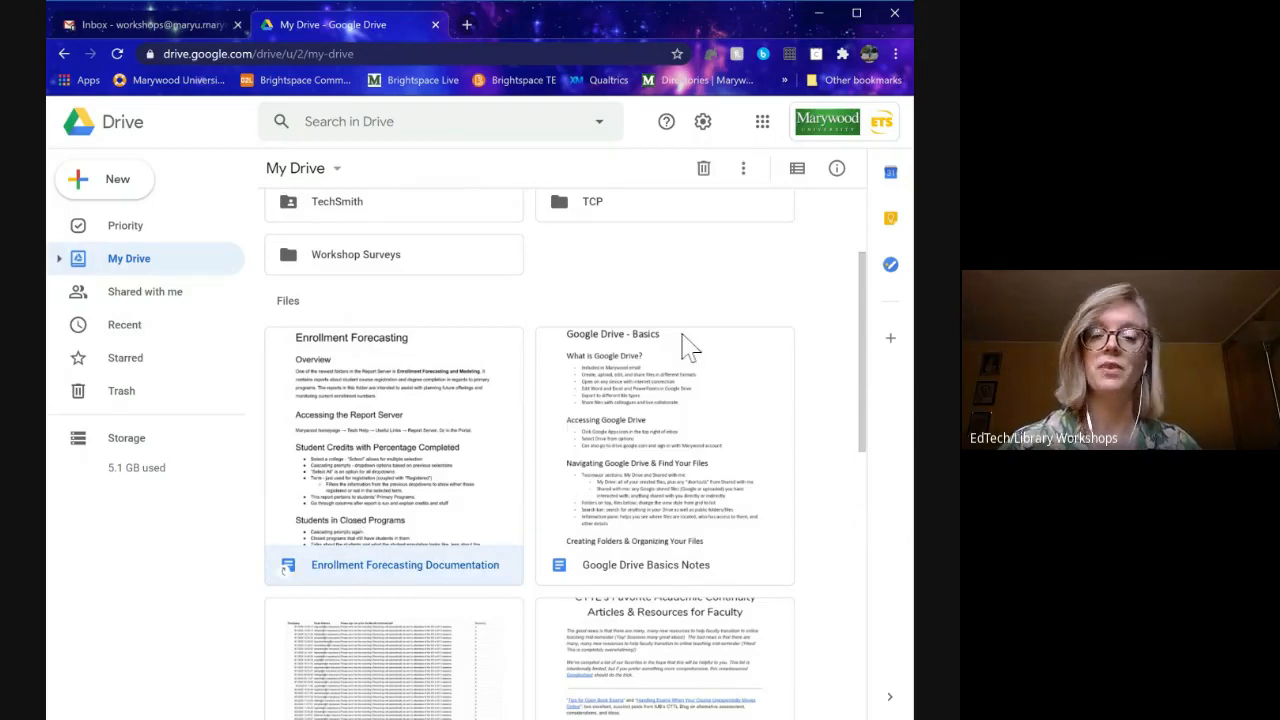
click(837, 176)
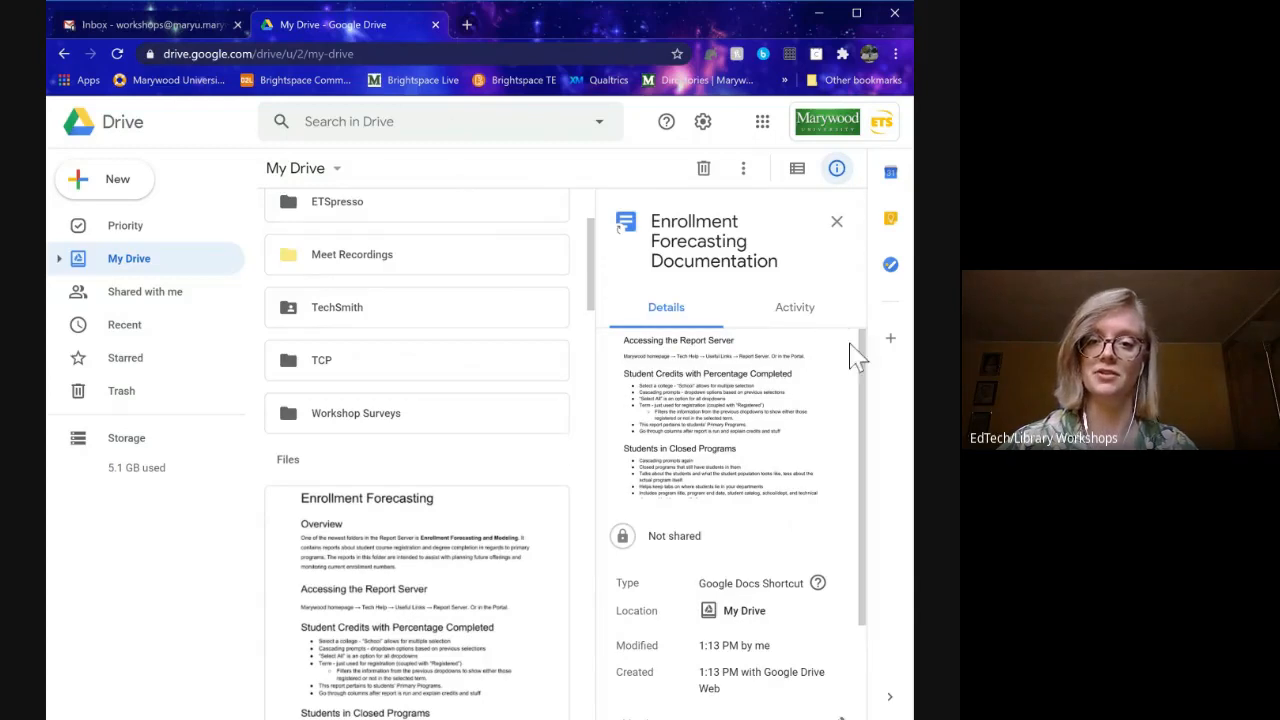
drag(862, 388, 862, 488)
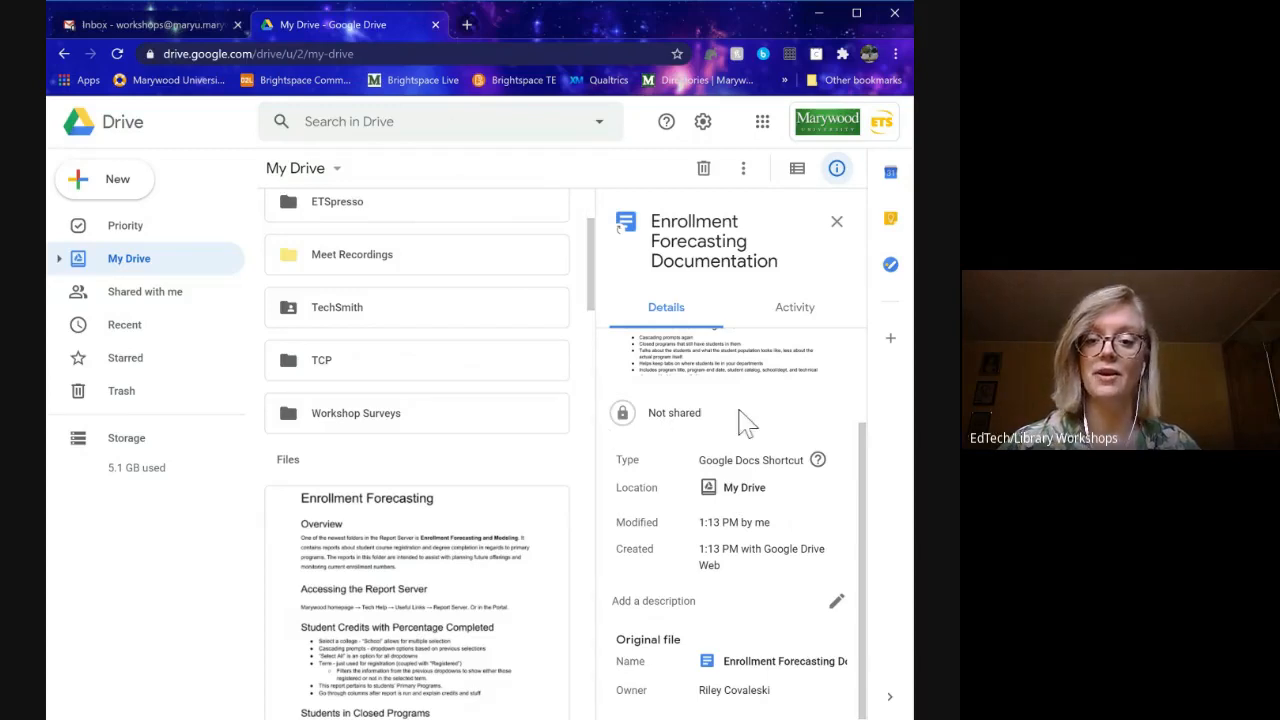
mouse_move(818, 460)
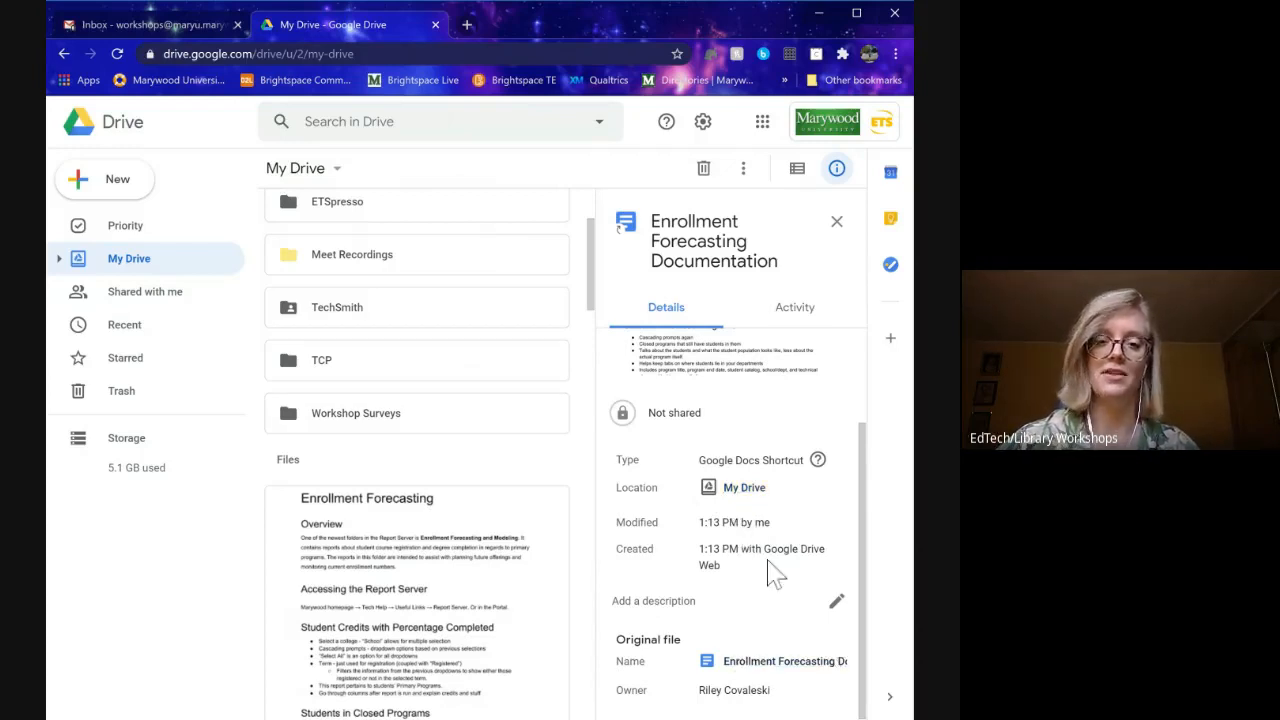
click(797, 314)
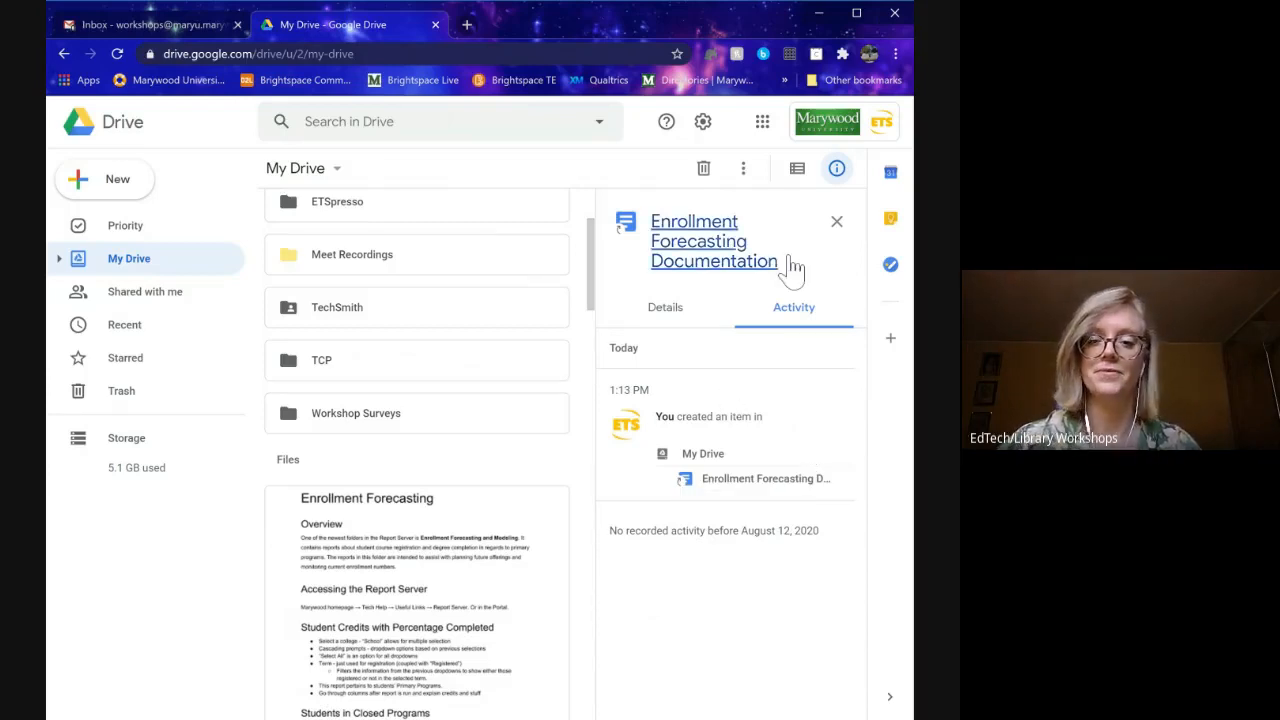
click(834, 188)
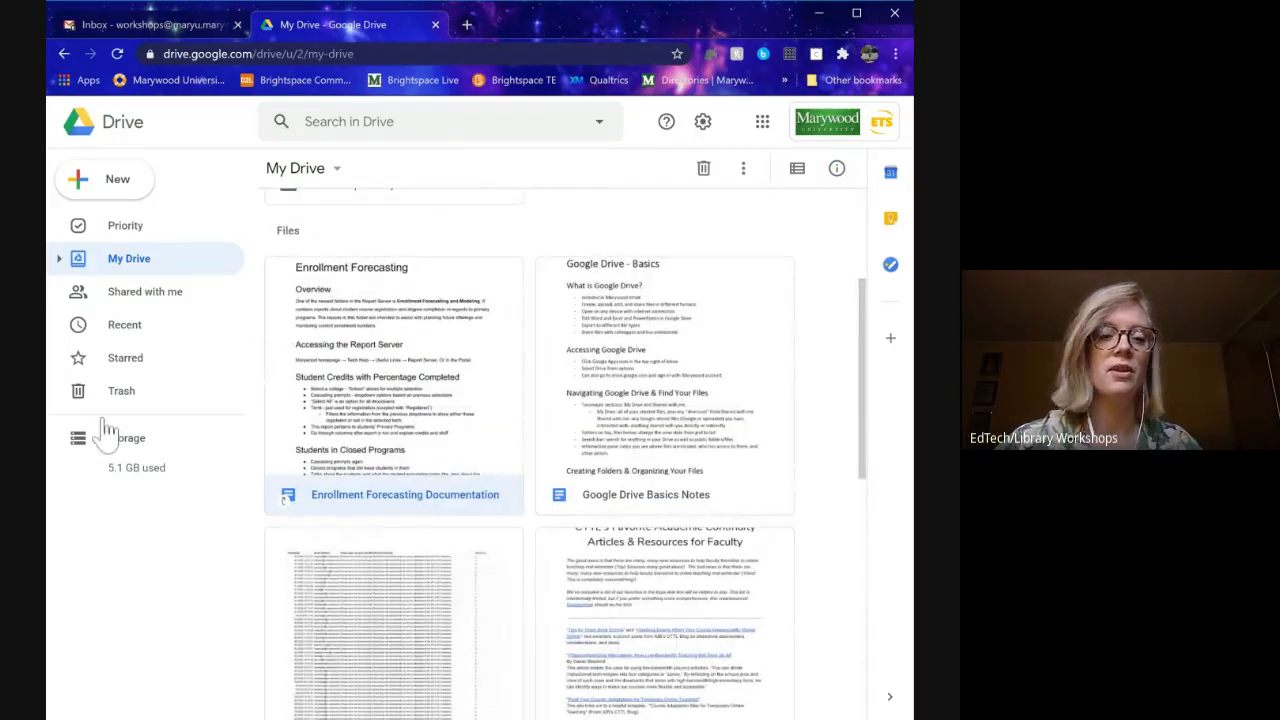
- Review the New menu's create and upload options, then show the Google apps grid
scroll(500, 423, up, 3)
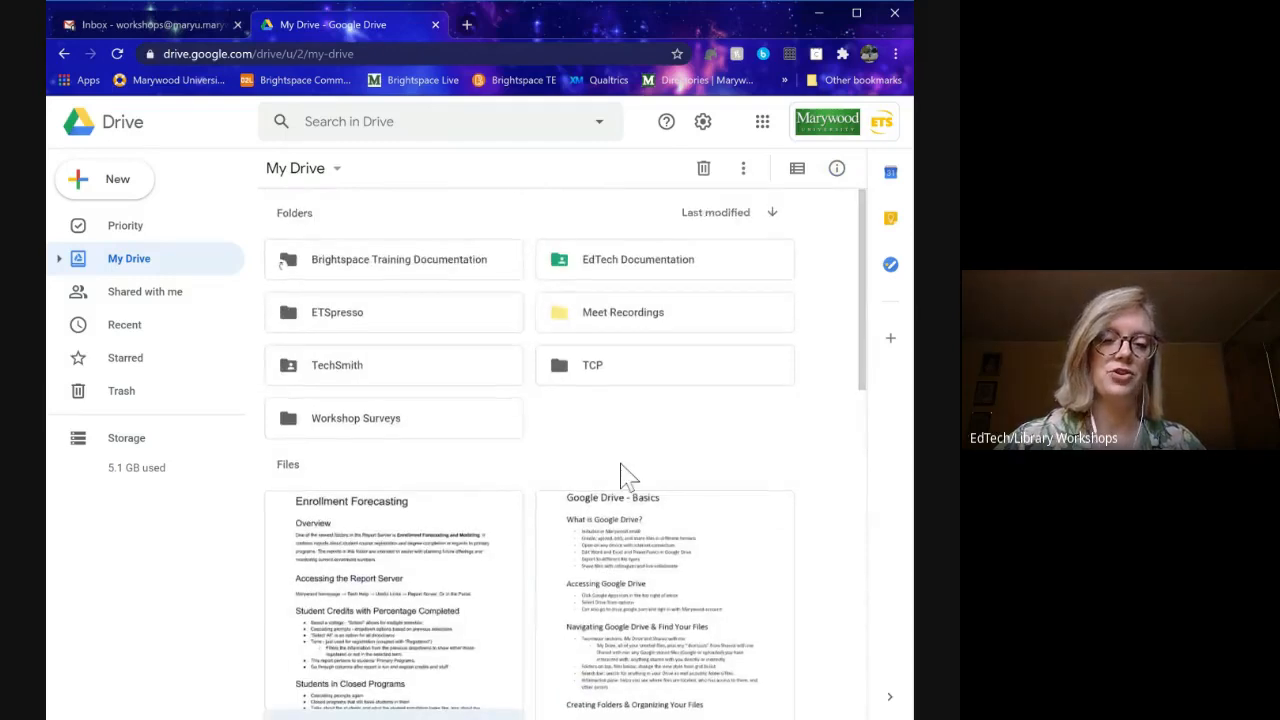
scroll(620, 475, down, 3)
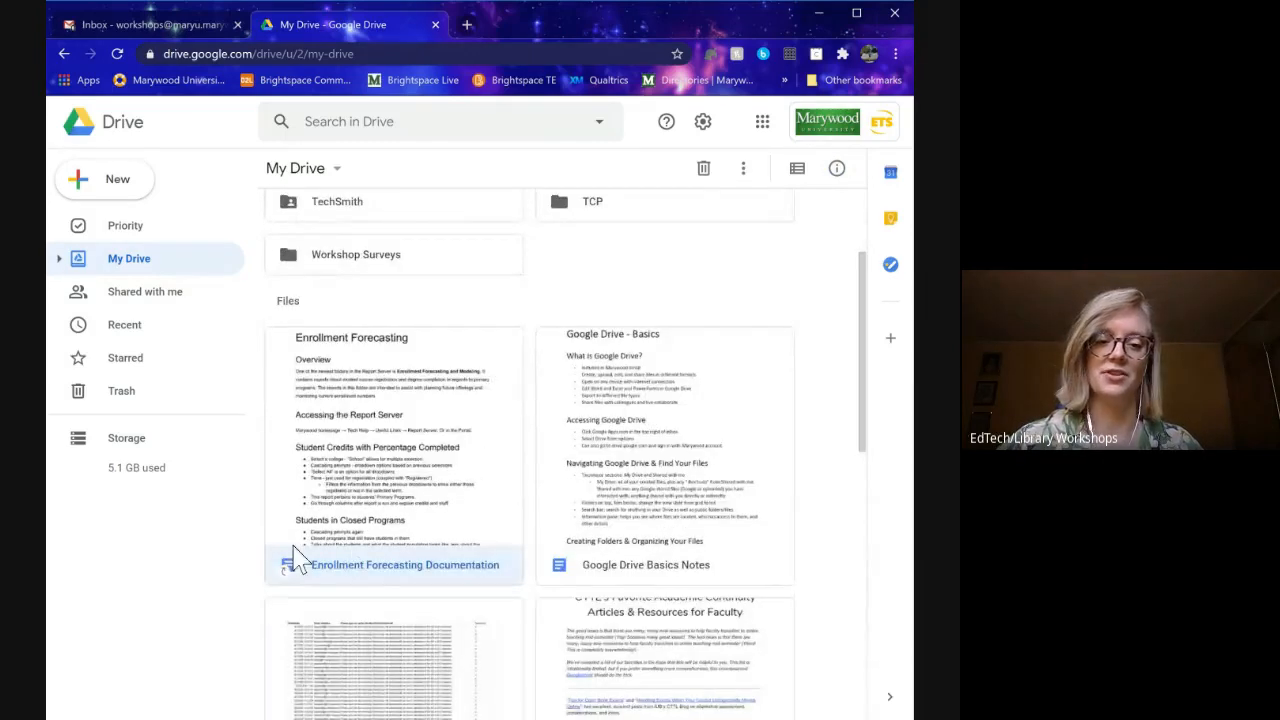
scroll(586, 569, up, 3)
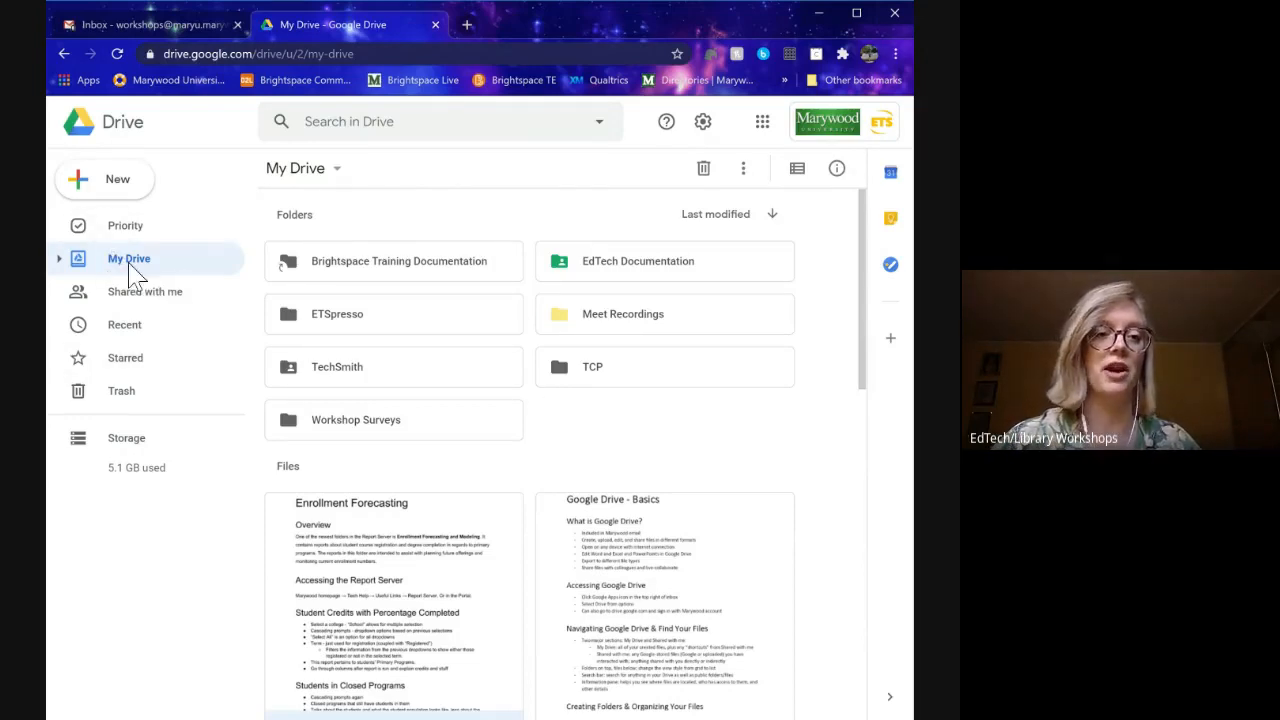
click(113, 190)
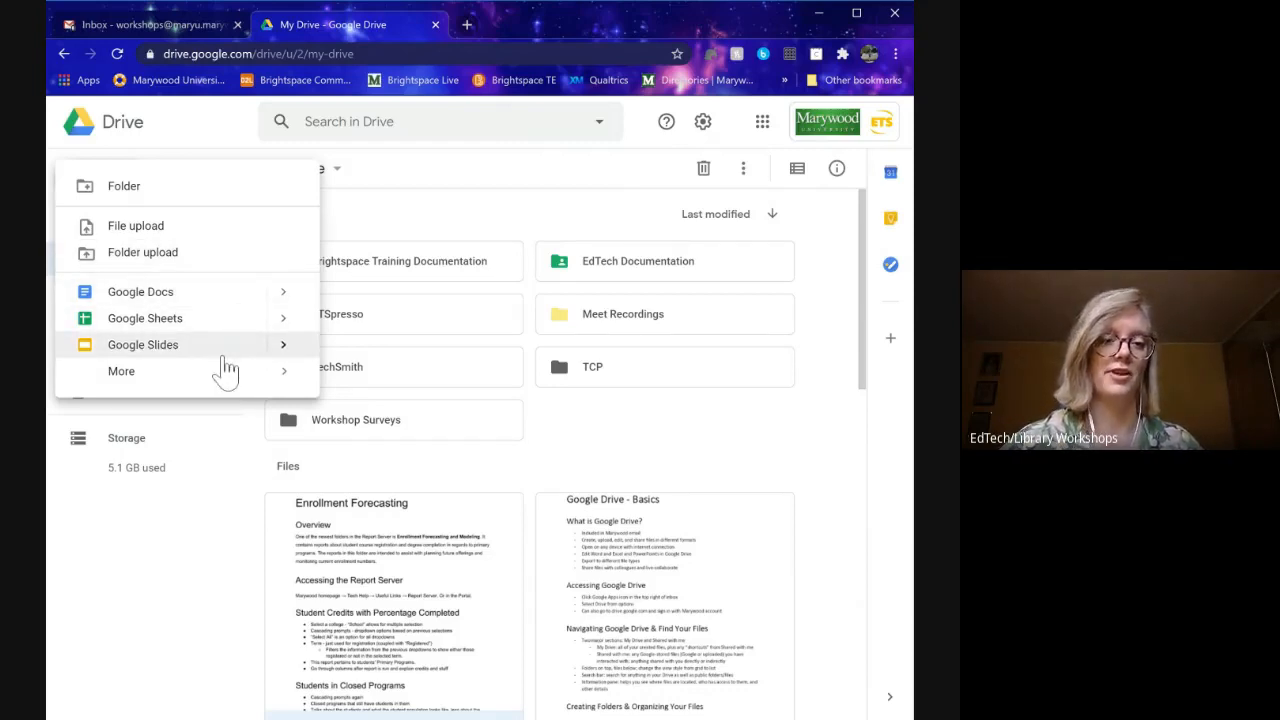
mouse_move(228, 372)
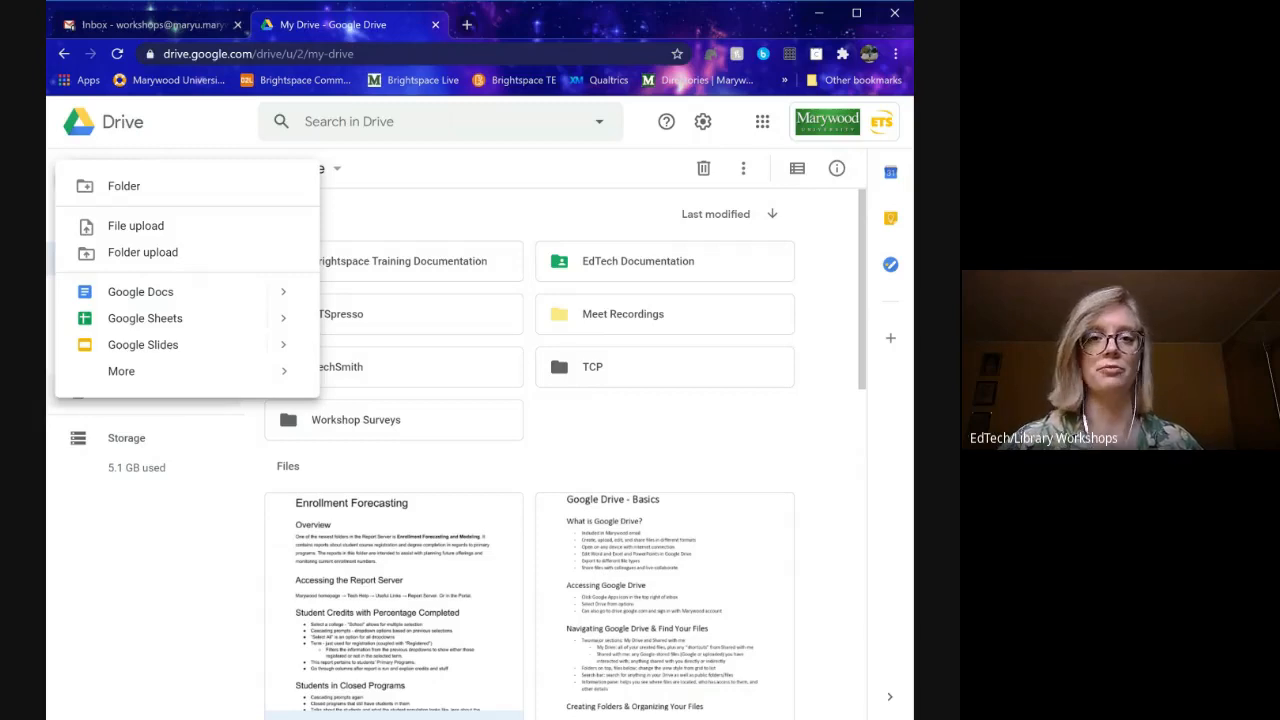
click(762, 121)
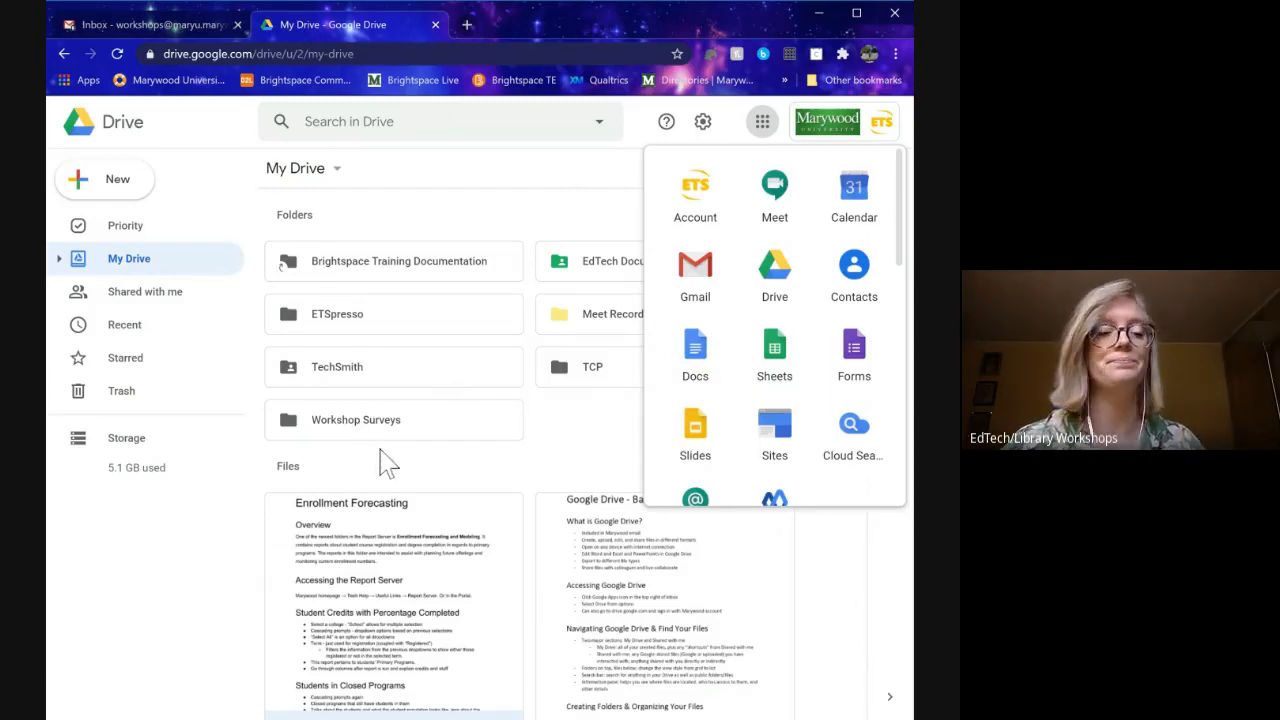
- Close the apps grid and show the New menu with folder, upload, Docs, Sheets and Slides
click(103, 188)
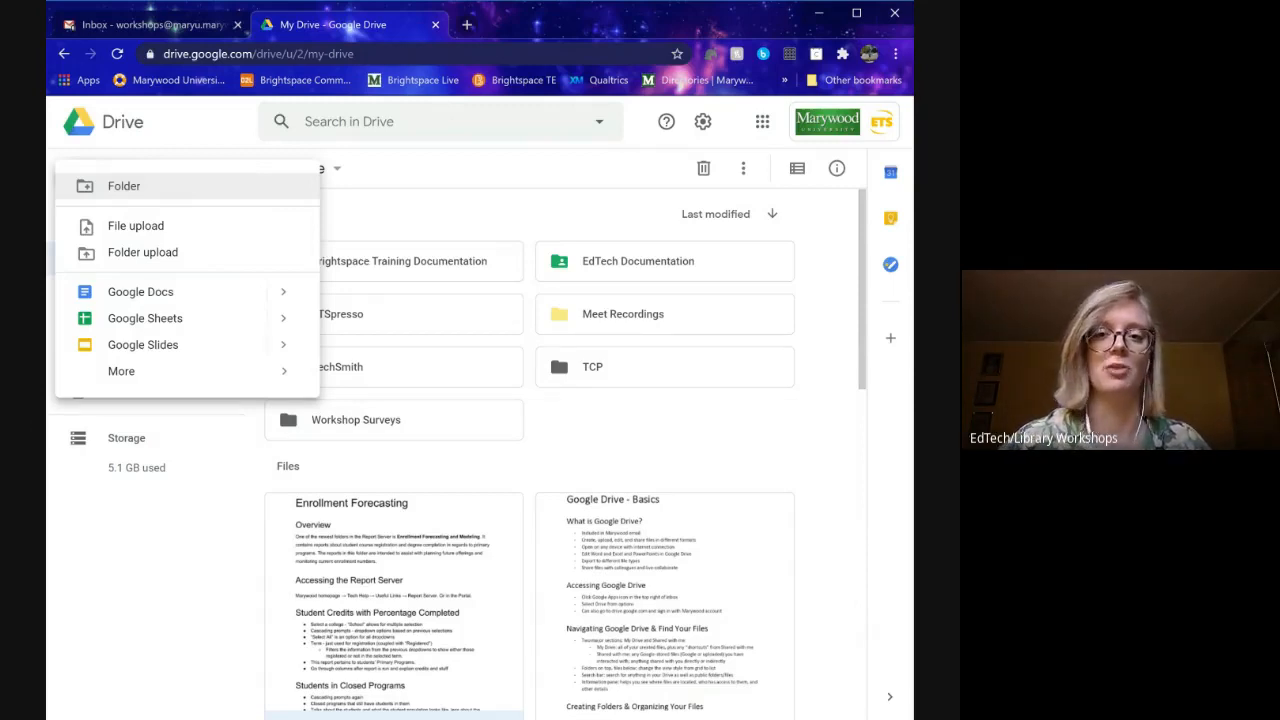
- Create a folder named 'Images' in My Drive and open it
click(142, 190)
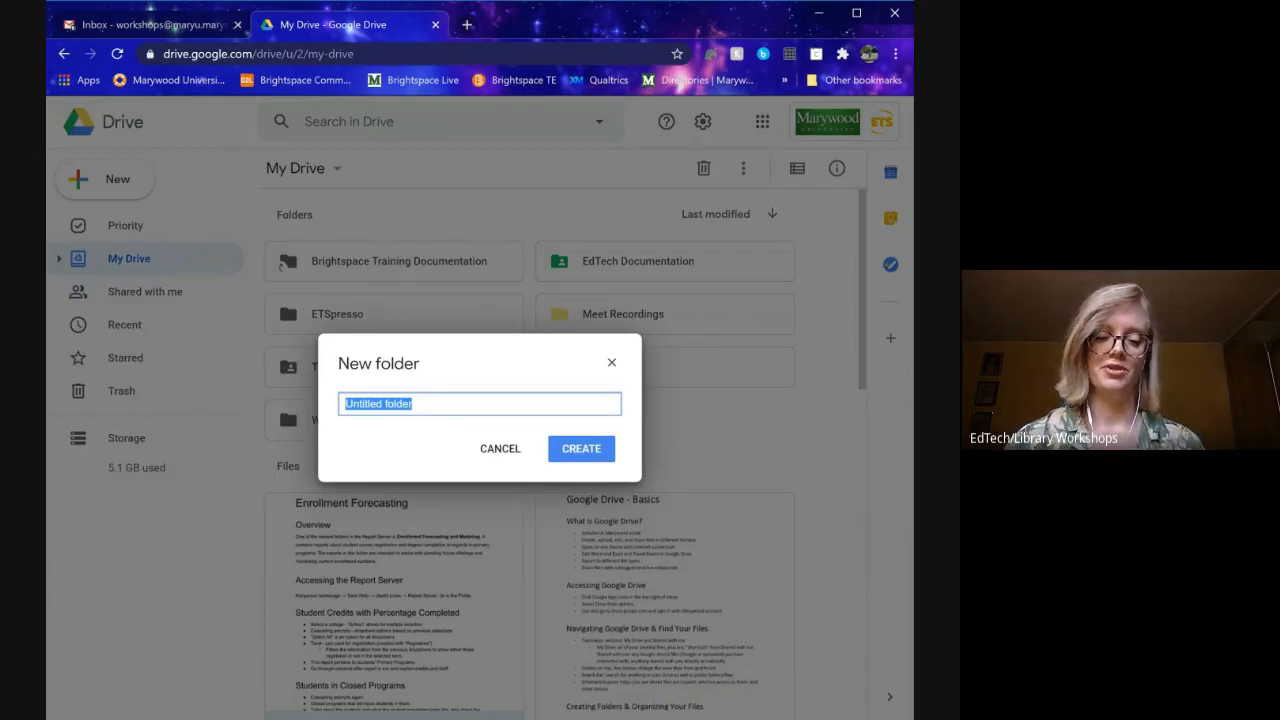
text(Images)
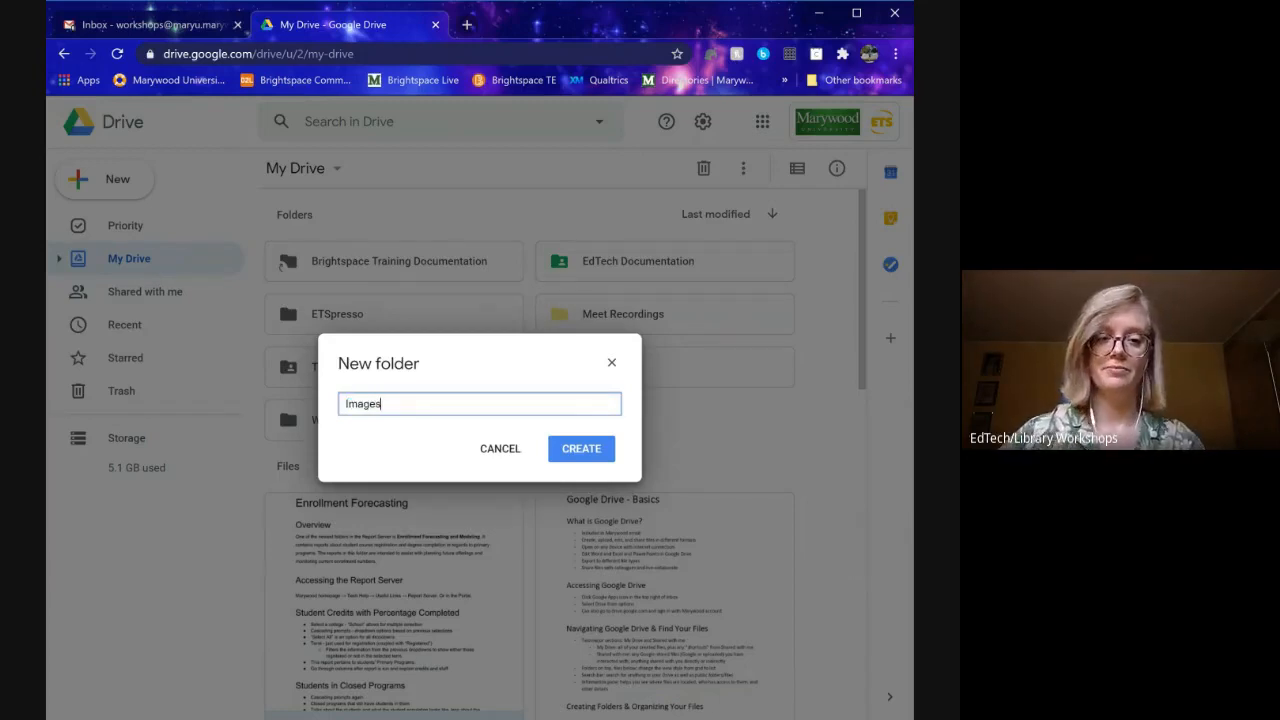
click(591, 458)
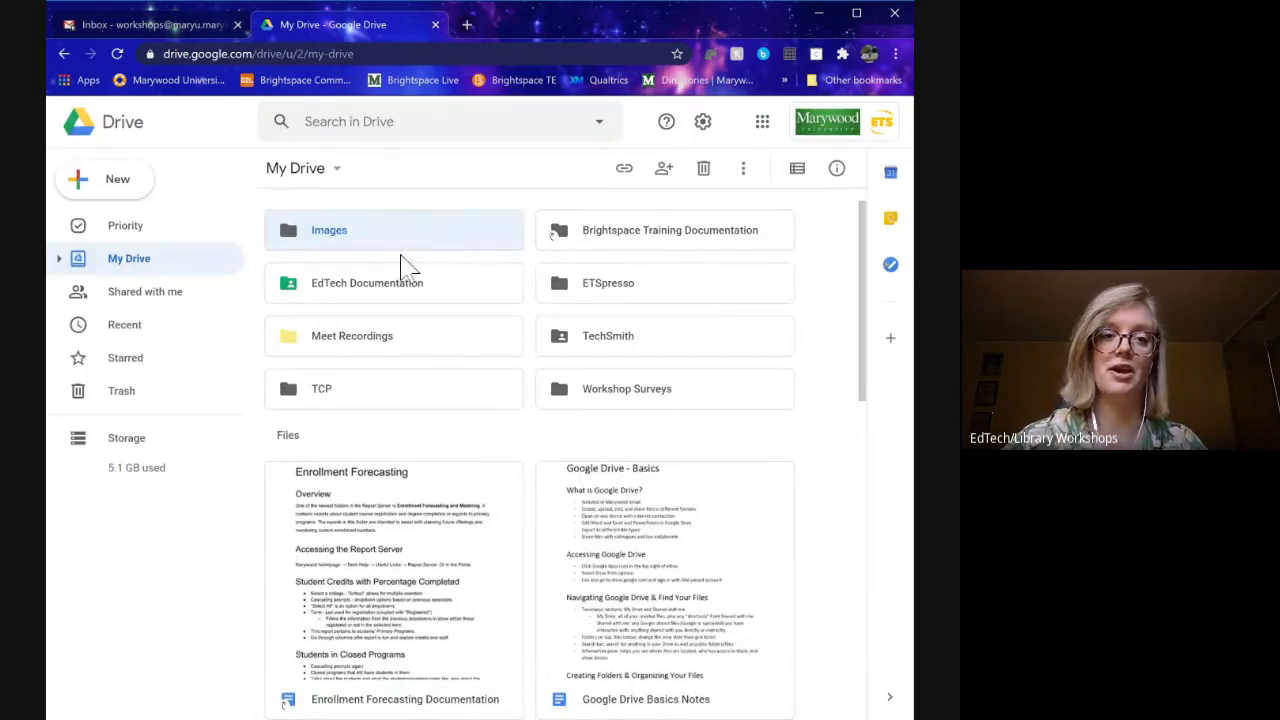
double_click(351, 248)
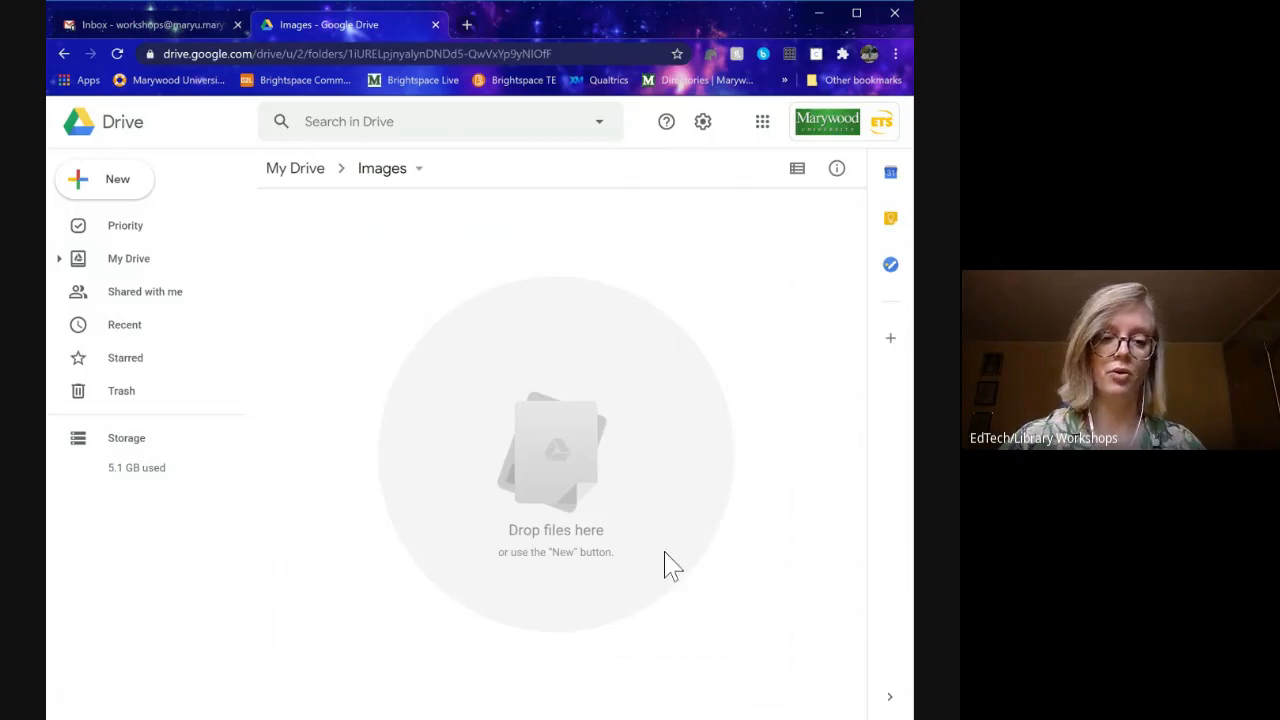
- Choose File upload from the New menu to upload Sunset.docx into Images
click(108, 188)
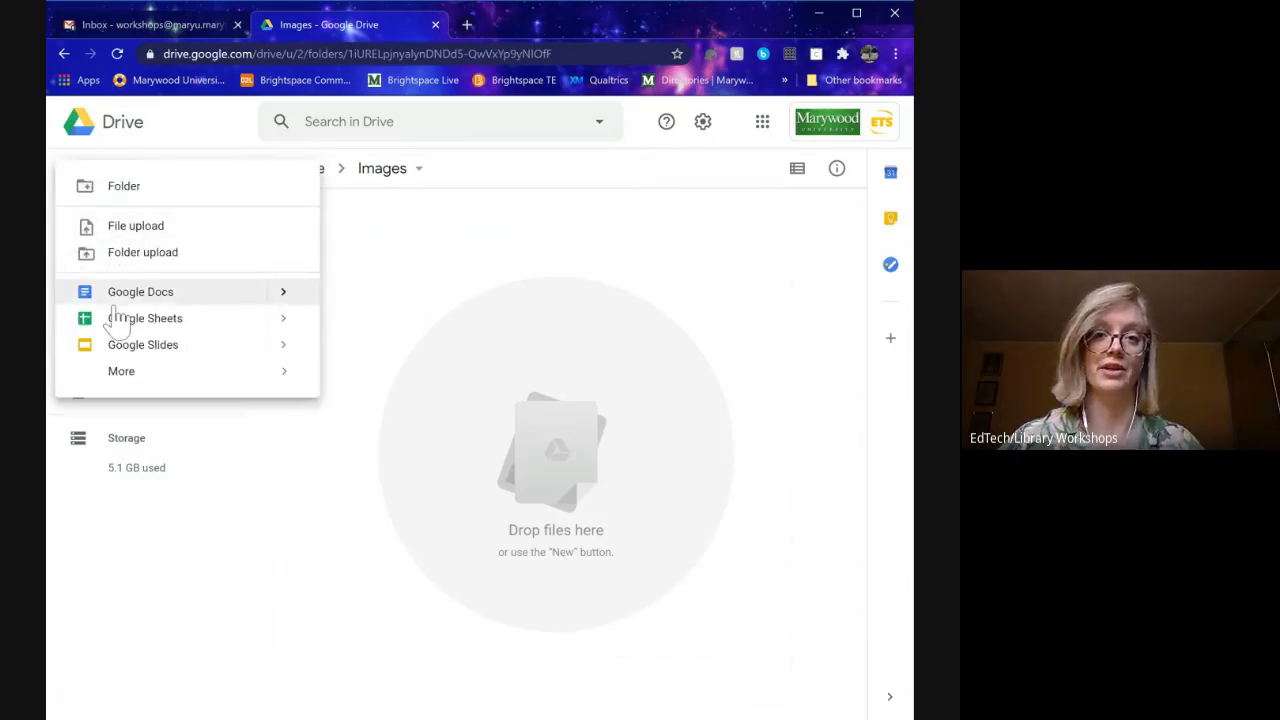
mouse_move(194, 386)
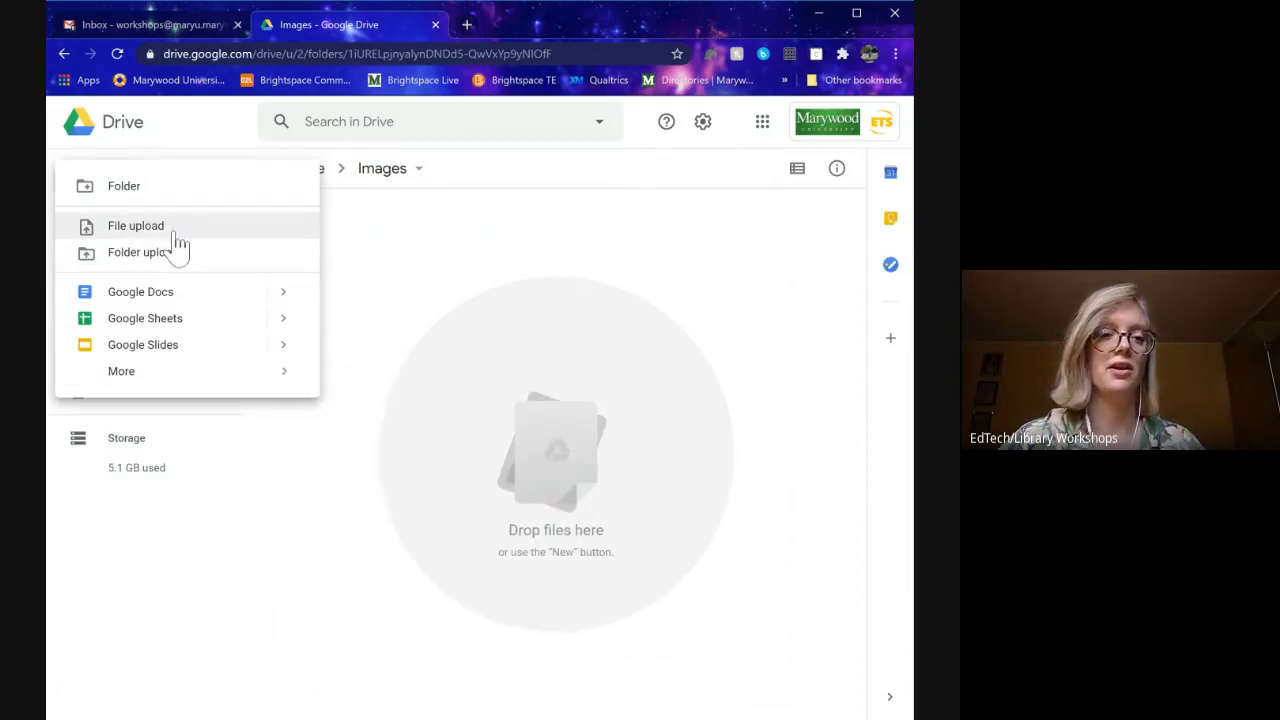
click(177, 238)
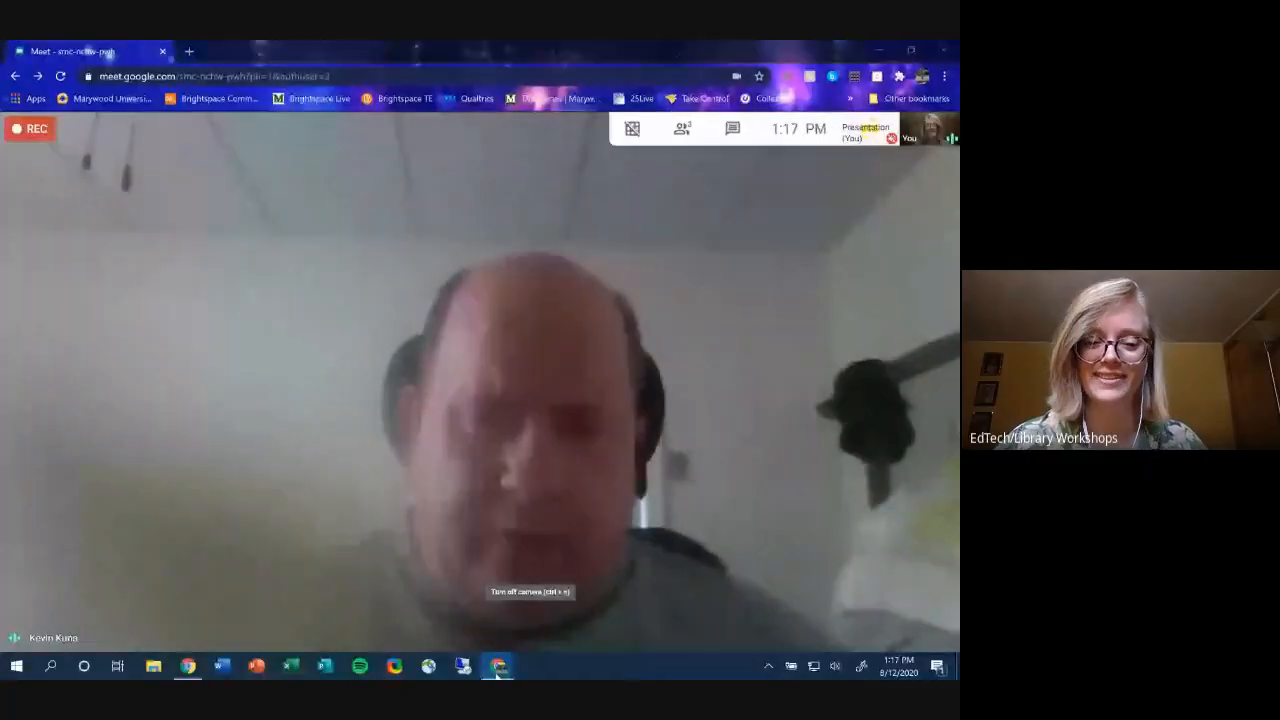
- Return to Drive and upload Sunrise (Rewrite).docx from the Desktop into Images
mouse_move(499, 665)
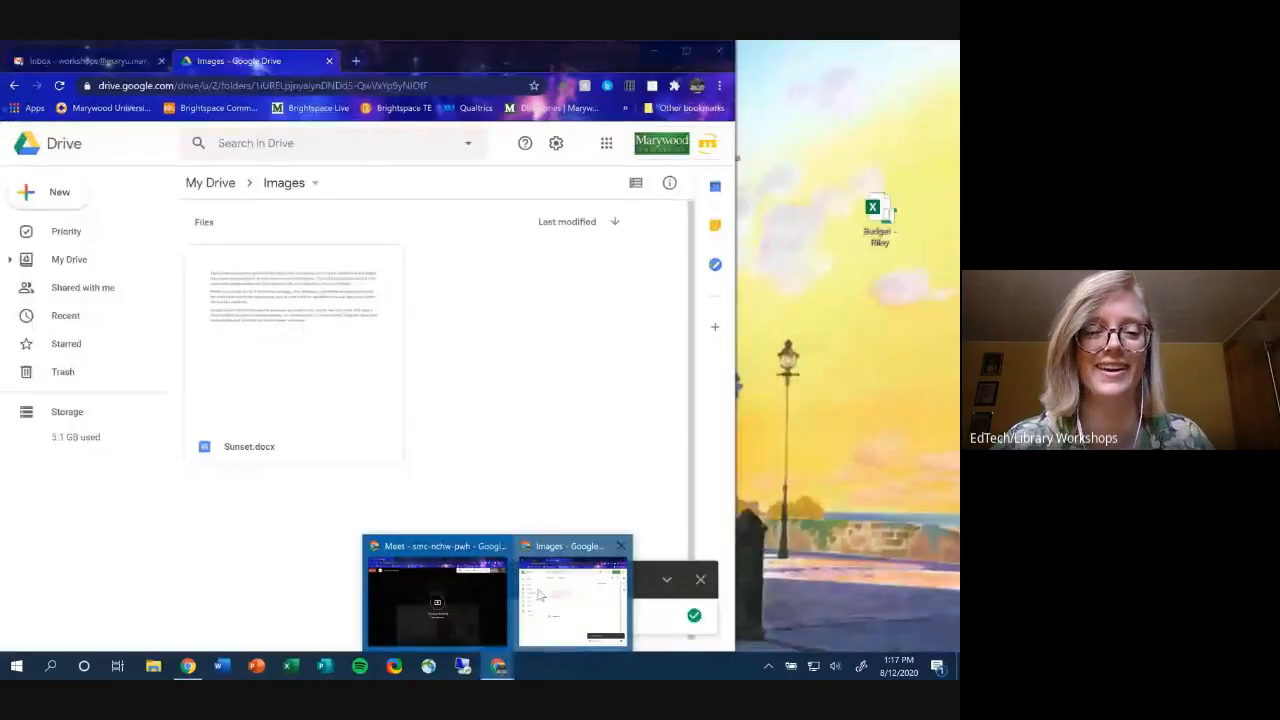
click(540, 592)
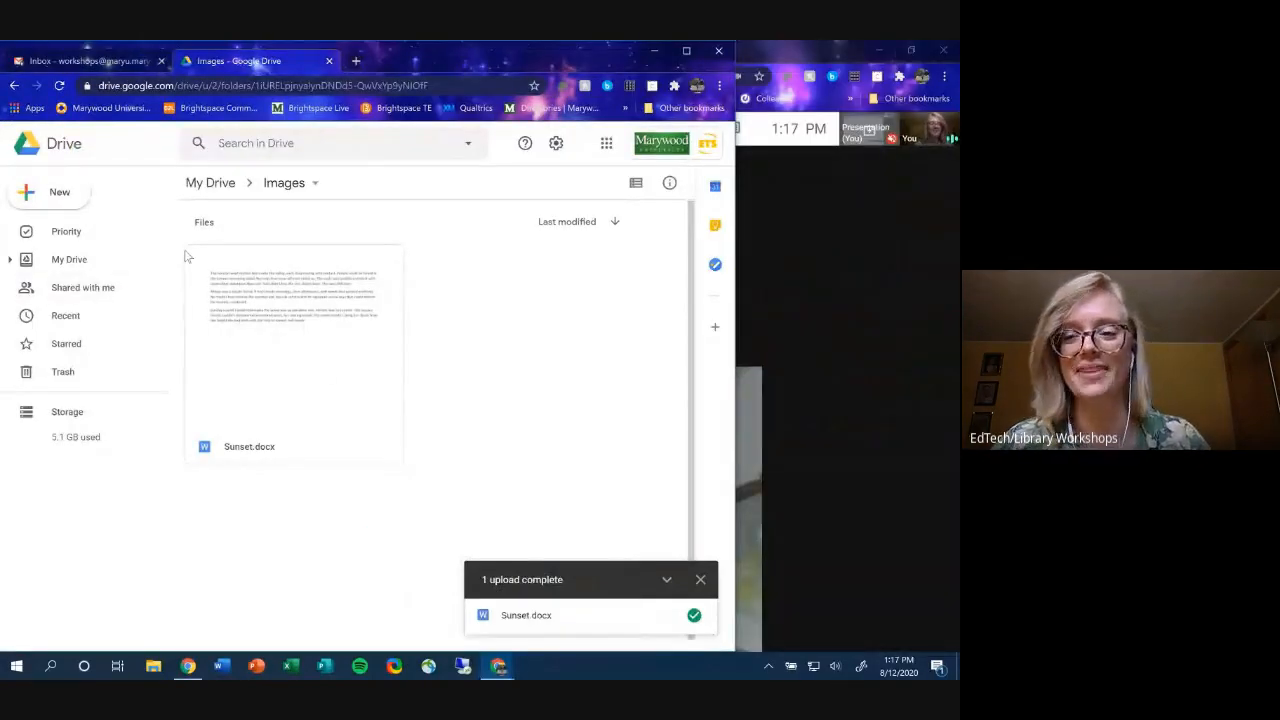
click(57, 191)
click(94, 229)
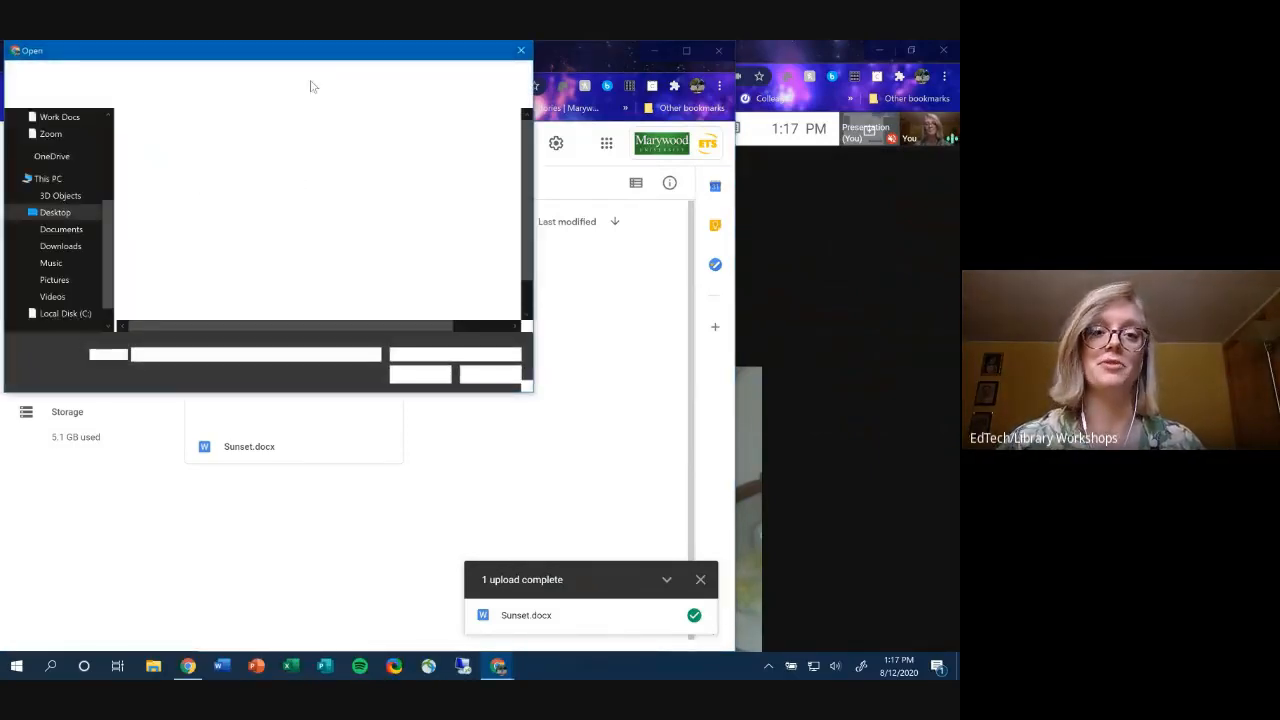
drag(291, 47, 358, 159)
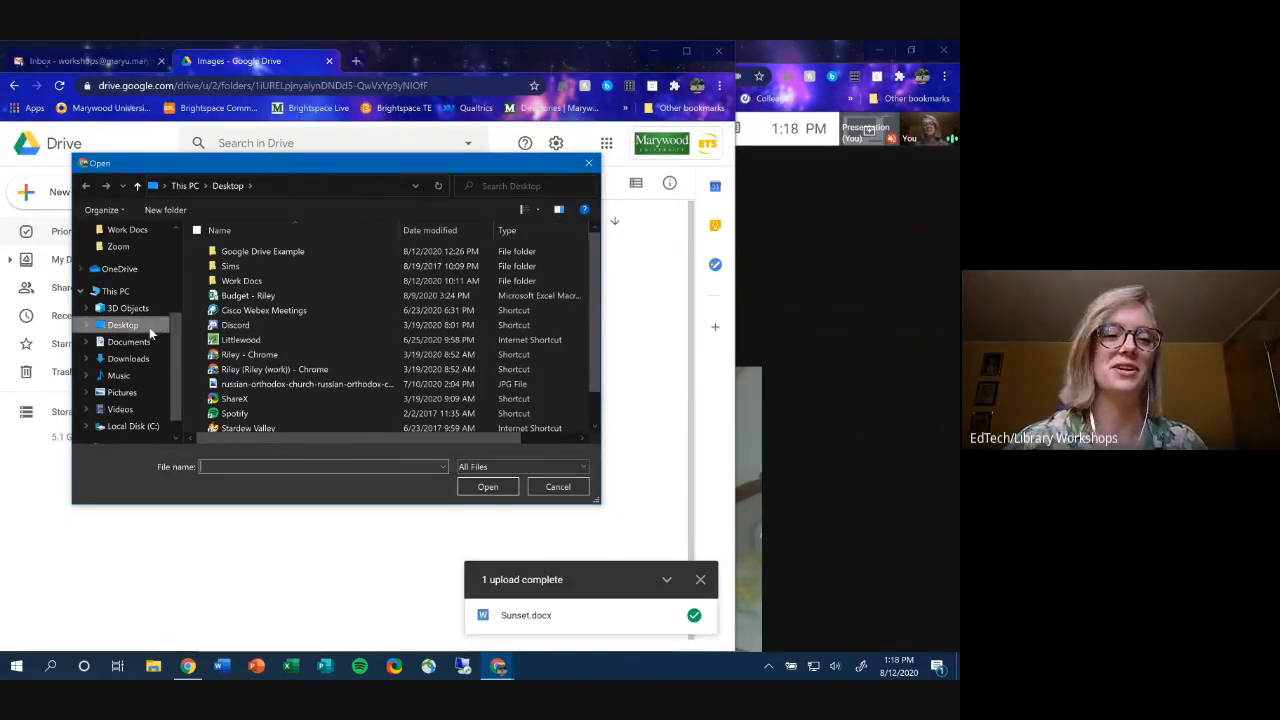
click(137, 328)
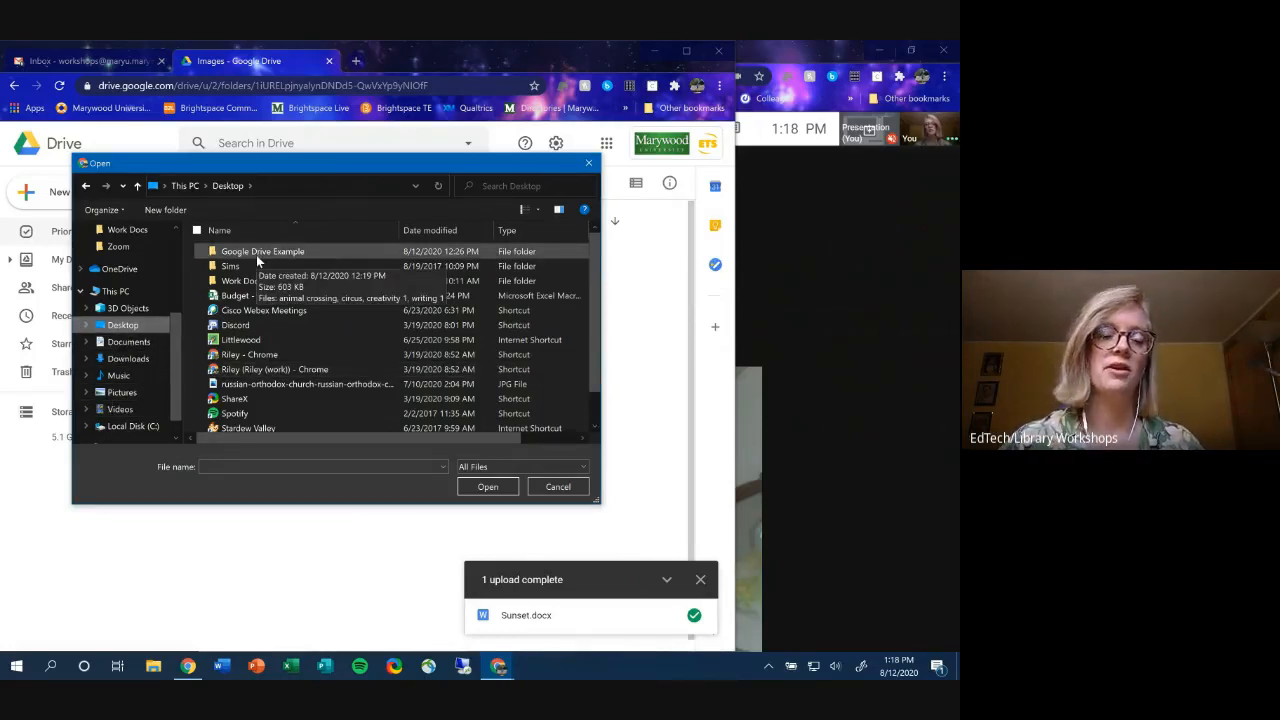
scroll(264, 295, down, 1)
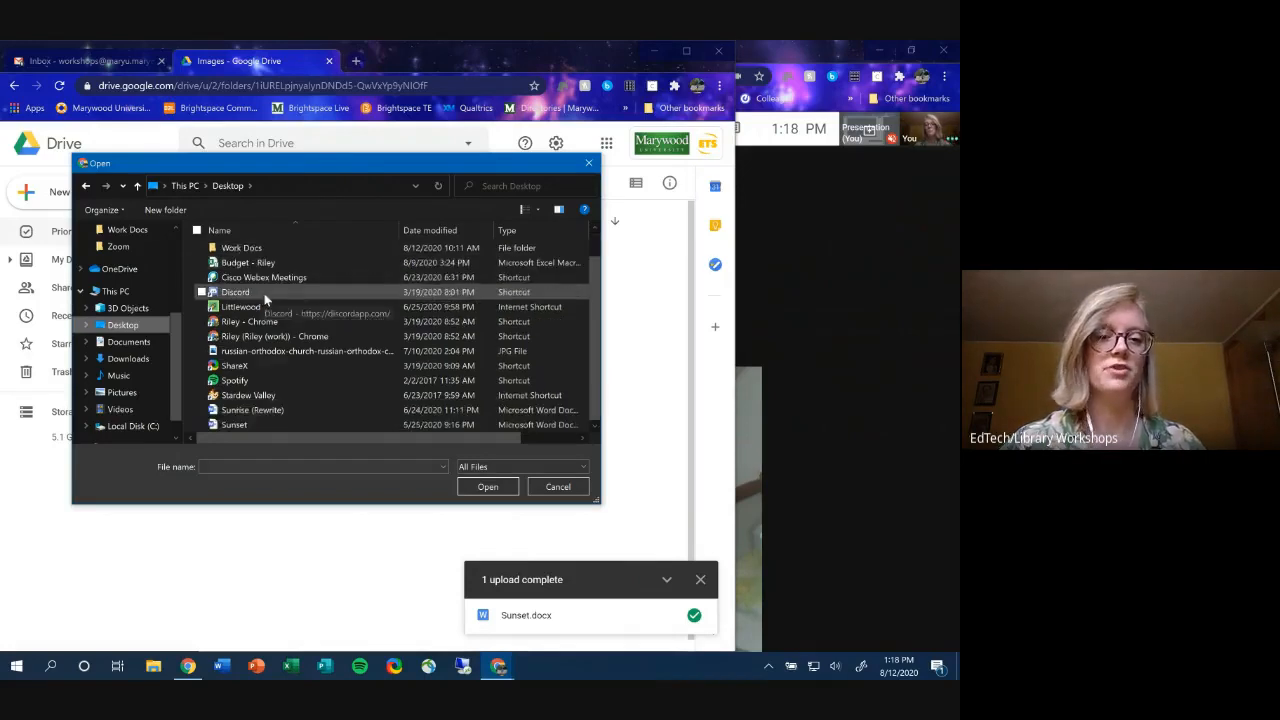
double_click(271, 412)
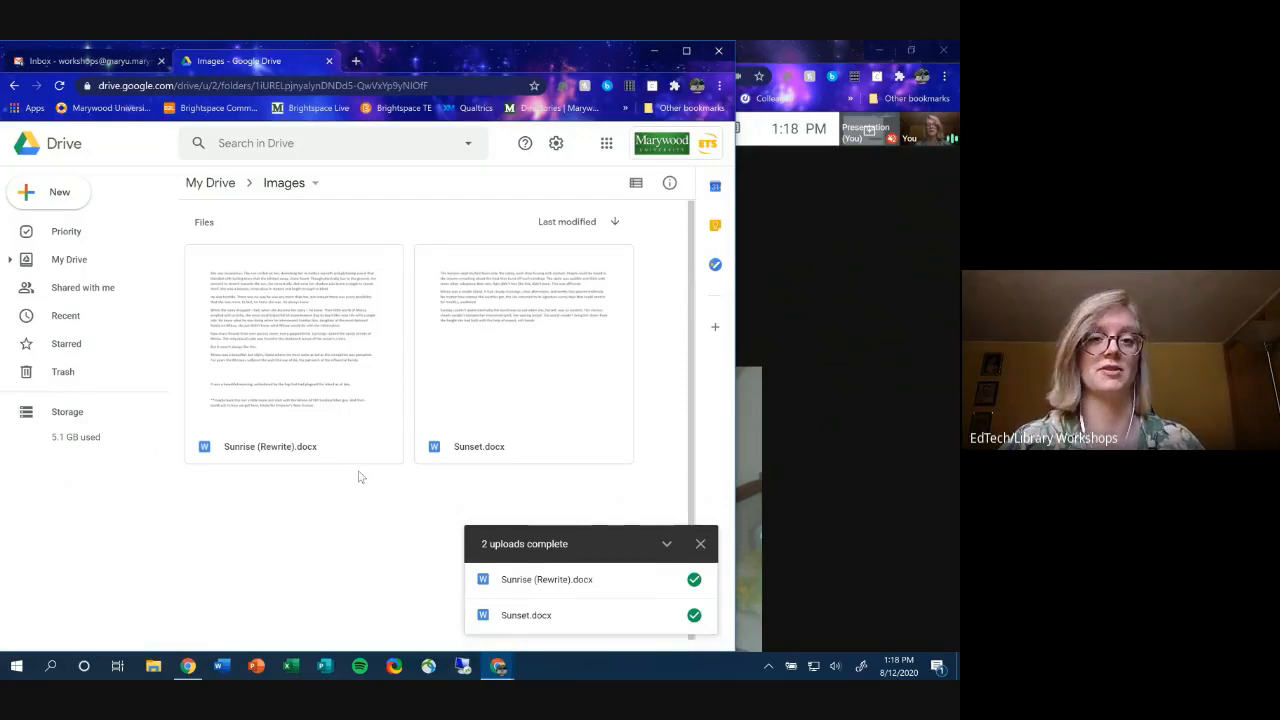
- Upload the Desktop's Google Drive Example folder with Folder upload, confirming all 4 files
click(48, 198)
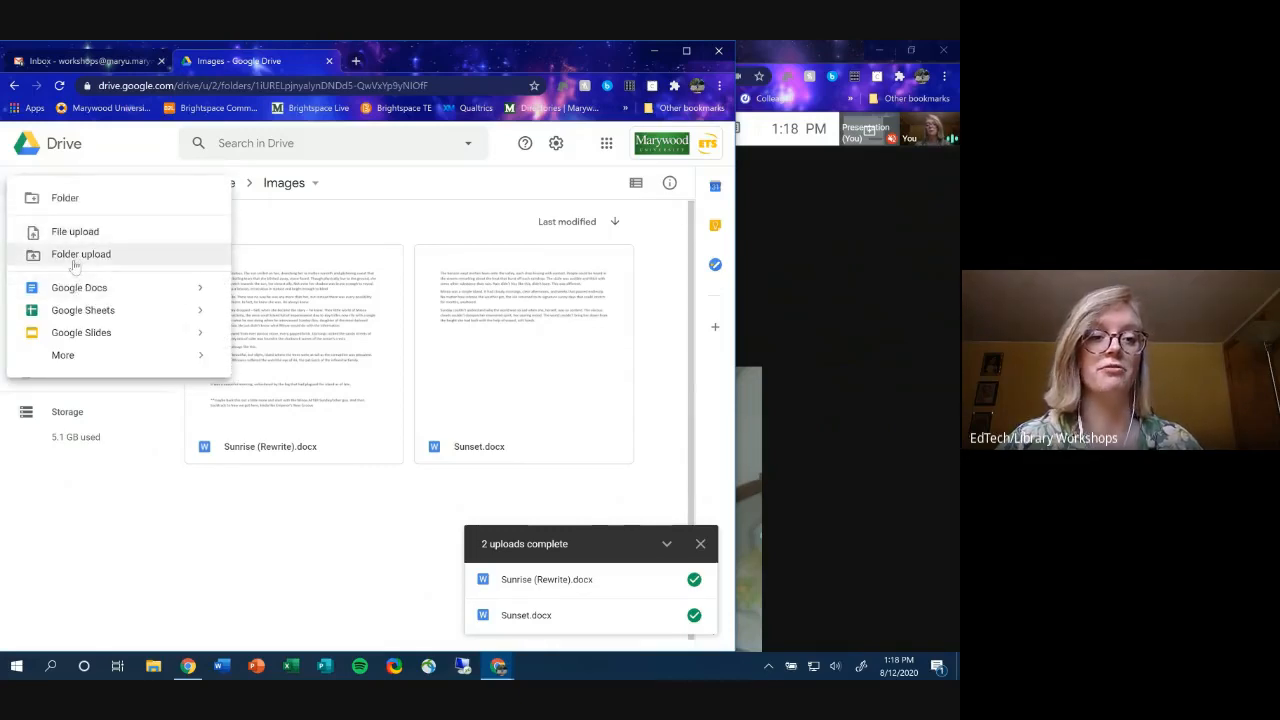
click(75, 262)
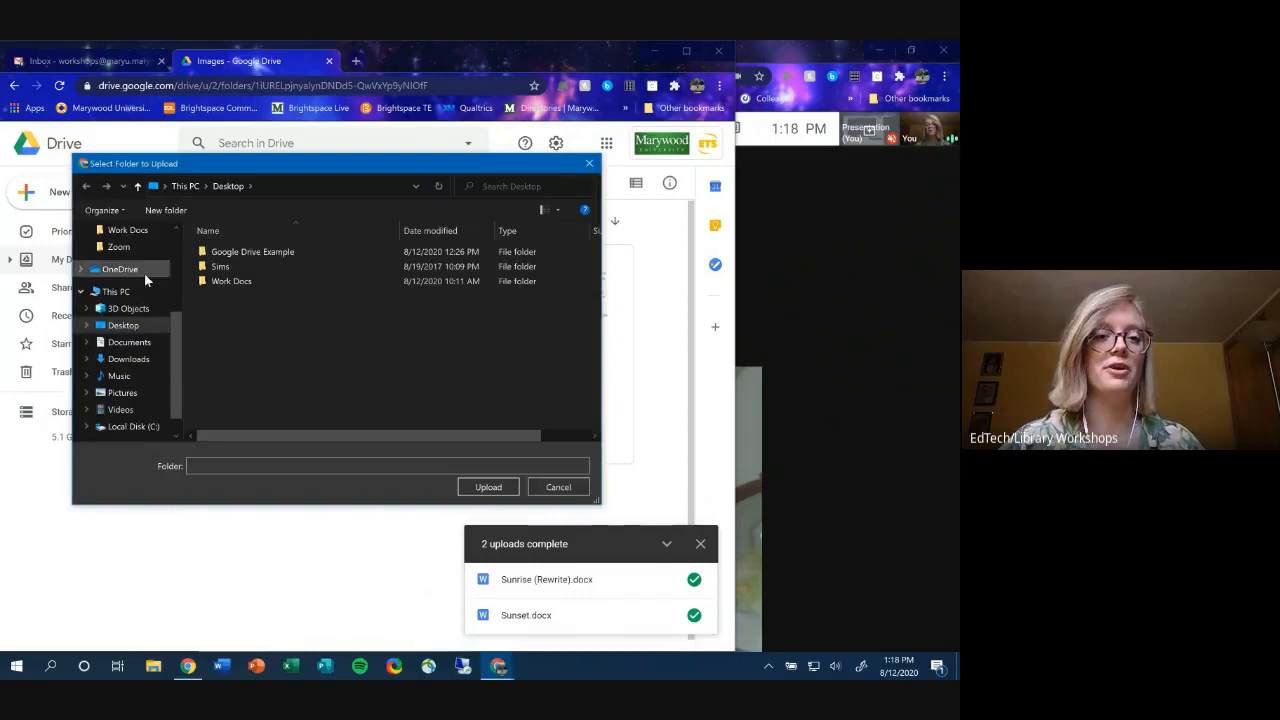
click(117, 328)
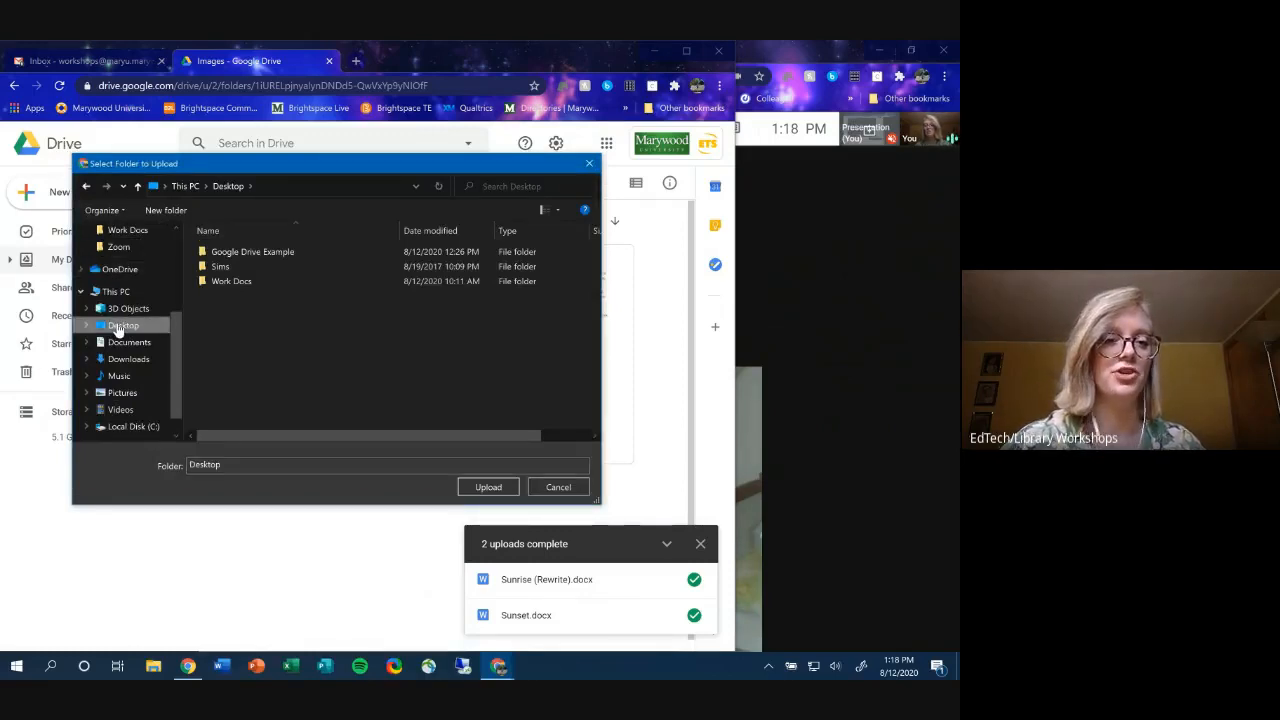
click(268, 253)
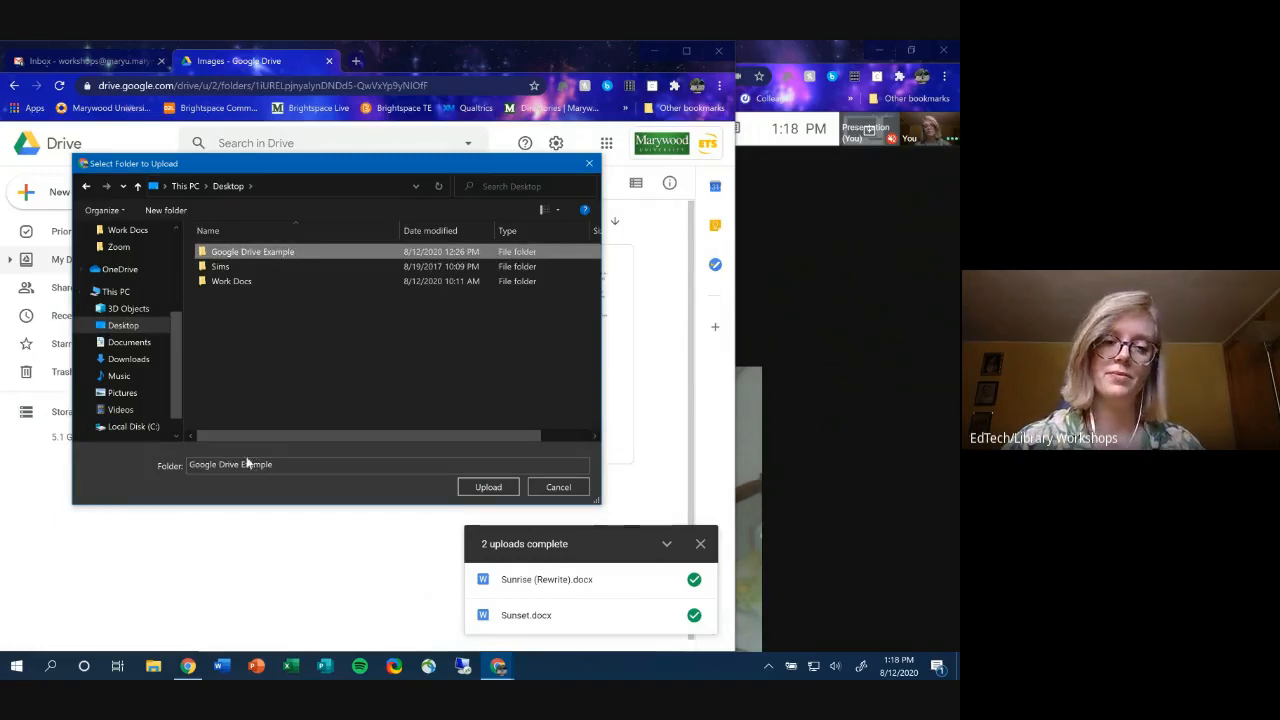
double_click(265, 251)
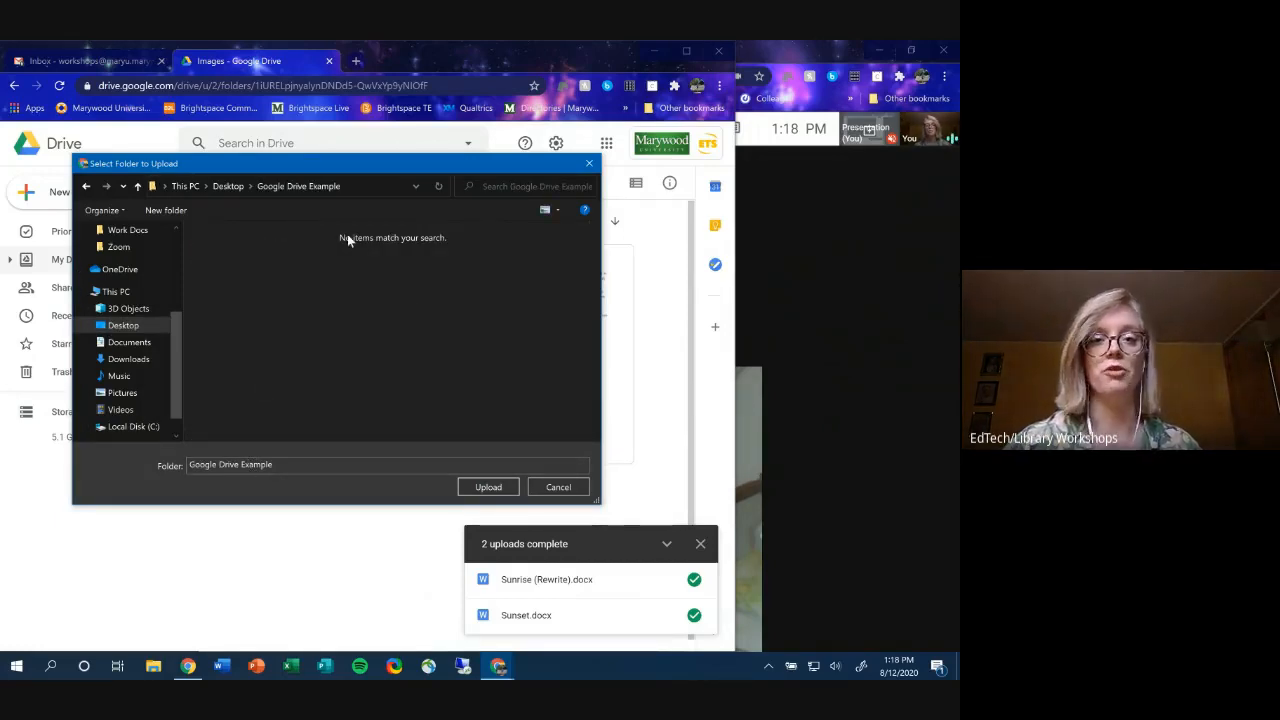
click(87, 188)
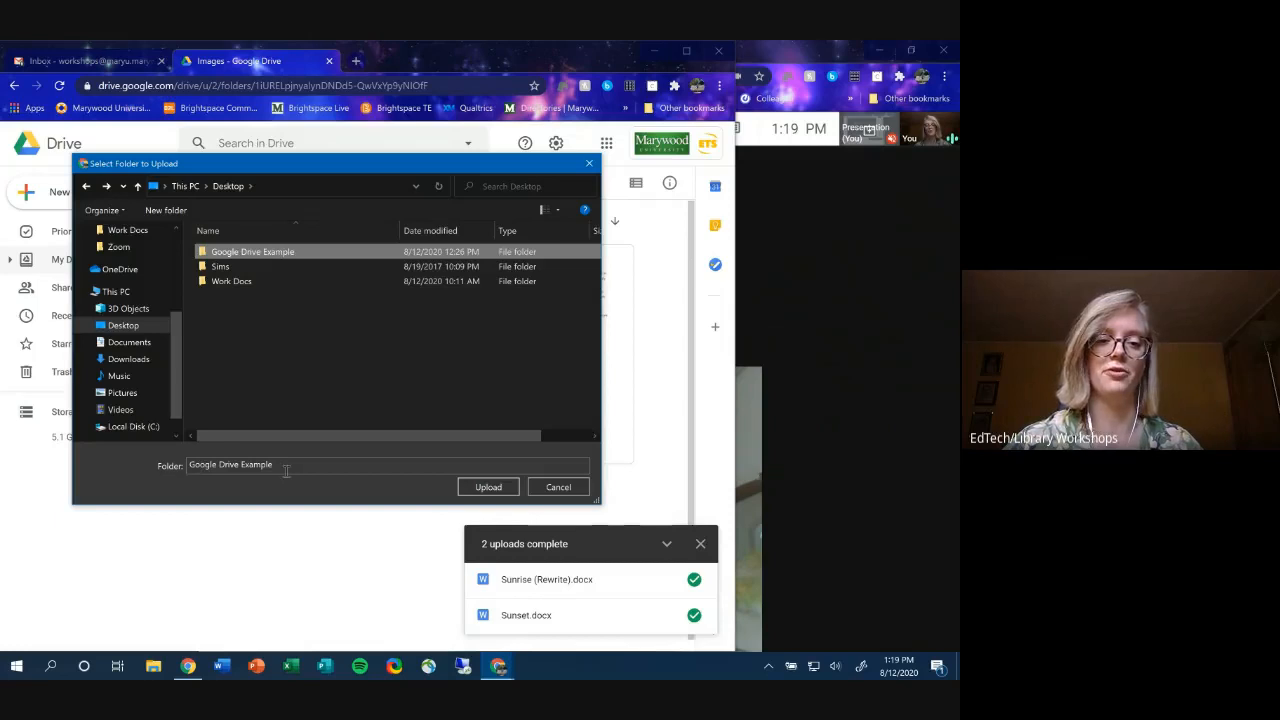
click(486, 487)
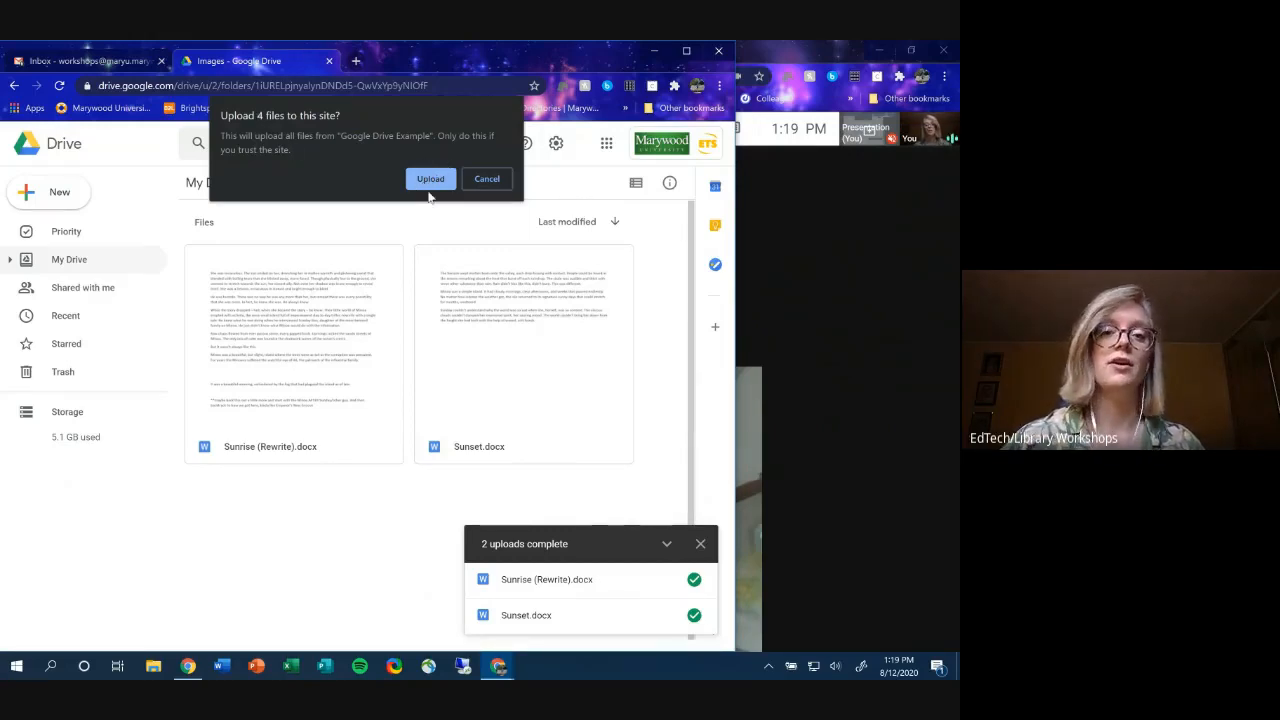
click(431, 181)
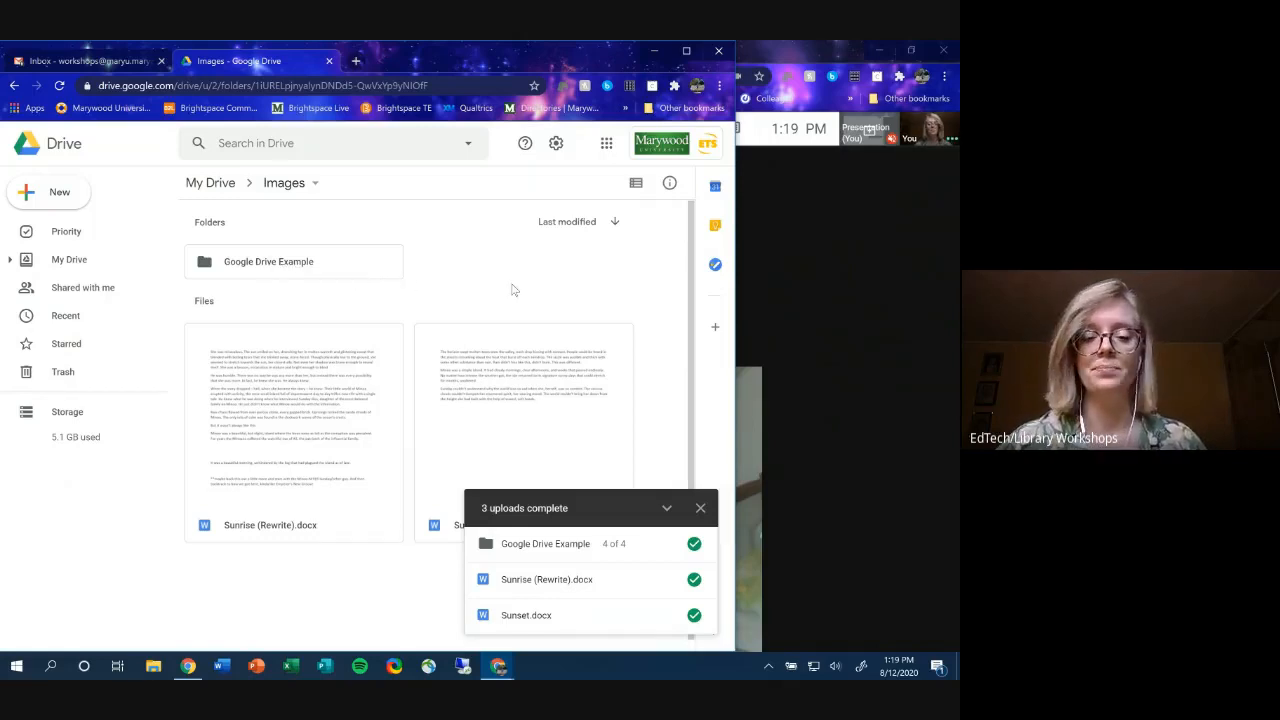
- Go to the uploaded folder, check its four images, and return to the Images folder
mouse_move(658, 606)
mouse_move(651, 546)
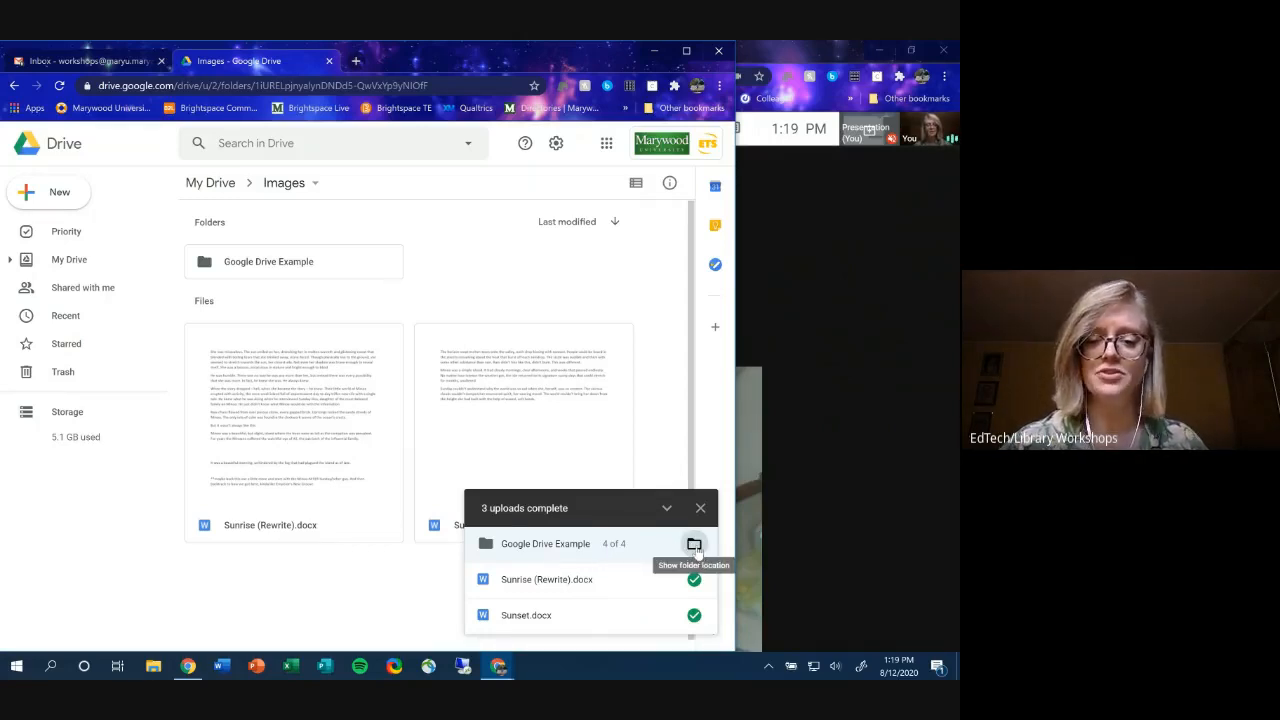
click(695, 545)
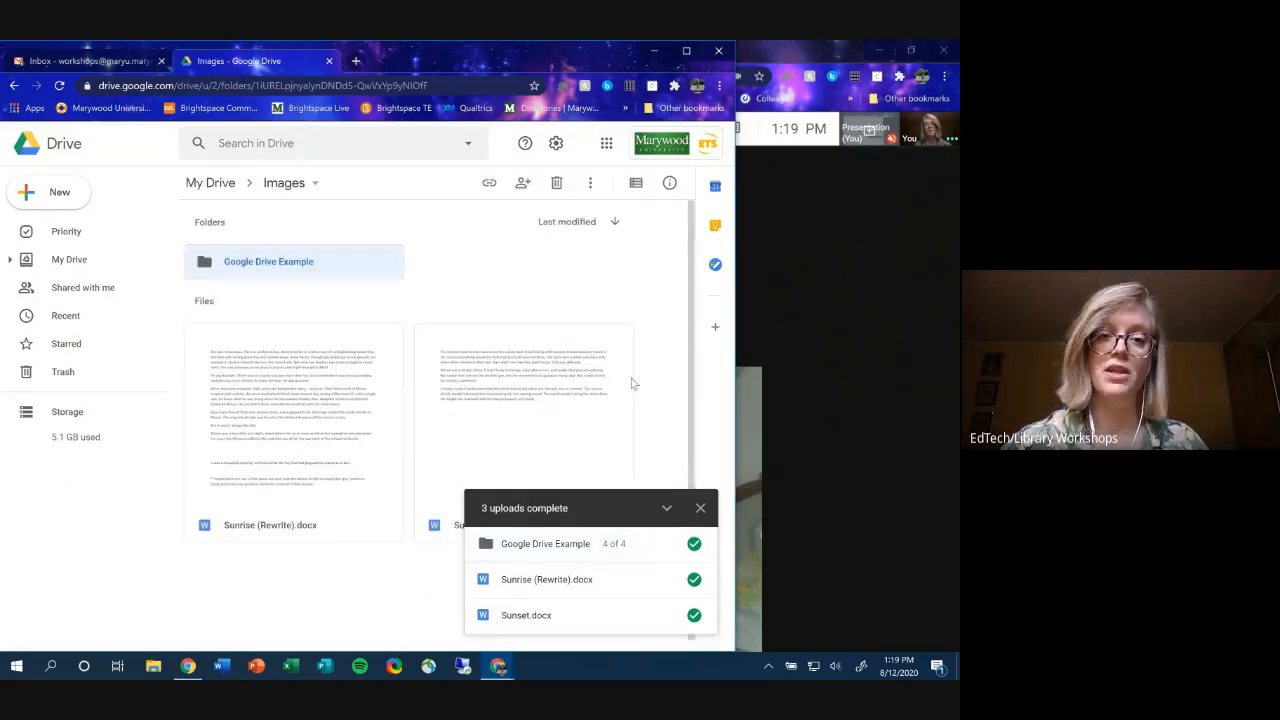
click(687, 50)
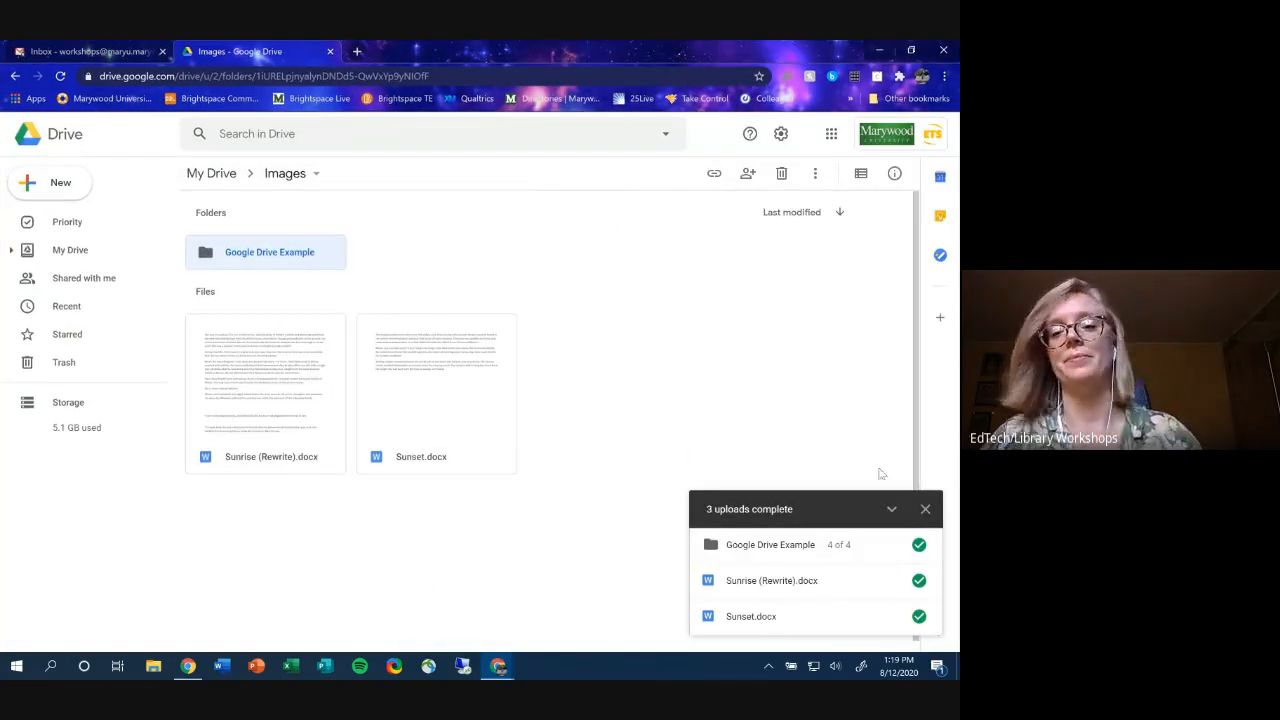
click(924, 509)
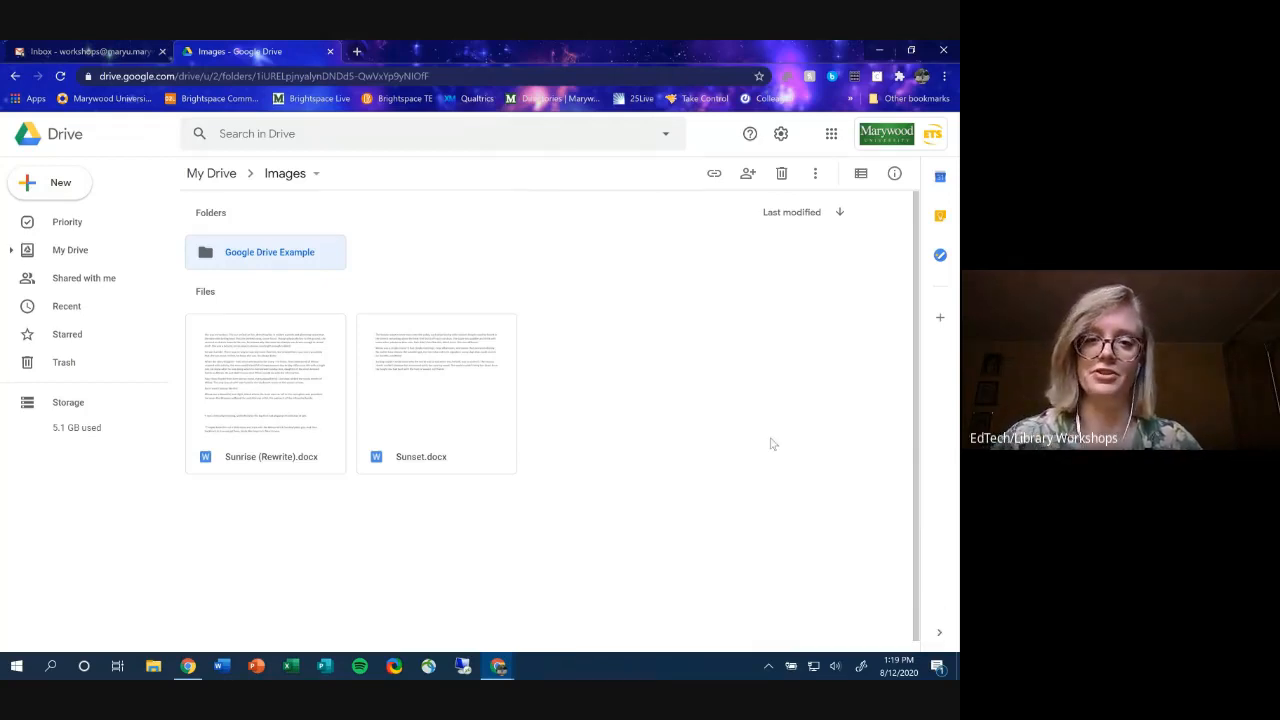
double_click(246, 265)
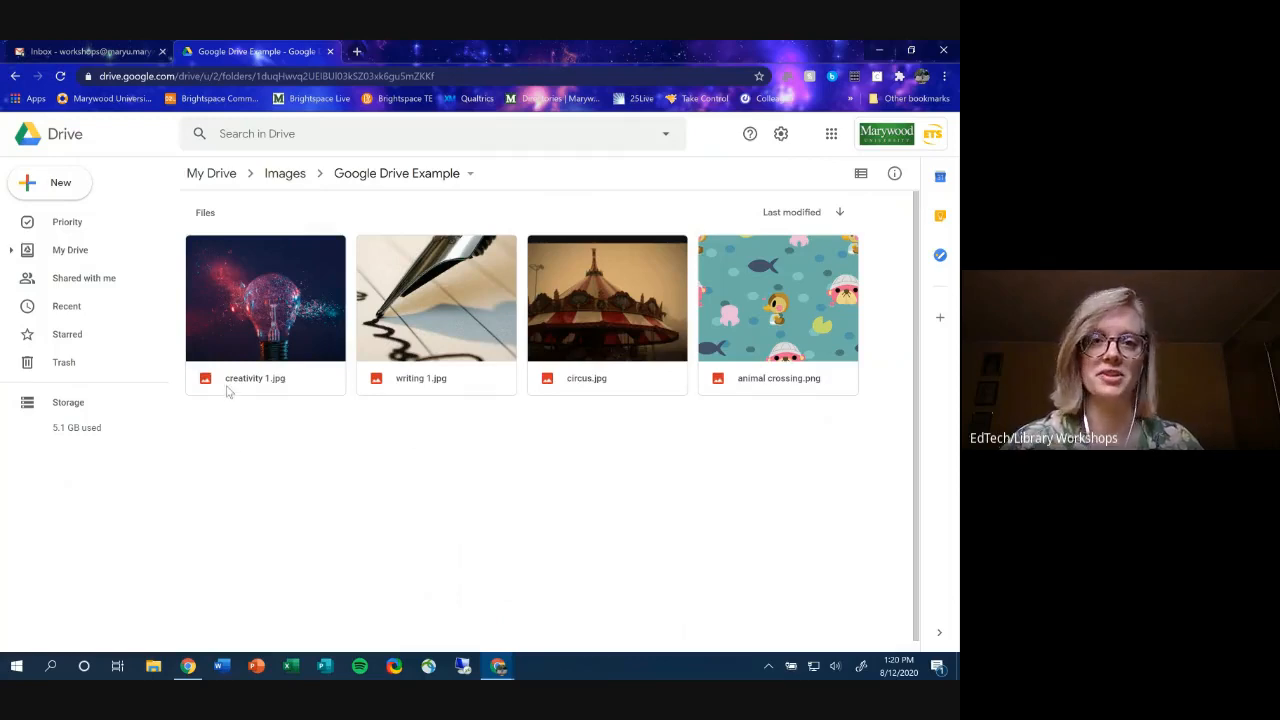
click(292, 175)
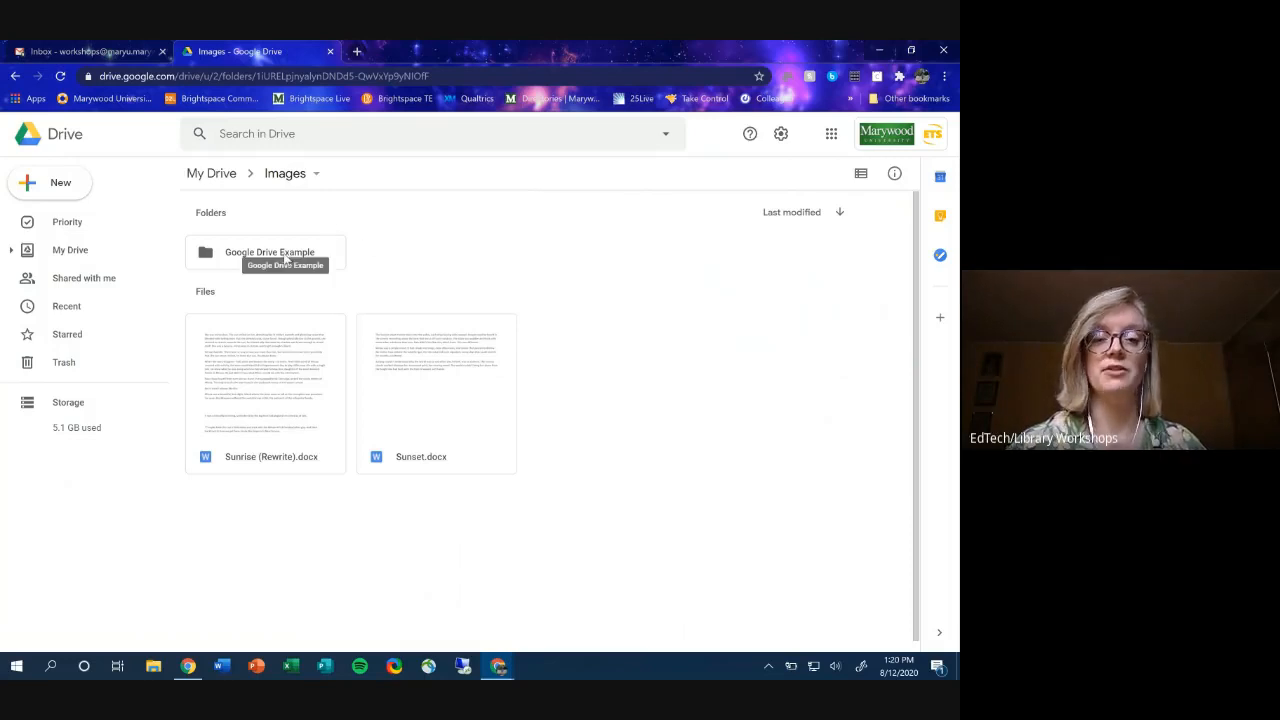
click(287, 174)
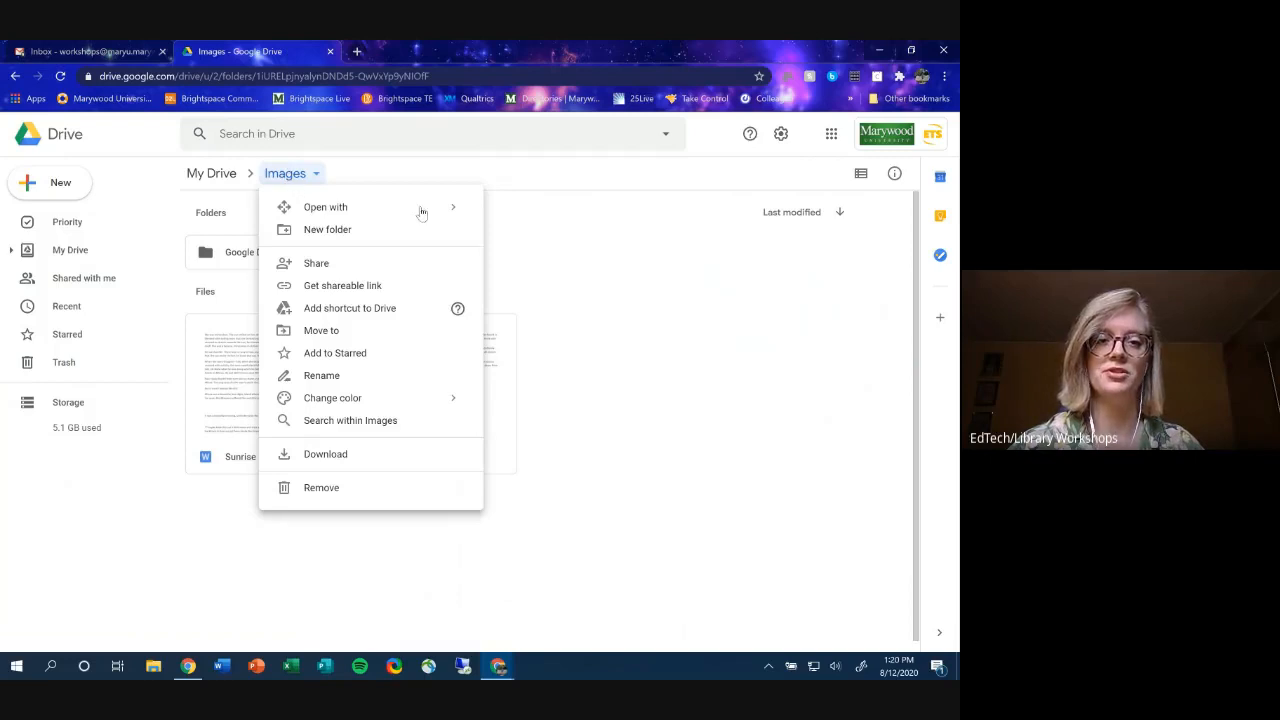
click(580, 279)
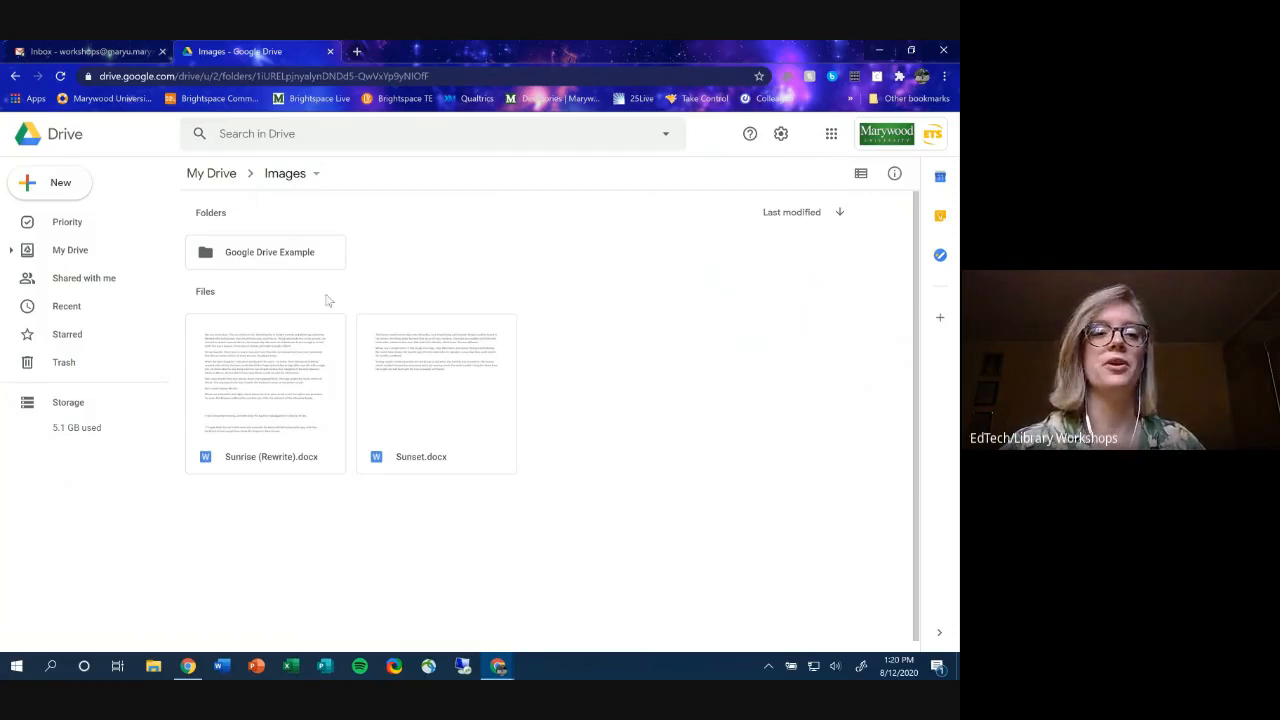
click(265, 256)
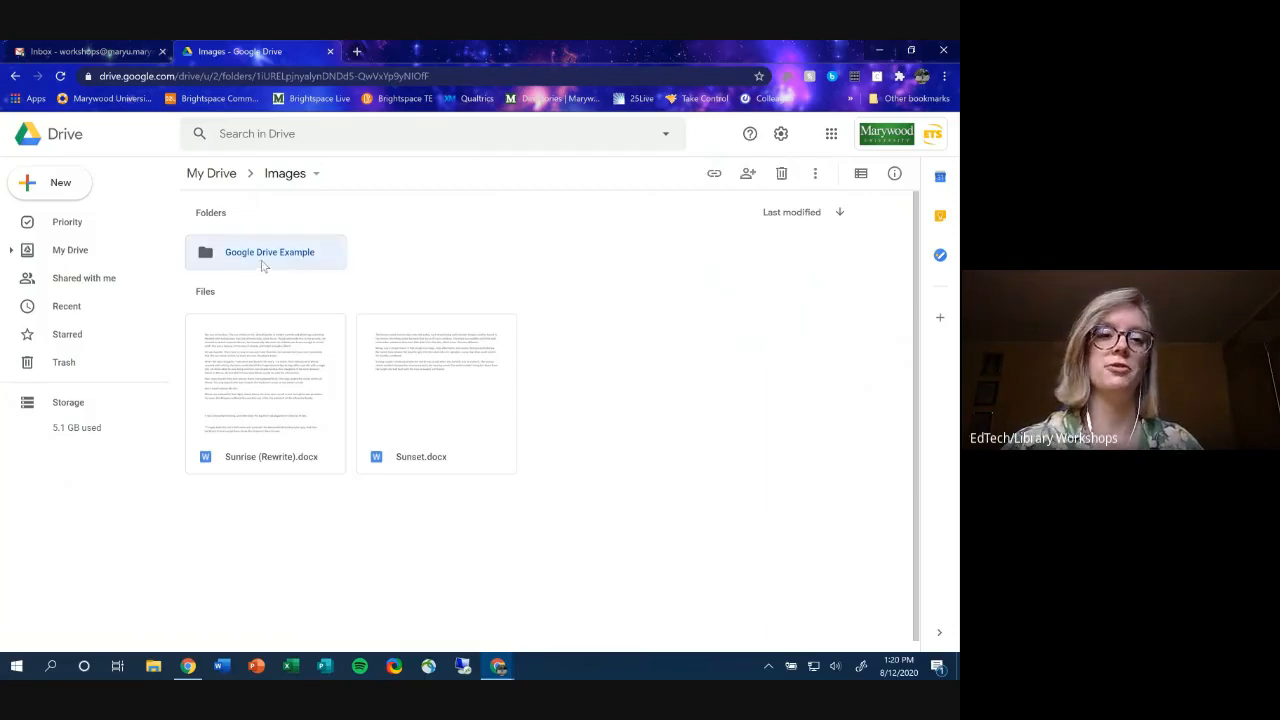
double_click(266, 256)
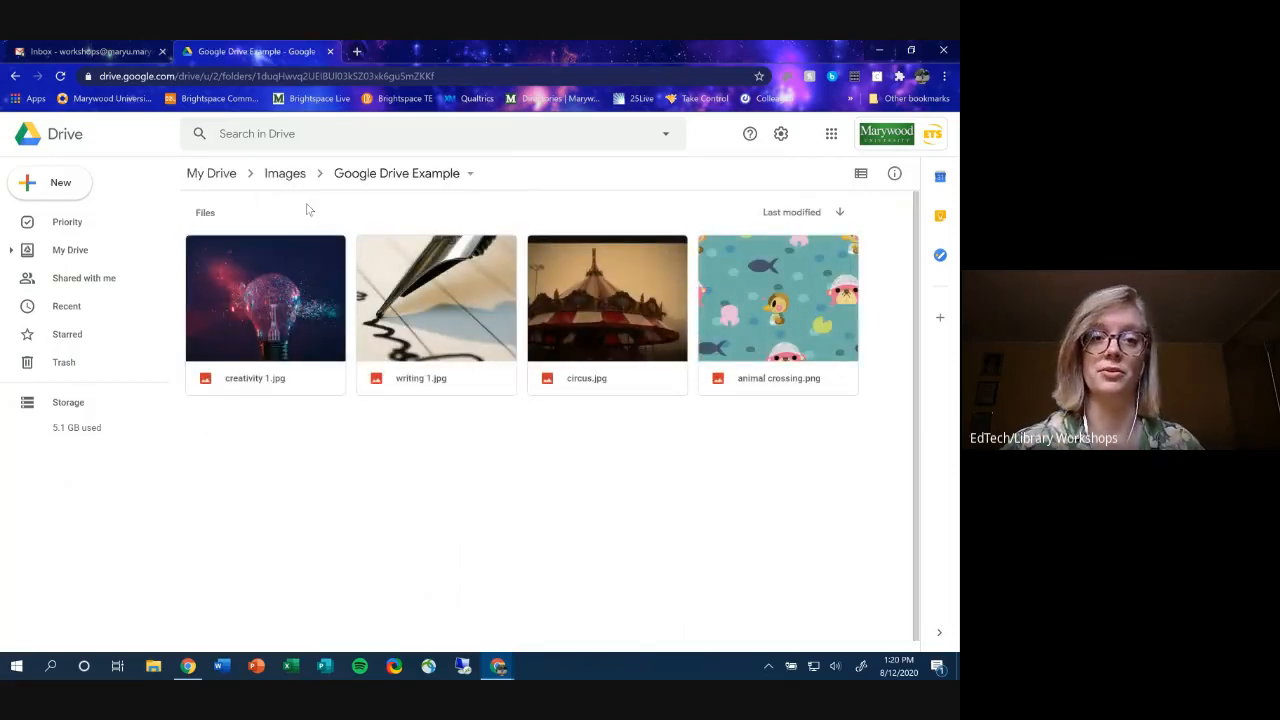
click(293, 176)
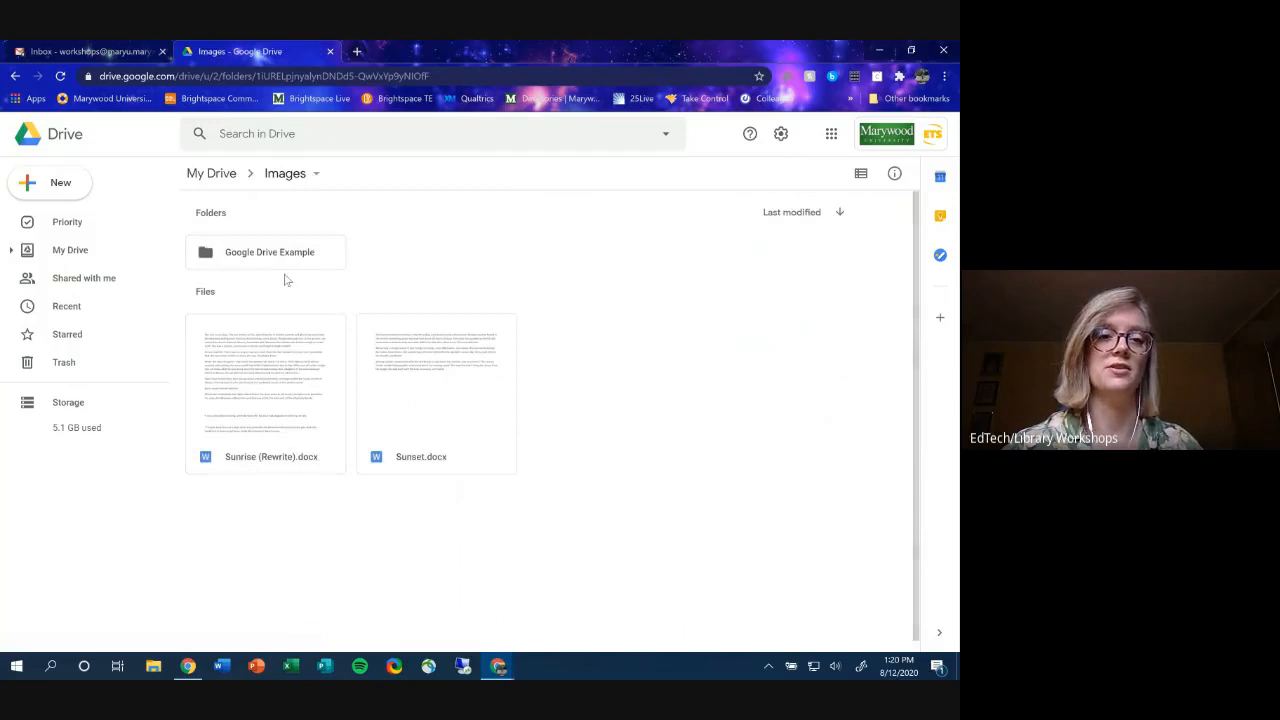
click(287, 175)
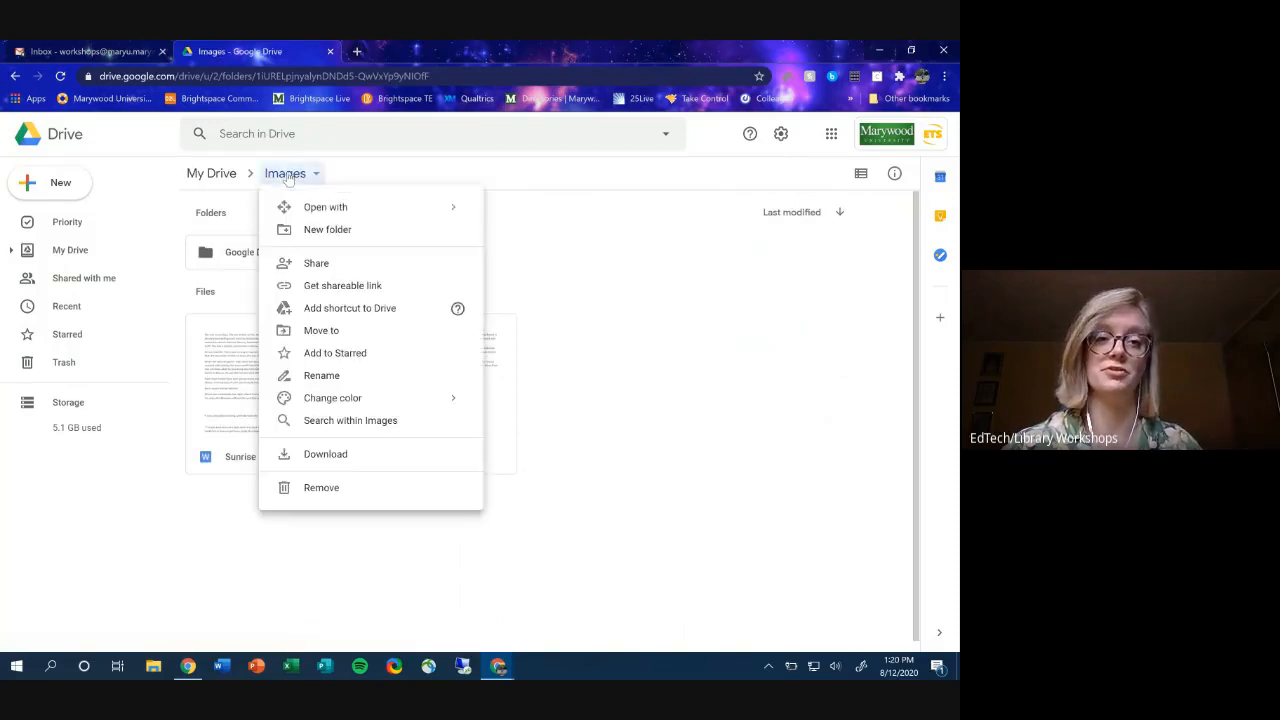
click(620, 258)
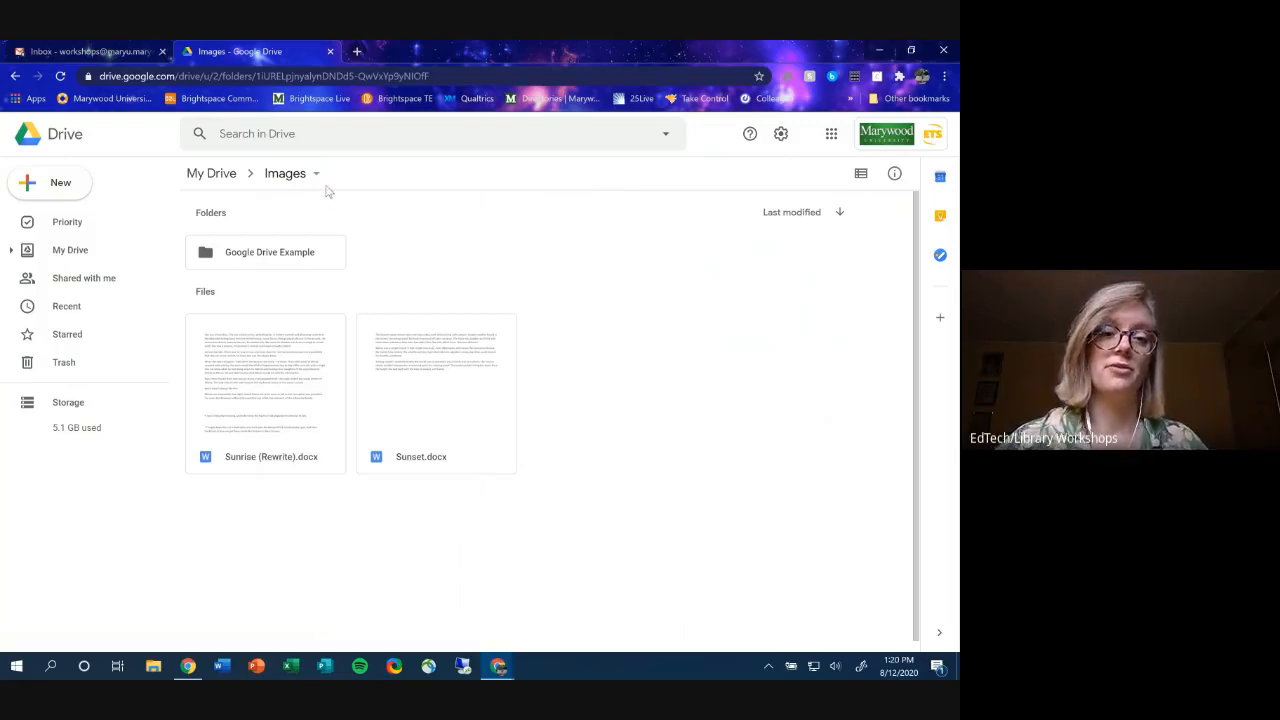
click(311, 264)
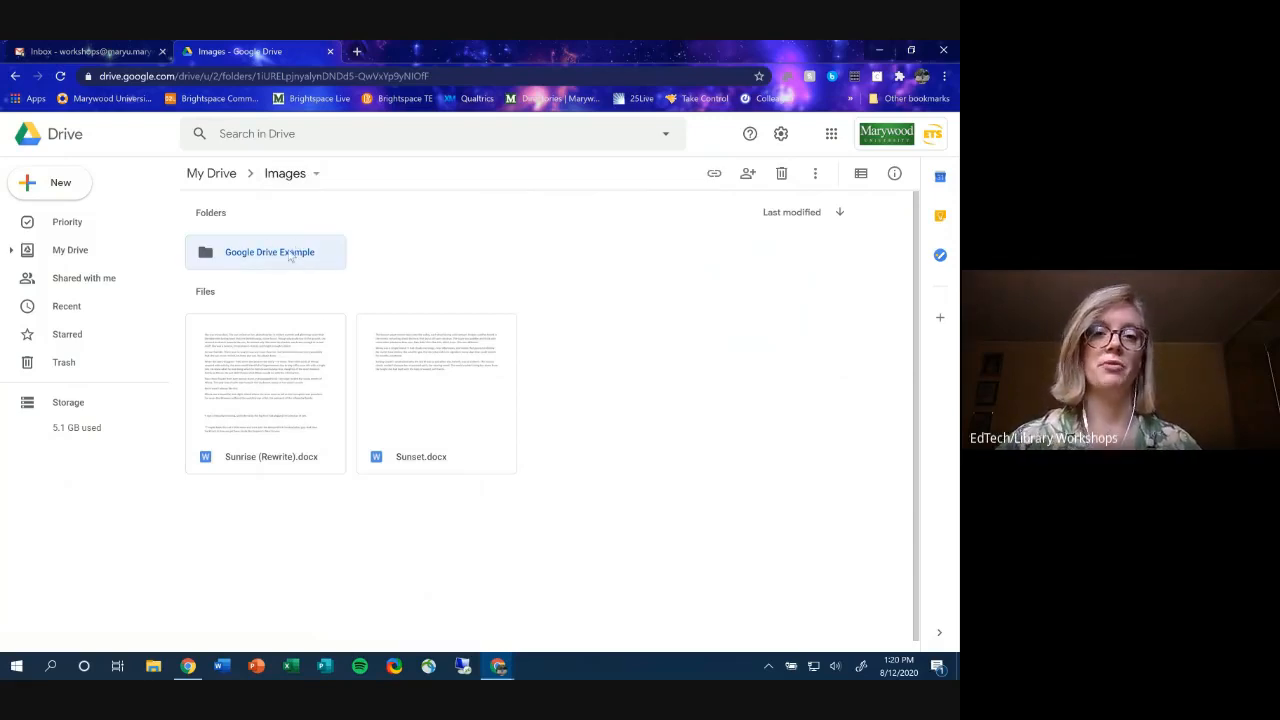
- Share the Google Drive Example folder with the colleague as Editor, with notification turned off
right_click(290, 256)
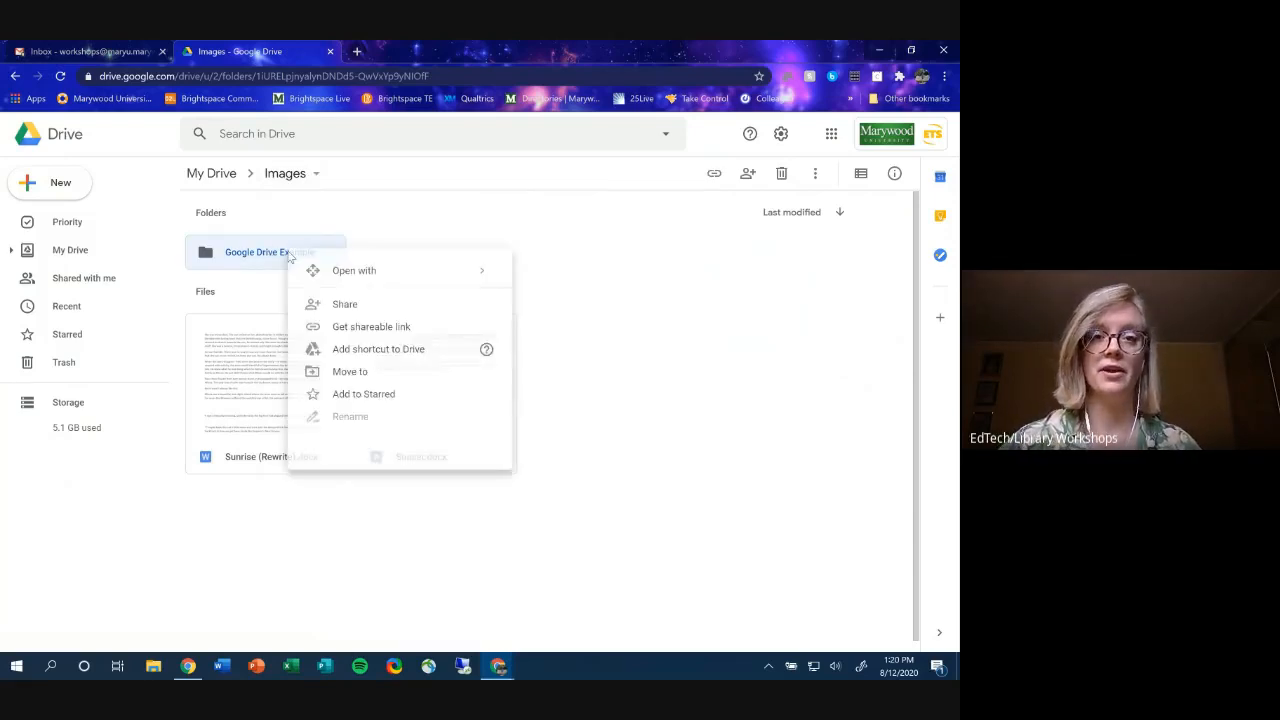
click(411, 336)
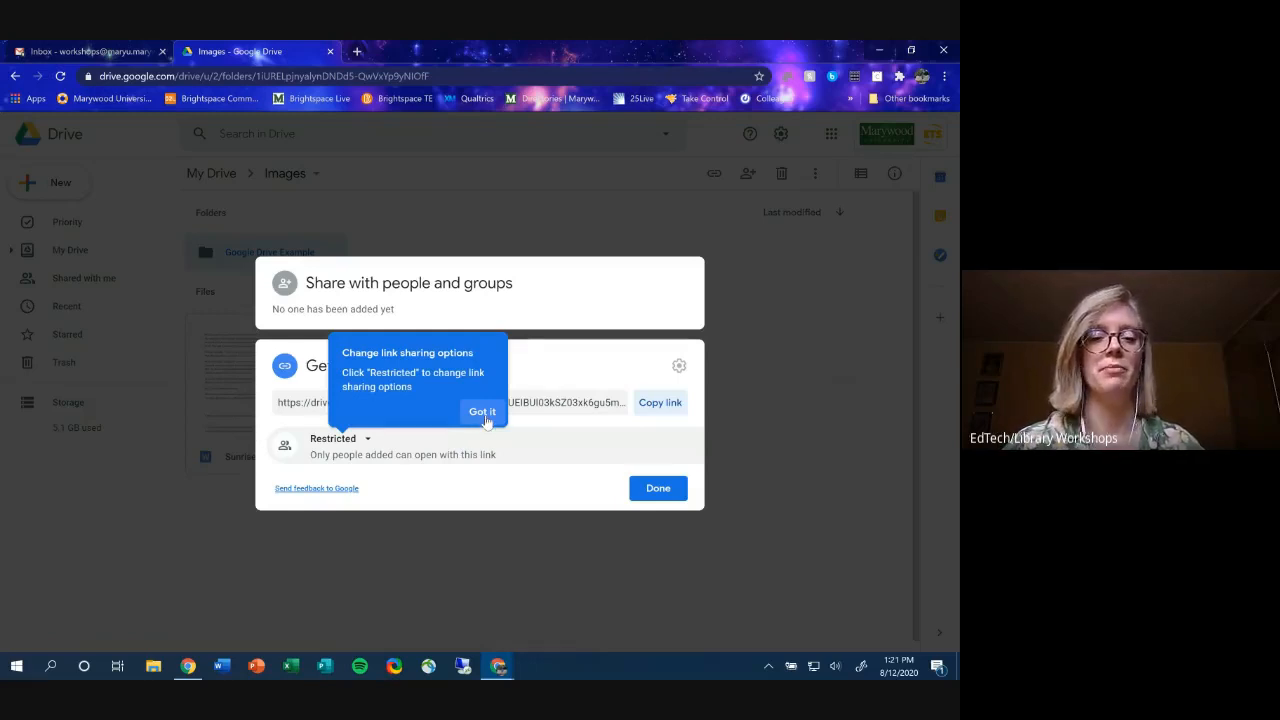
click(484, 414)
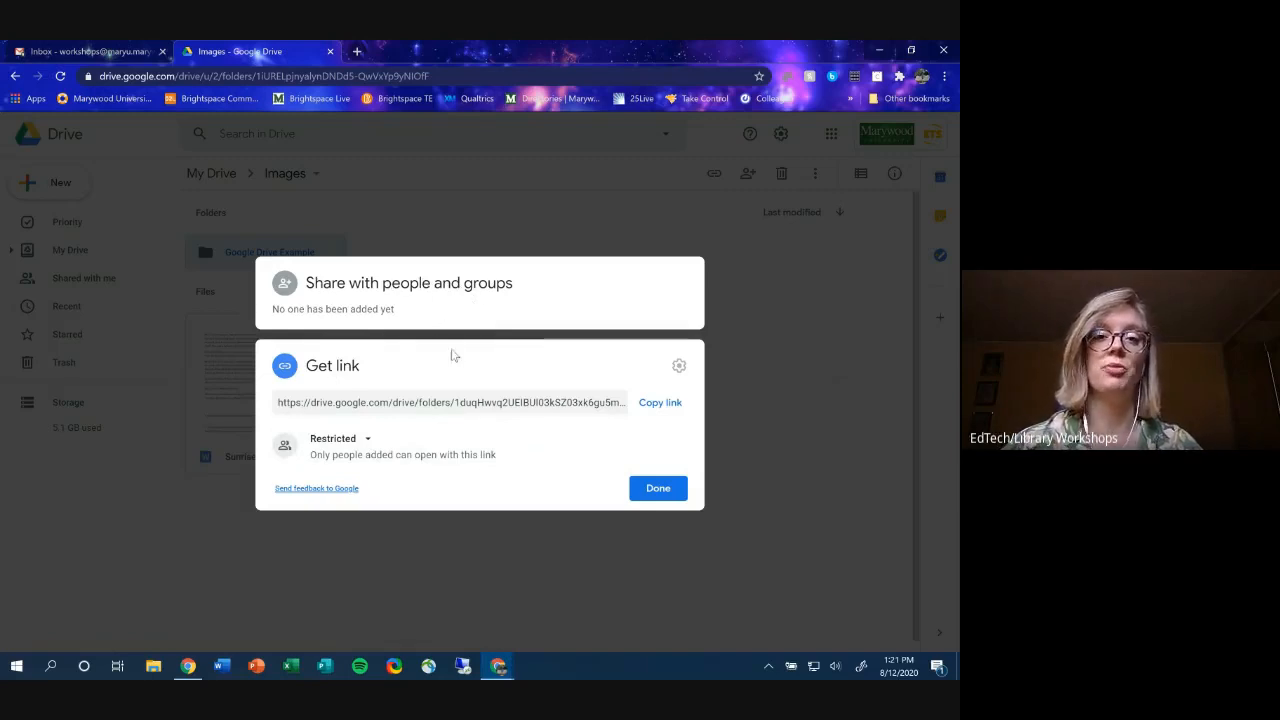
click(415, 292)
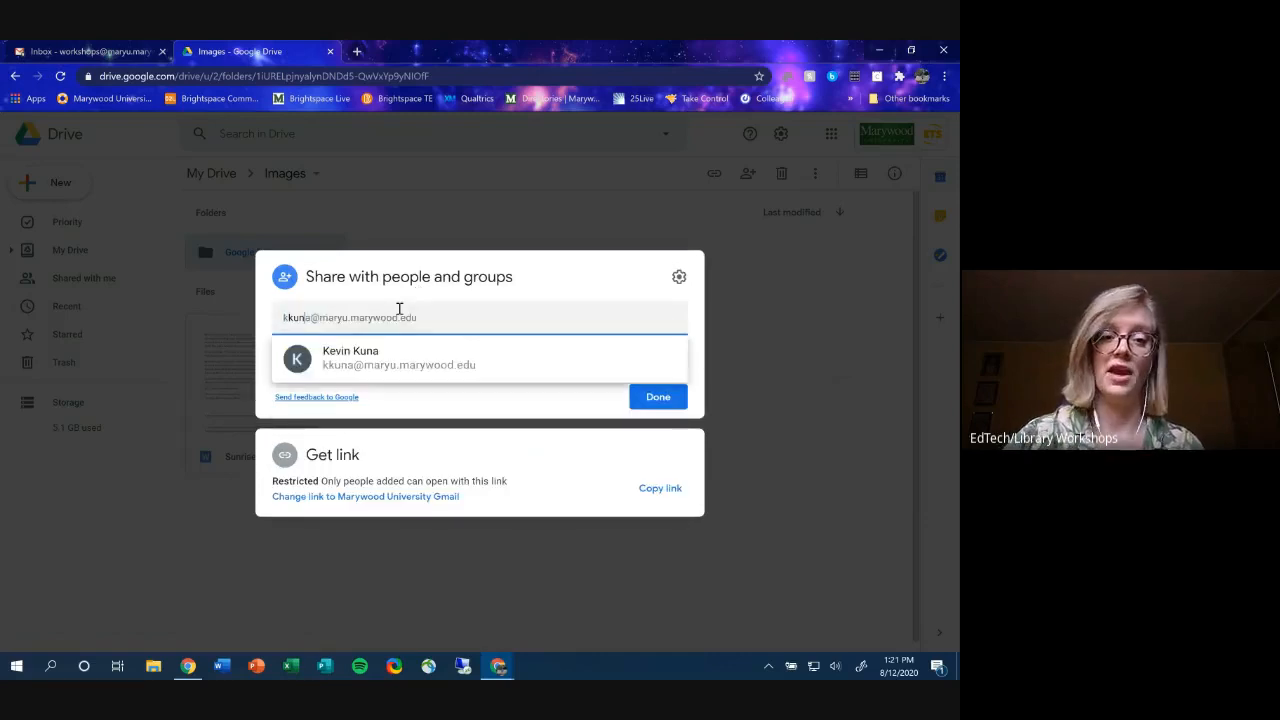
click(416, 370)
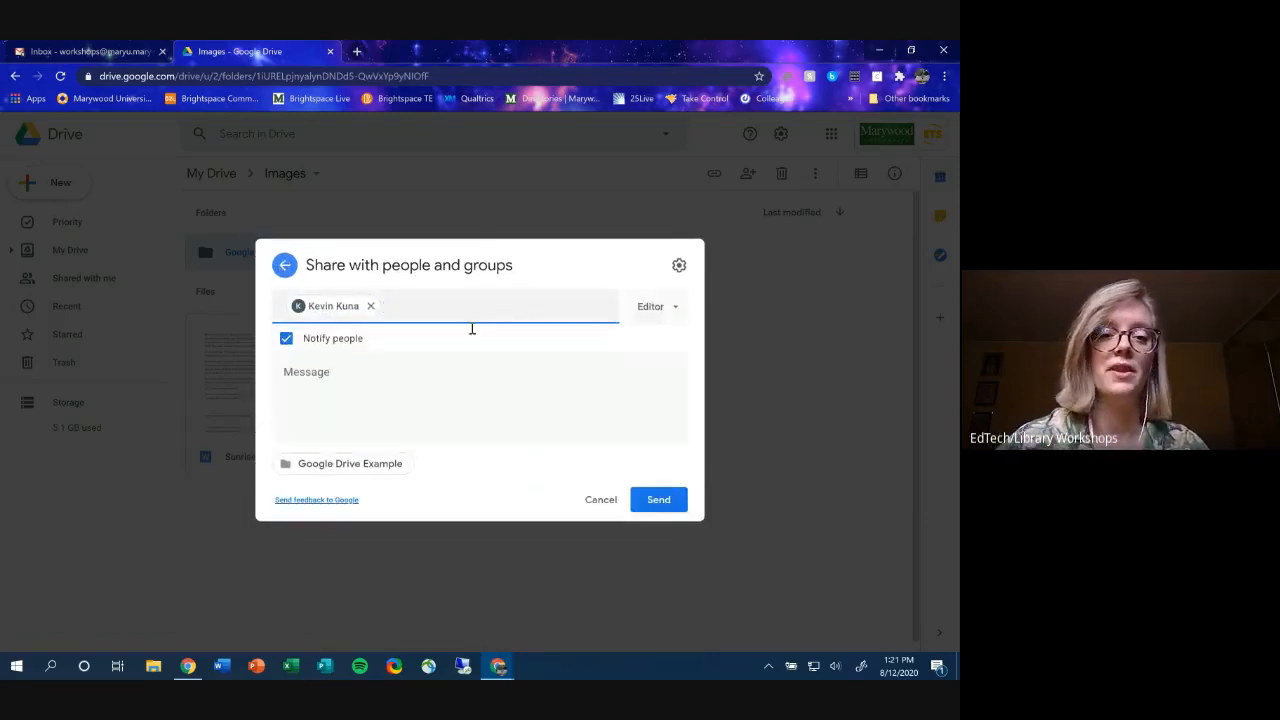
click(287, 339)
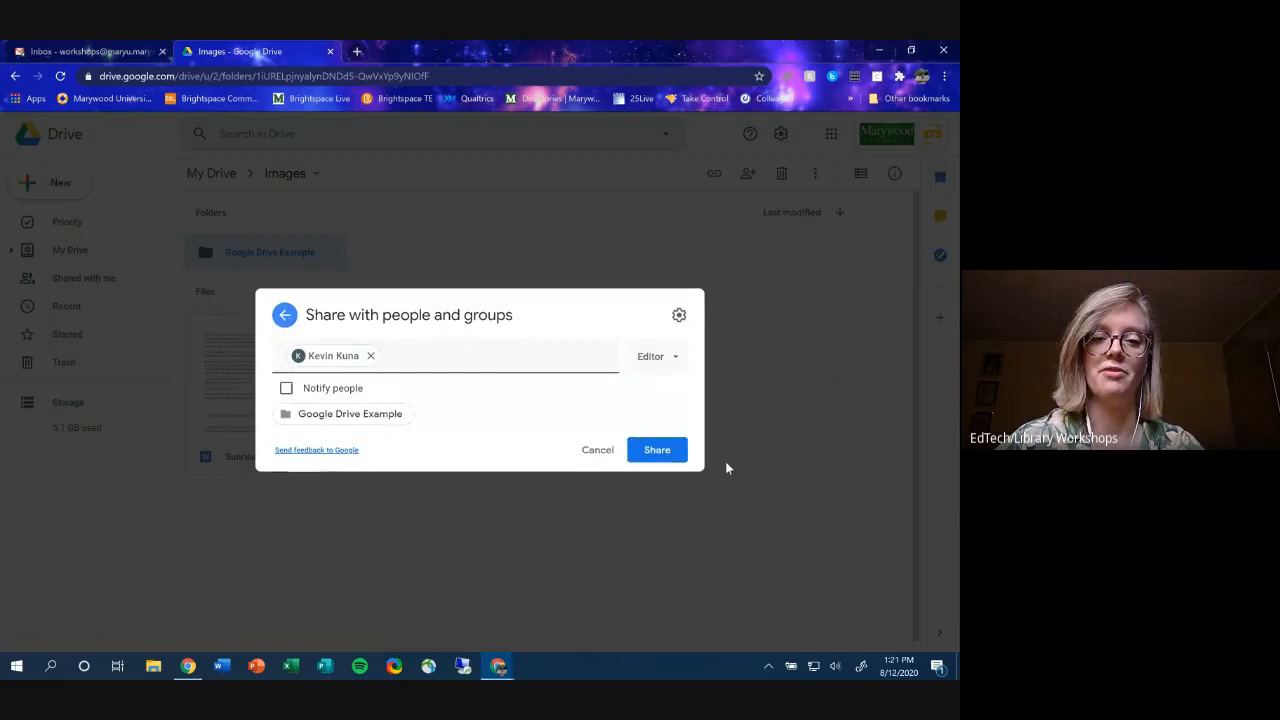
click(668, 450)
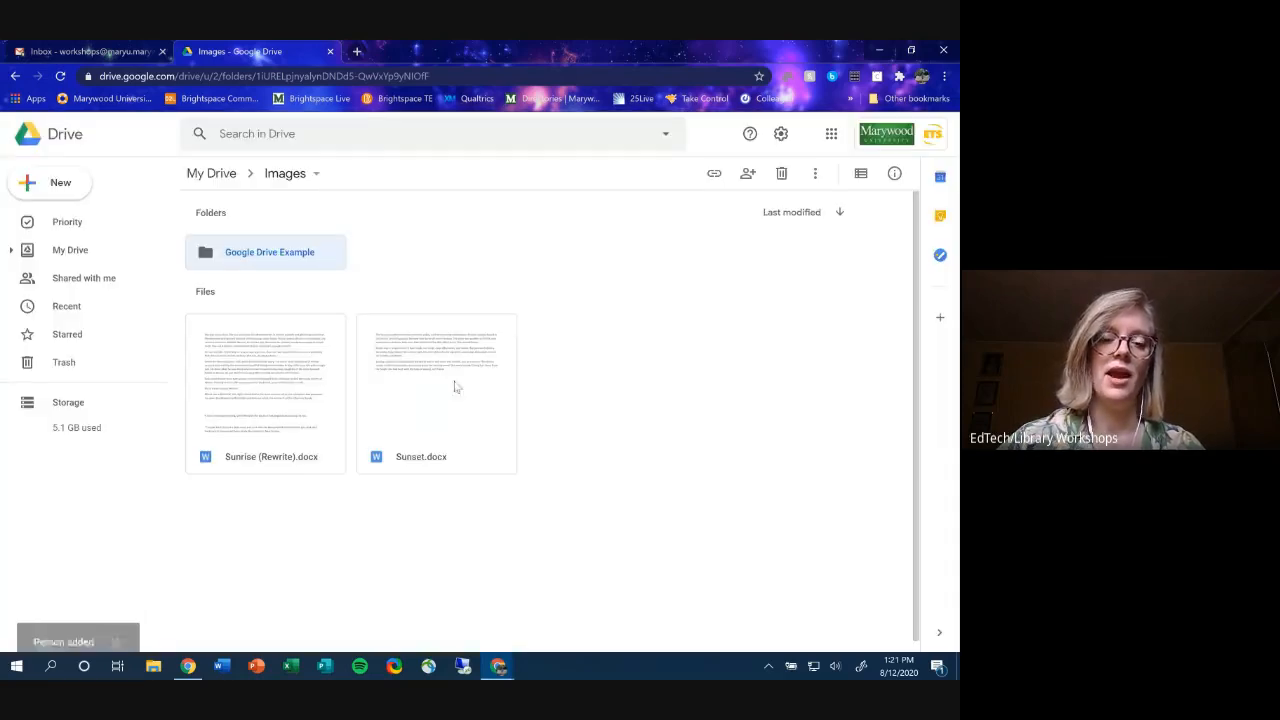
- Change the folder's link access from Restricted to Marywood University Gmail, then Anyone with the link
right_click(283, 255)
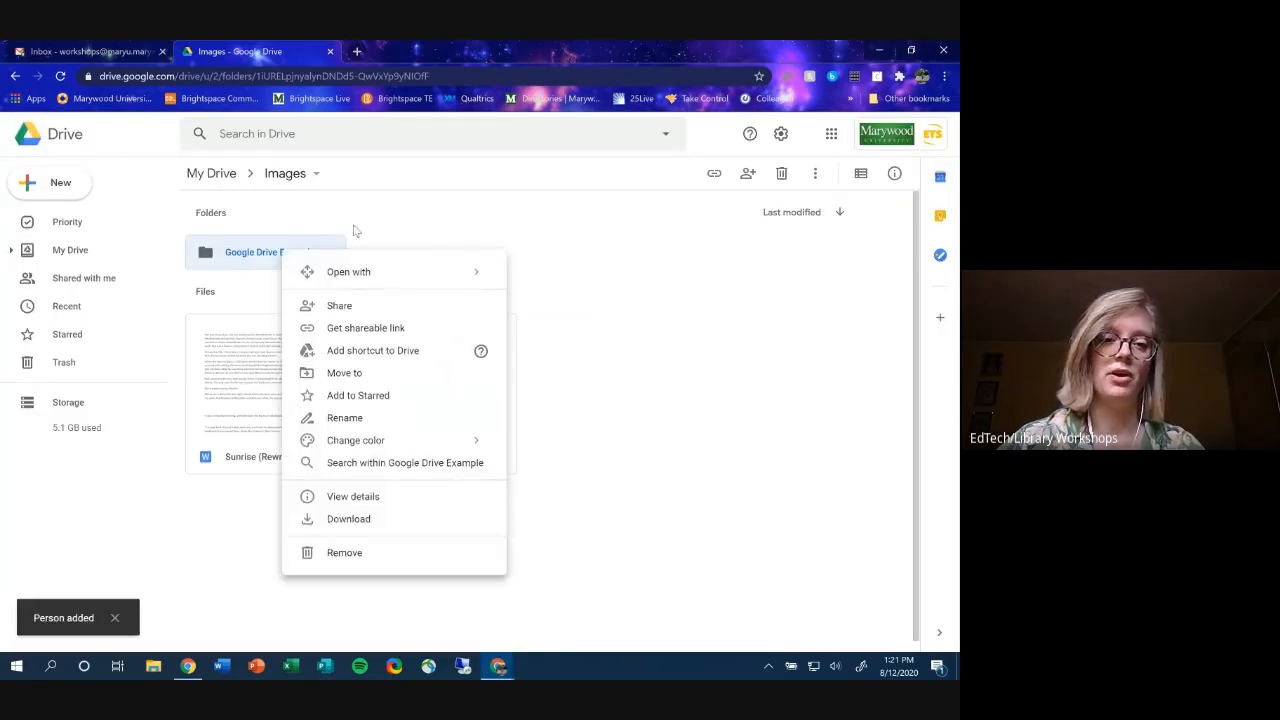
click(380, 332)
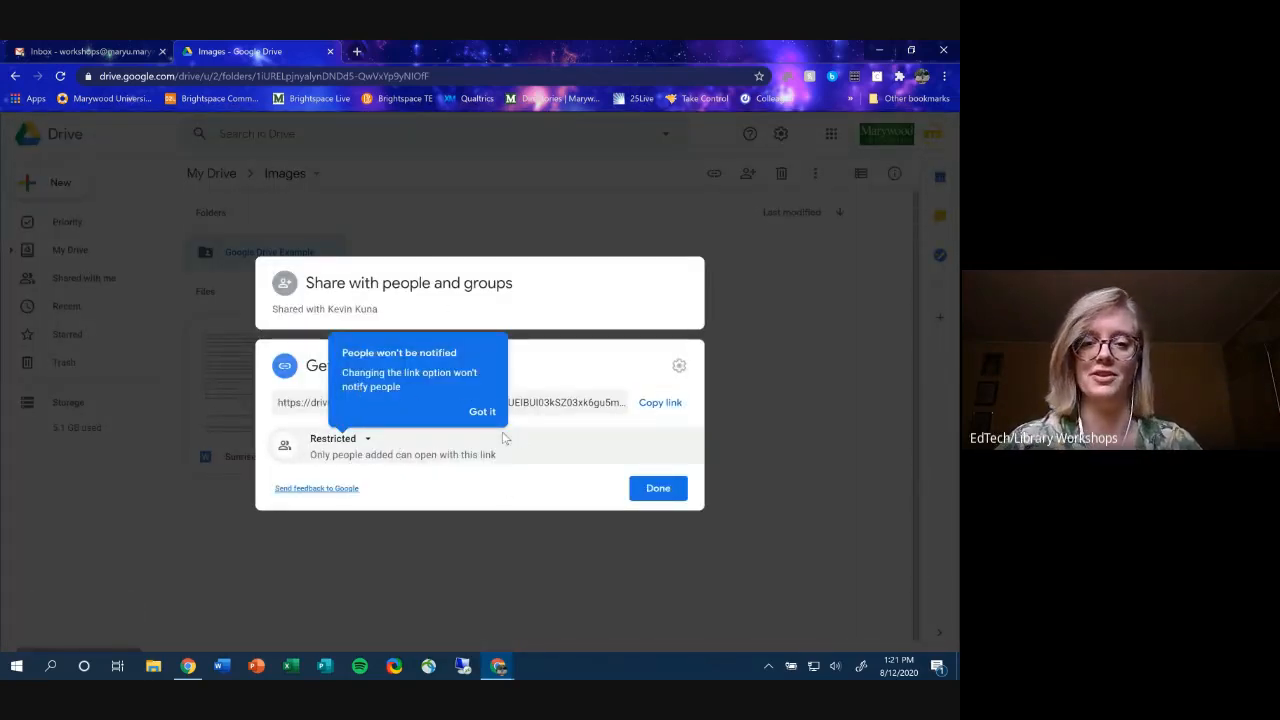
click(482, 411)
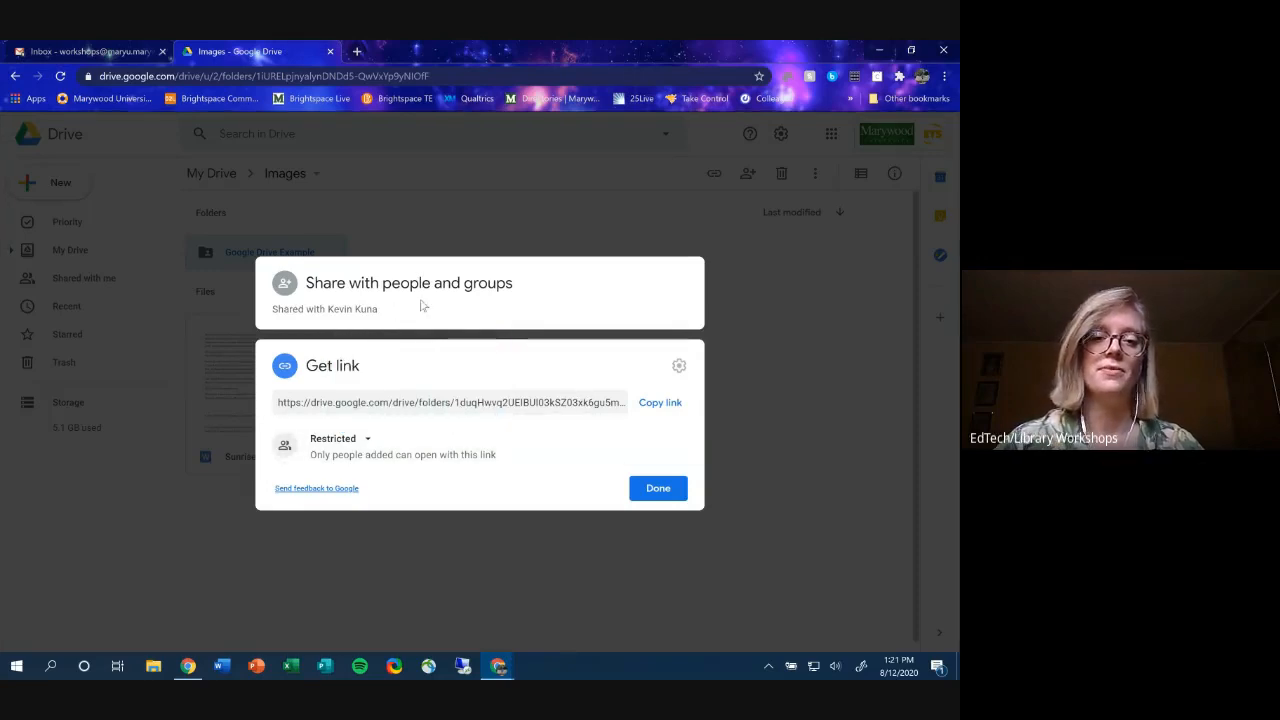
click(367, 440)
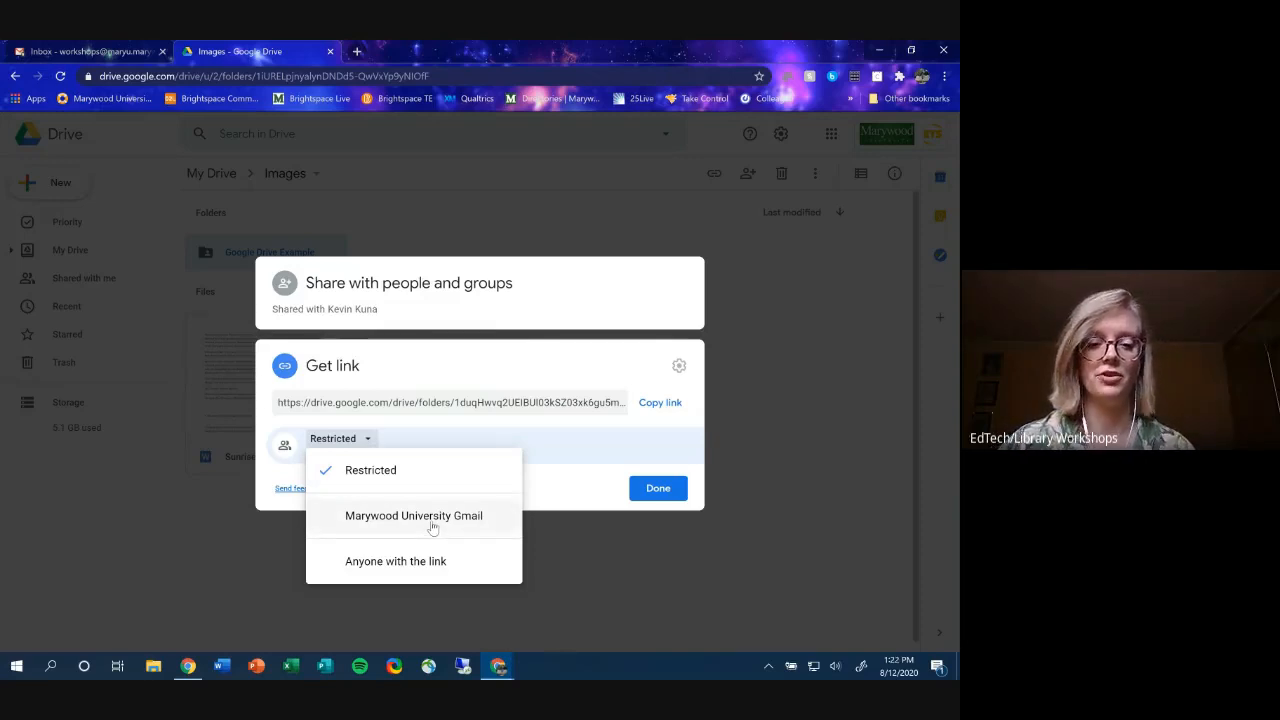
click(432, 527)
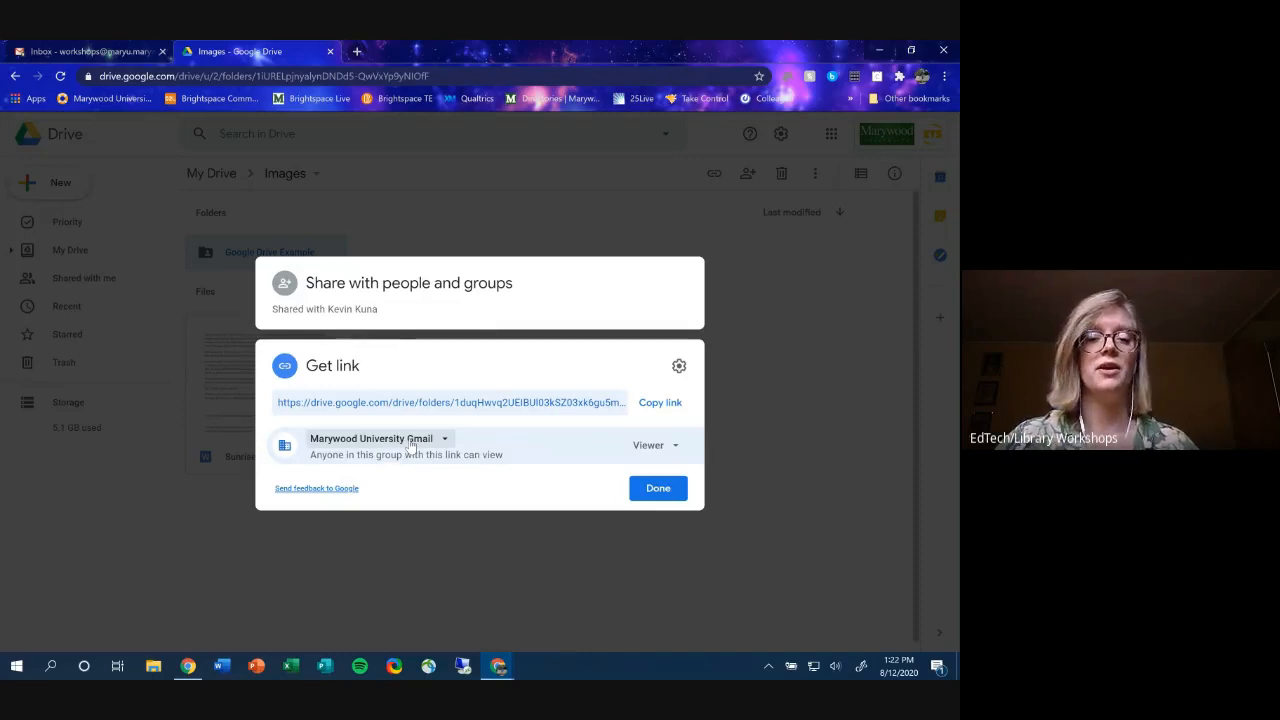
click(410, 446)
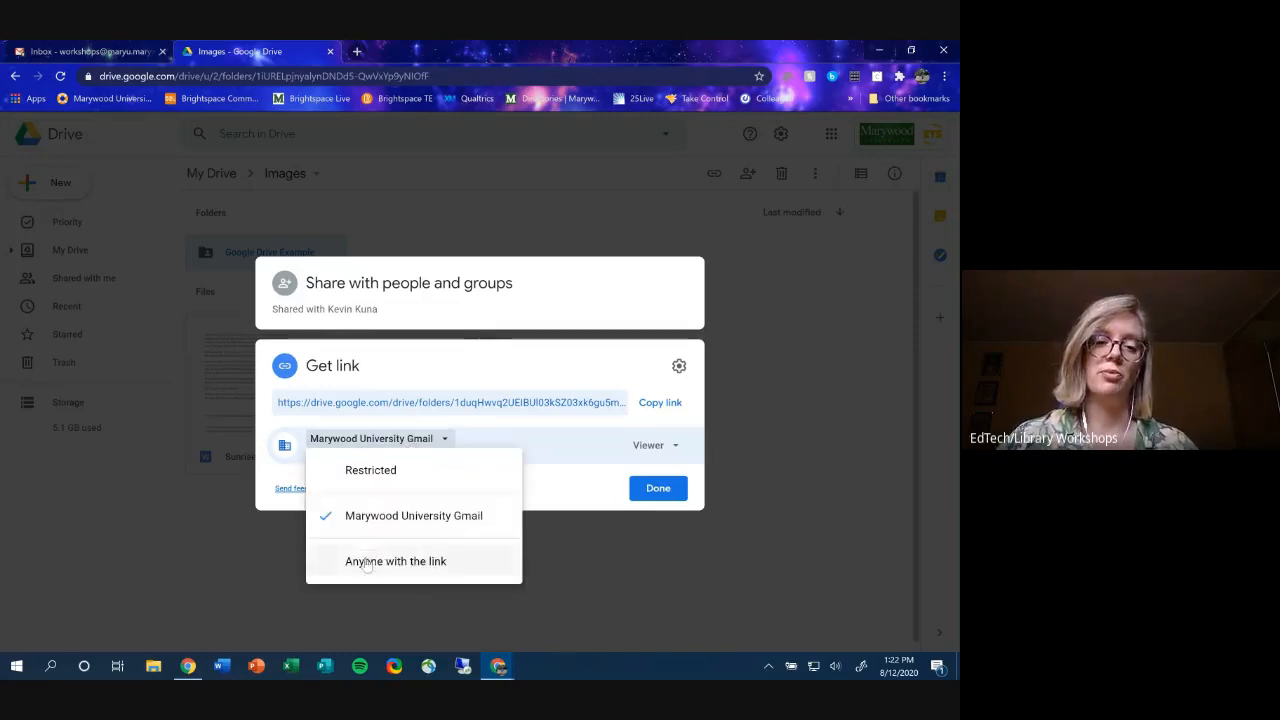
click(368, 560)
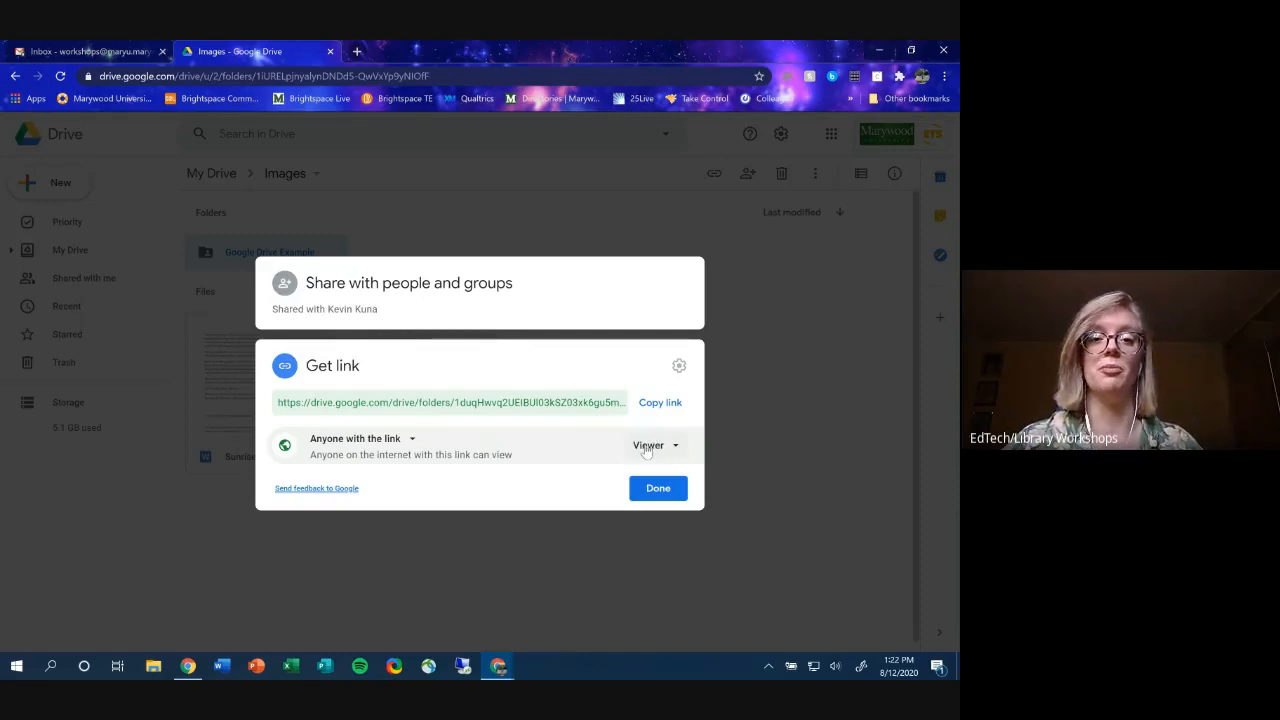
- Switch the link holders' role to Editor, then back to Viewer
click(646, 447)
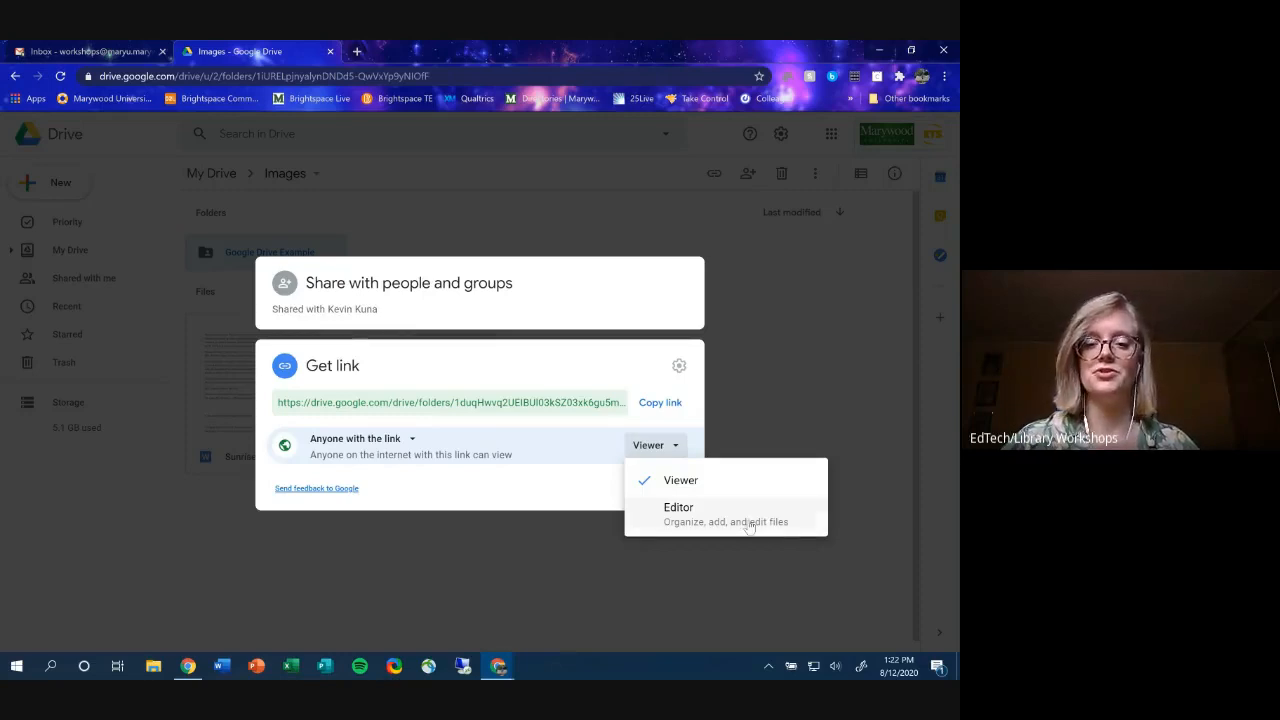
click(748, 520)
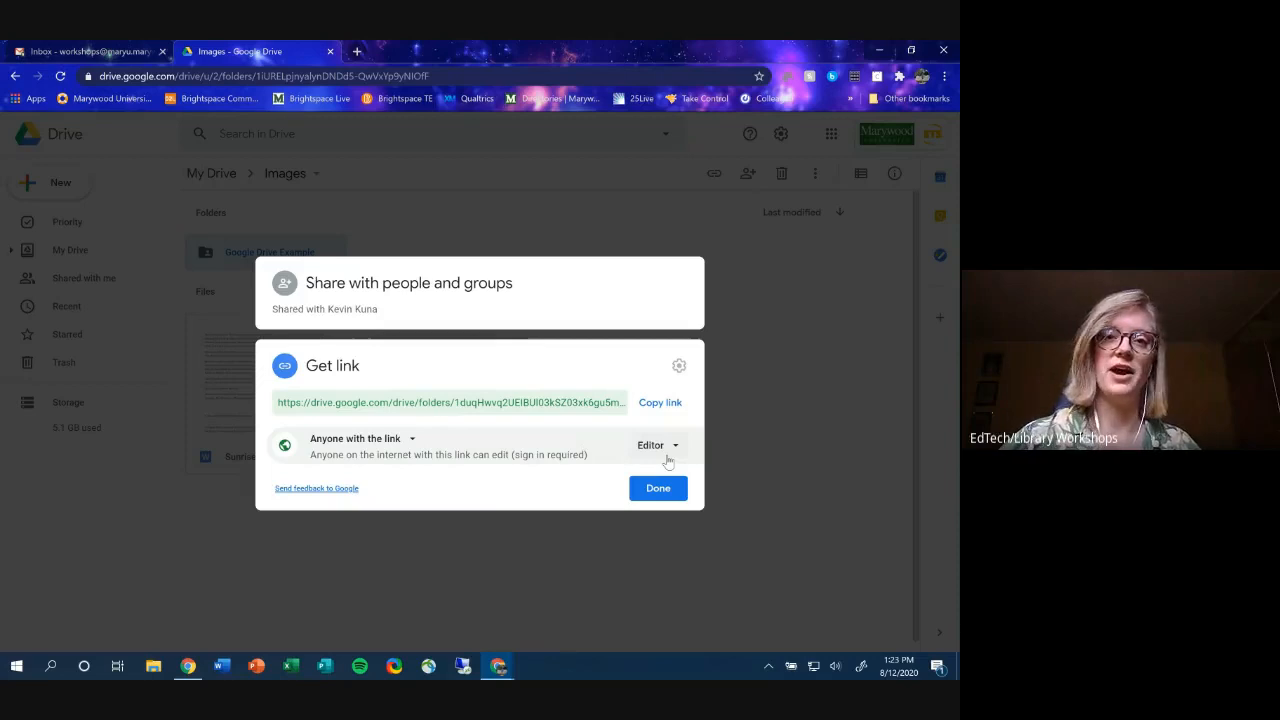
click(668, 460)
click(675, 481)
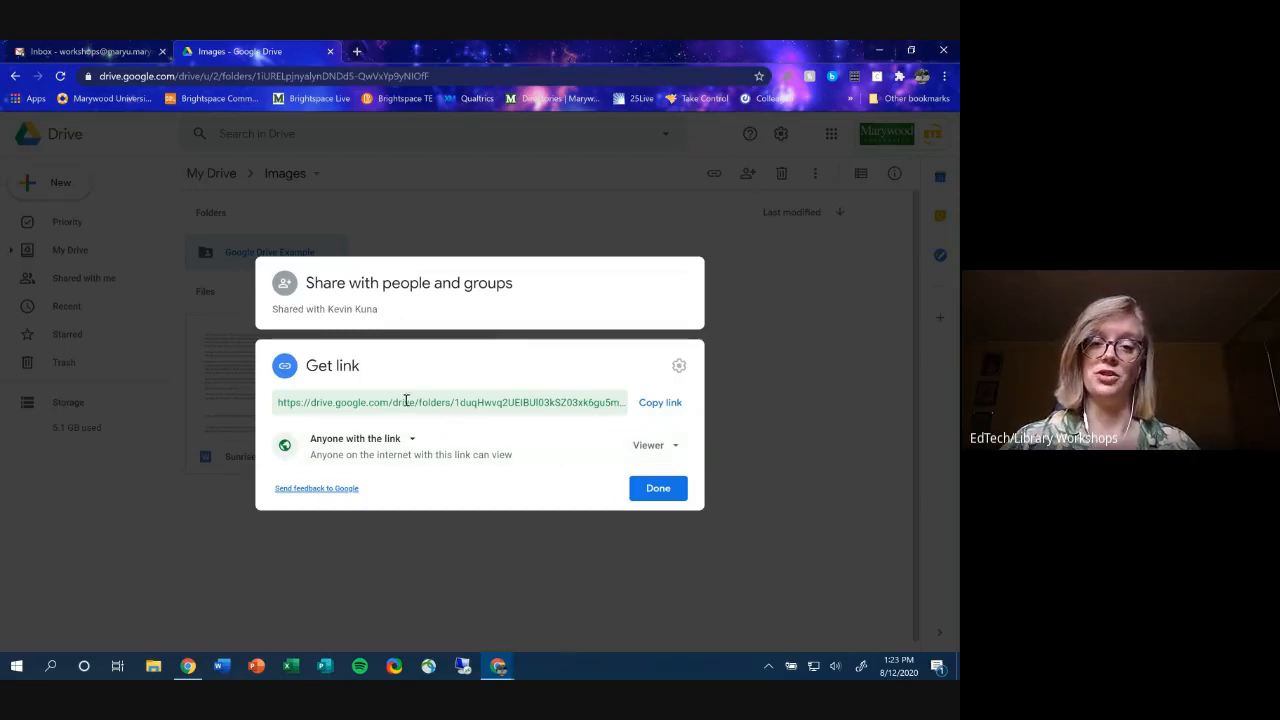
- Set the link access to Restricted and show the list of people with access
click(401, 448)
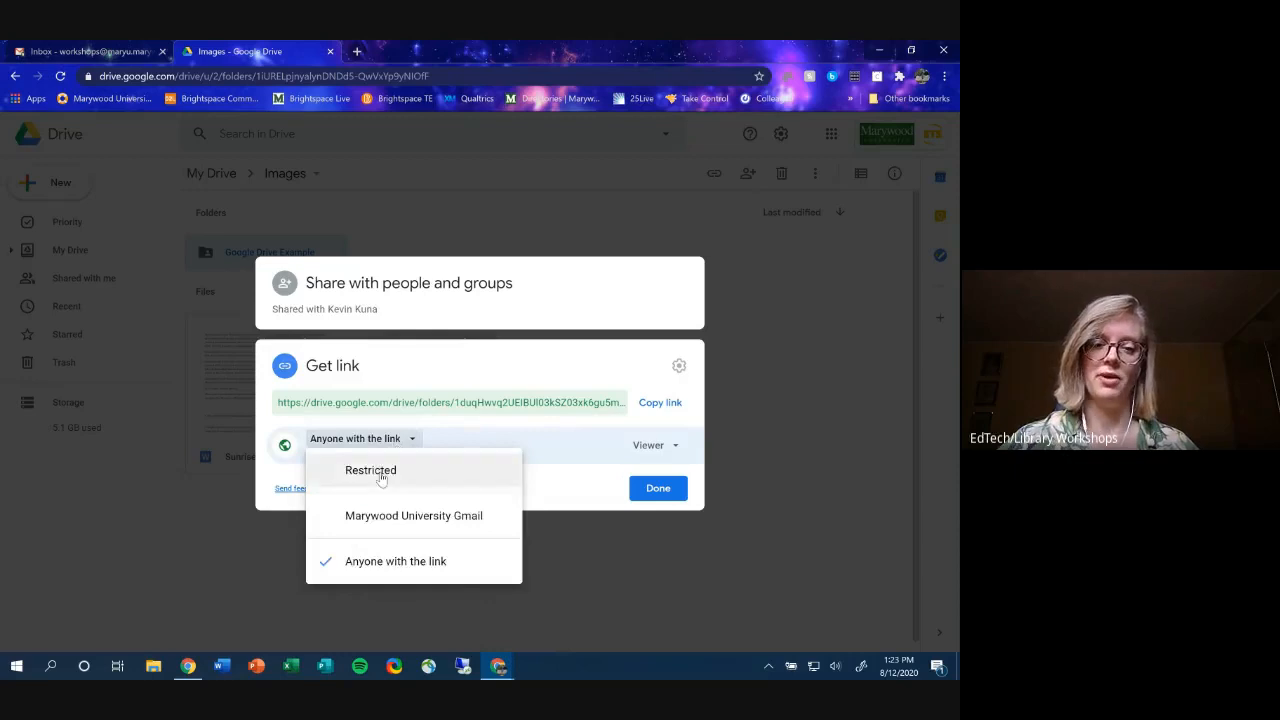
click(380, 470)
click(337, 290)
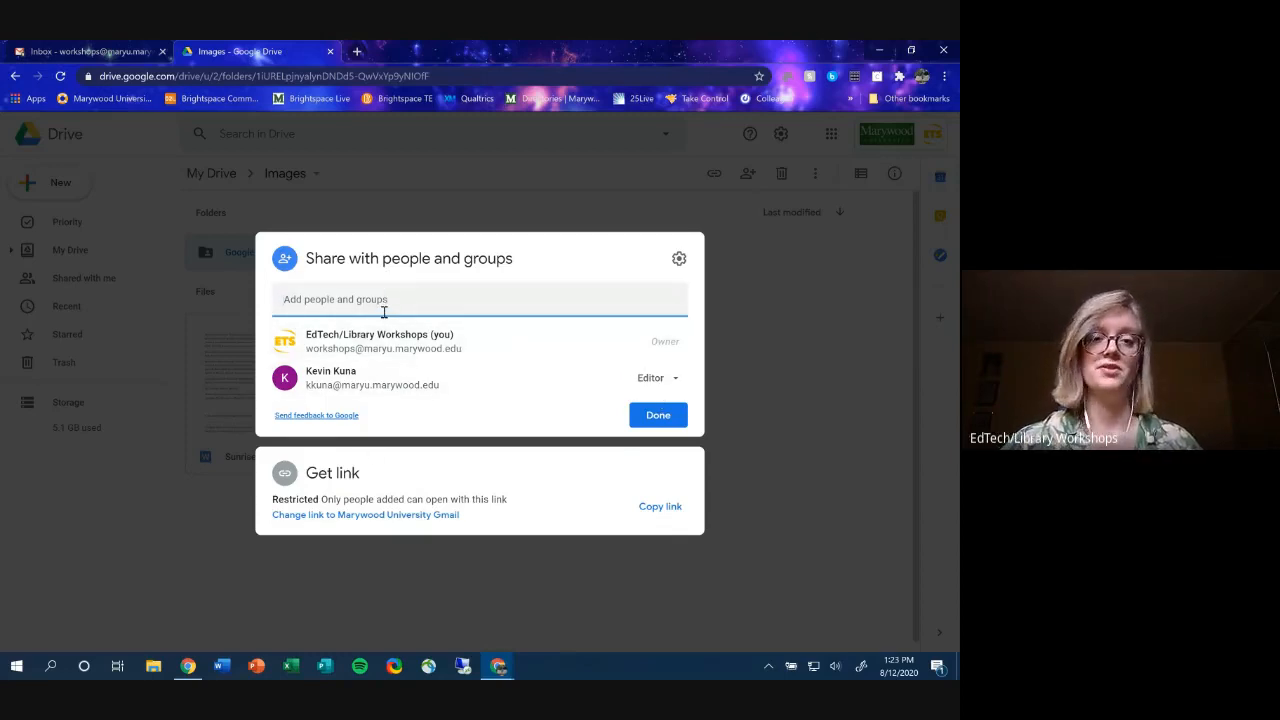
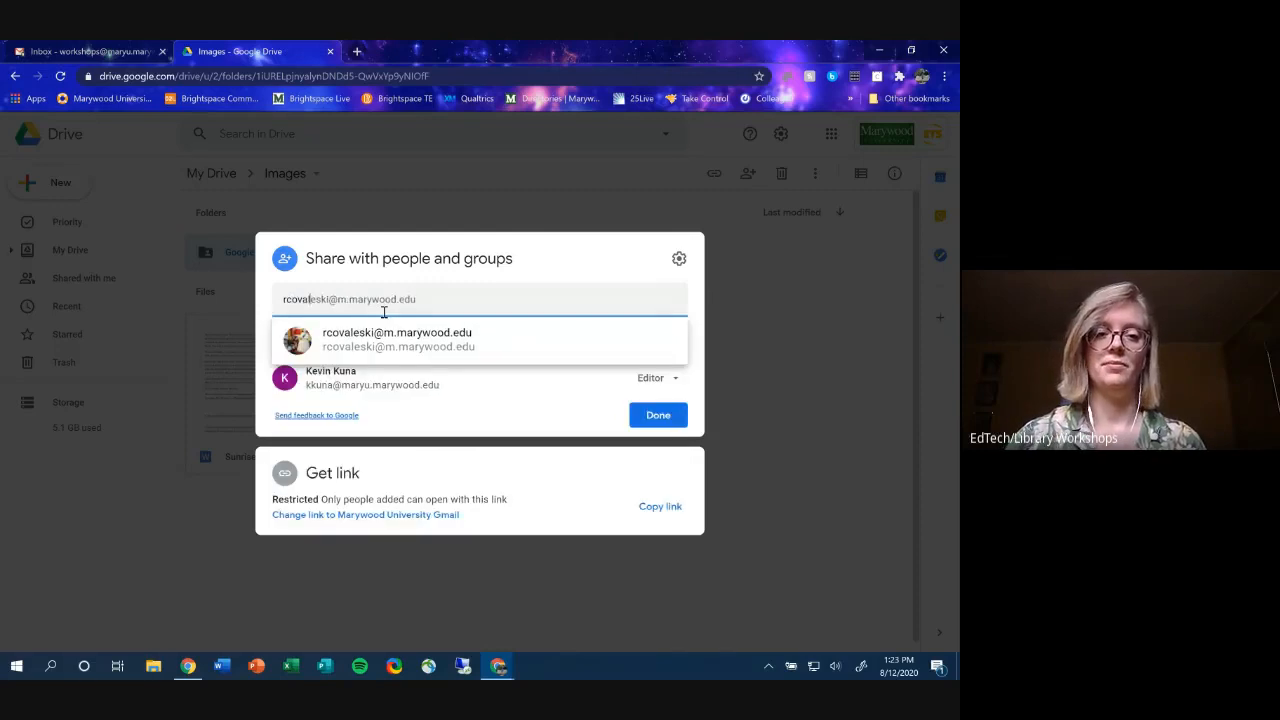
click(375, 340)
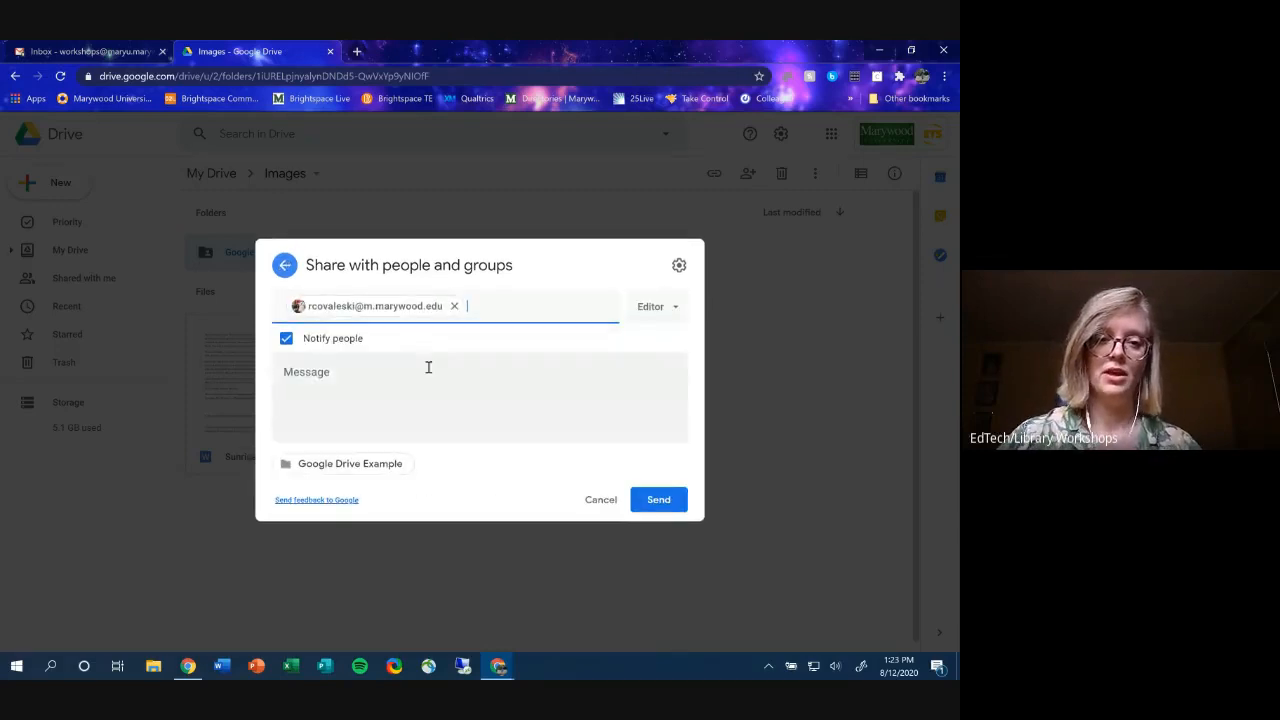
click(286, 339)
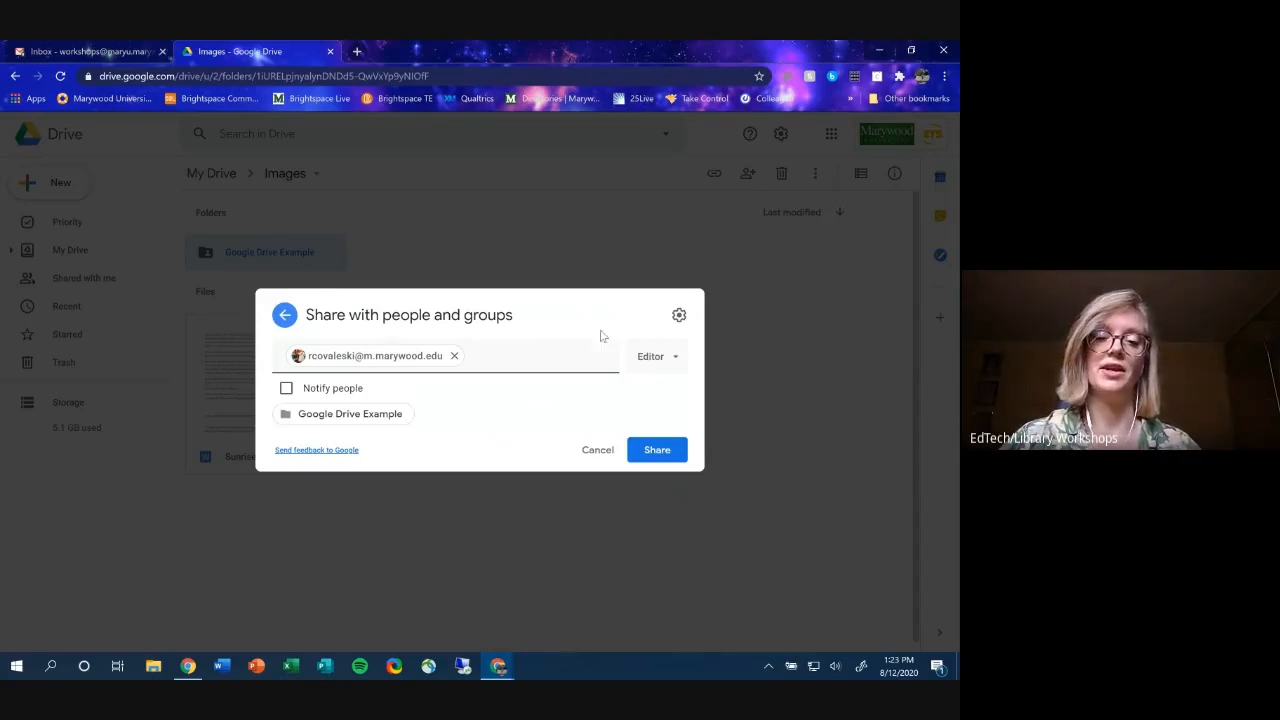
click(662, 357)
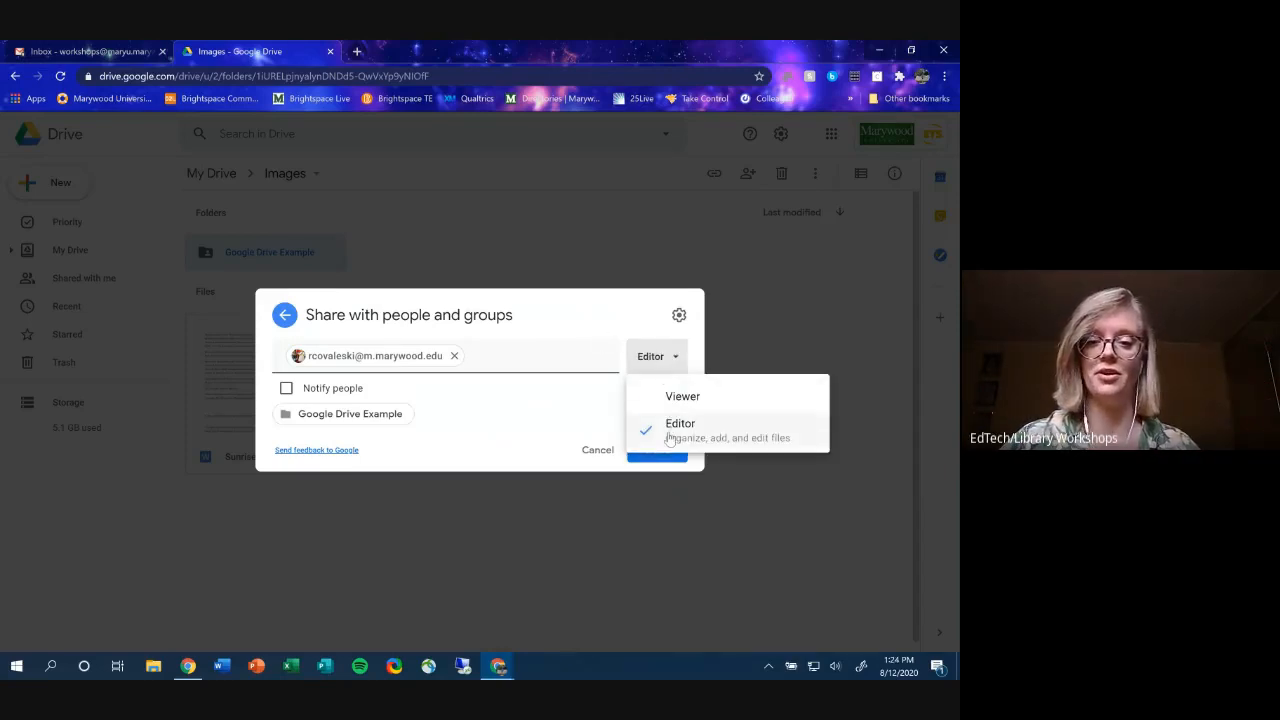
click(650, 360)
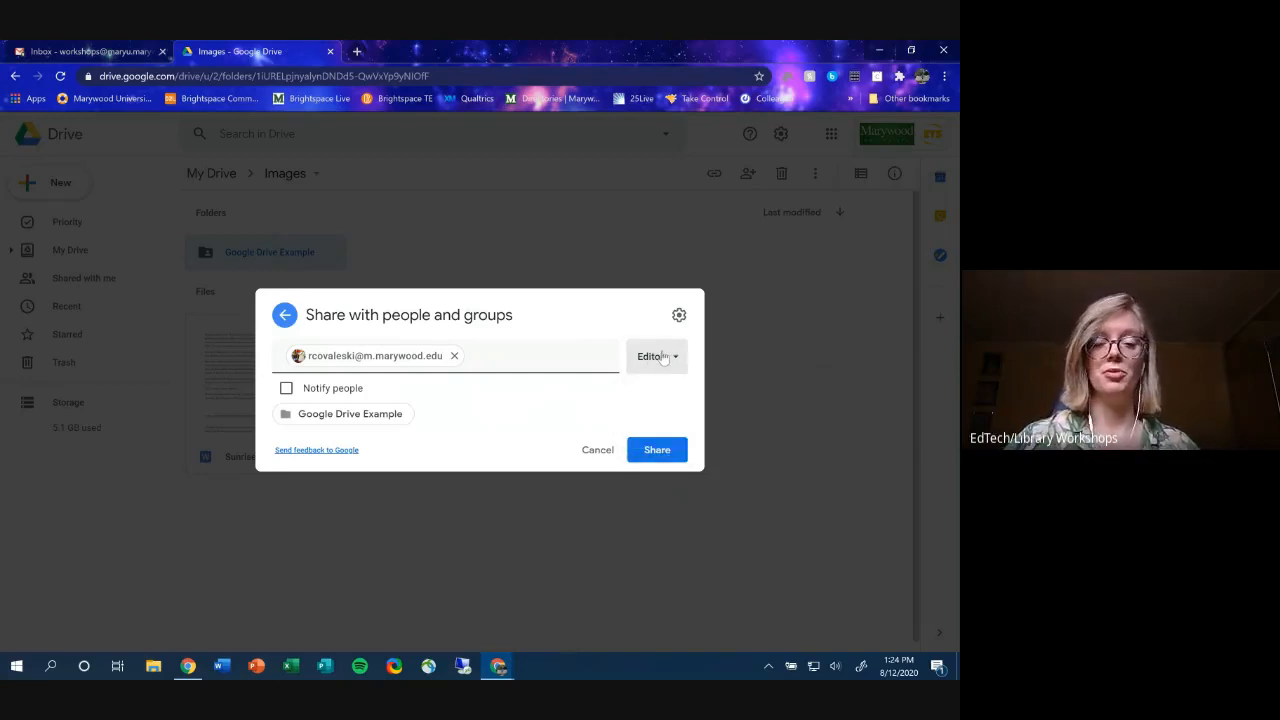
click(656, 360)
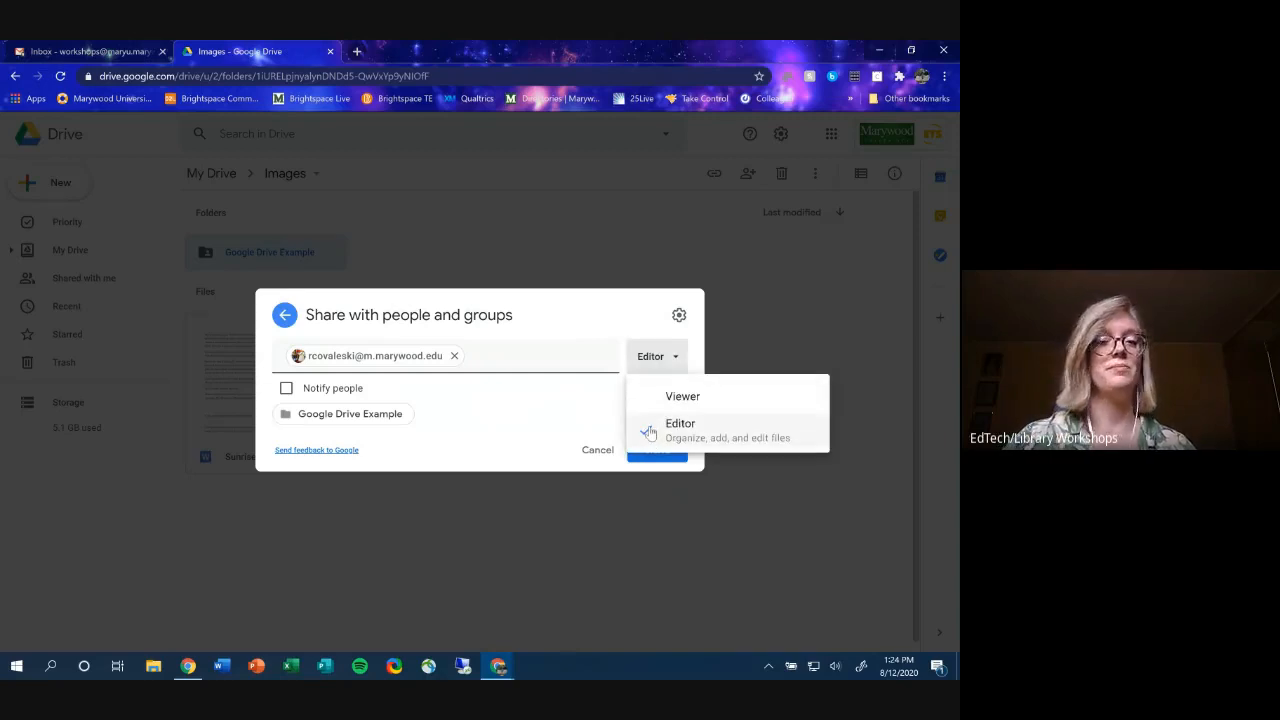
click(698, 404)
click(645, 360)
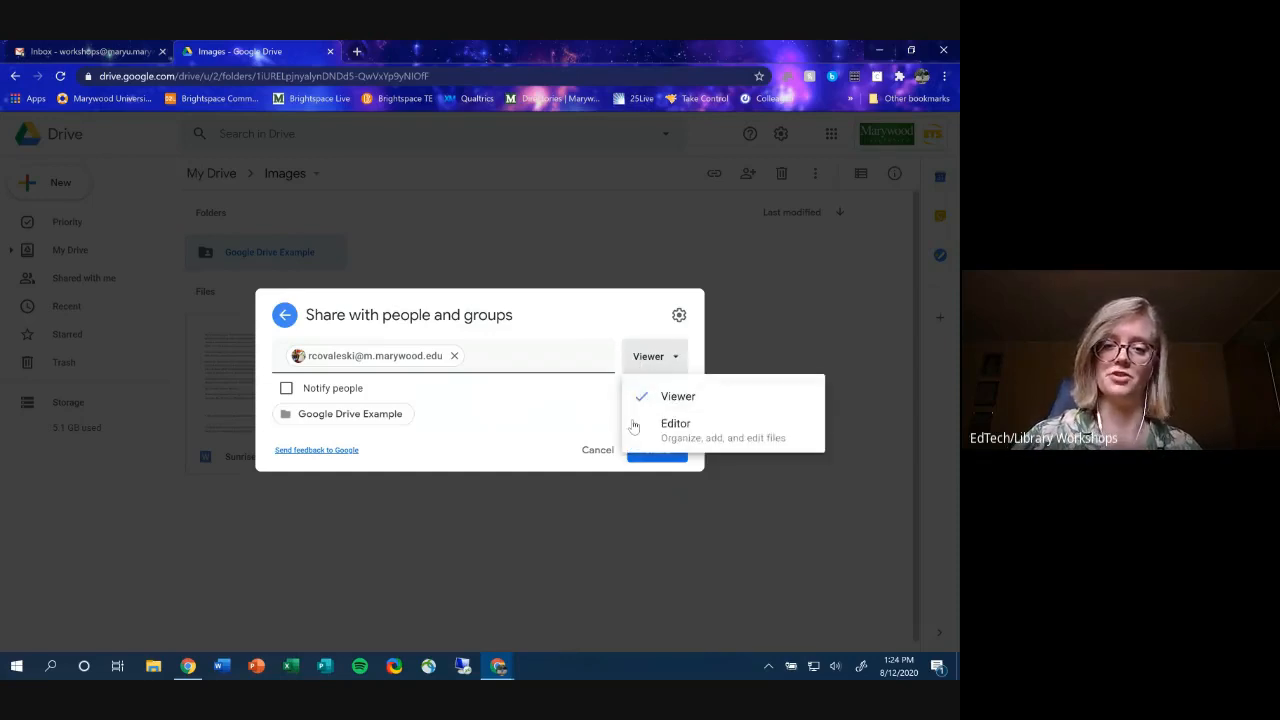
click(652, 431)
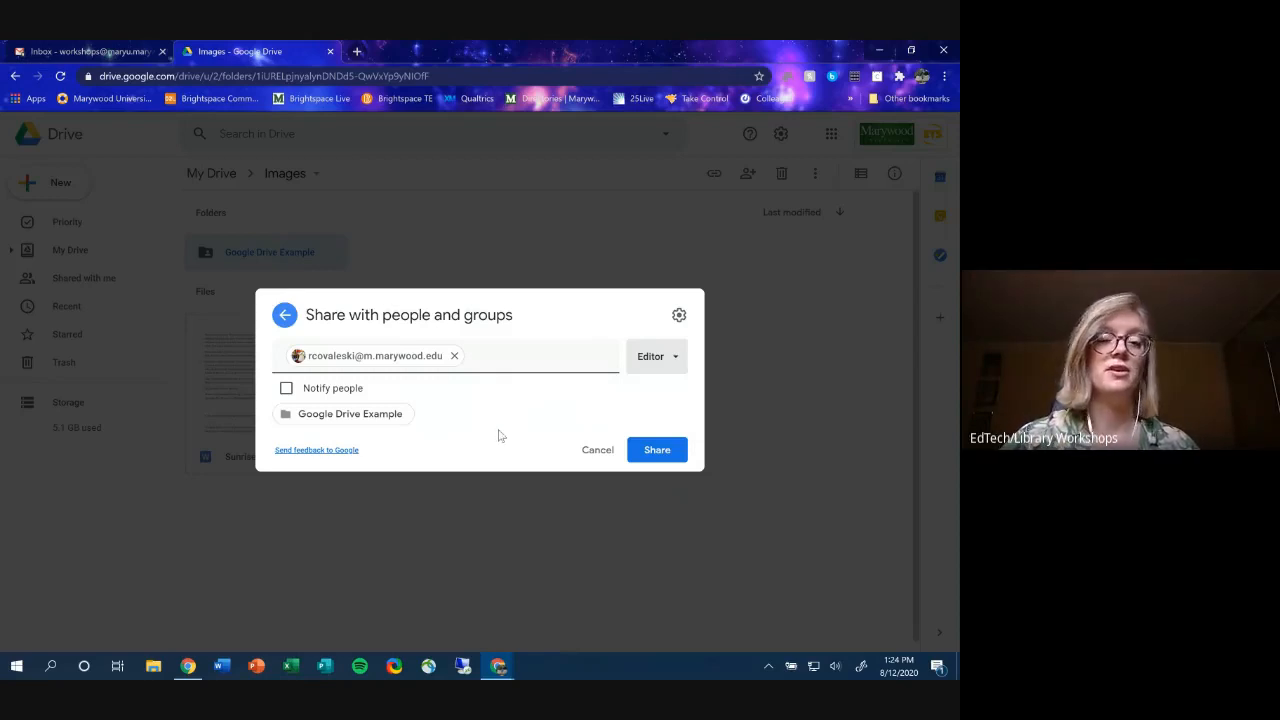
click(597, 452)
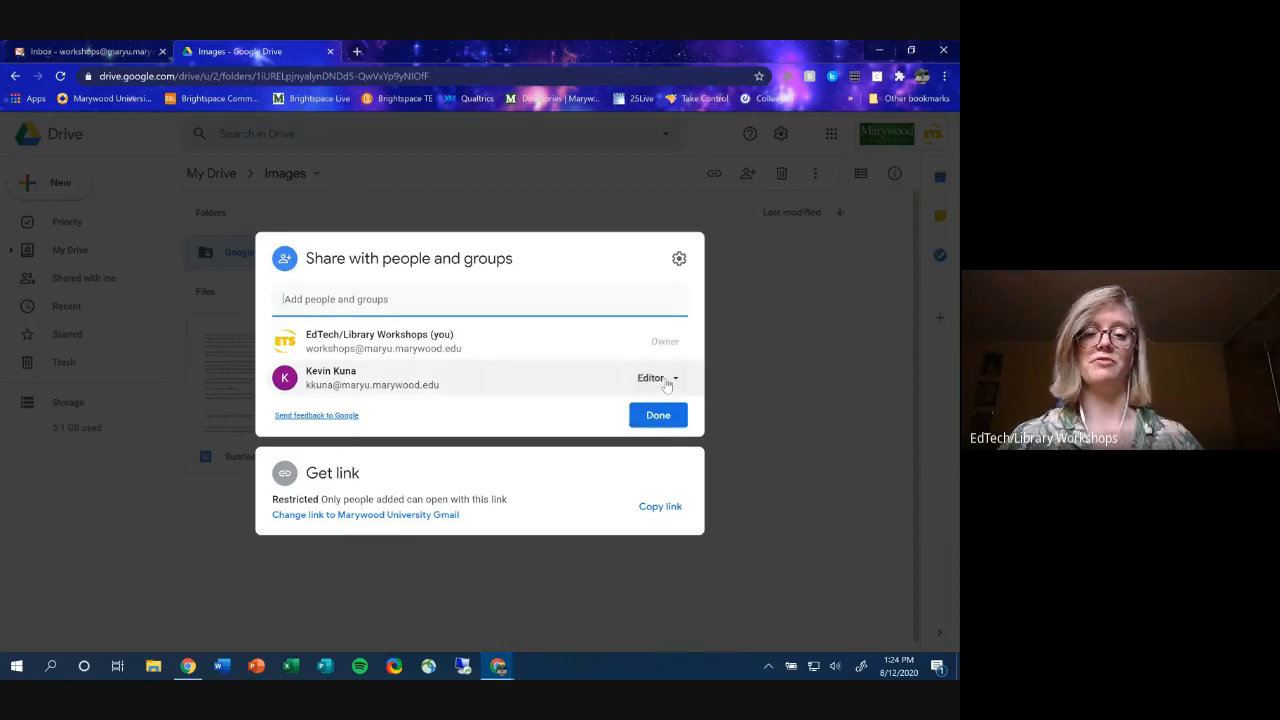
- Change the collaborator's role to temporary view-only access, then to Editor
click(660, 378)
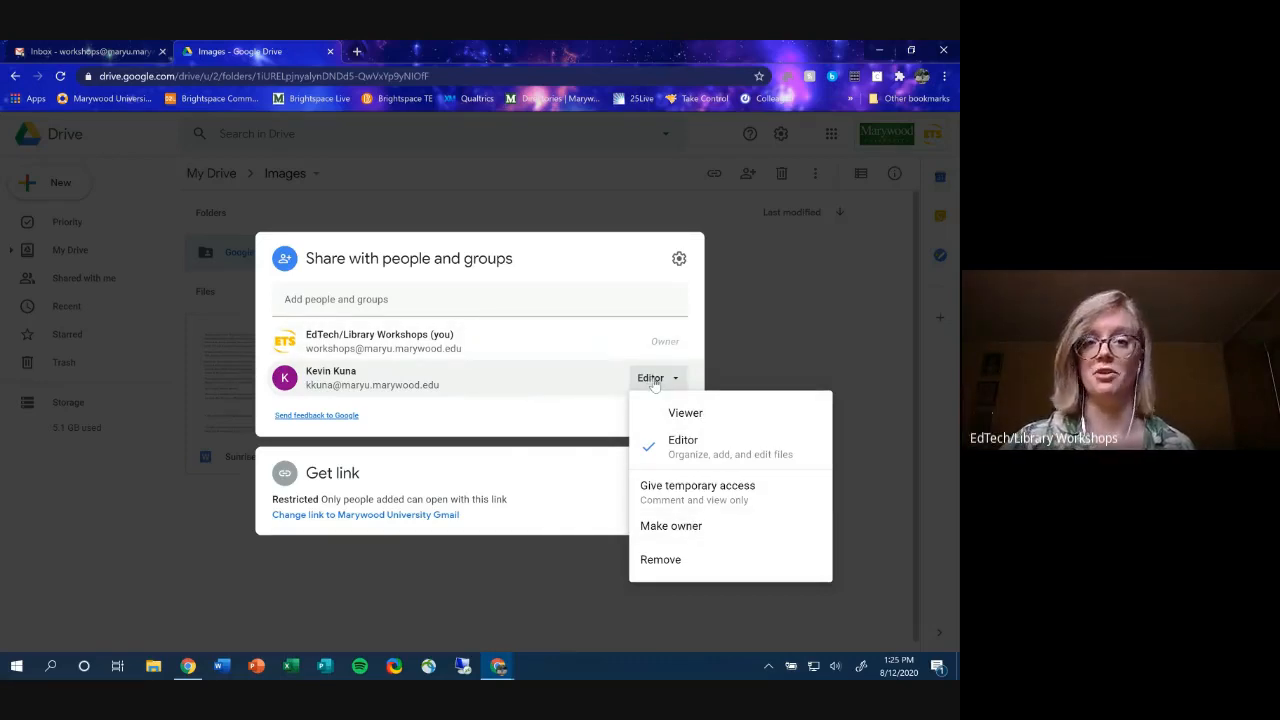
click(544, 427)
click(650, 380)
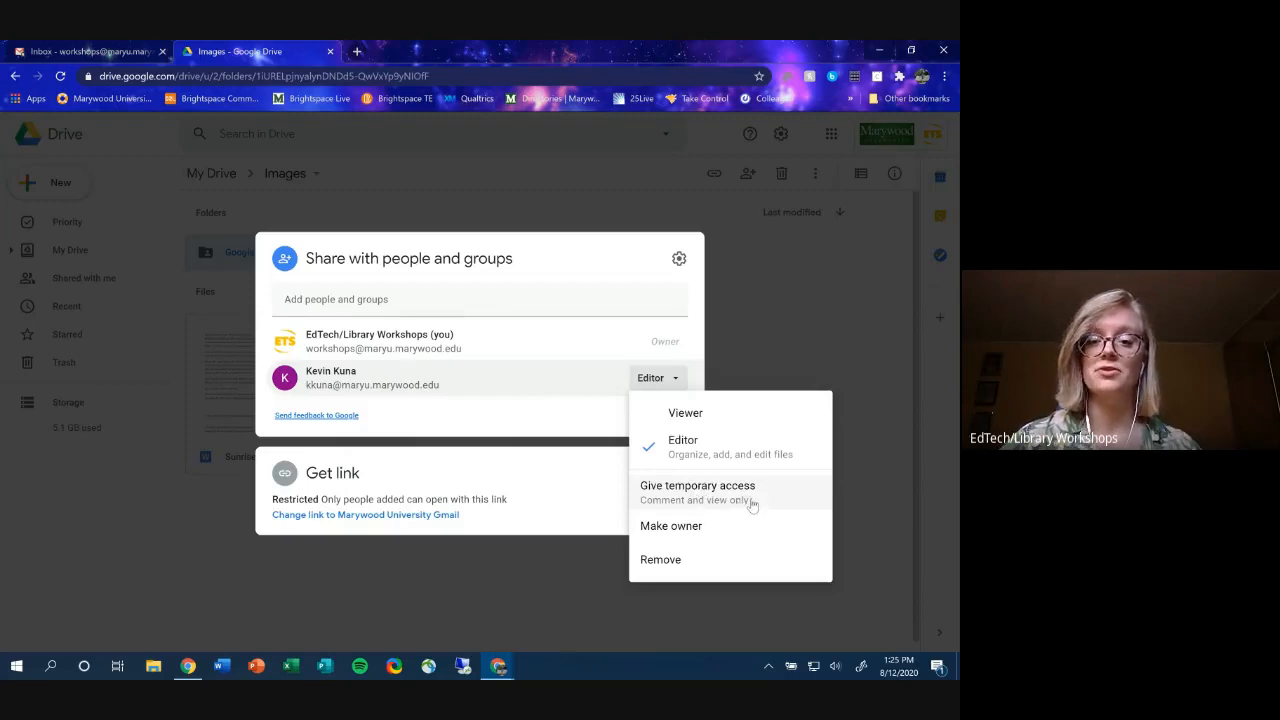
click(748, 504)
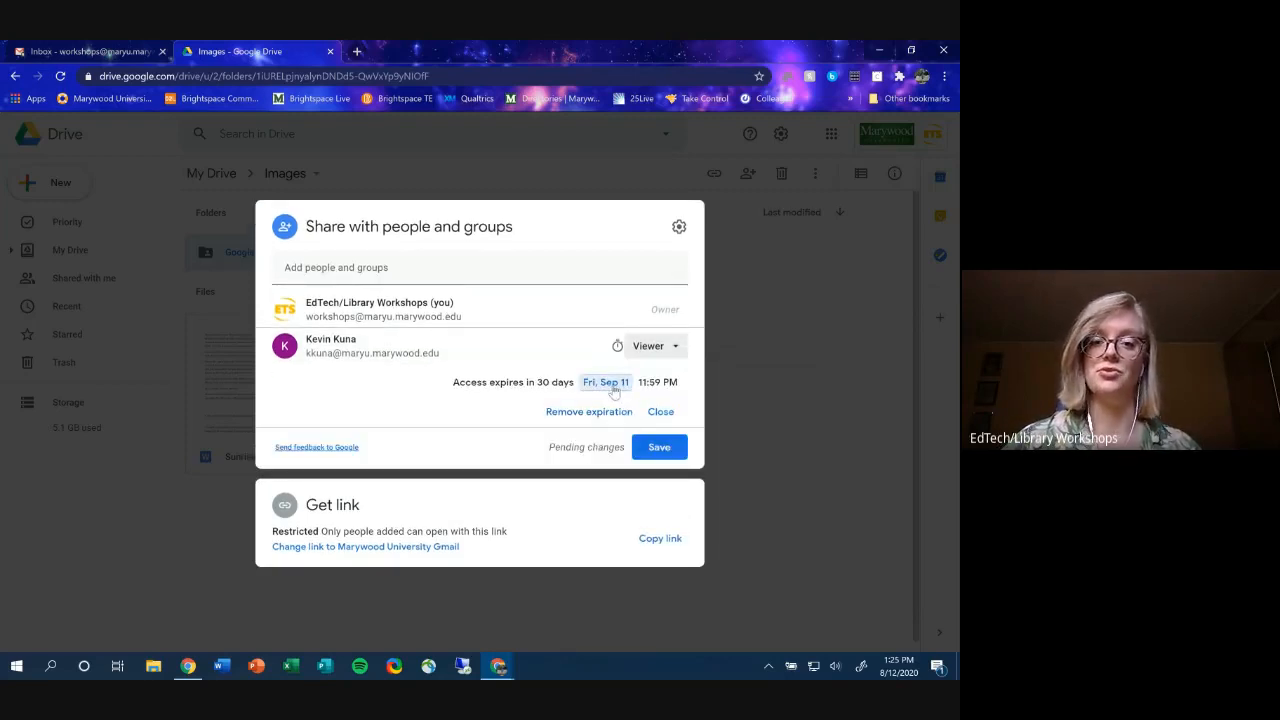
click(661, 412)
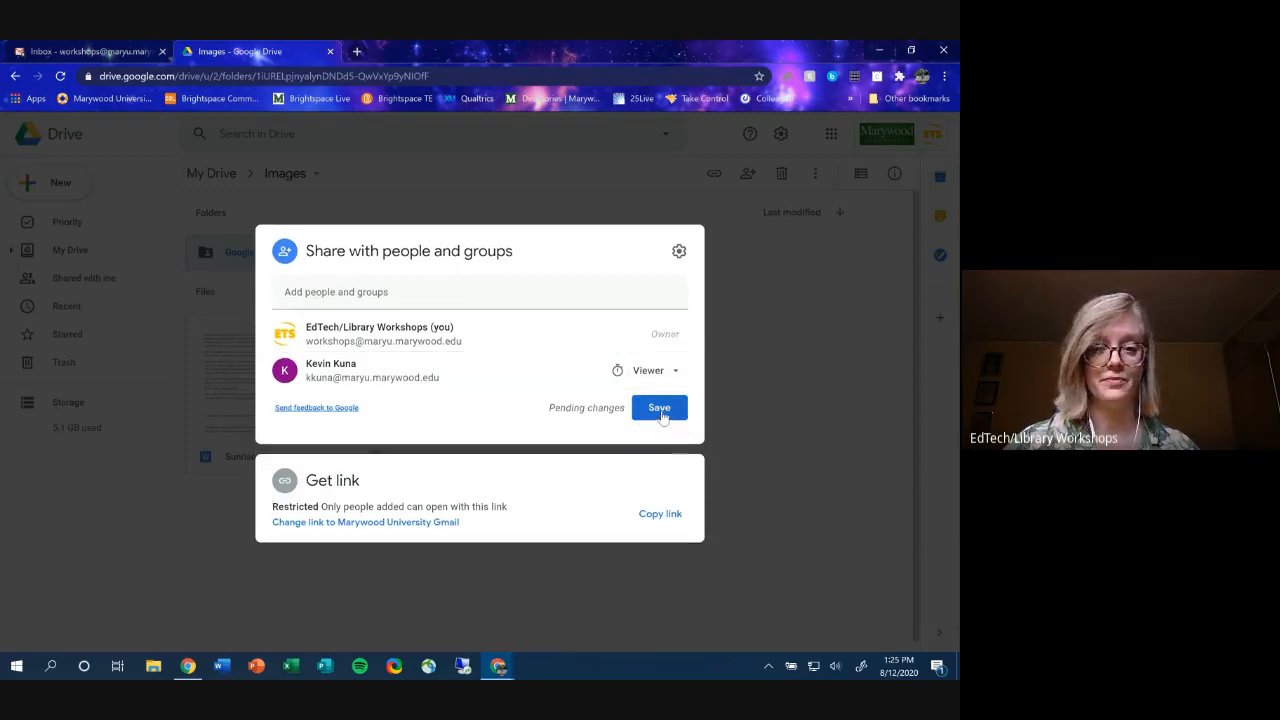
click(658, 371)
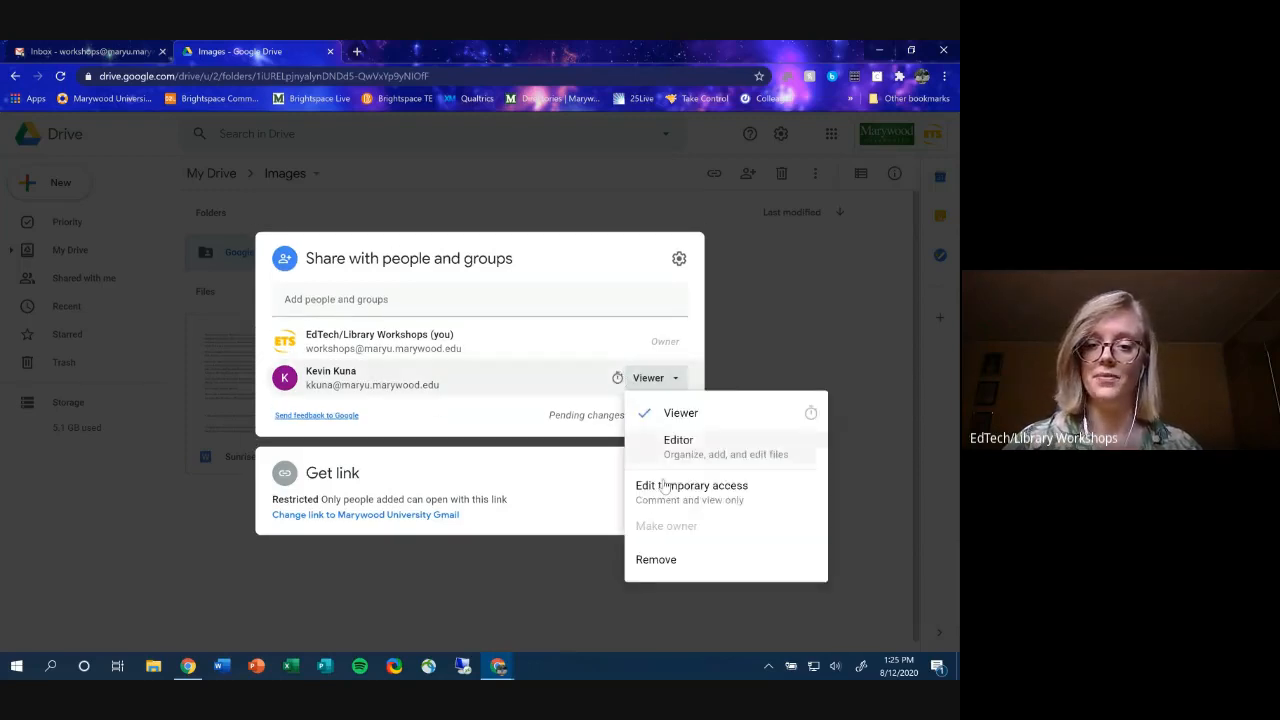
mouse_move(697, 533)
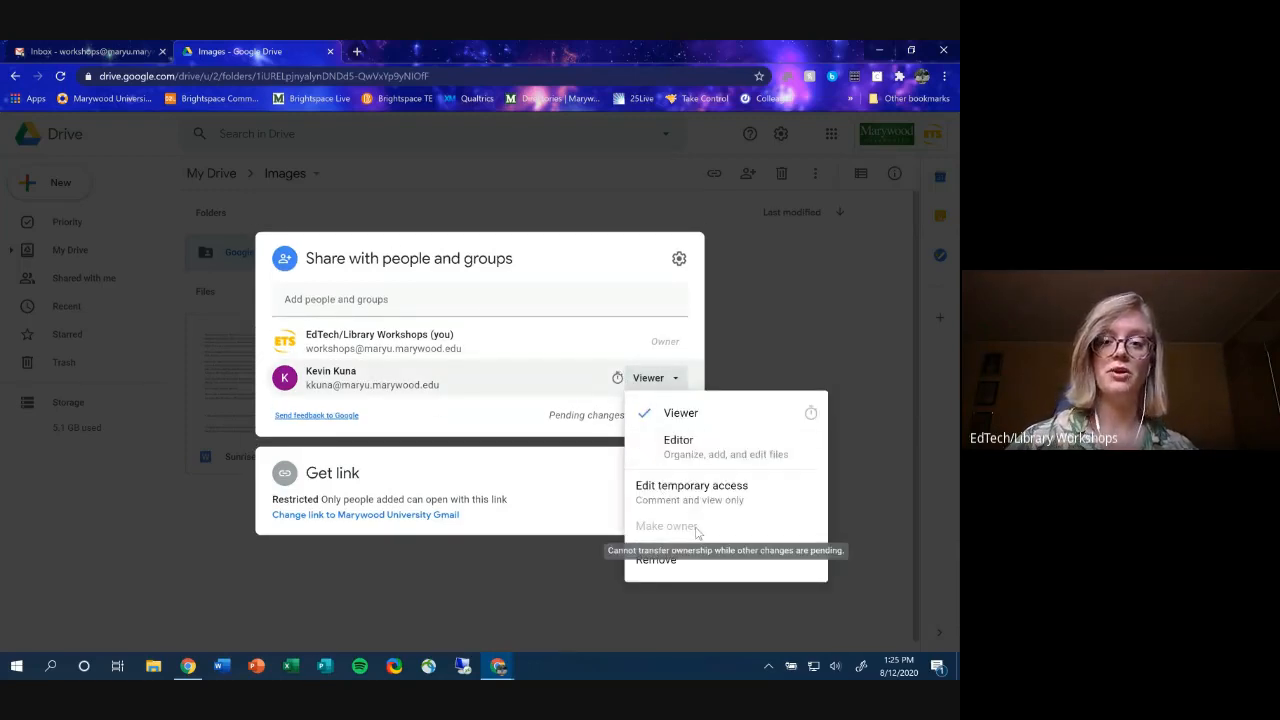
click(678, 443)
- Remove the collaborator from the folder, save, and return to My Drive
click(650, 378)
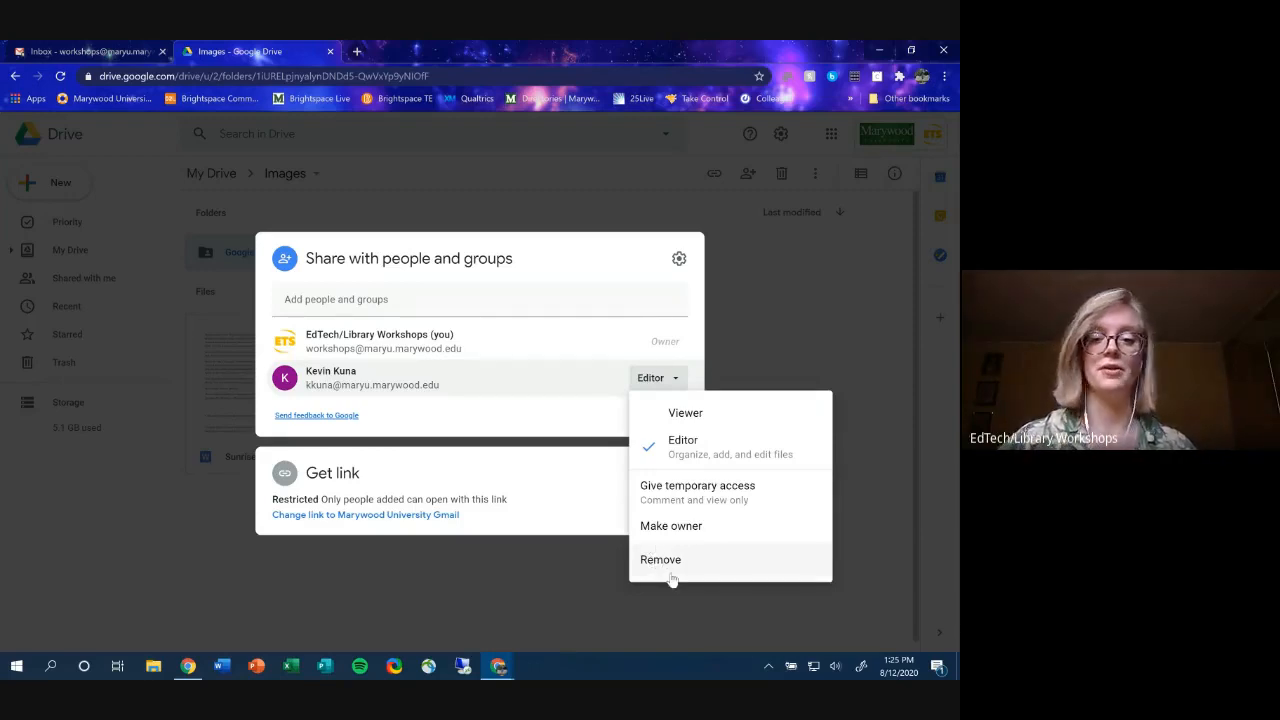
click(670, 562)
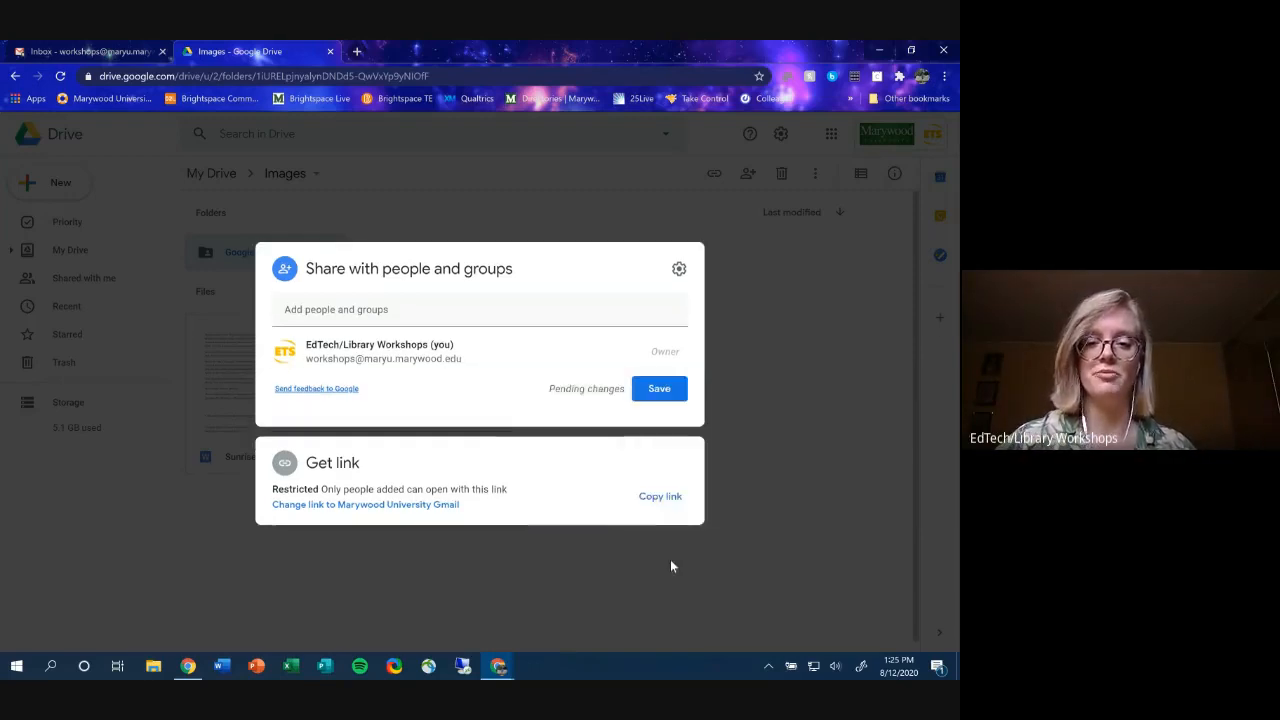
click(657, 399)
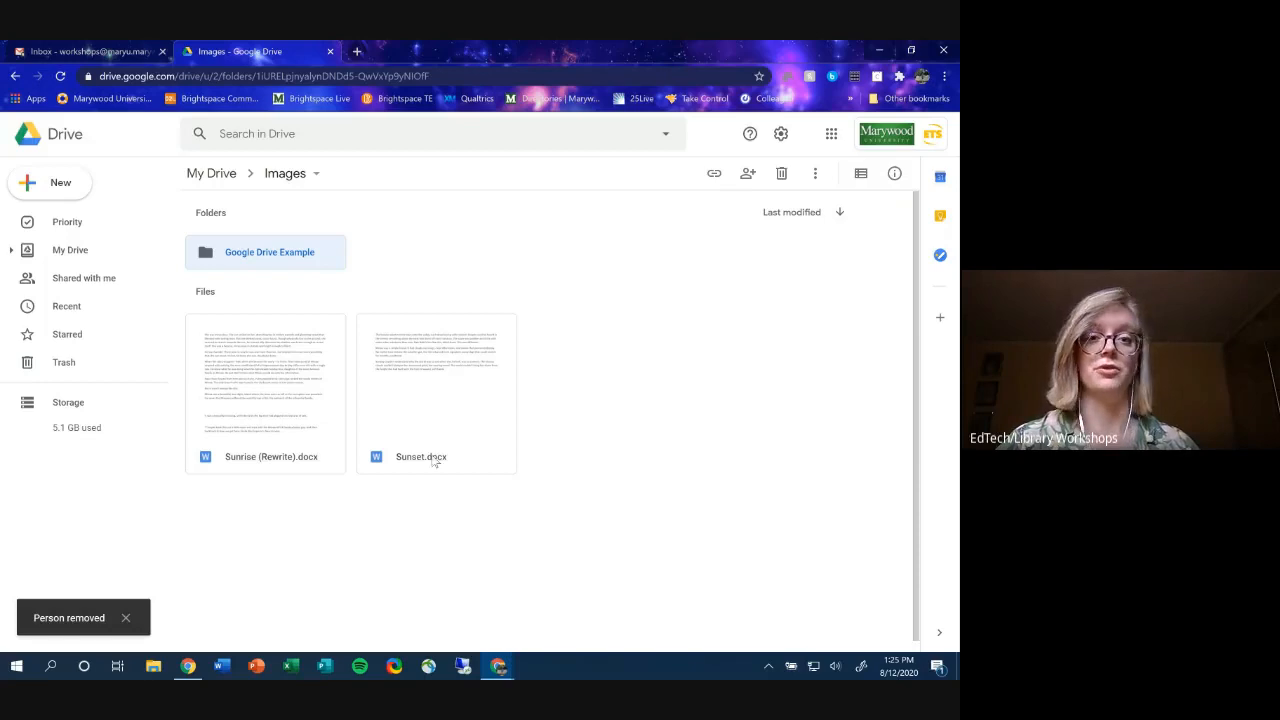
click(229, 171)
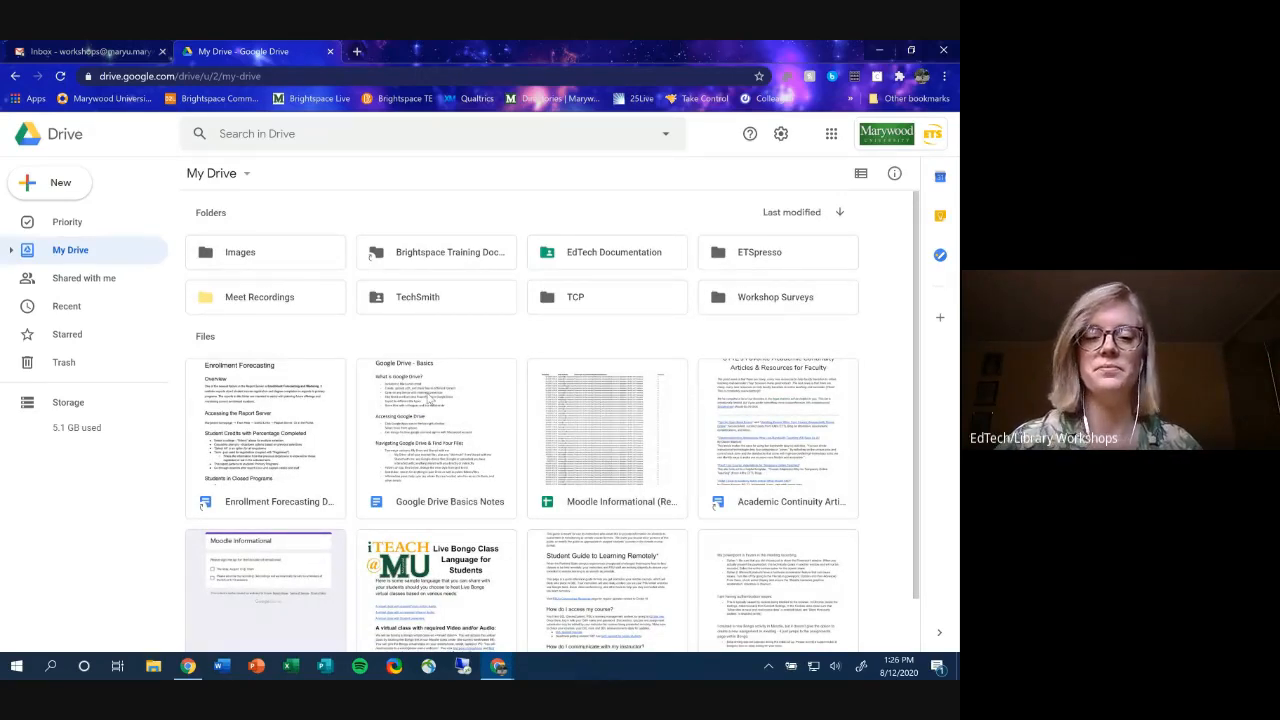
click(428, 400)
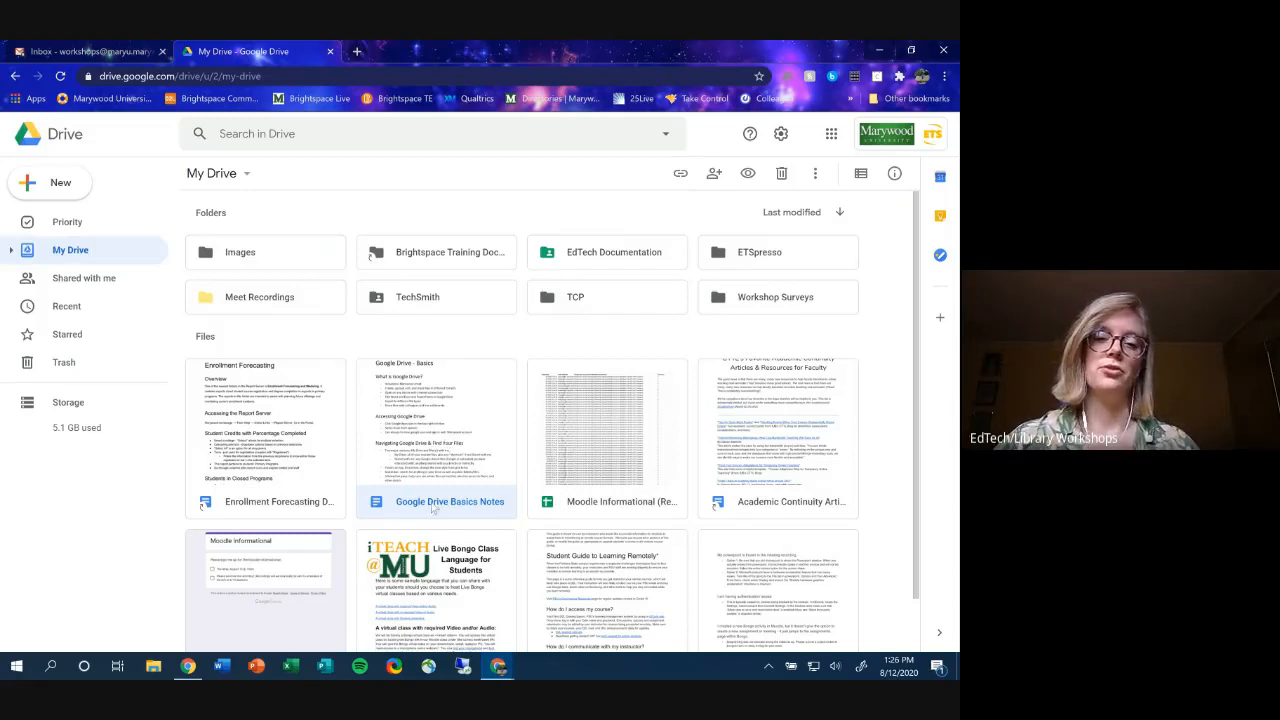
click(622, 462)
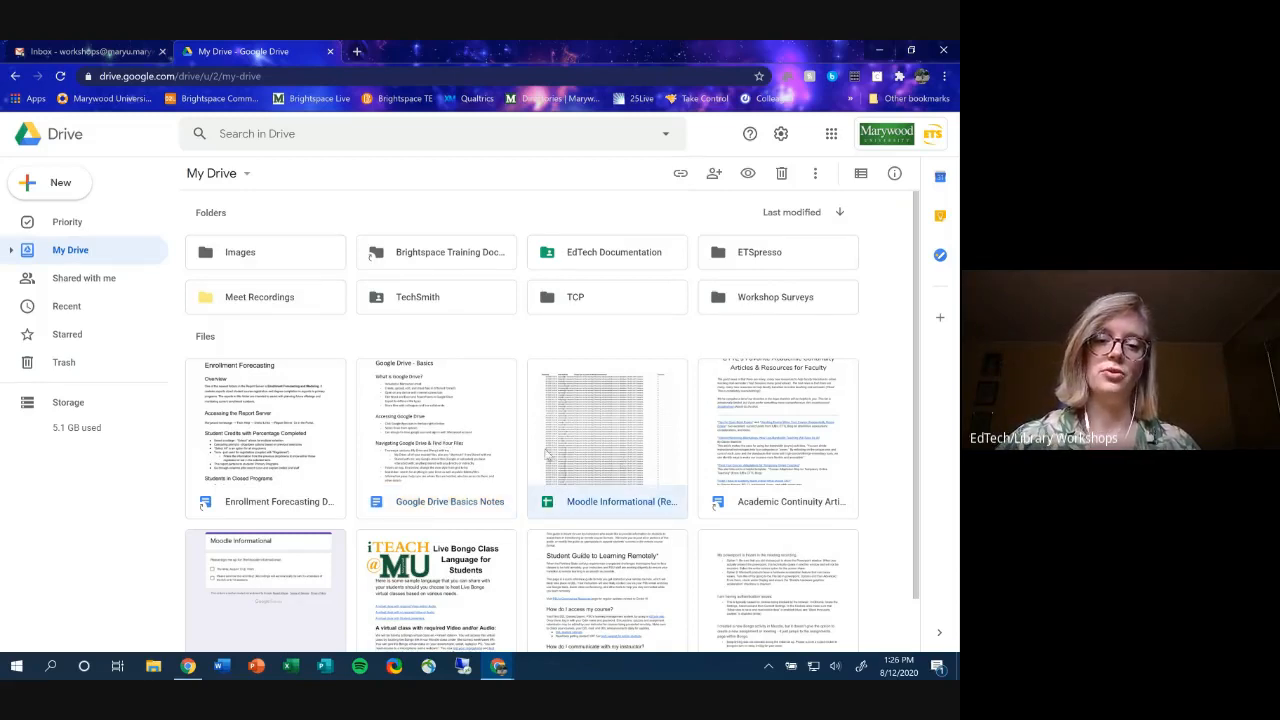
click(411, 421)
scroll(435, 429, down, 2)
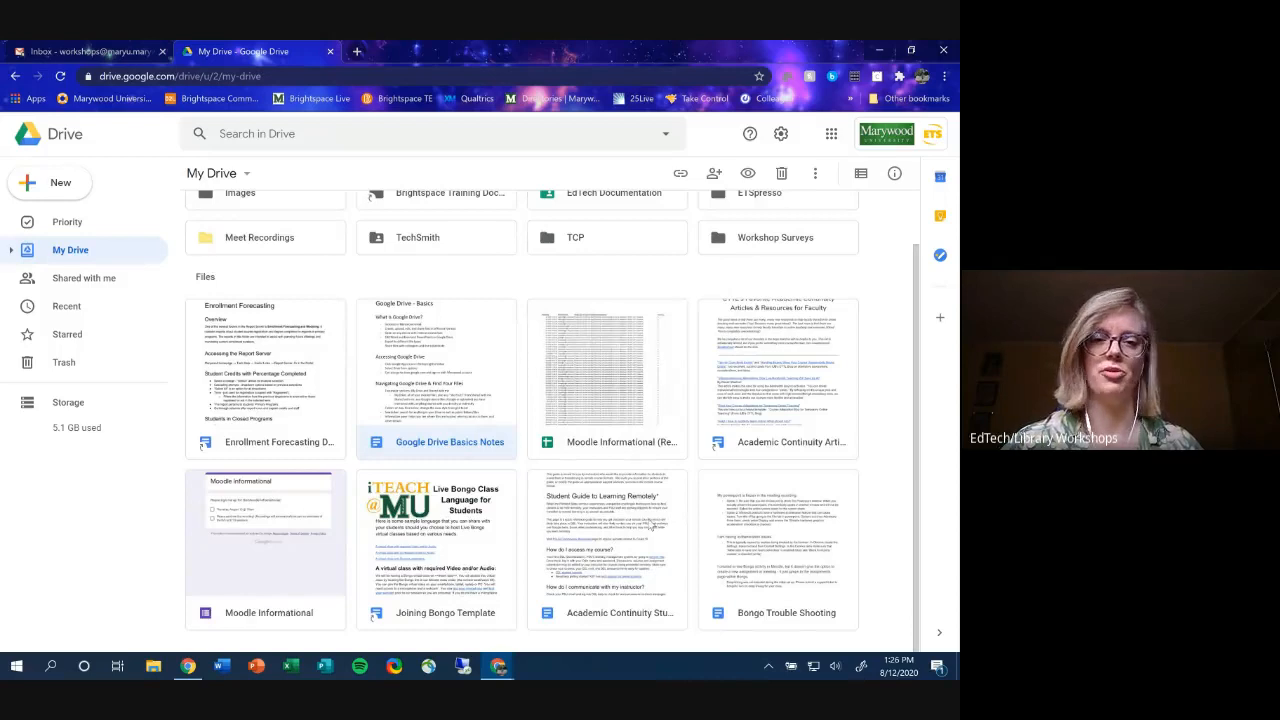
scroll(520, 490, up, 2)
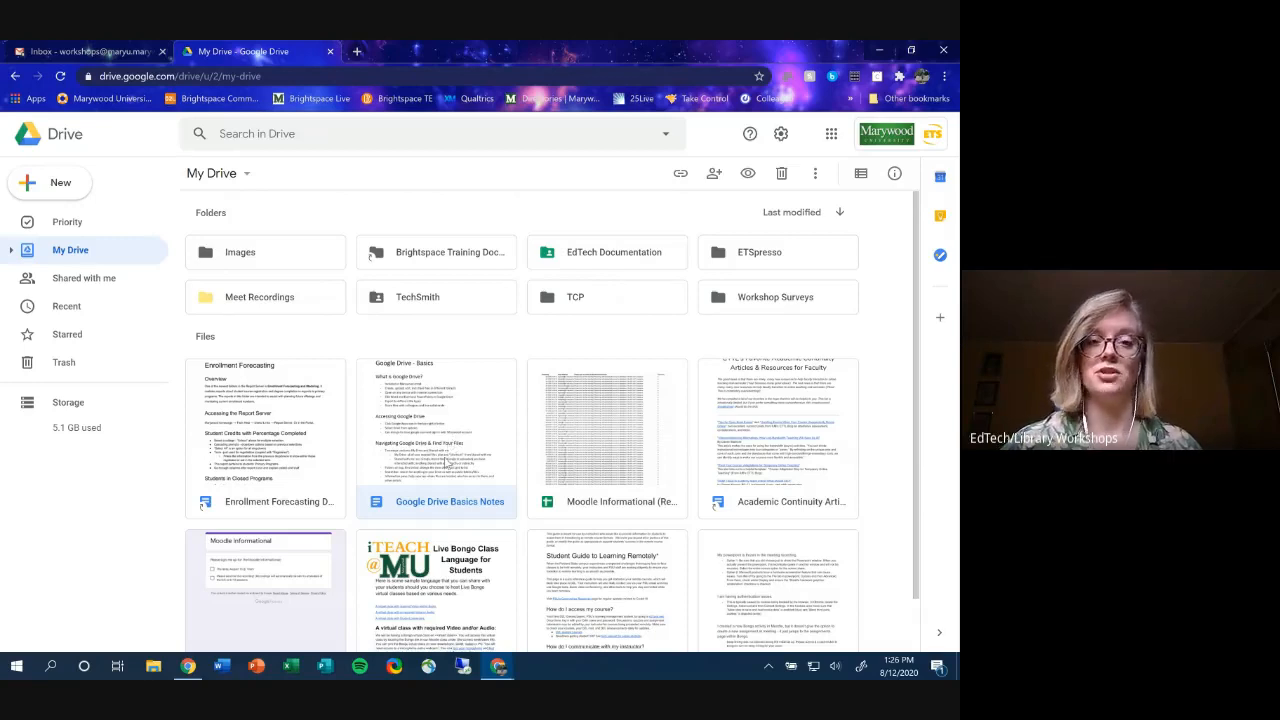
- Open Google Drive Basics Notes in Docs and show its Share dialog
double_click(446, 463)
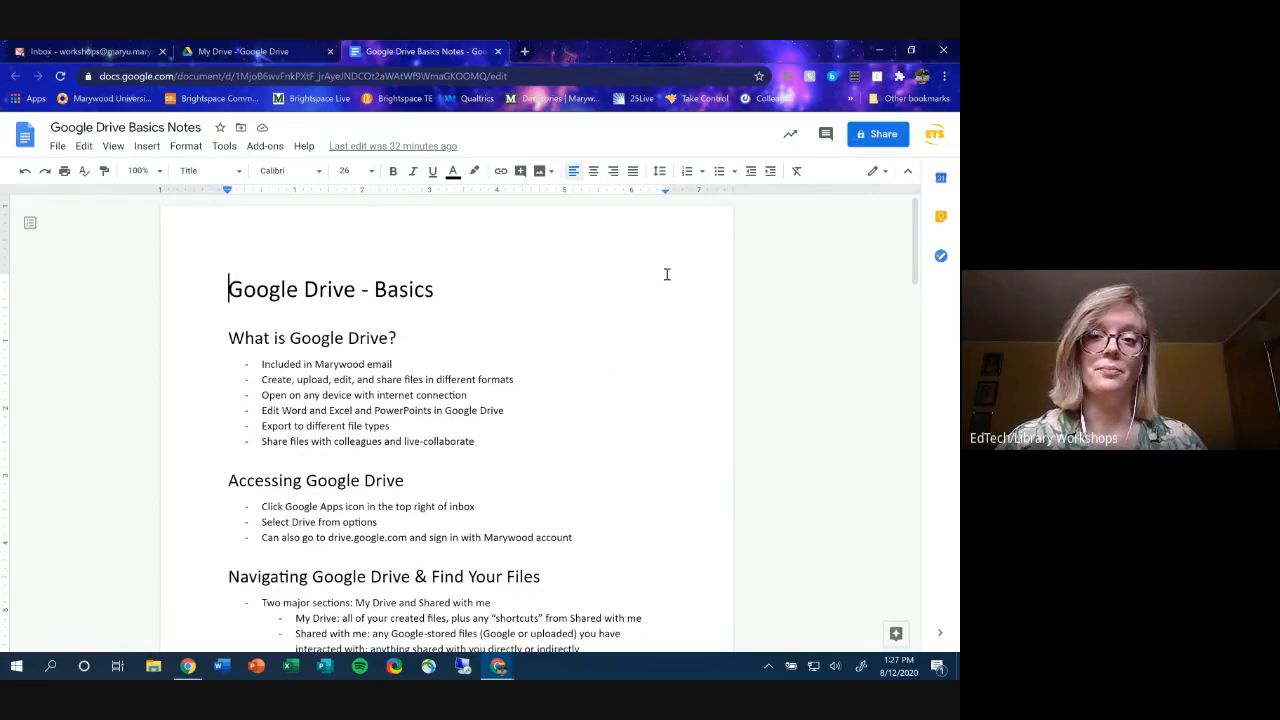
click(870, 136)
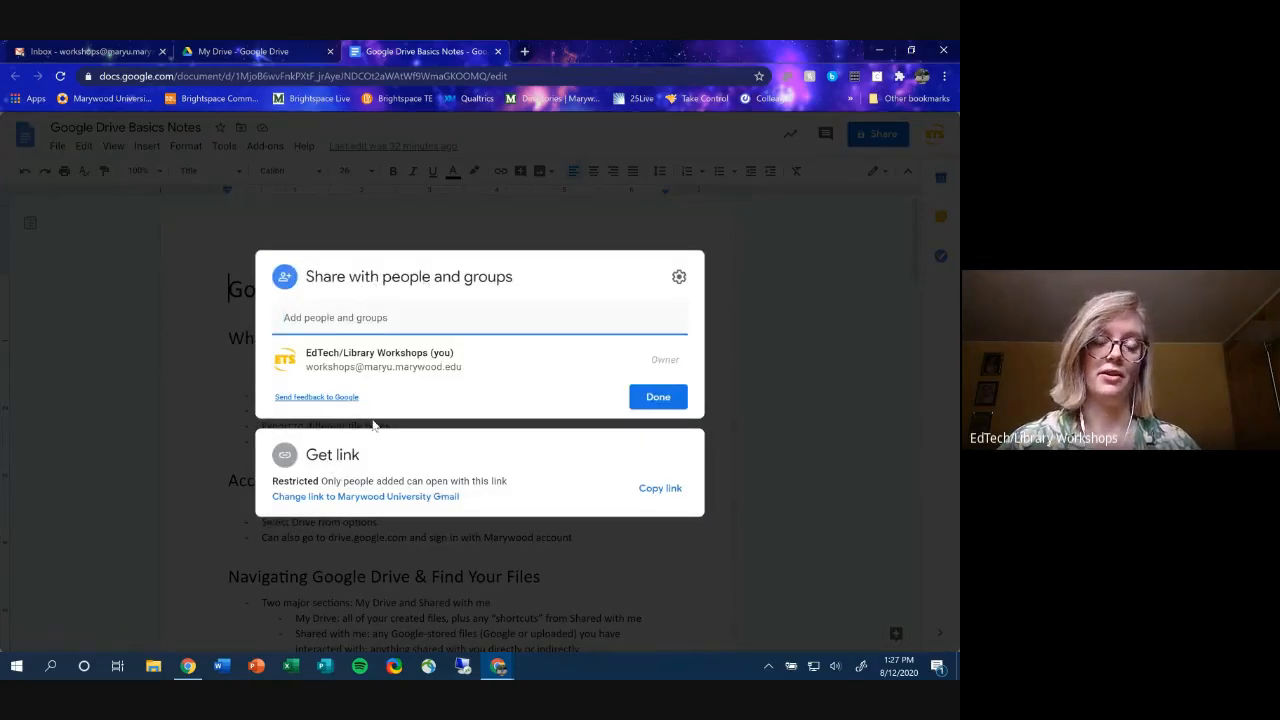
- Add the colleague to the document with Commenter access, keeping Notify people on
click(549, 316)
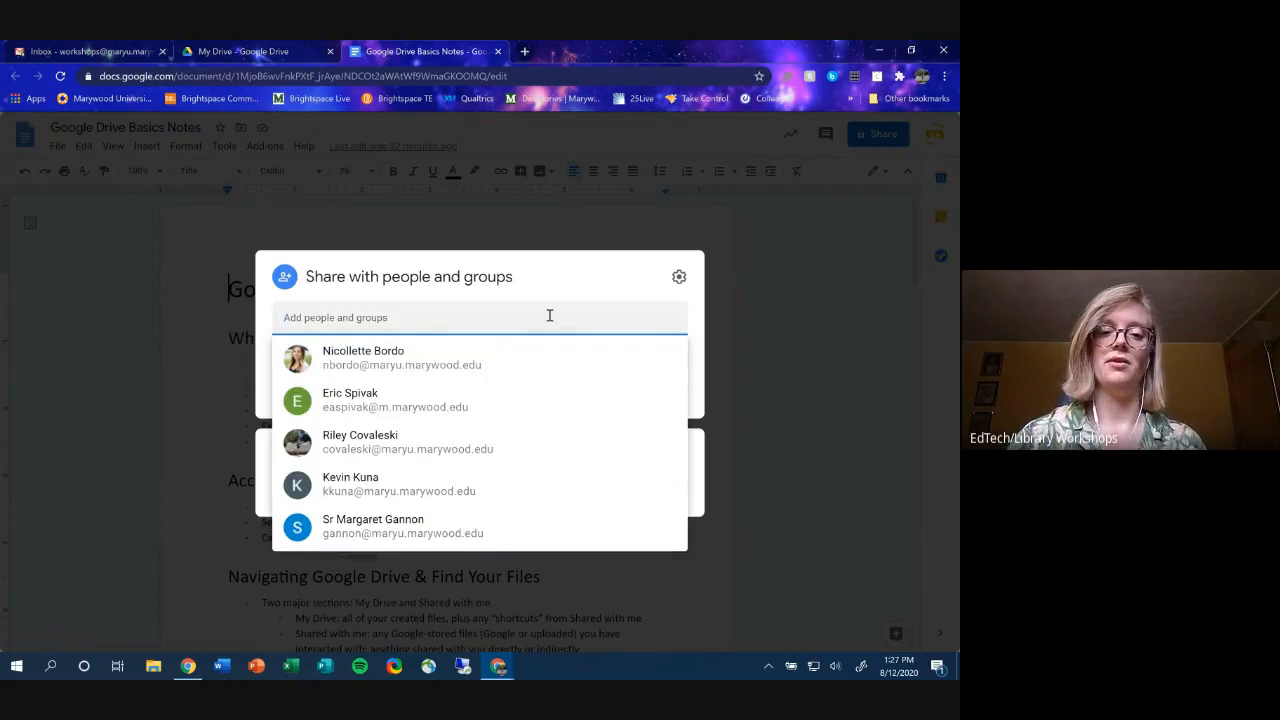
click(535, 378)
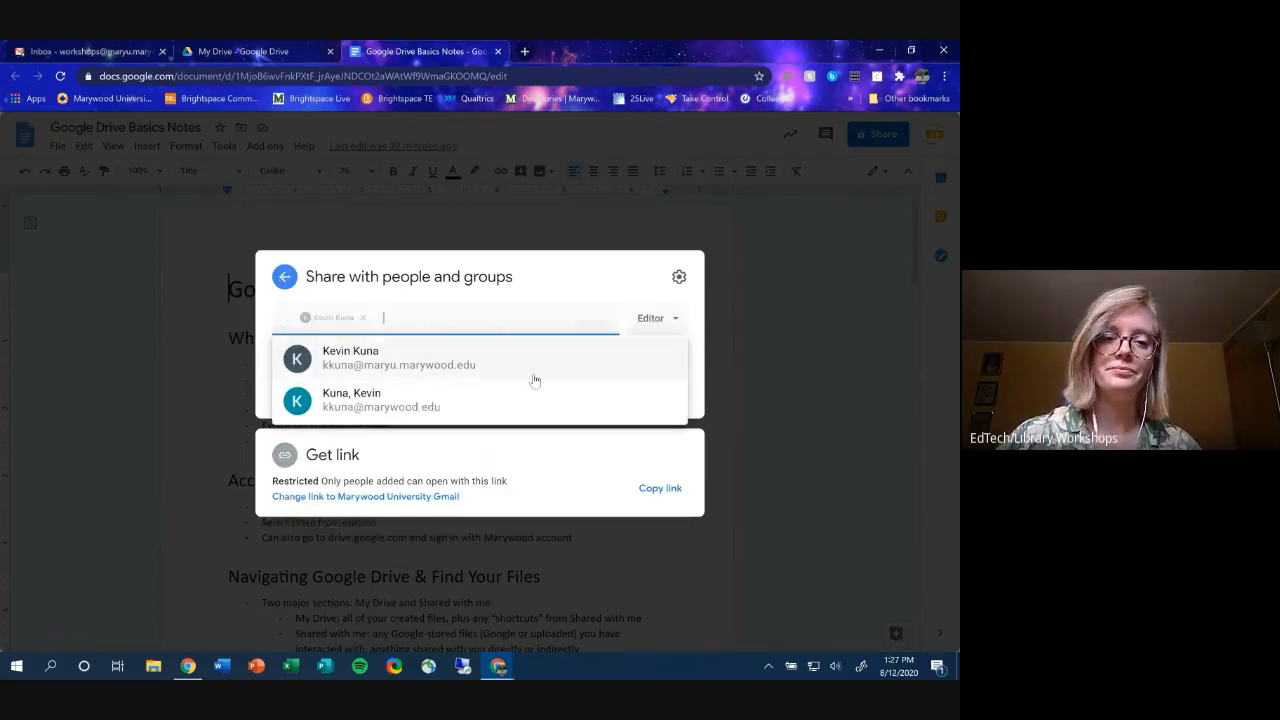
click(651, 311)
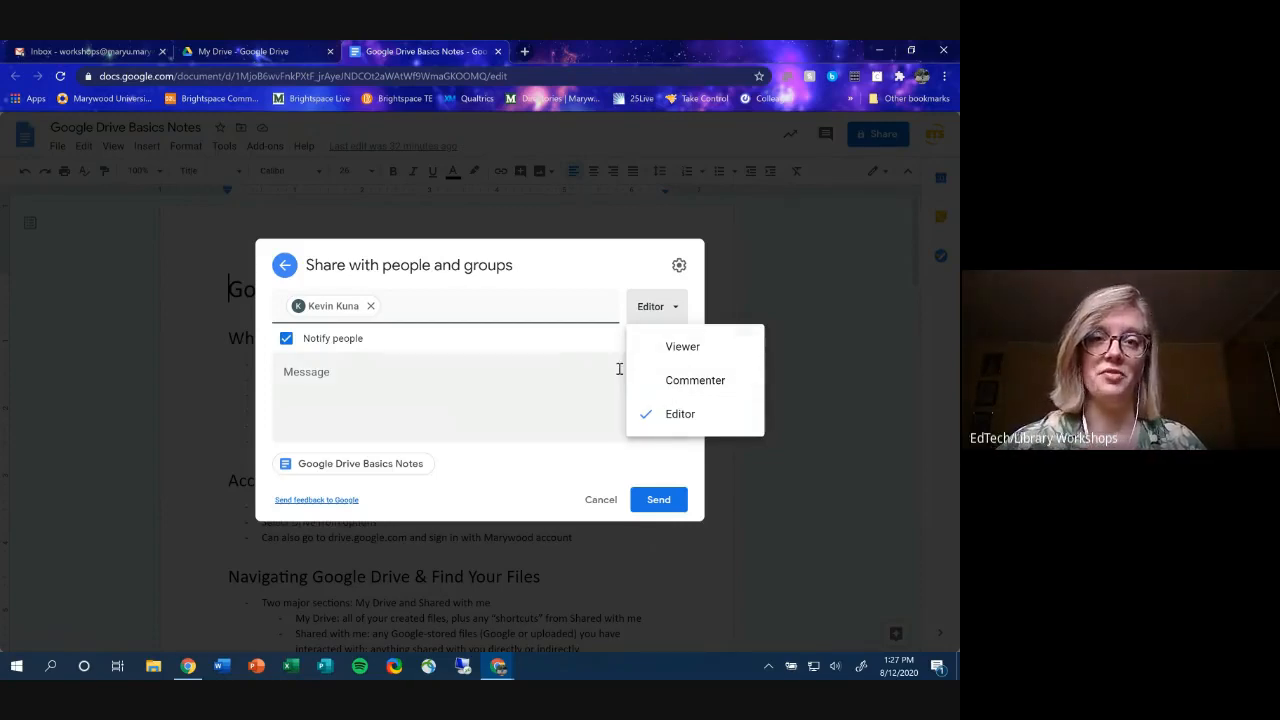
click(683, 386)
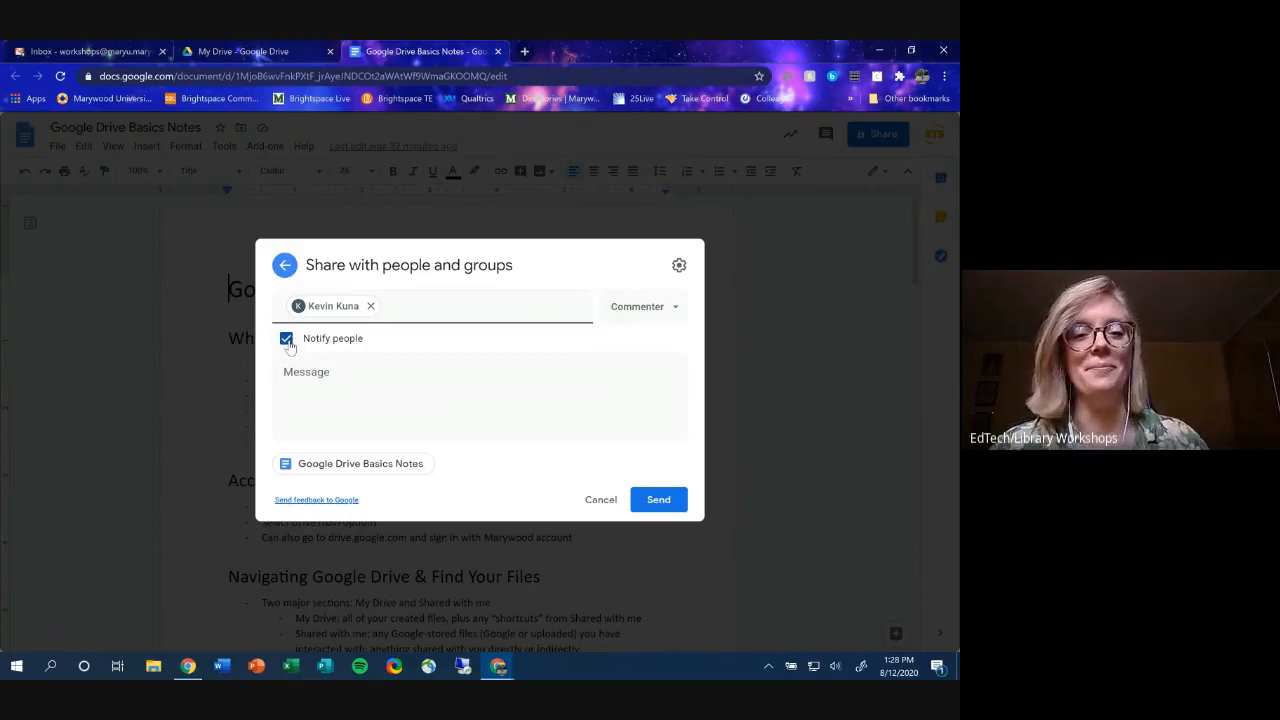
click(287, 340)
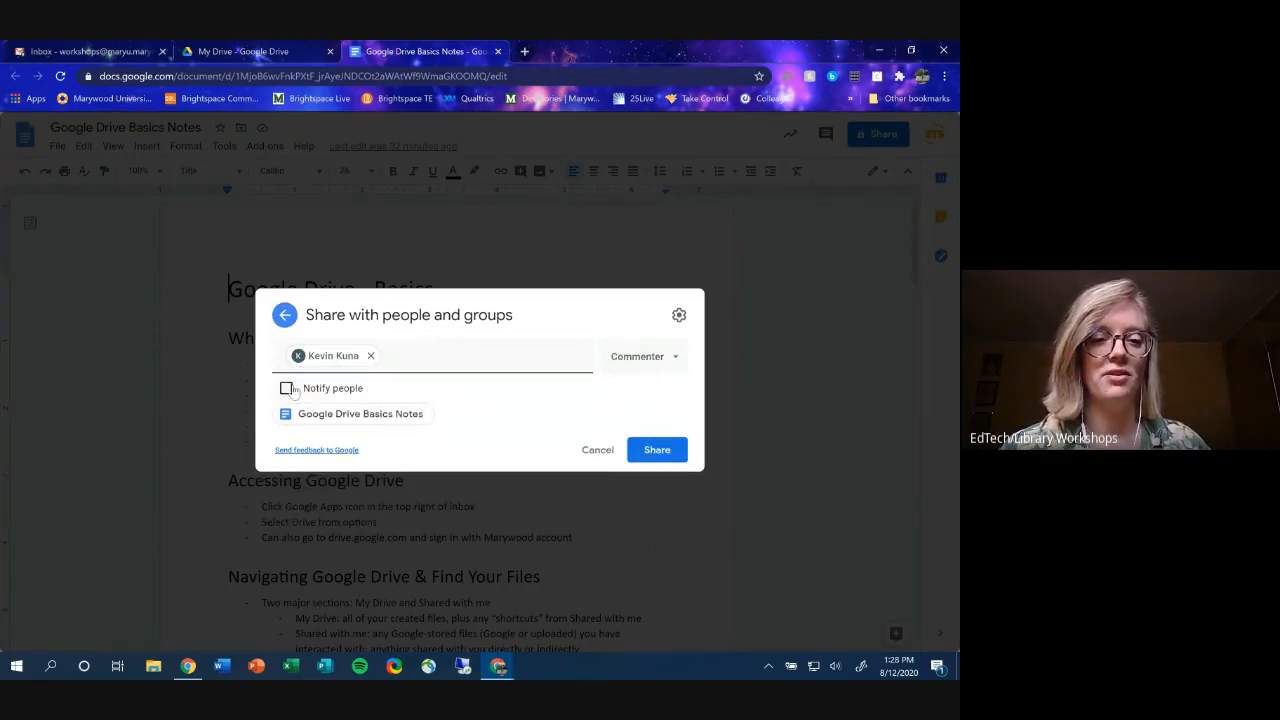
click(286, 388)
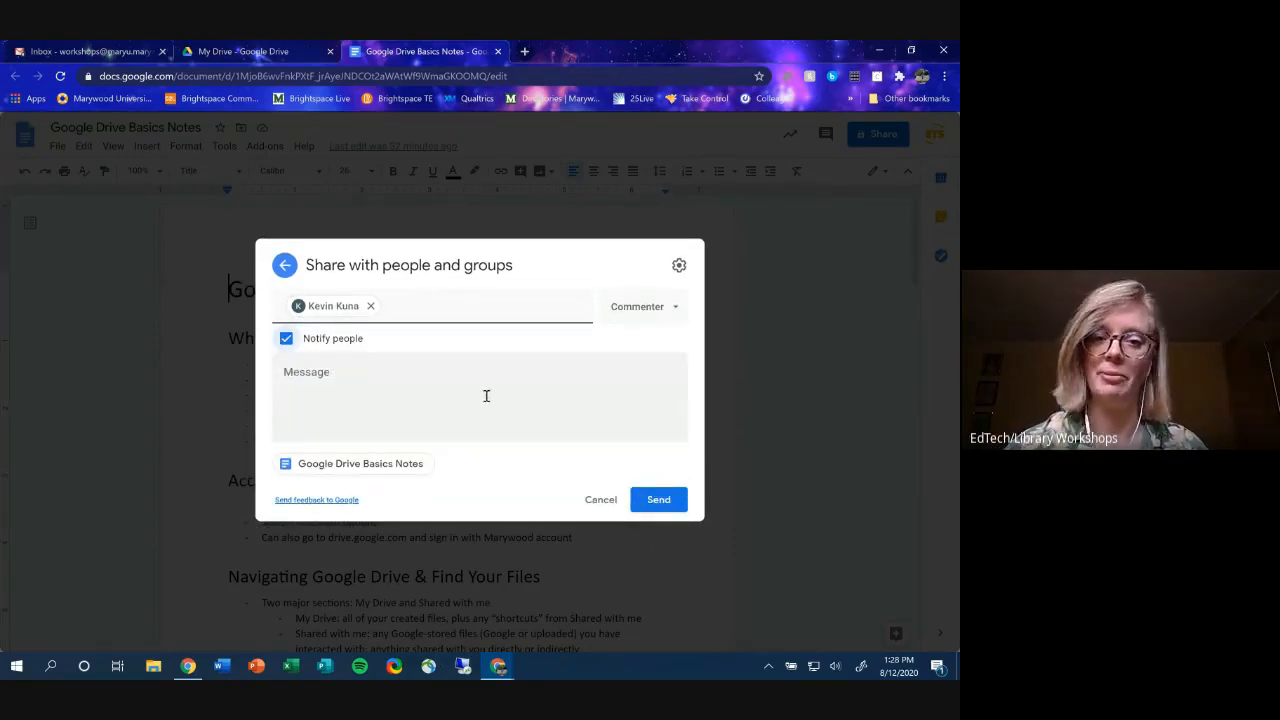
- Write the note 'Thanks for the help!' and send the invitation
click(433, 407)
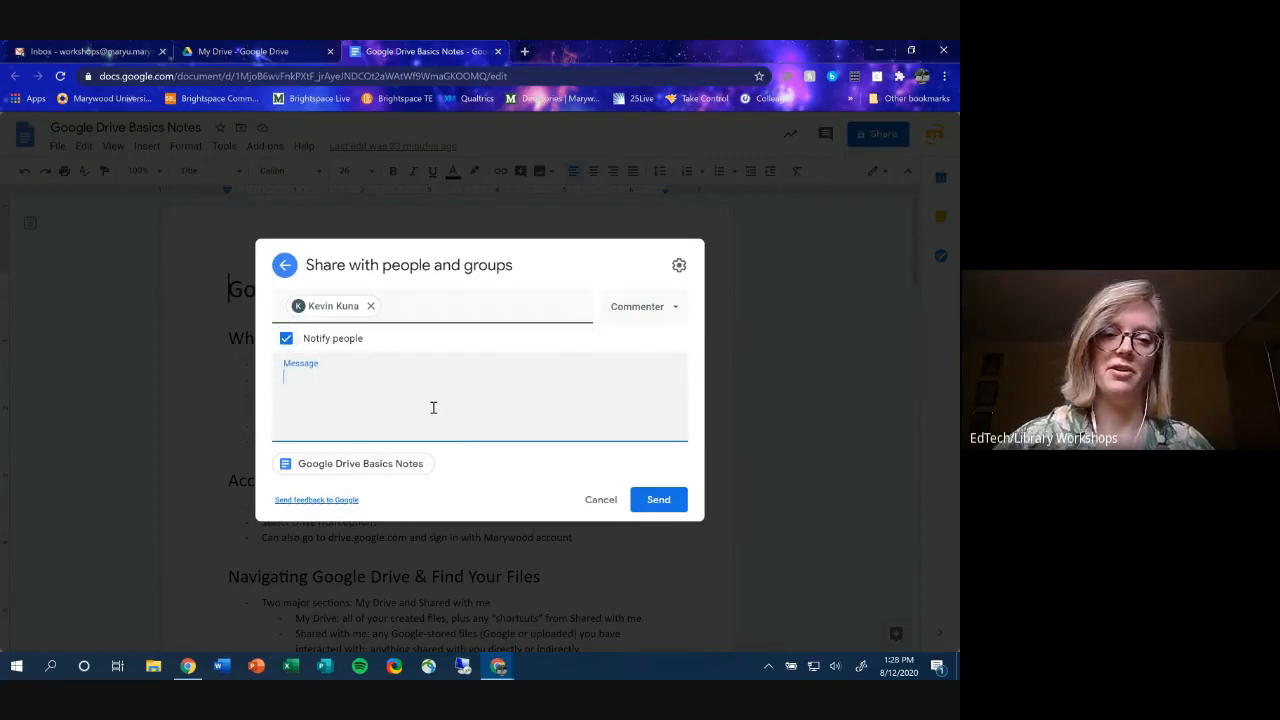
text(Thanks for the elp!)
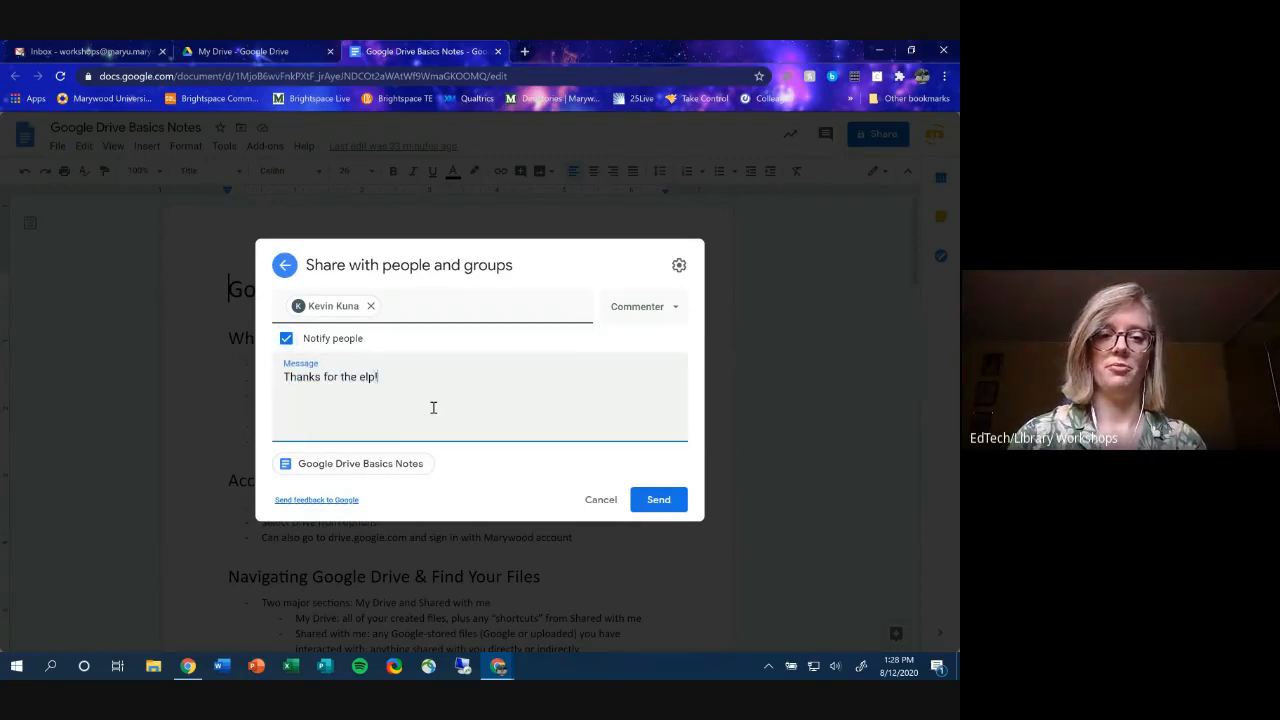
key(BackSpace)
key(BackSpace)
key(BackSpace)
key(BackSpace)
text(help!)
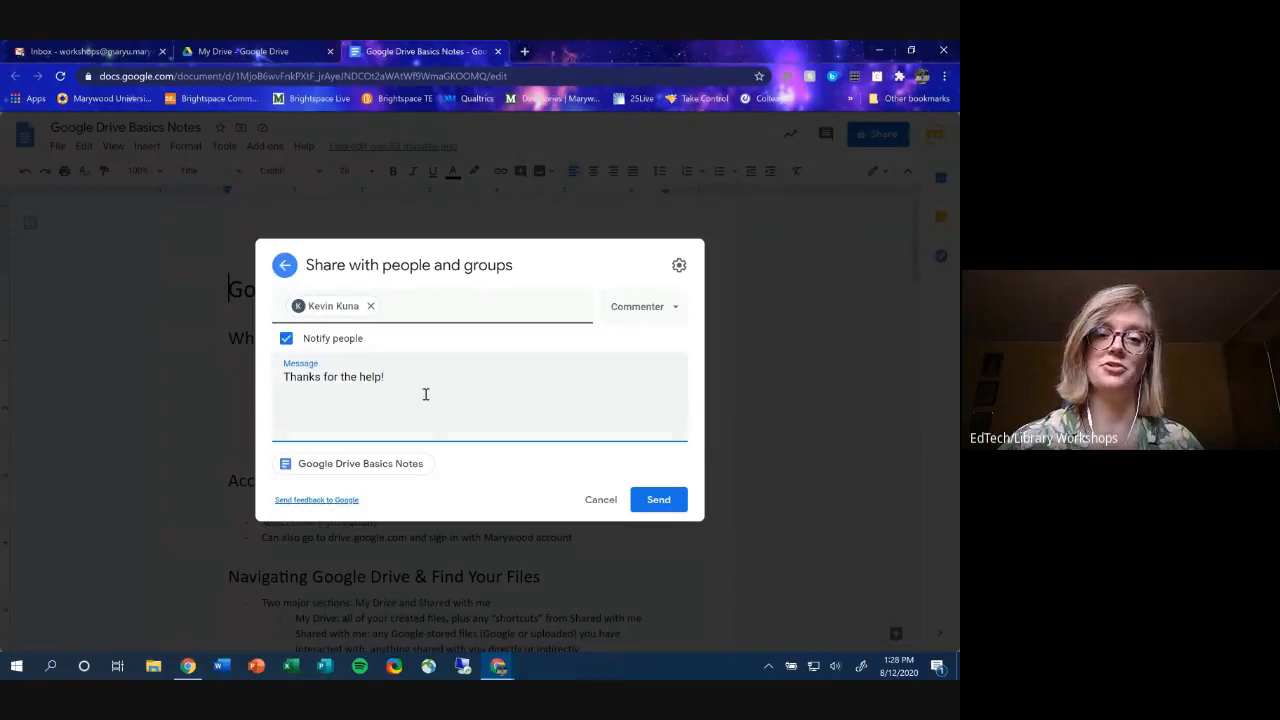
click(658, 499)
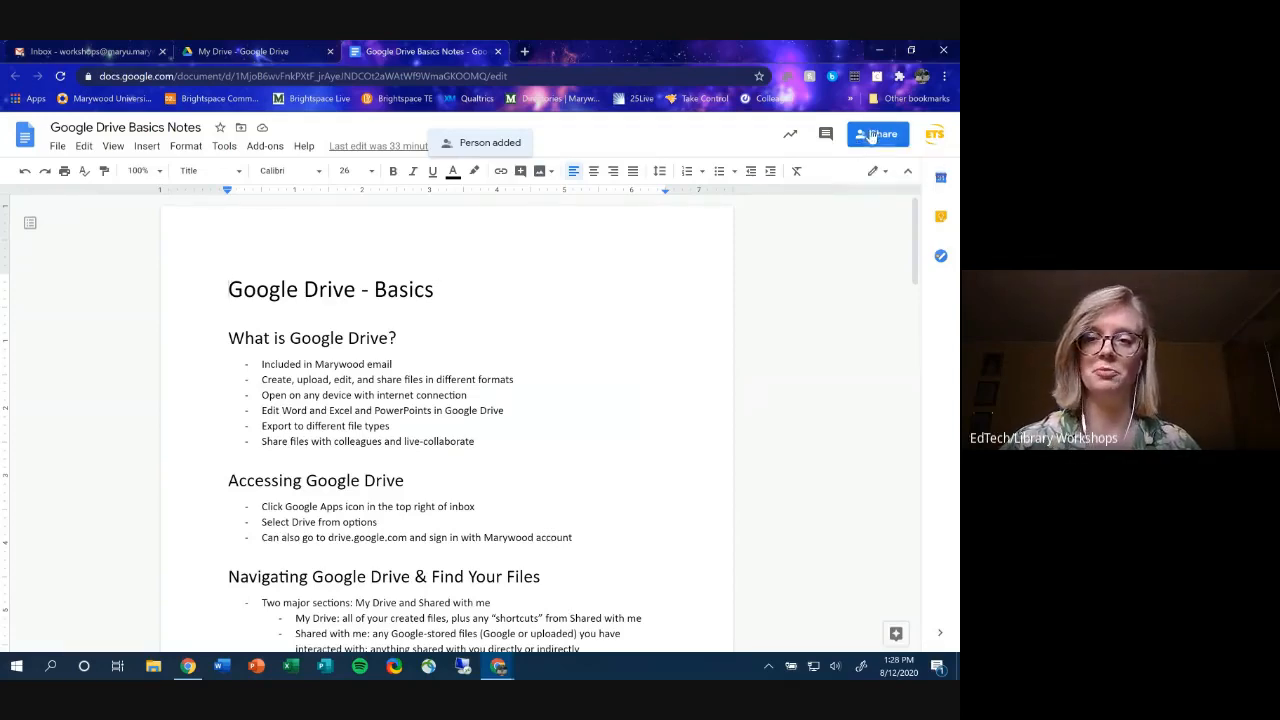
click(861, 135)
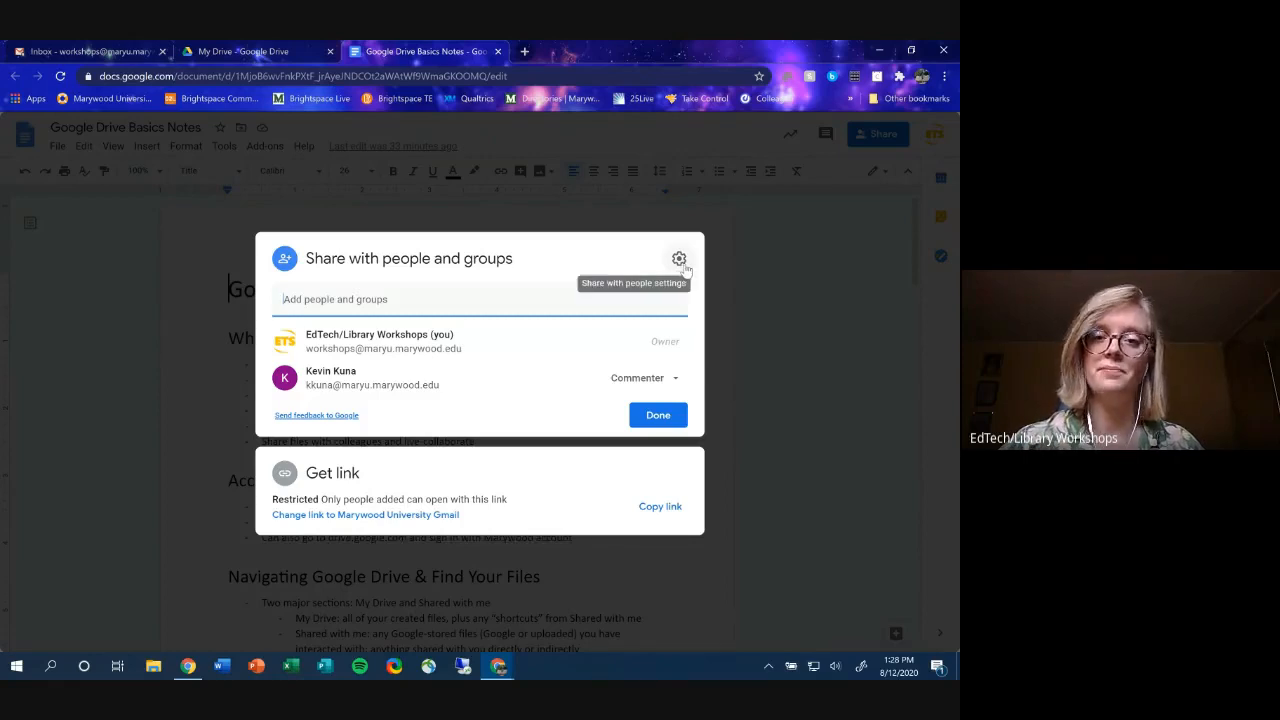
click(681, 261)
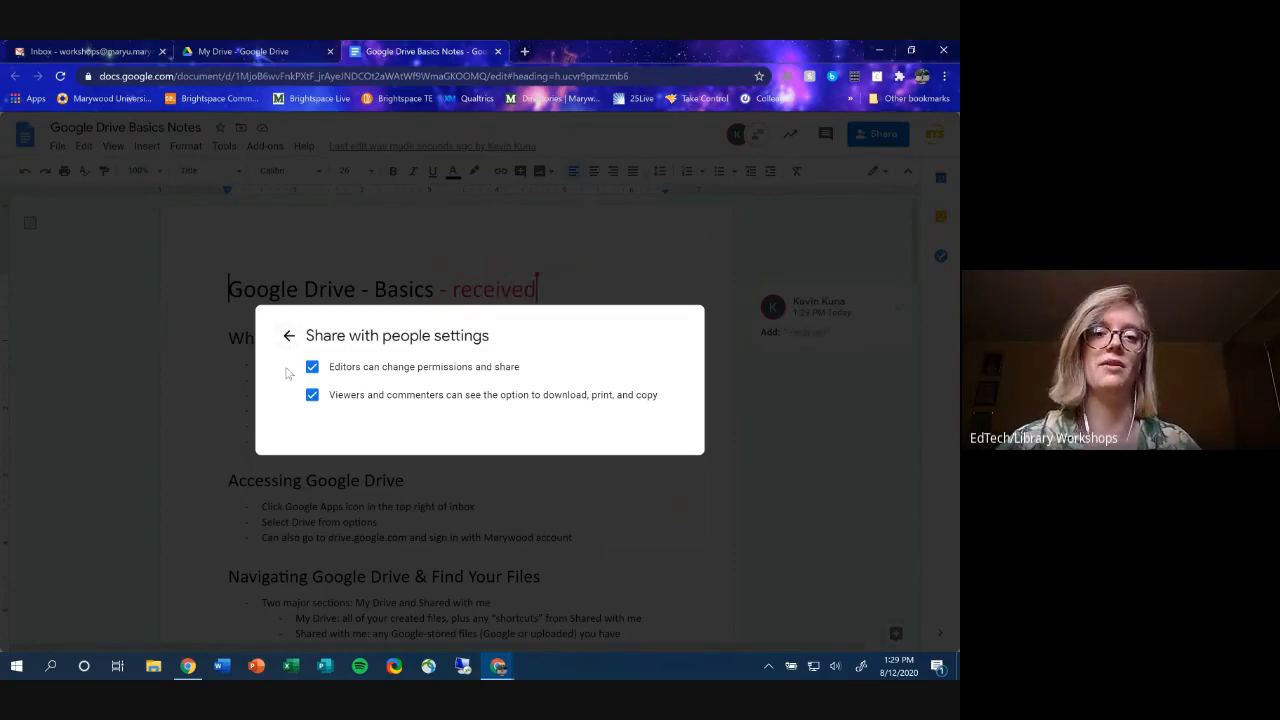
click(312, 367)
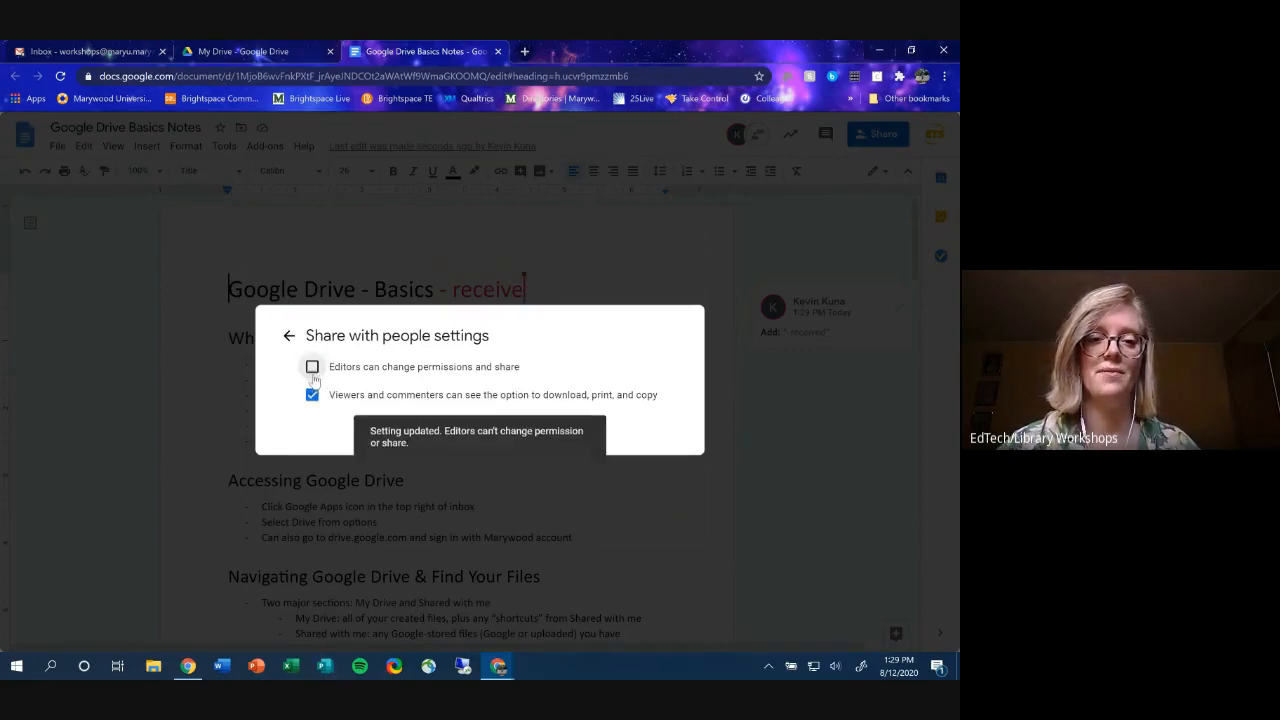
click(312, 368)
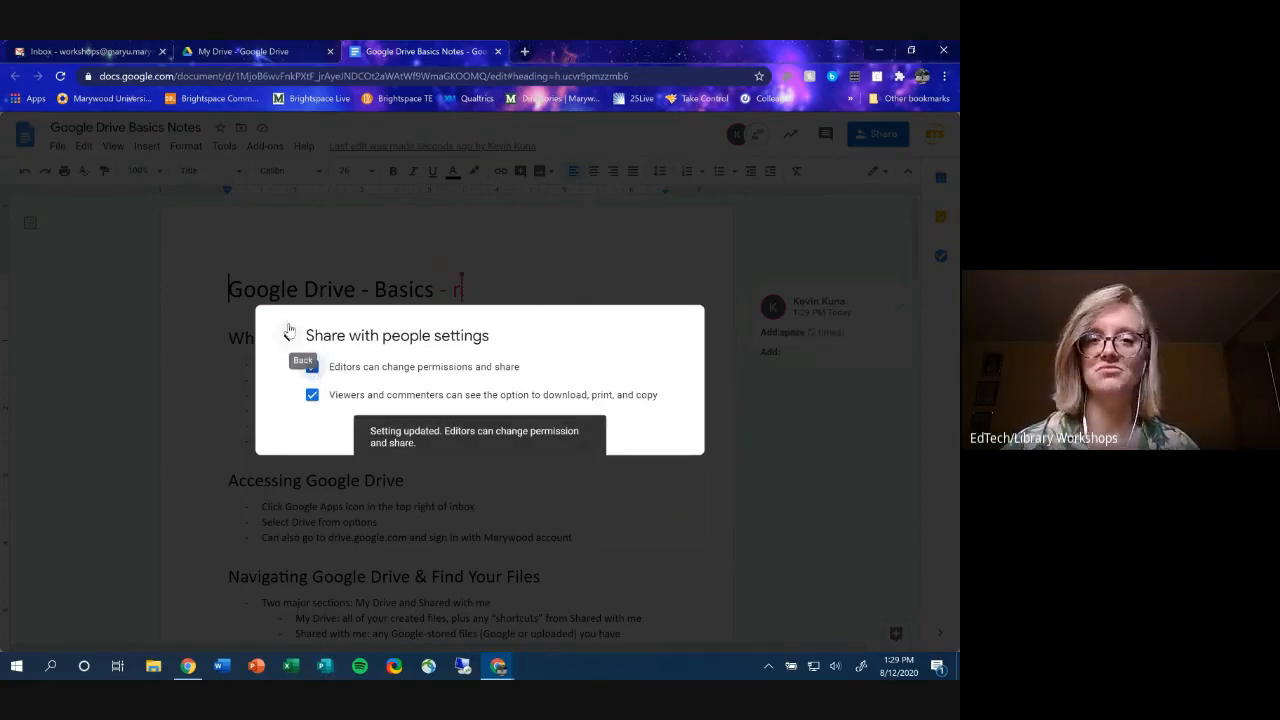
click(288, 332)
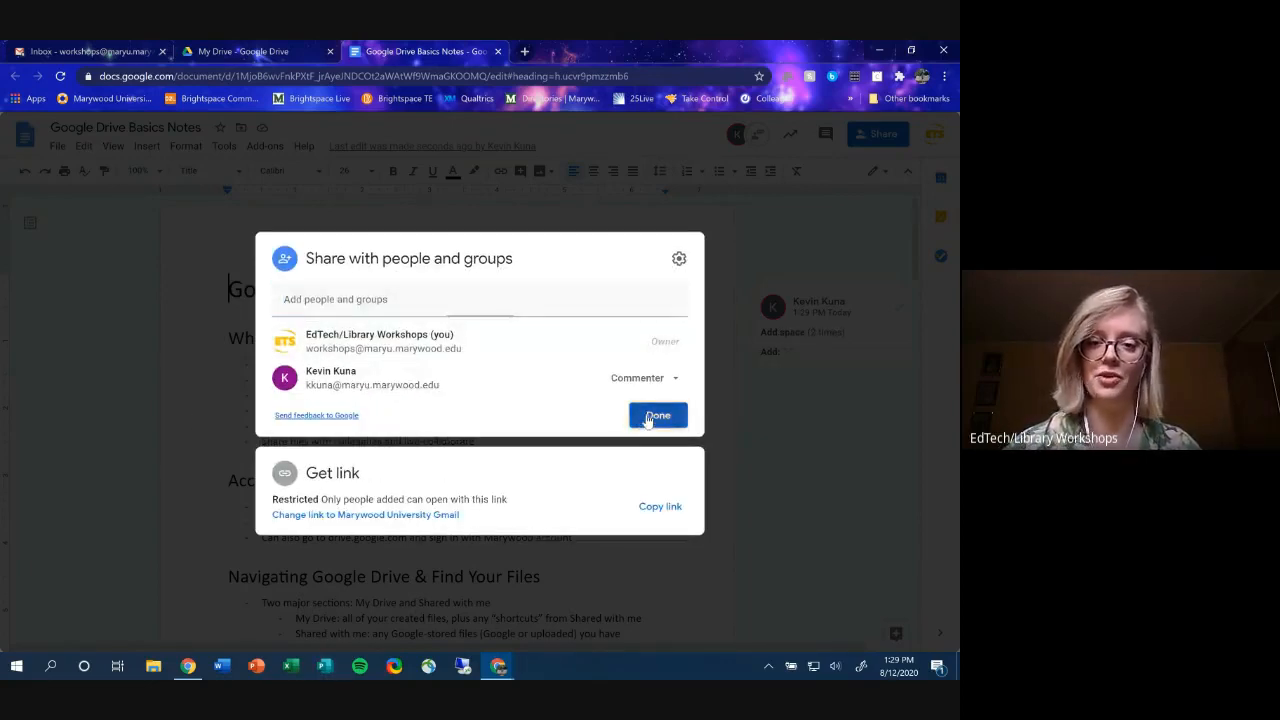
click(655, 416)
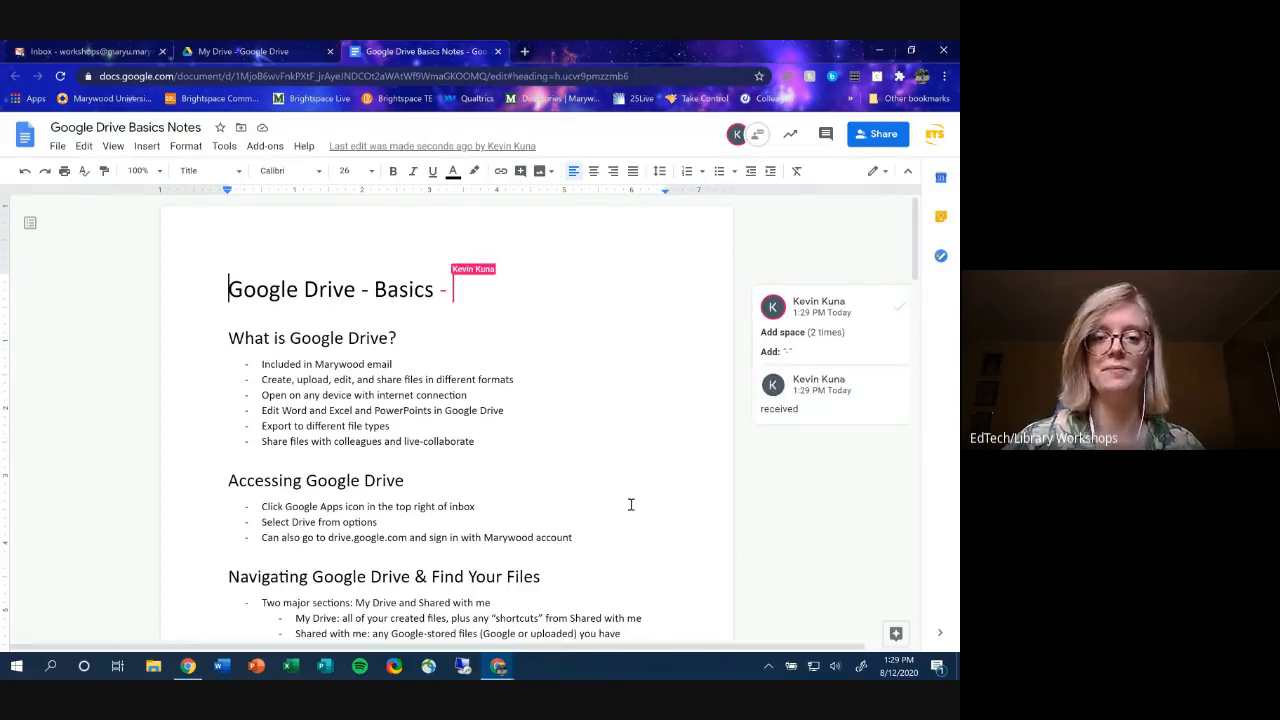
- Send the collaborator 'Thanks a bunch!' in chat, then accept their suggested dash after the title
click(757, 134)
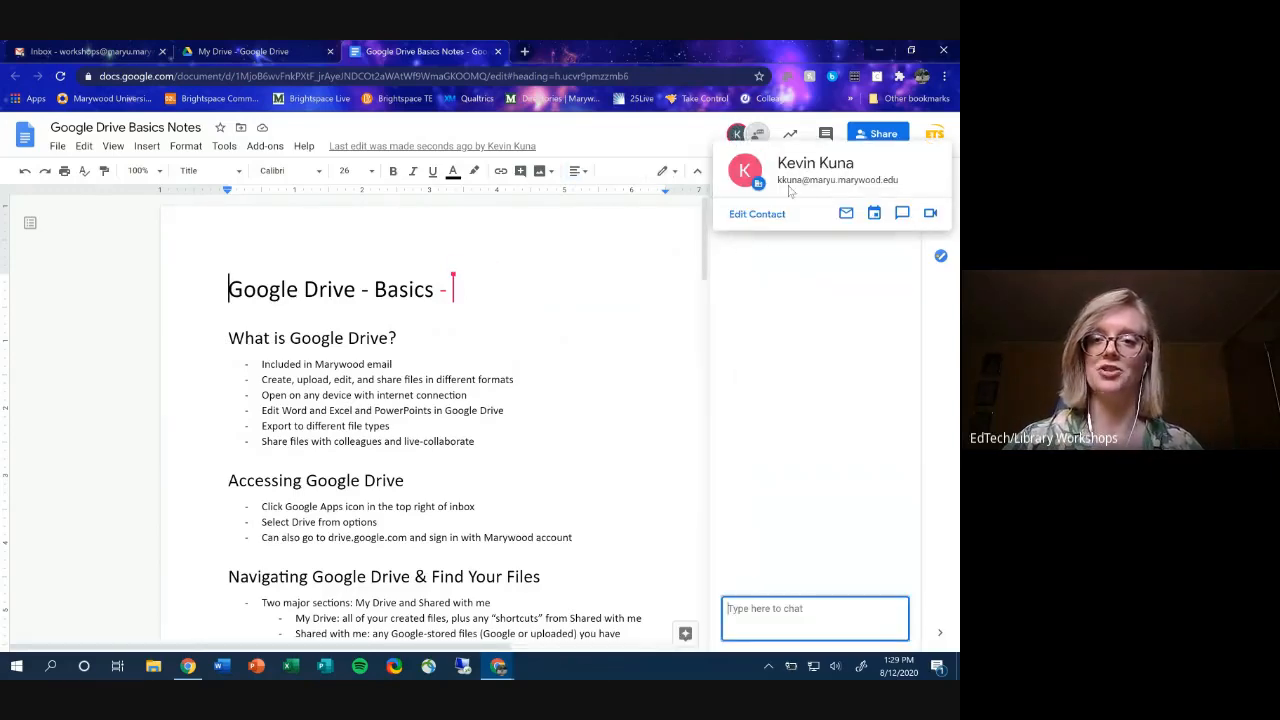
text(Thanks a)
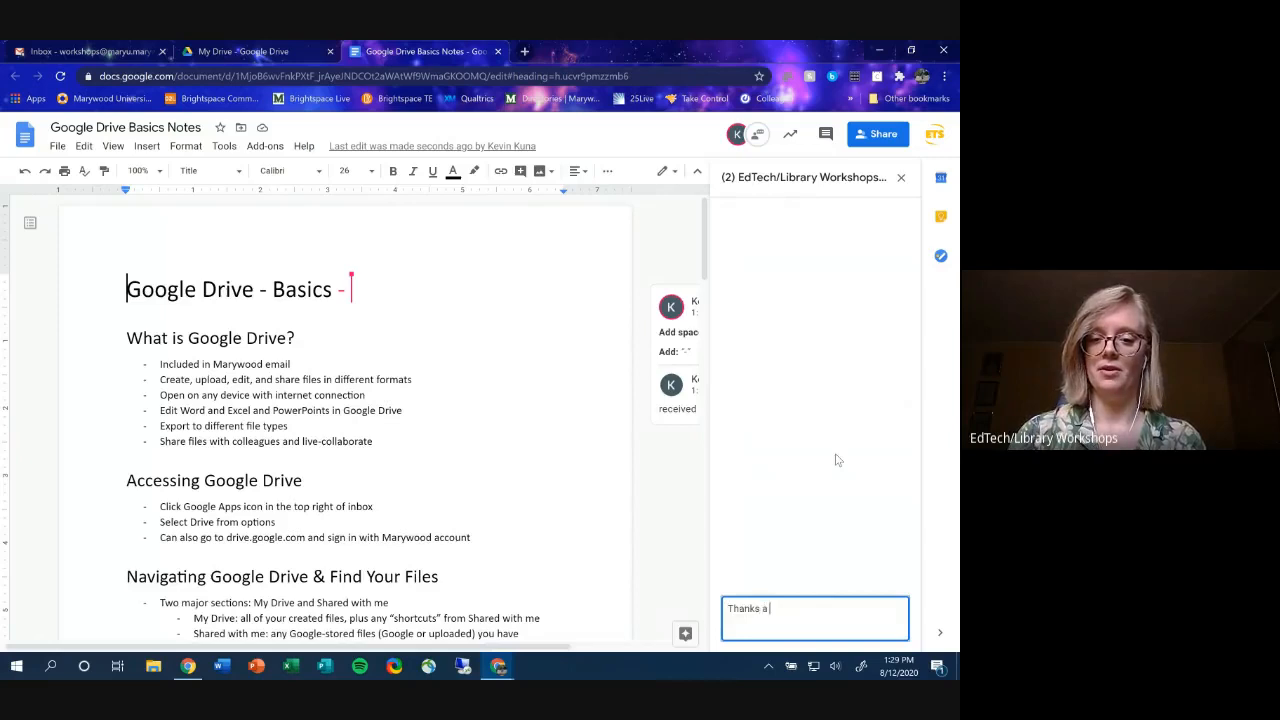
text( bunch!)
key(Return)
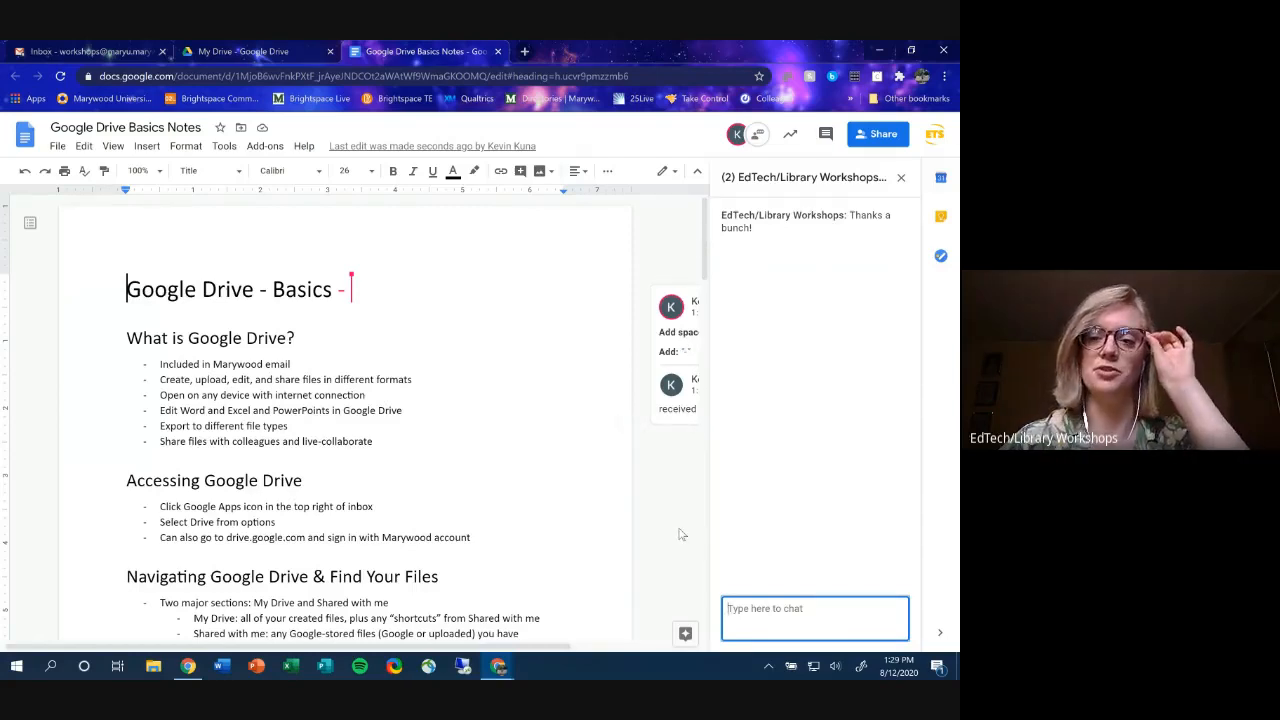
click(901, 180)
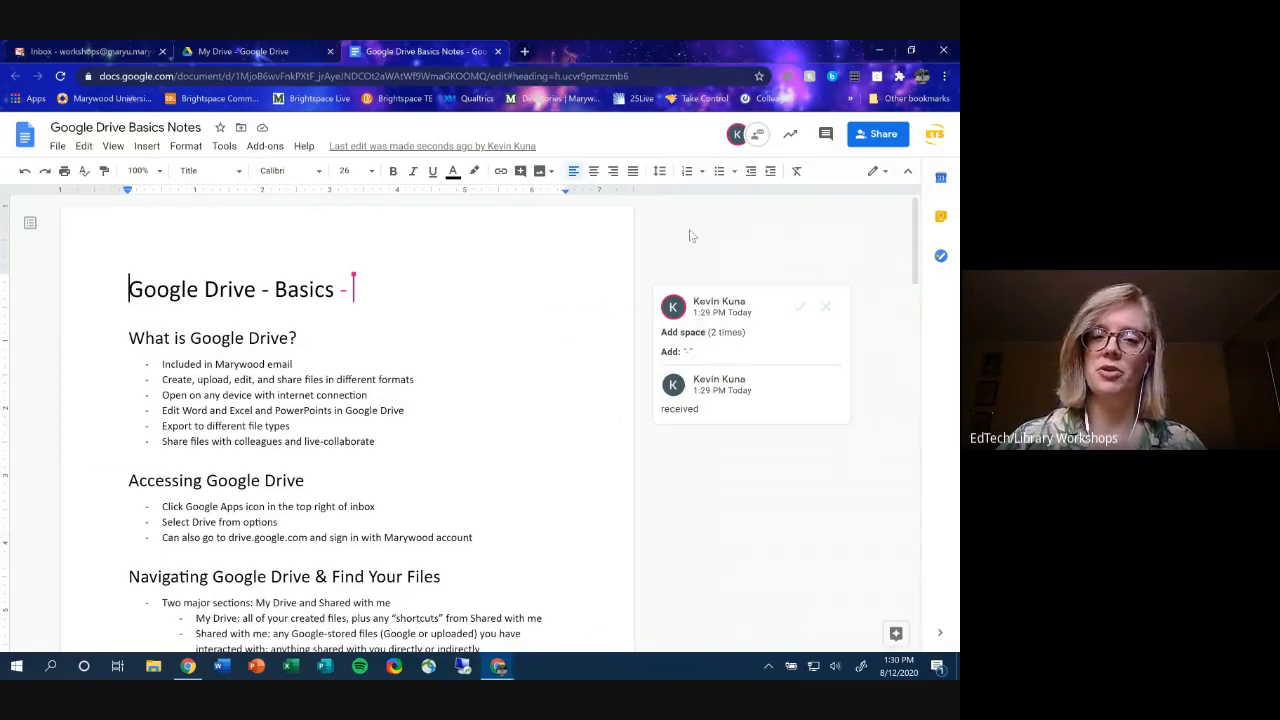
click(801, 308)
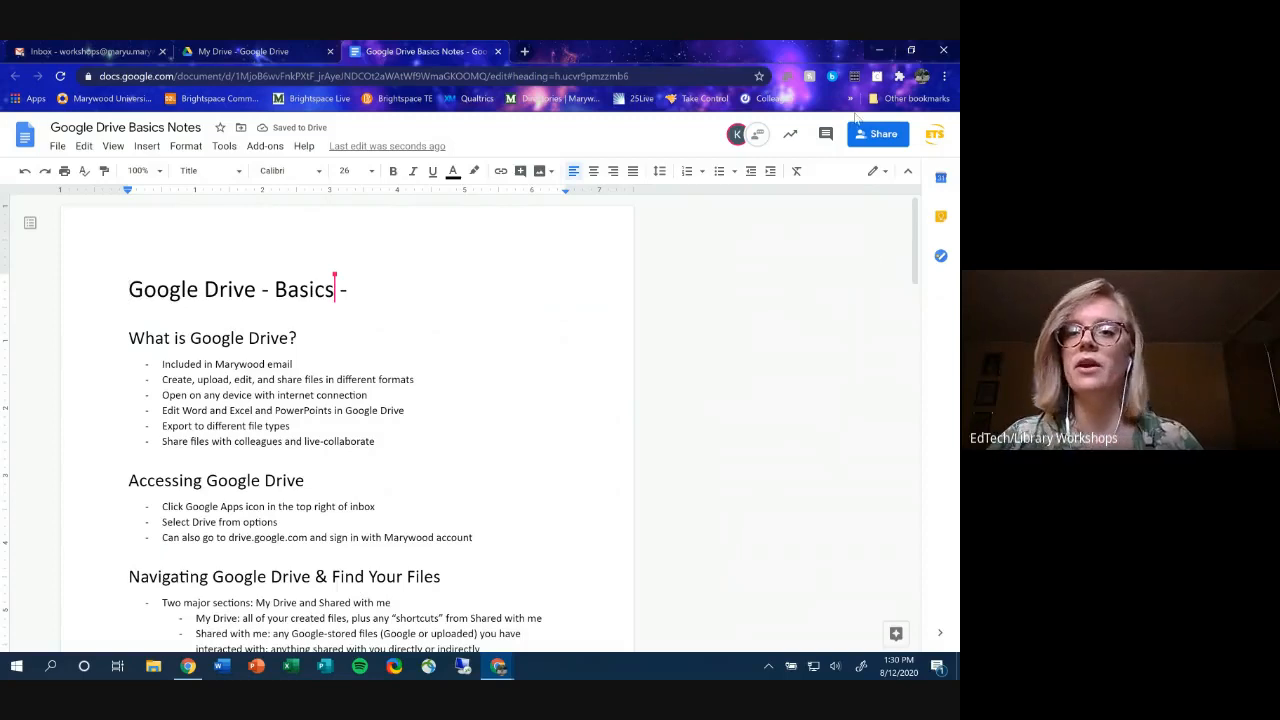
click(827, 136)
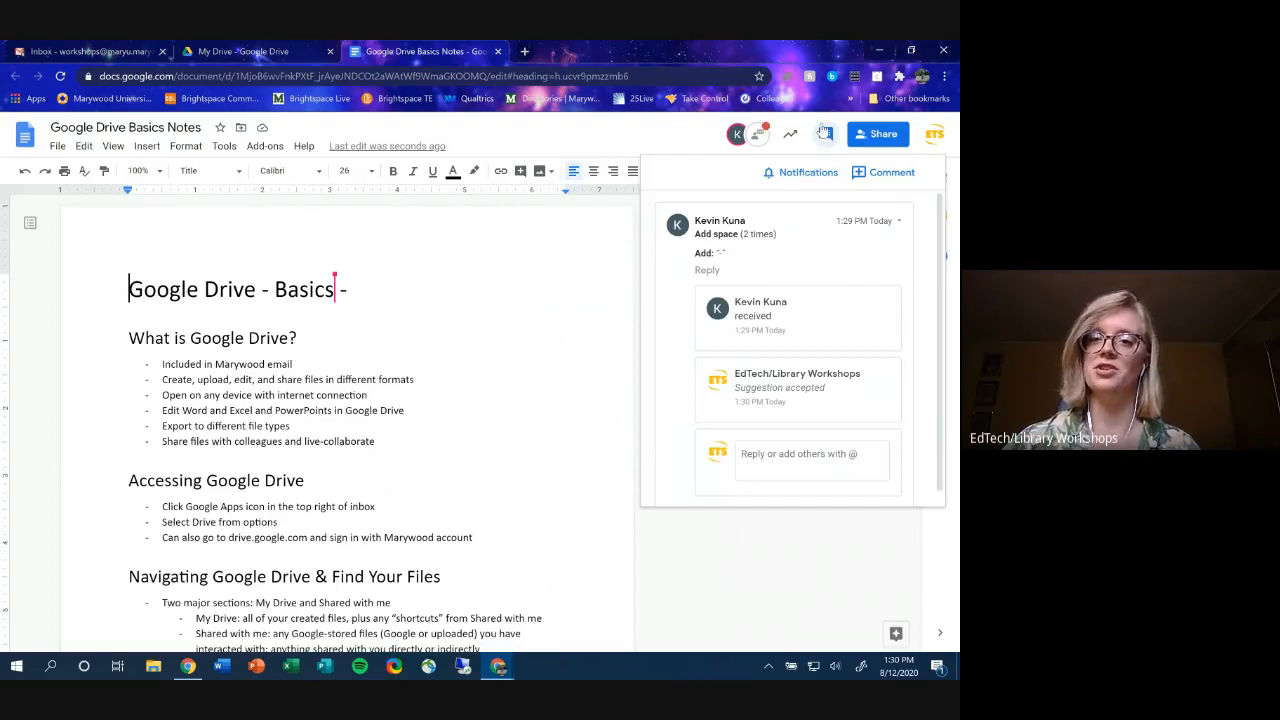
scroll(899, 271, down, 1)
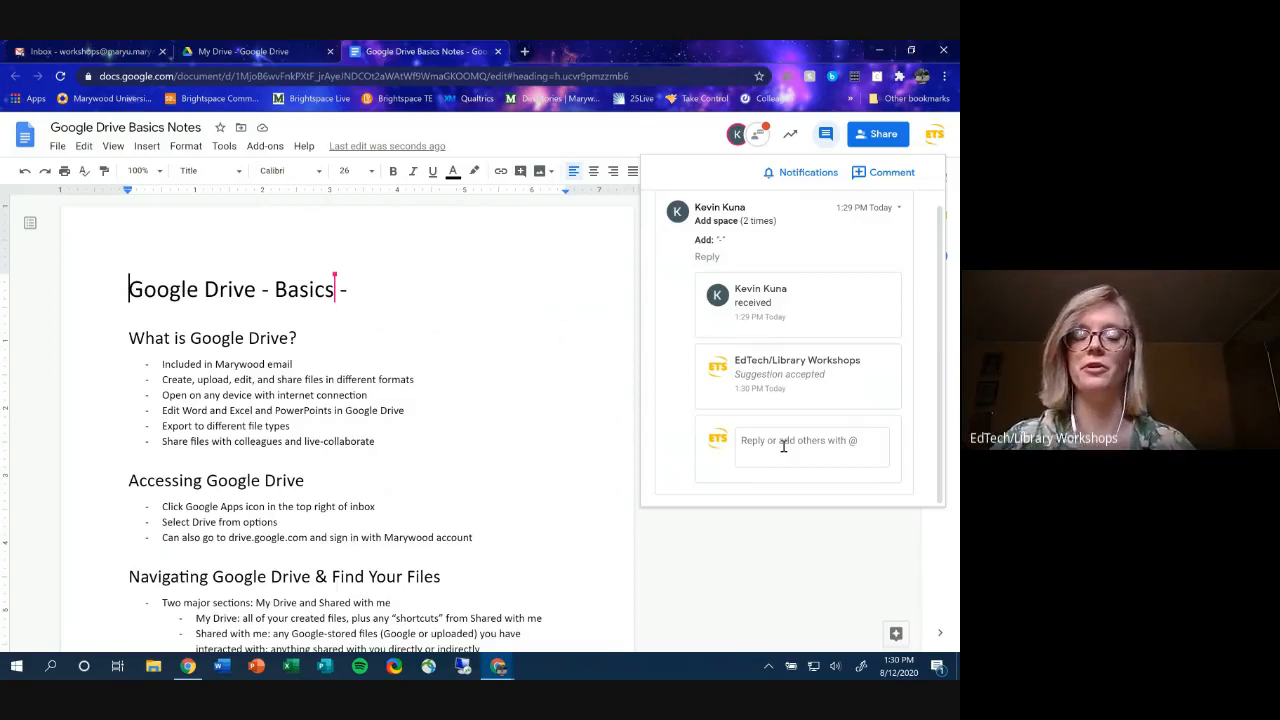
click(813, 551)
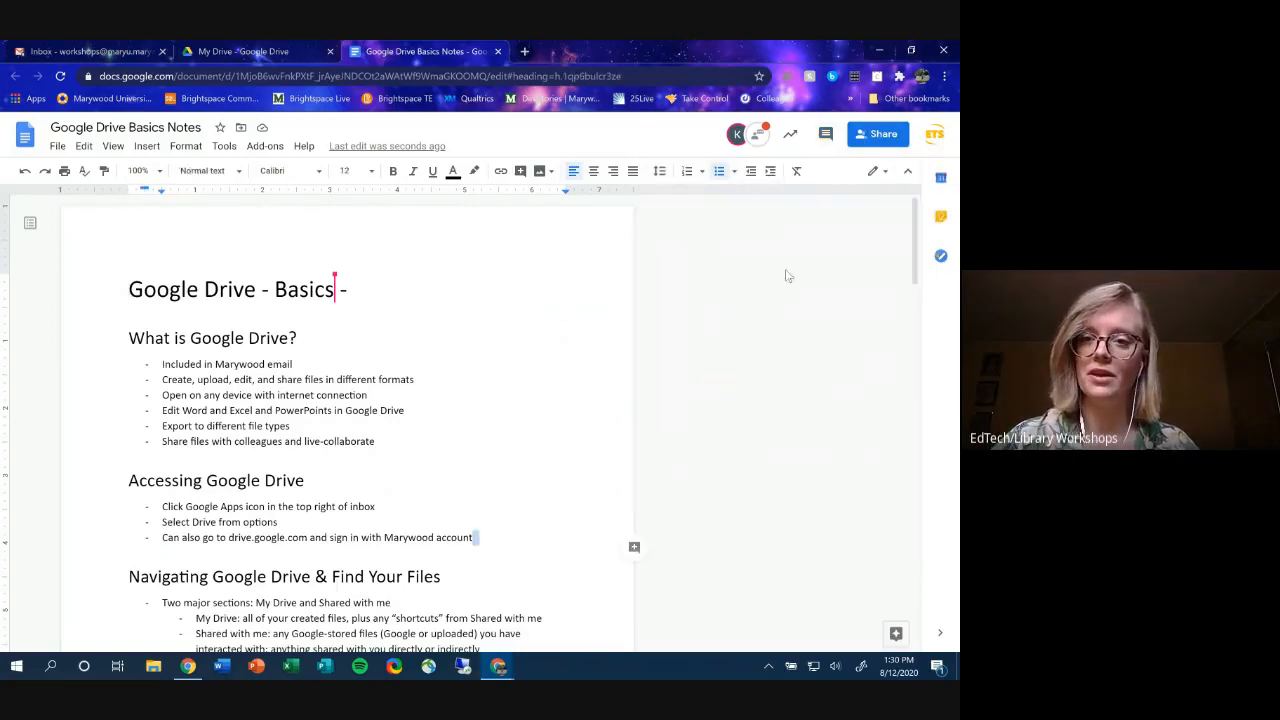
click(759, 136)
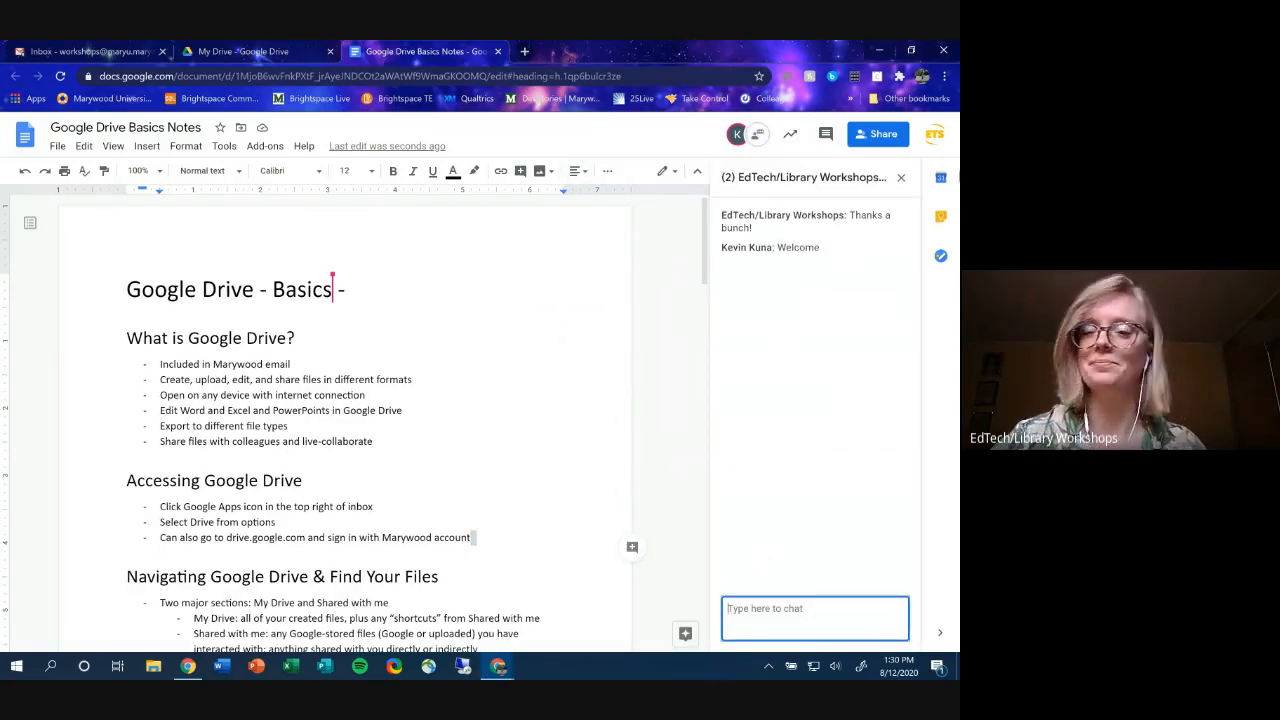
click(903, 178)
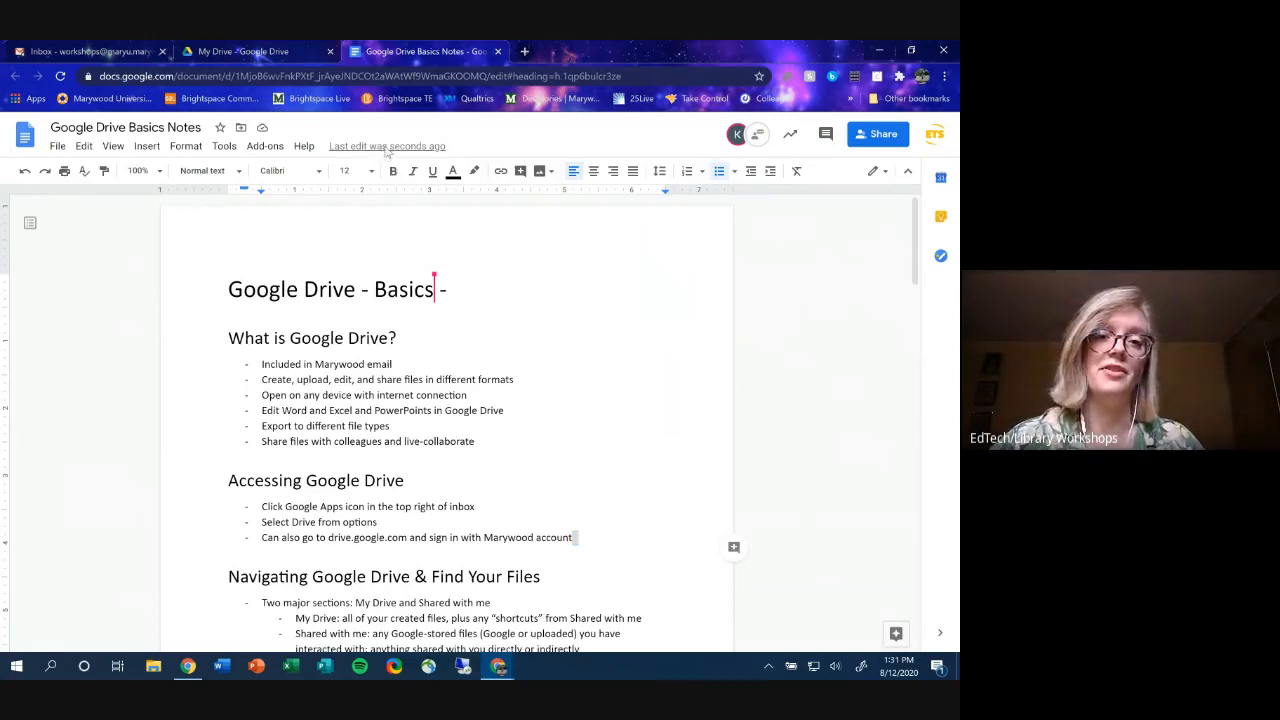
- Open Version history and expand the August 12, 12:55 PM version group
click(386, 147)
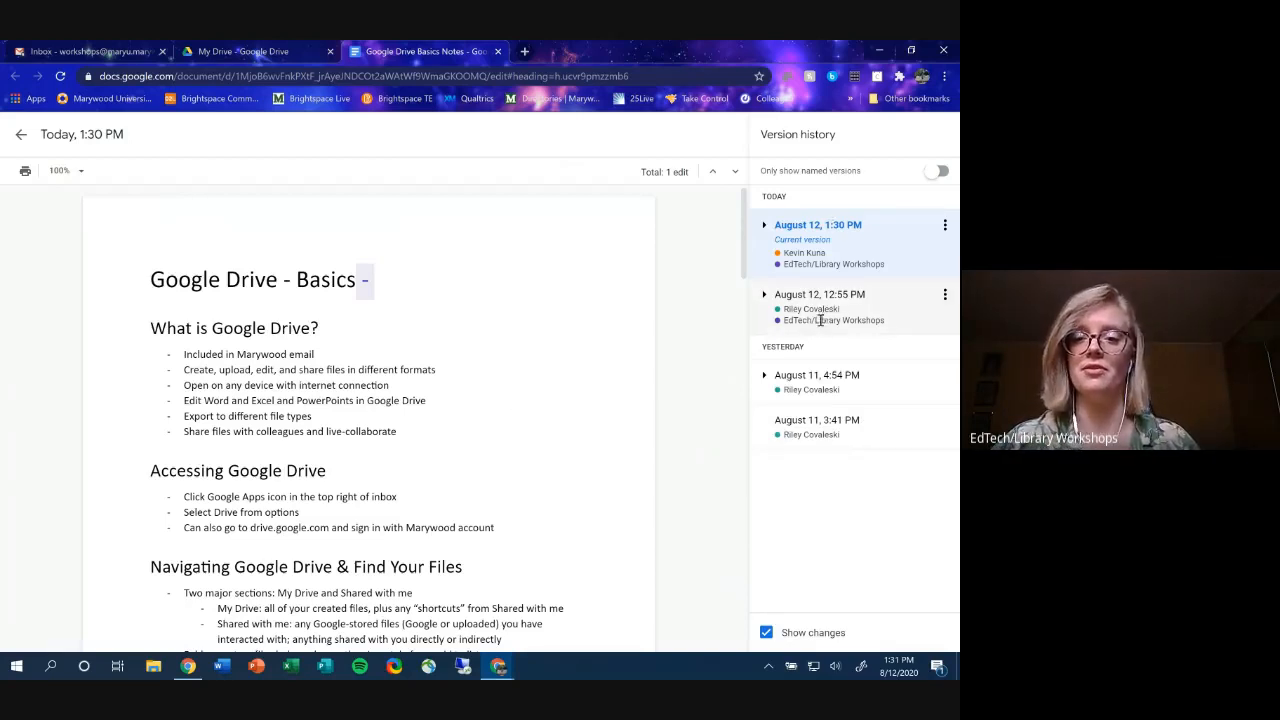
click(765, 294)
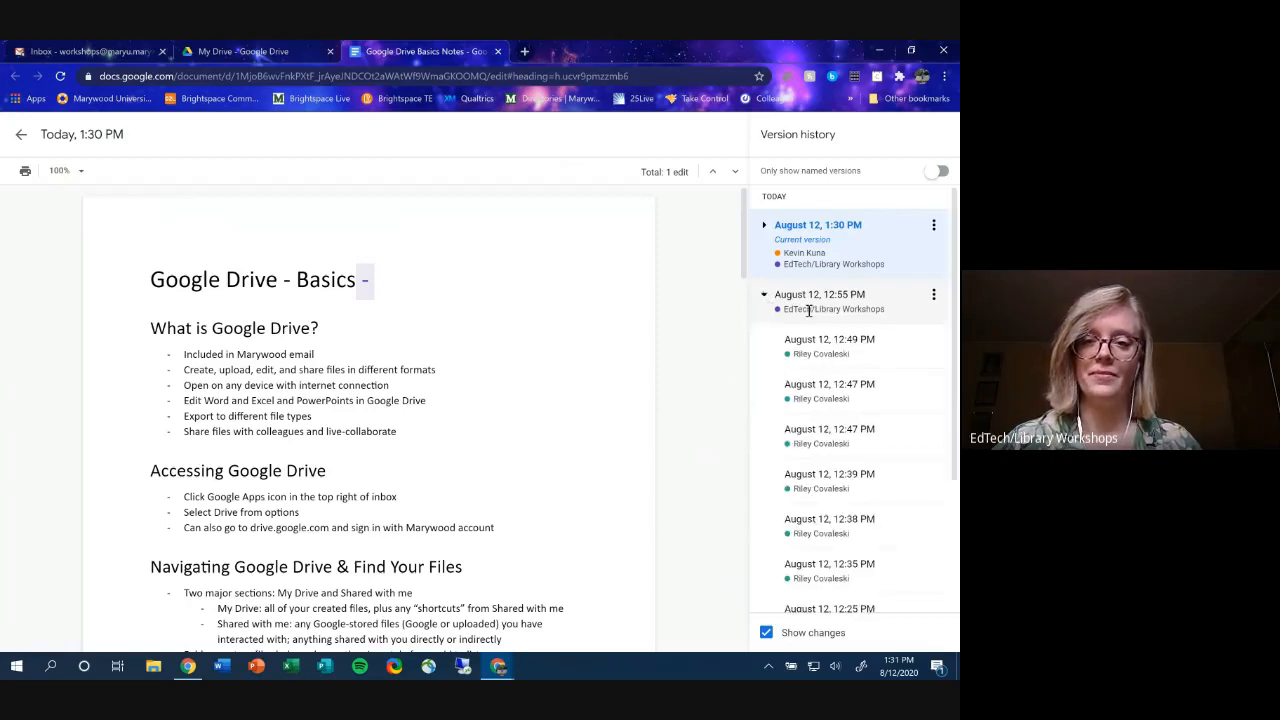
scroll(845, 320, down, 2)
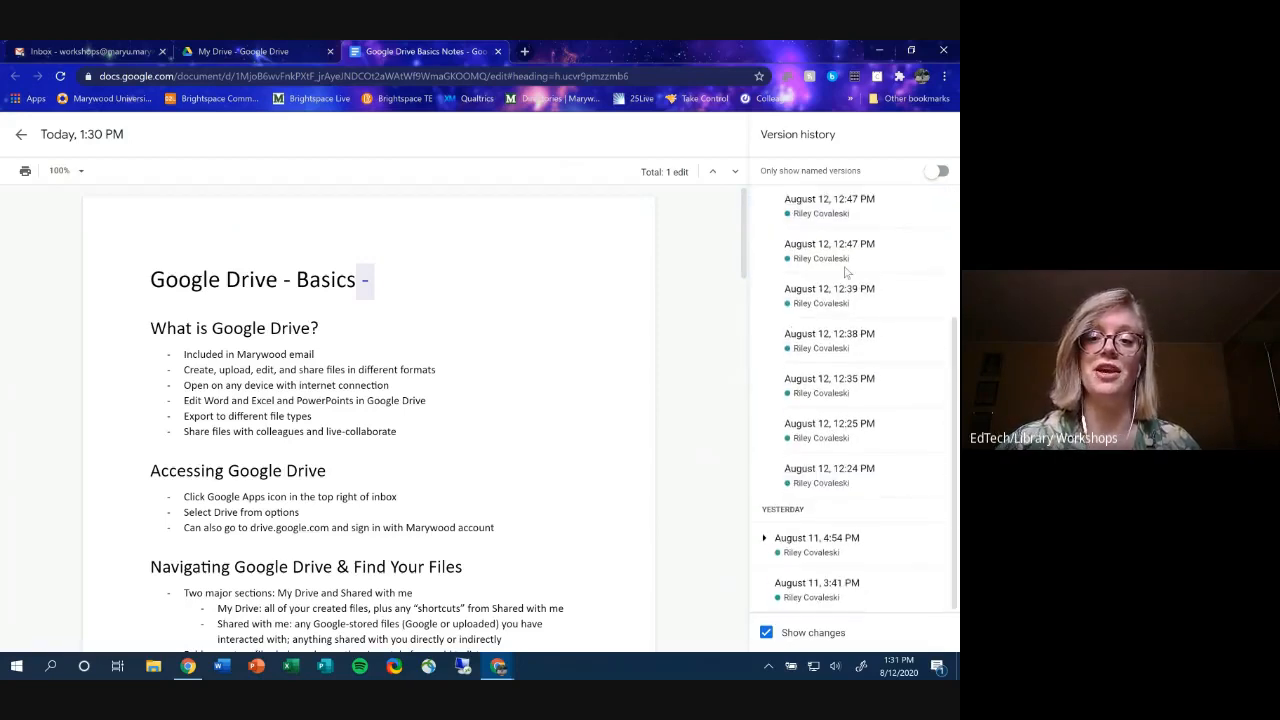
scroll(838, 400, up, 3)
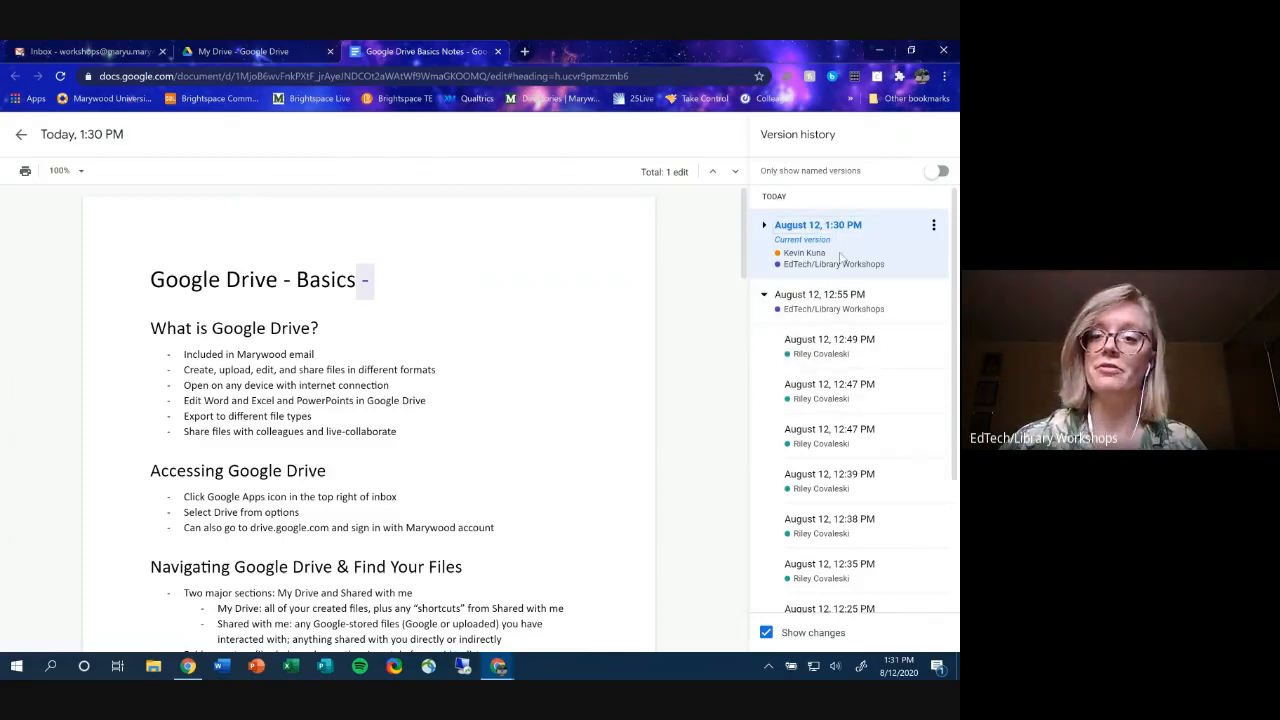
mouse_move(363, 281)
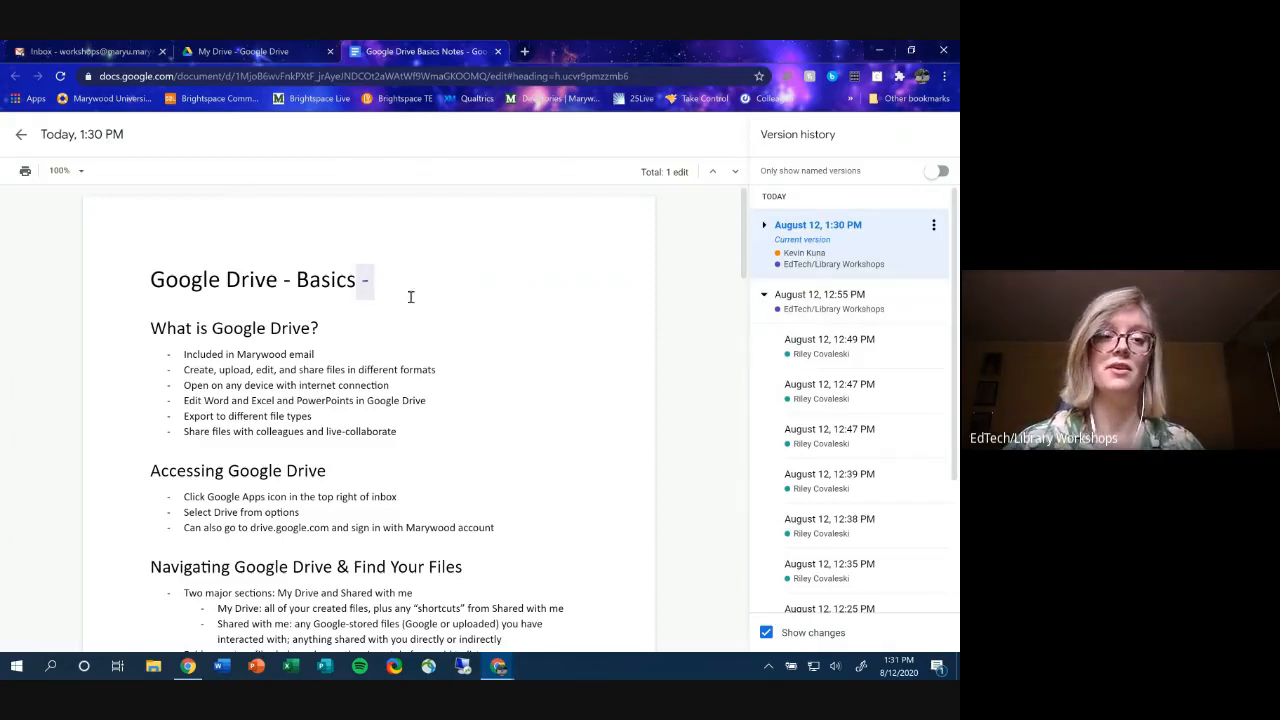
scroll(478, 300, down, 15)
scroll(478, 300, down, 5)
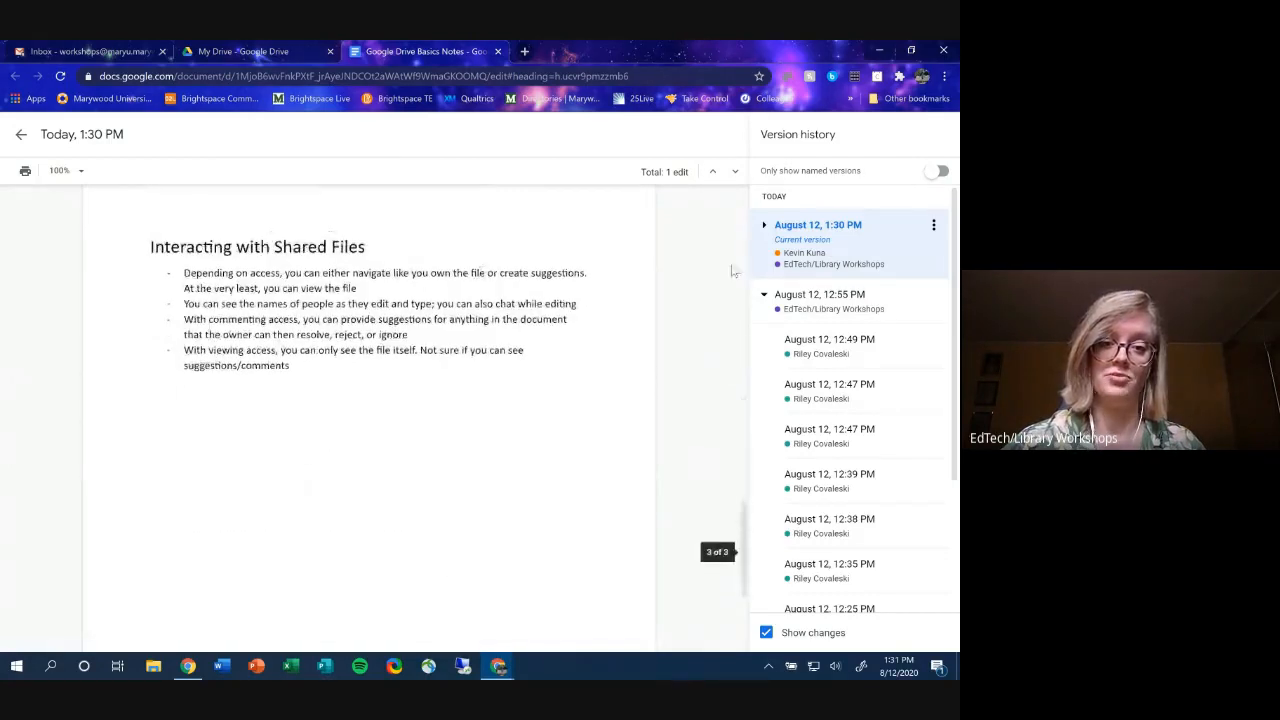
- Preview the August 12, 12:55 PM version and look over its highlighted edit
click(842, 294)
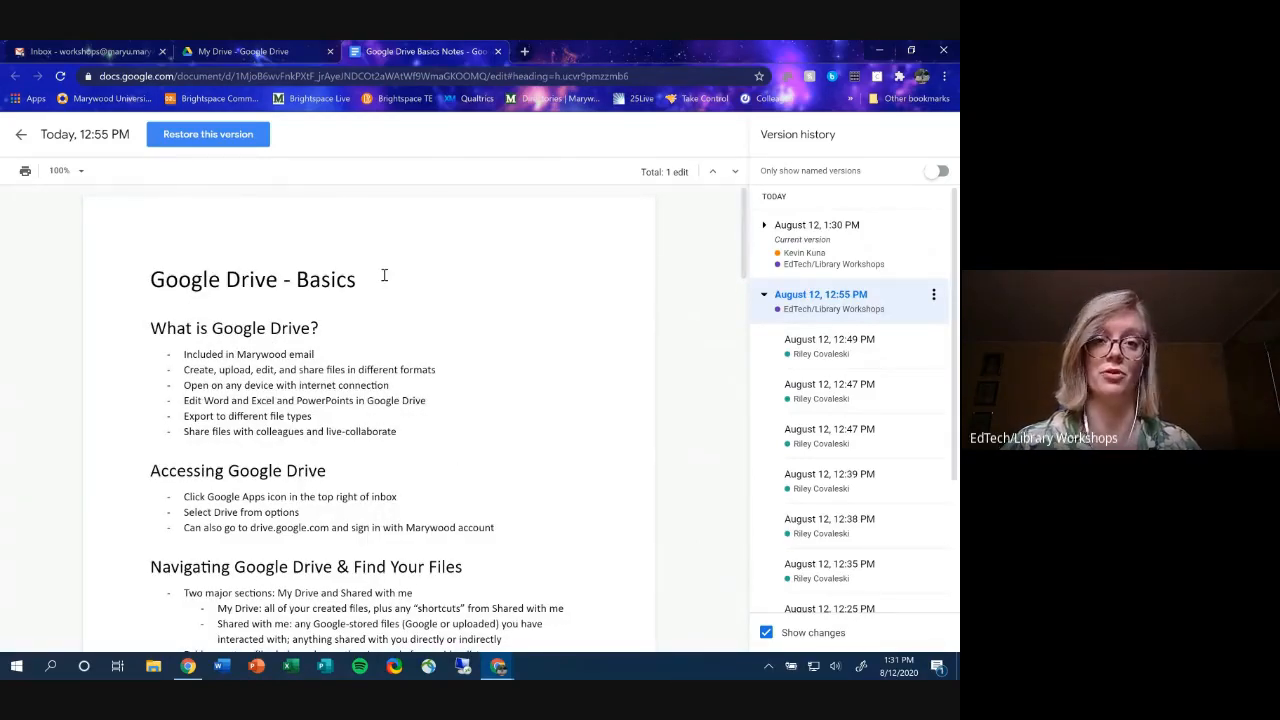
scroll(383, 278, down, 8)
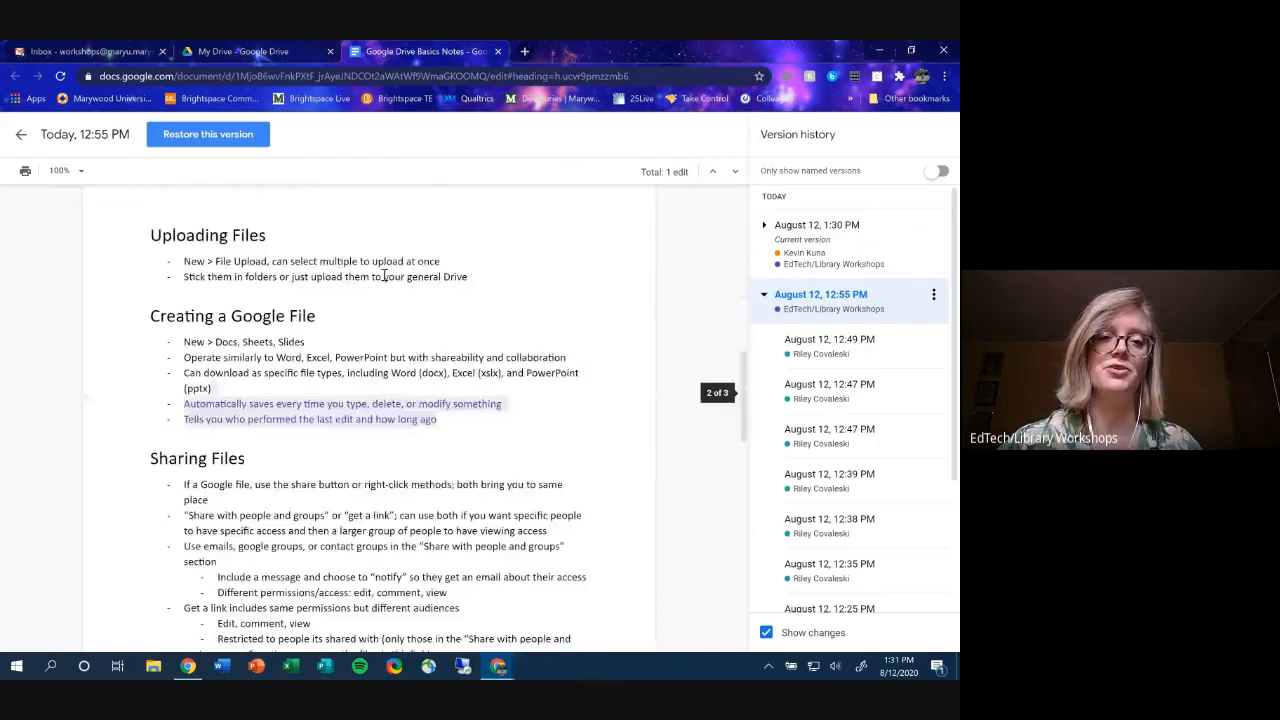
scroll(383, 283, up, 1)
scroll(320, 395, down, 10)
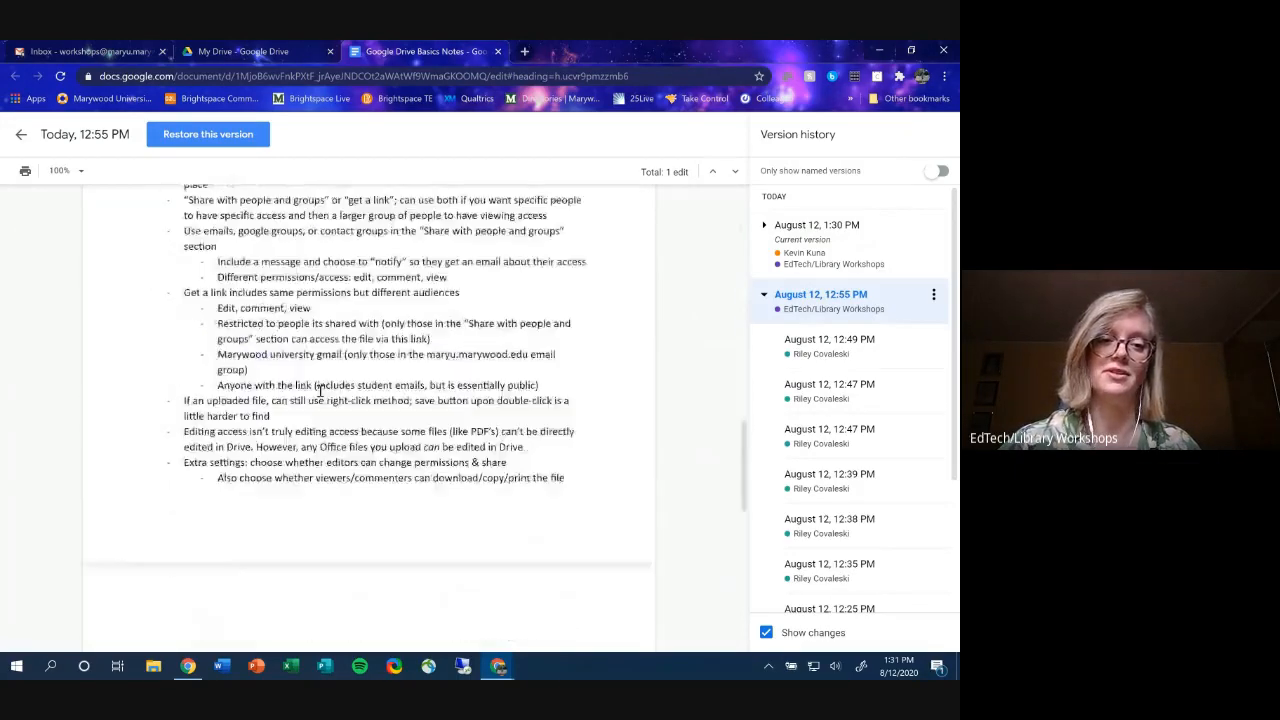
scroll(184, 298, up, 10)
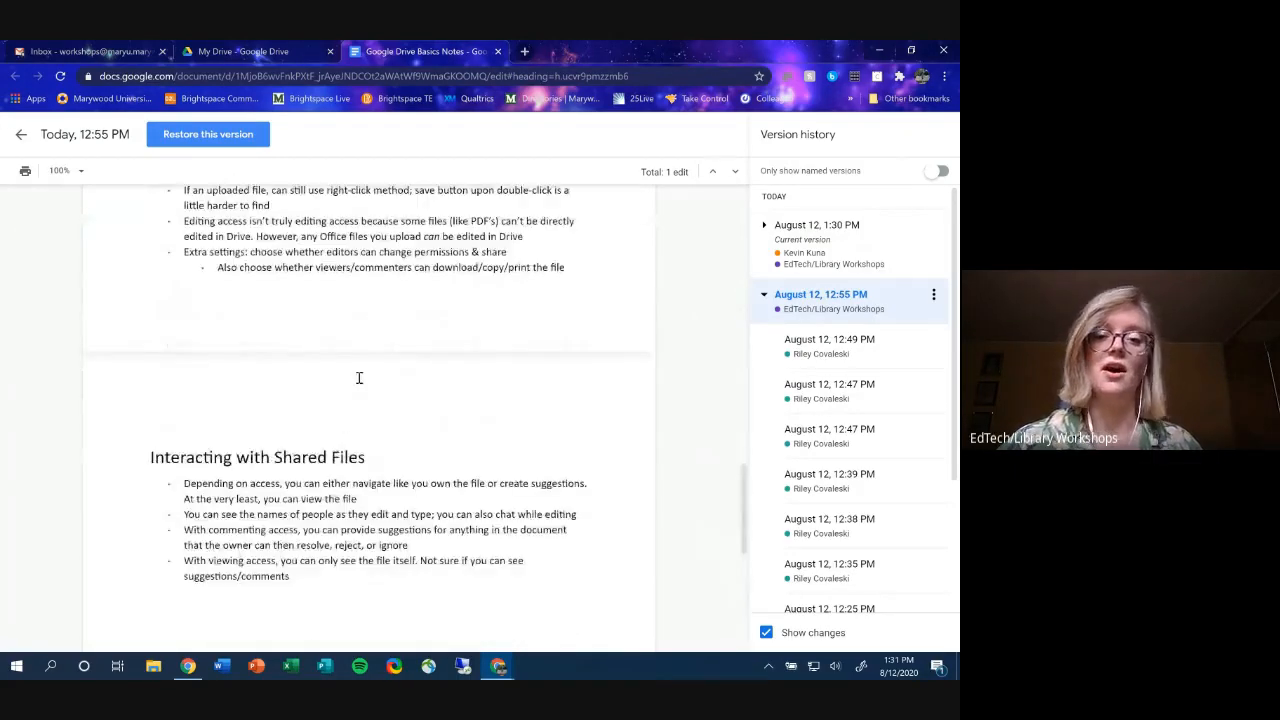
scroll(356, 413, up, 3)
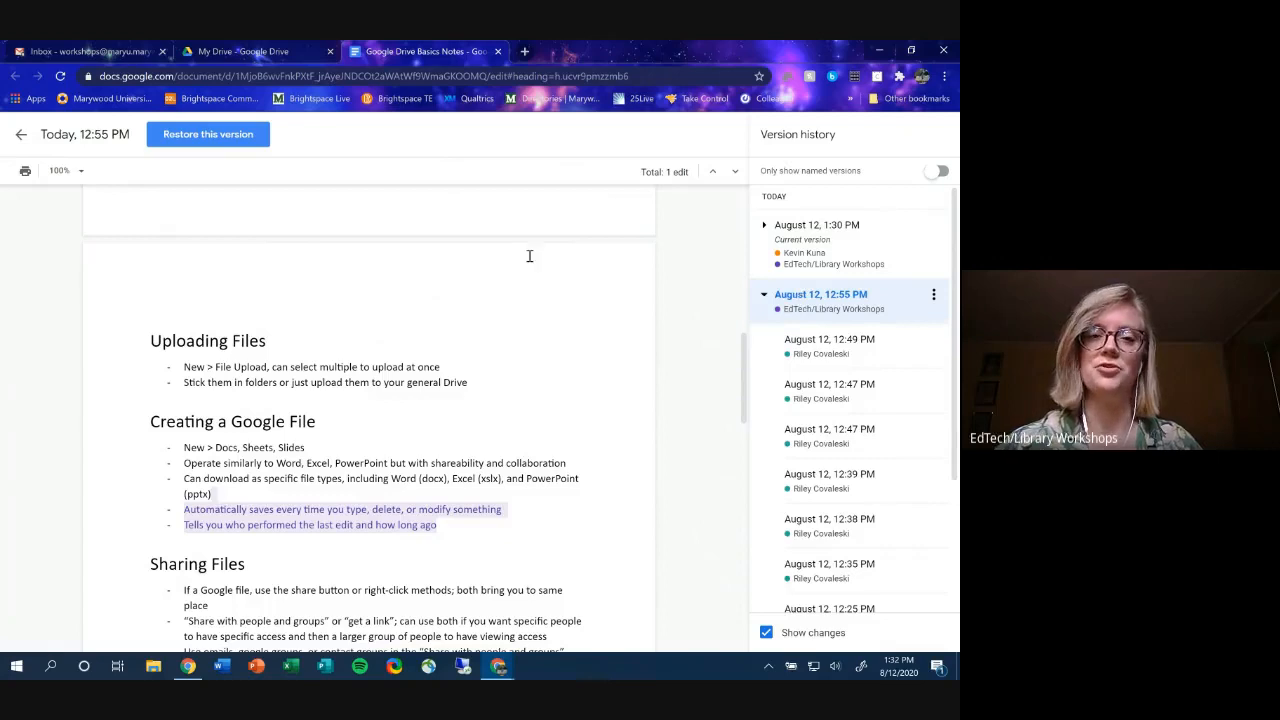
- Exit version history, then add and delete a '!' after the 'What is Google Drive?' heading
click(20, 138)
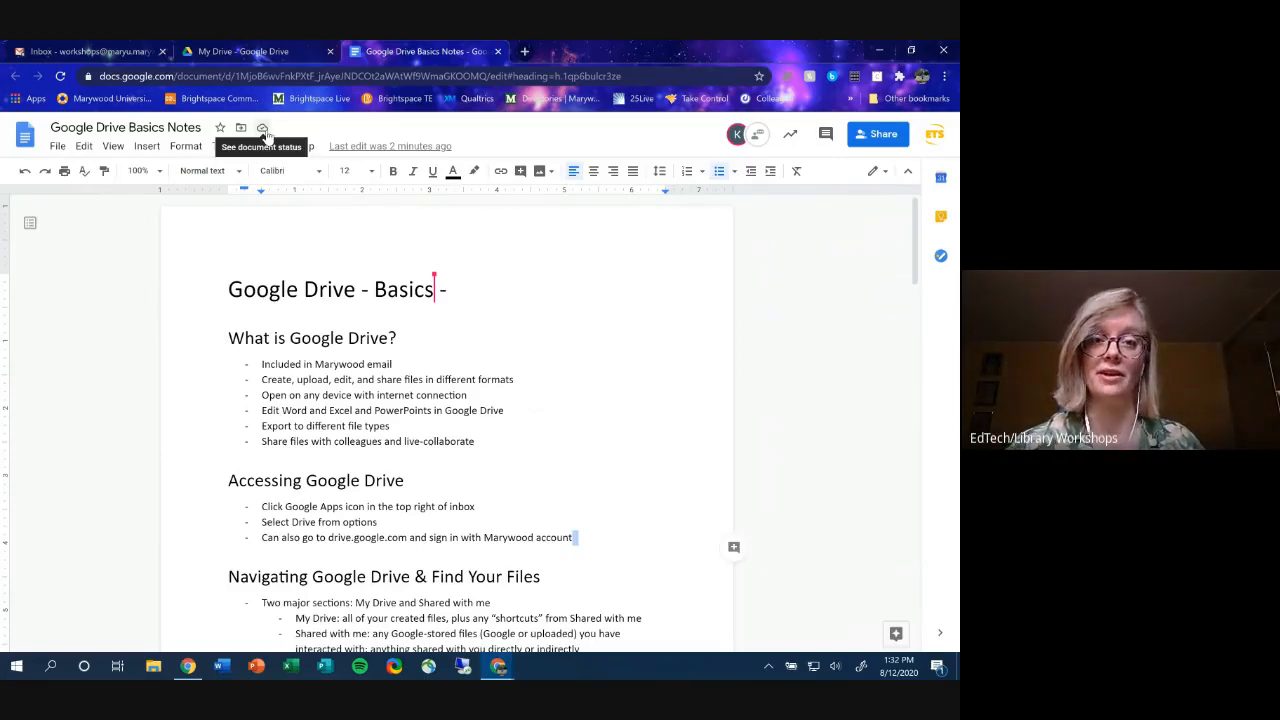
click(415, 337)
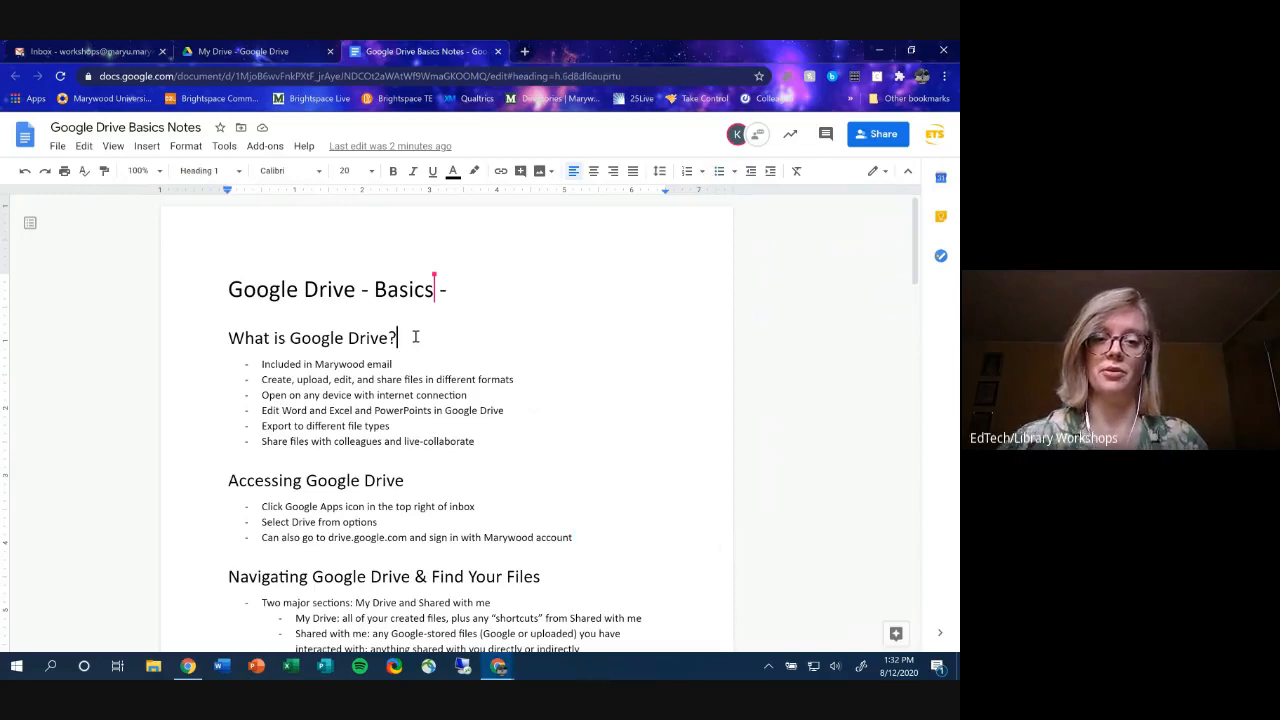
text(!)
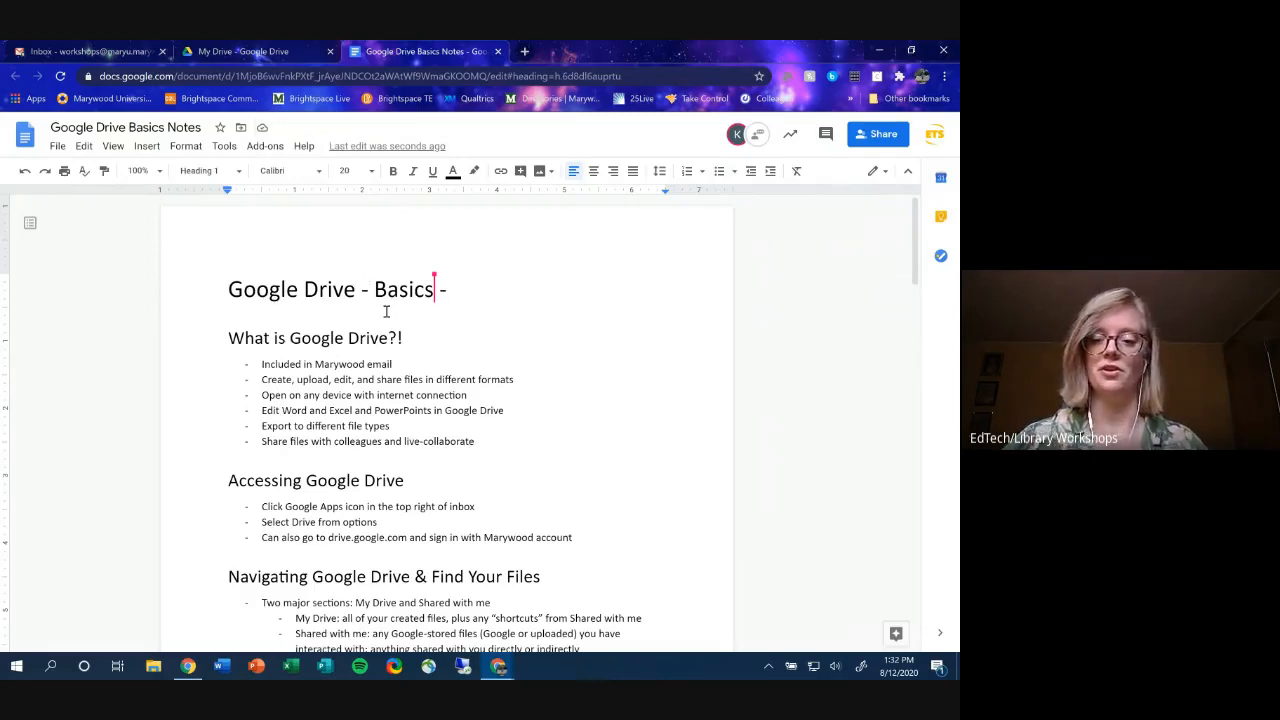
key(BackSpace)
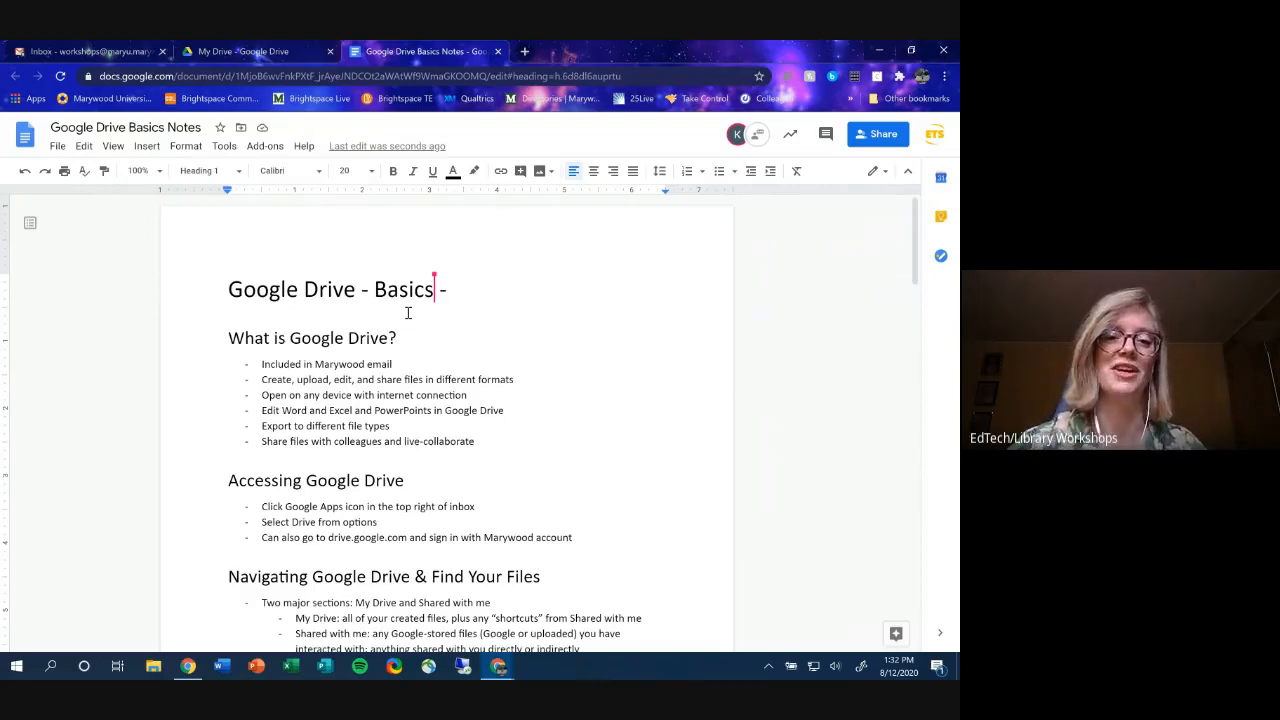
click(459, 341)
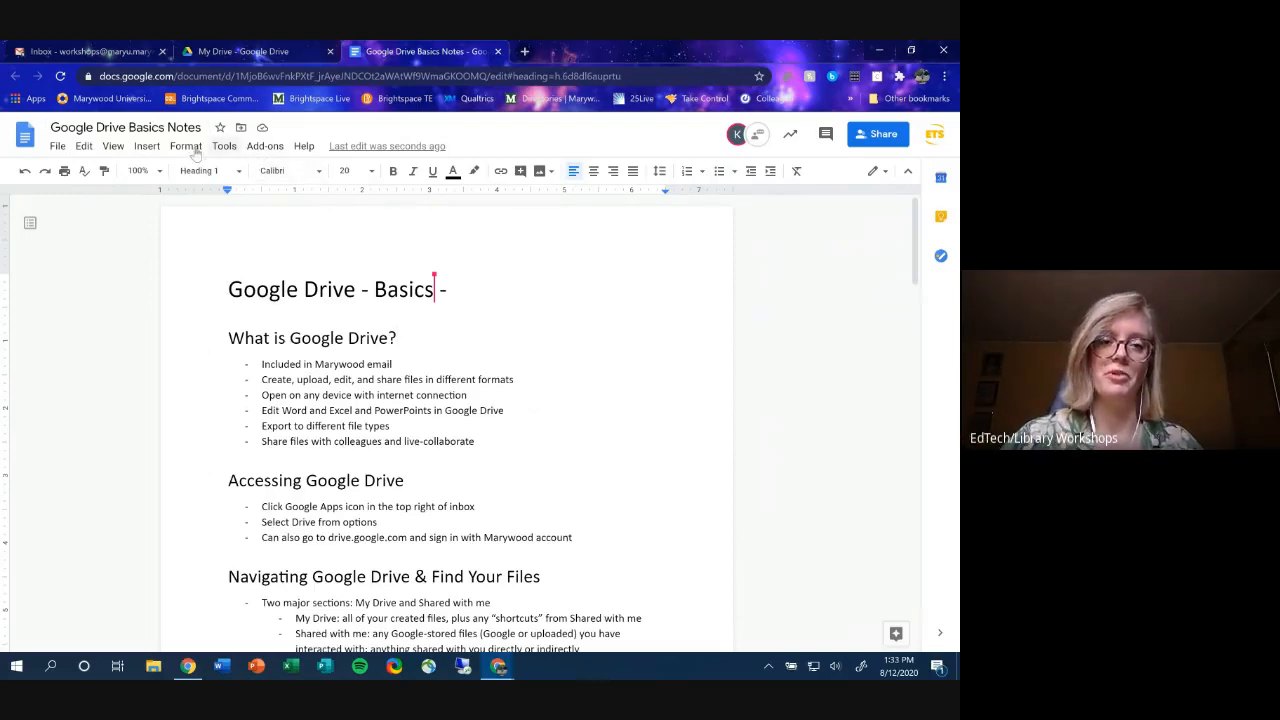
click(57, 146)
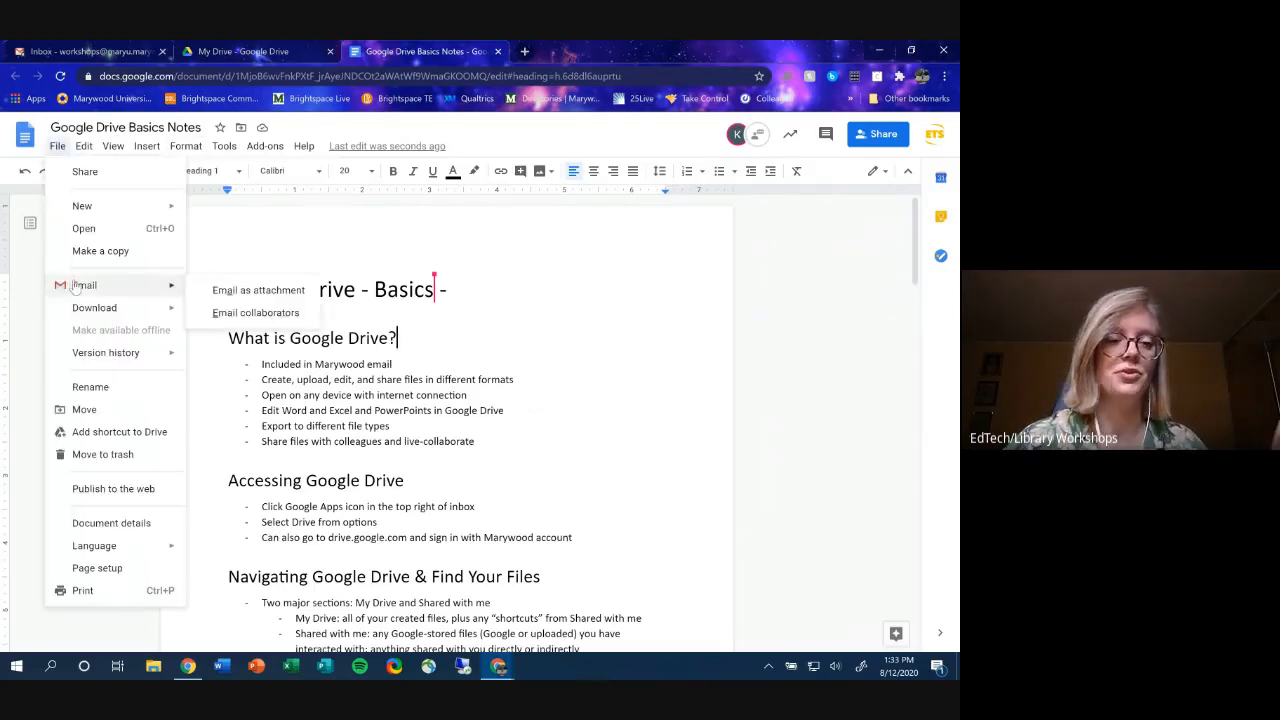
mouse_move(115, 305)
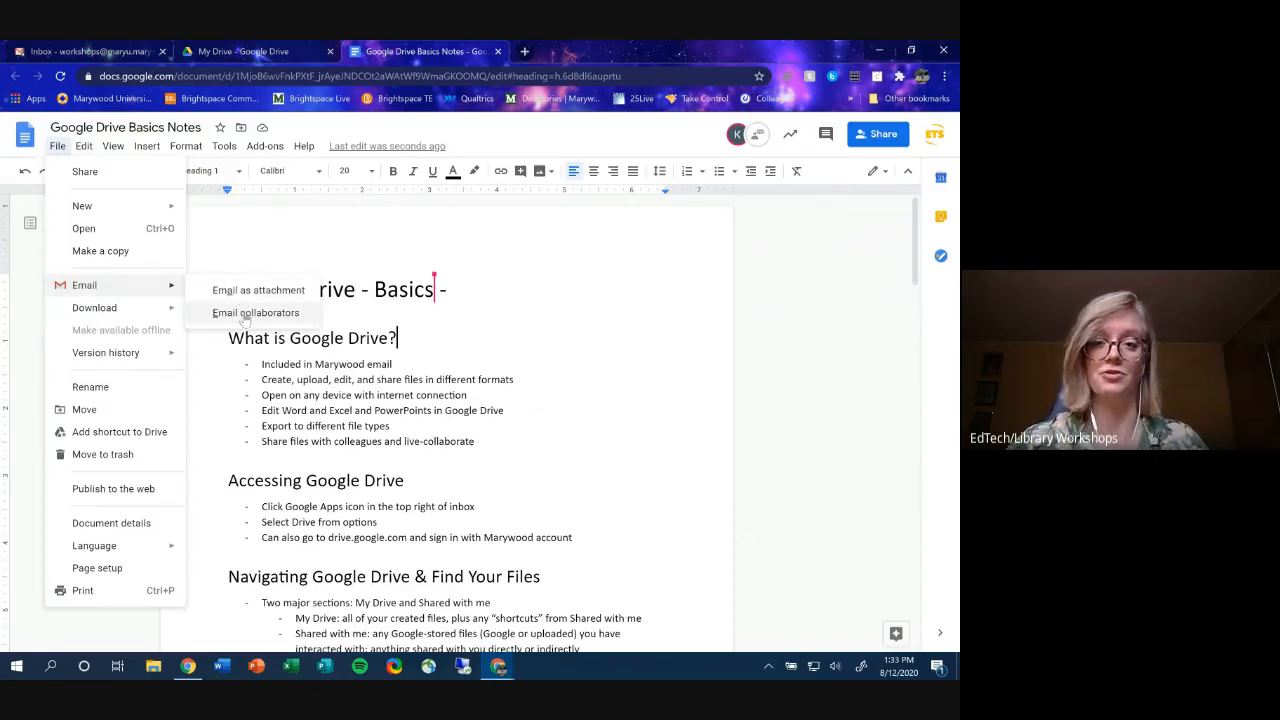
click(260, 290)
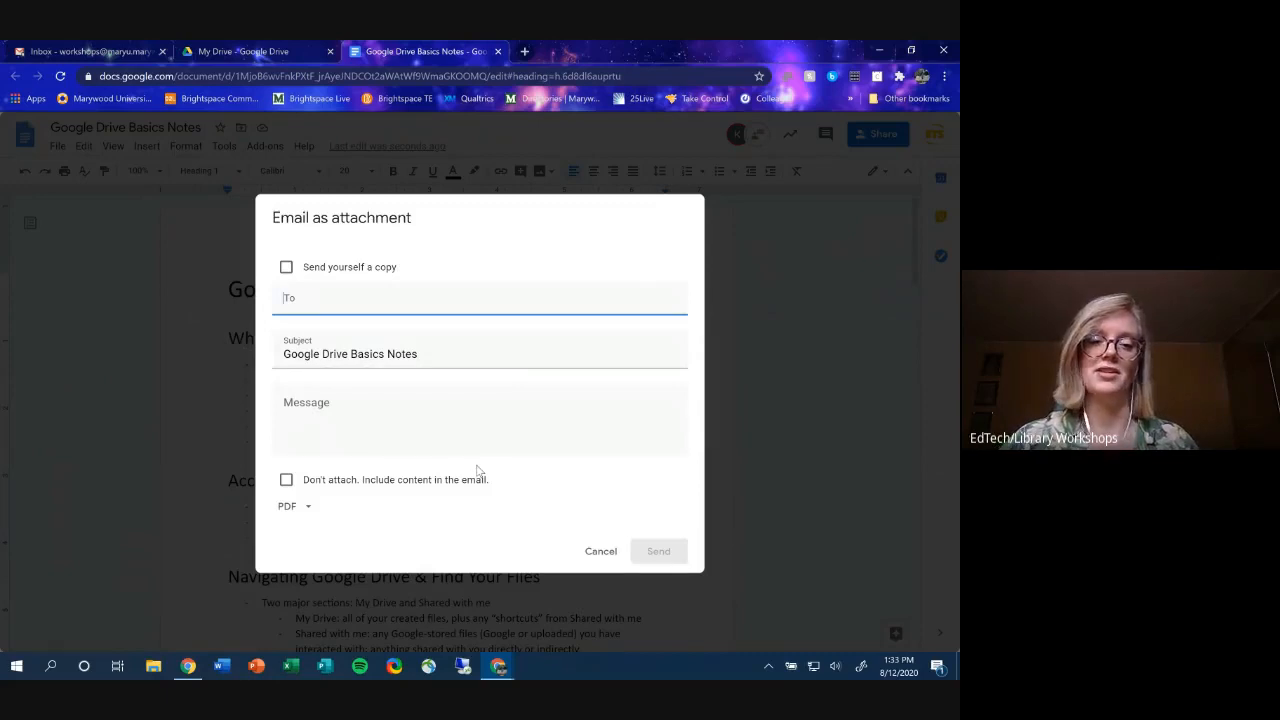
click(602, 553)
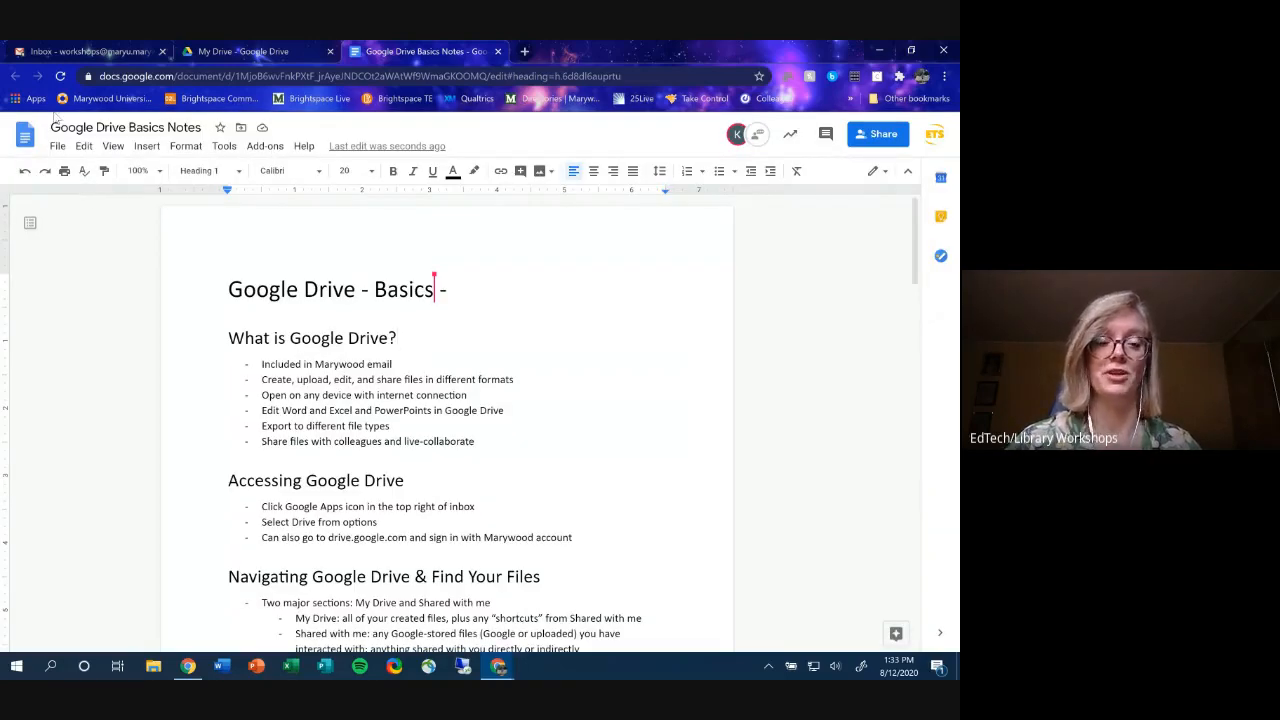
click(58, 148)
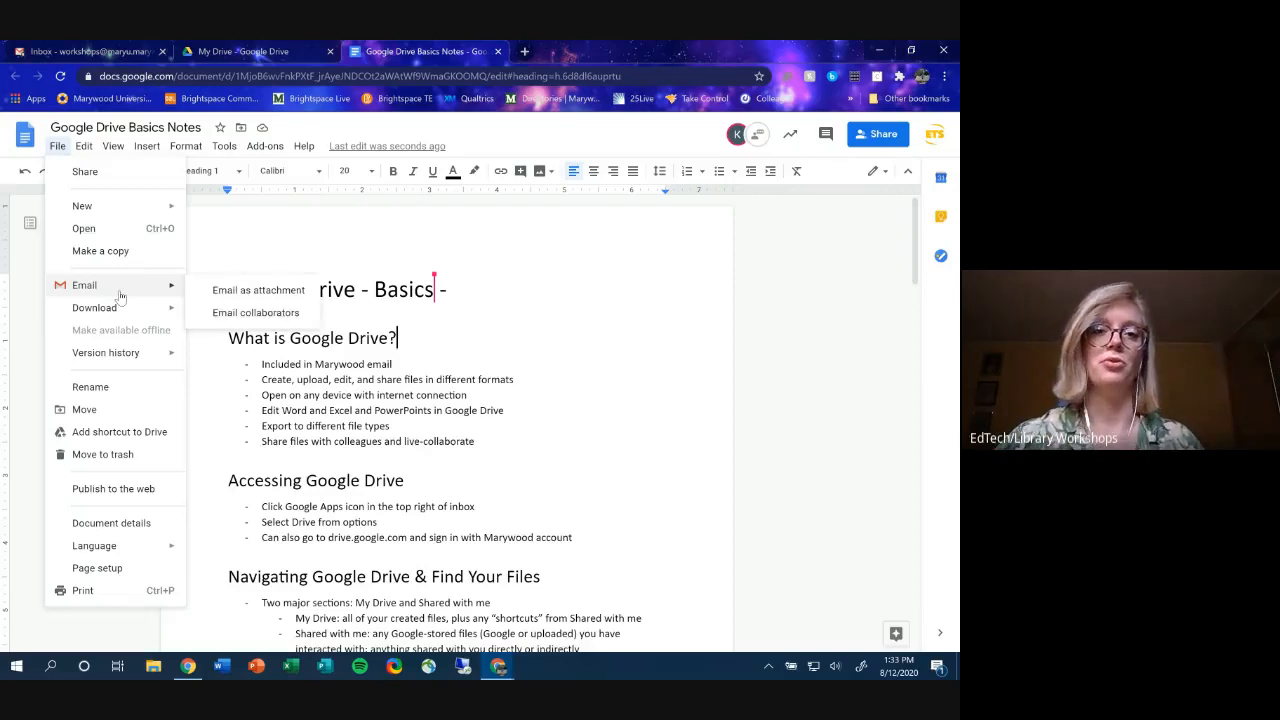
mouse_move(84, 146)
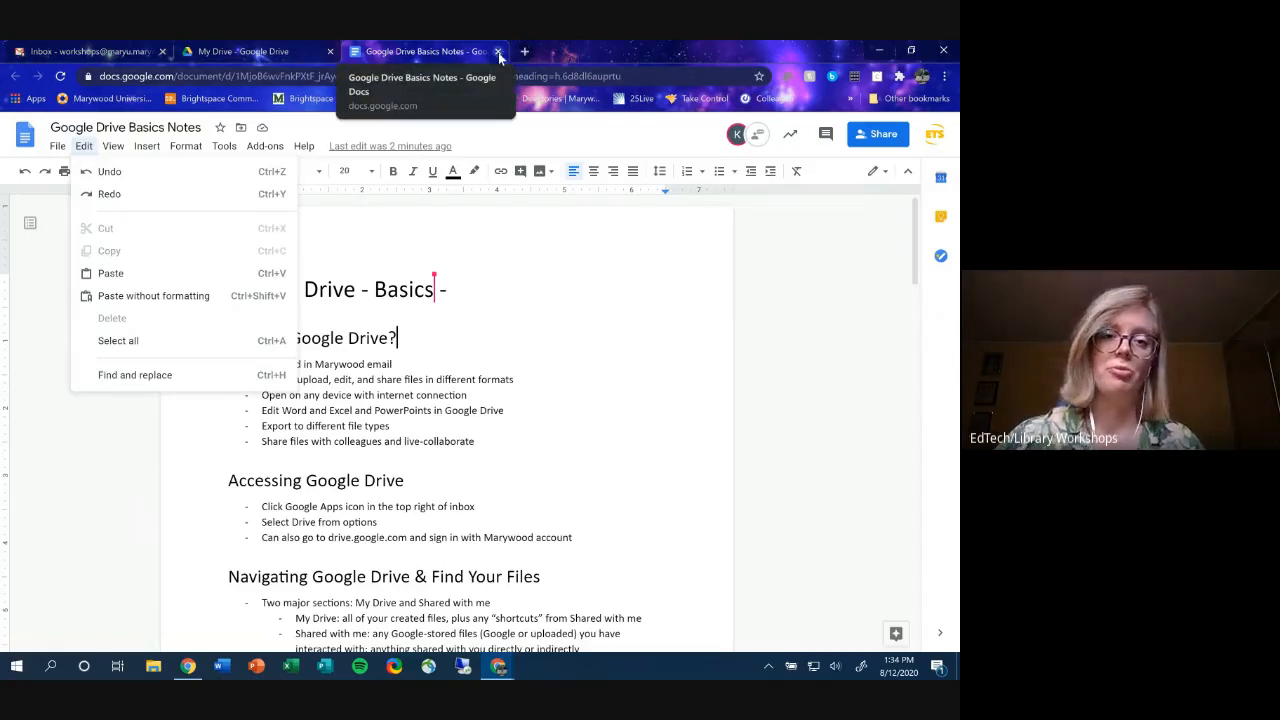
- Close the document and move the Enrollment Forecasting file into the Images folder in My Drive
click(512, 338)
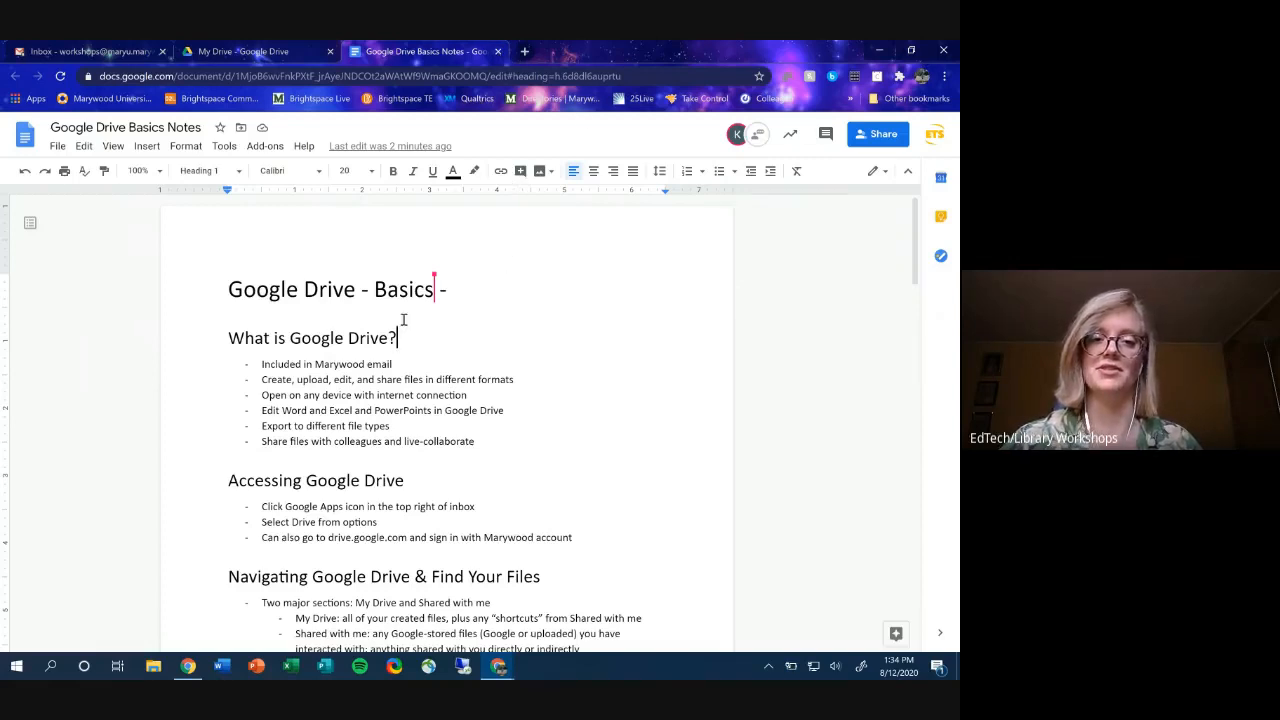
click(499, 51)
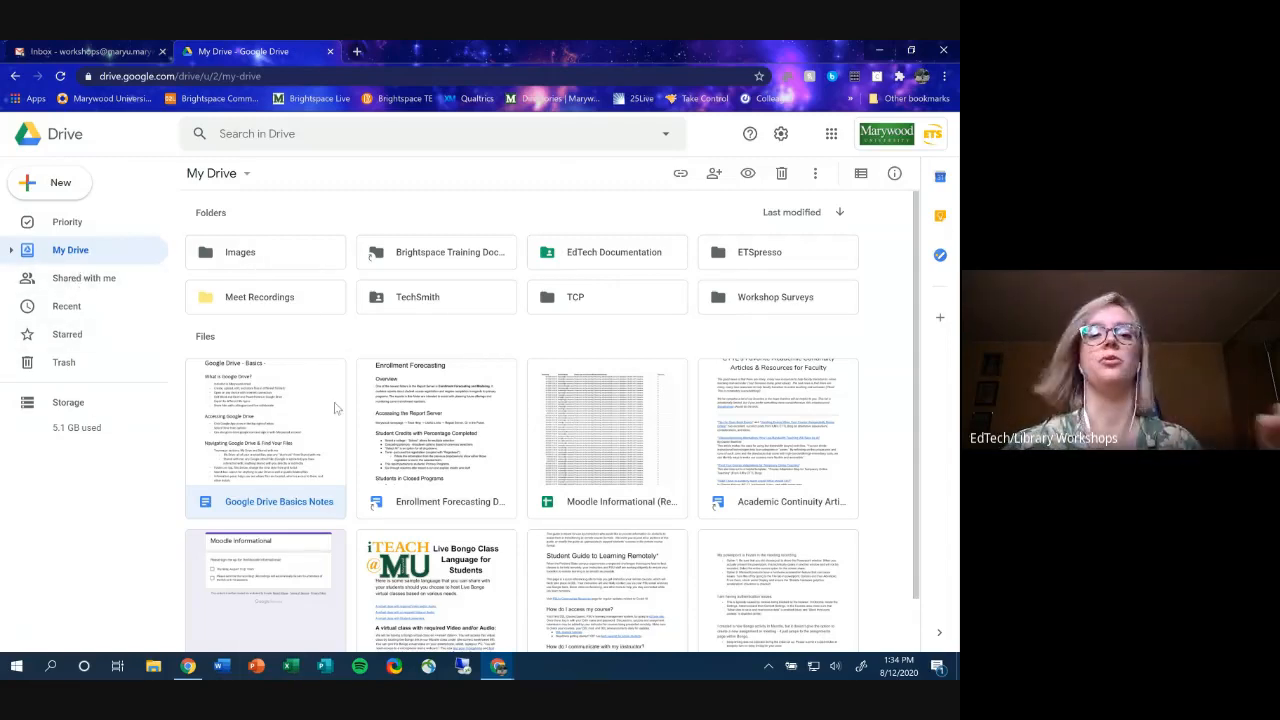
drag(334, 410, 489, 370)
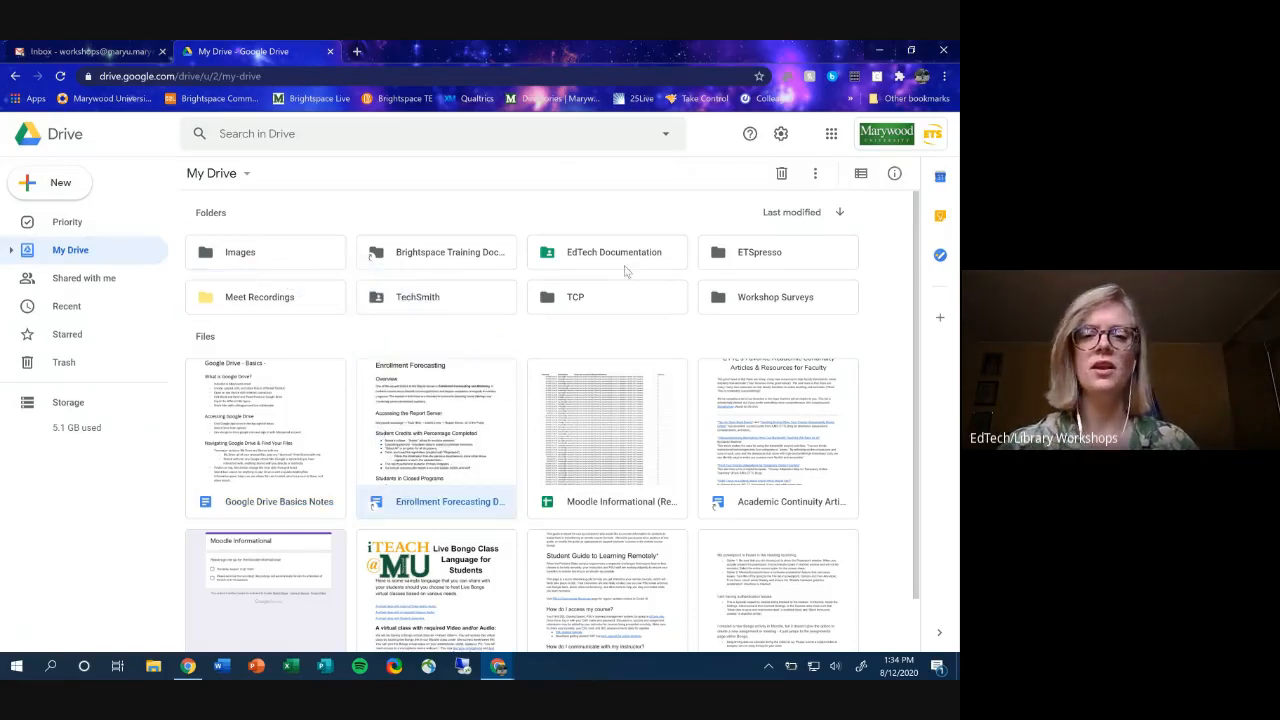
click(301, 254)
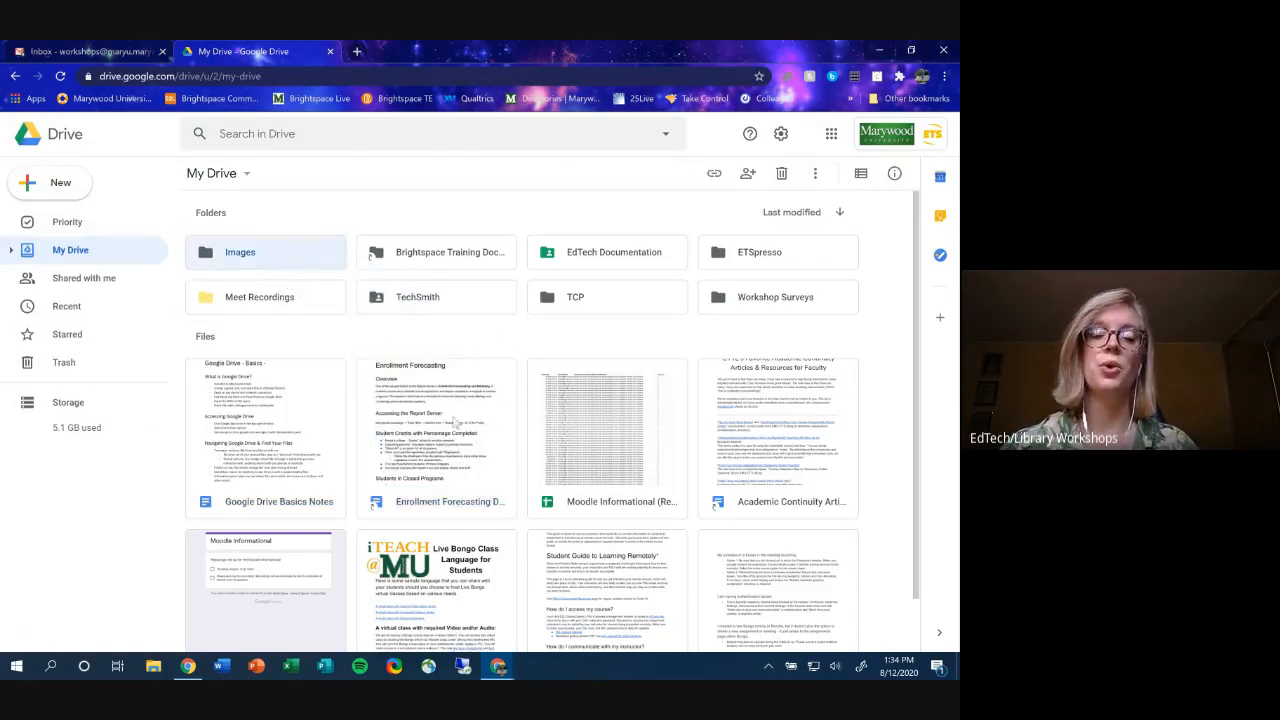
- Select the Moodle Informational file, check the Google apps grid, and switch to the Gmail inbox tab
scroll(460, 481, down, 2)
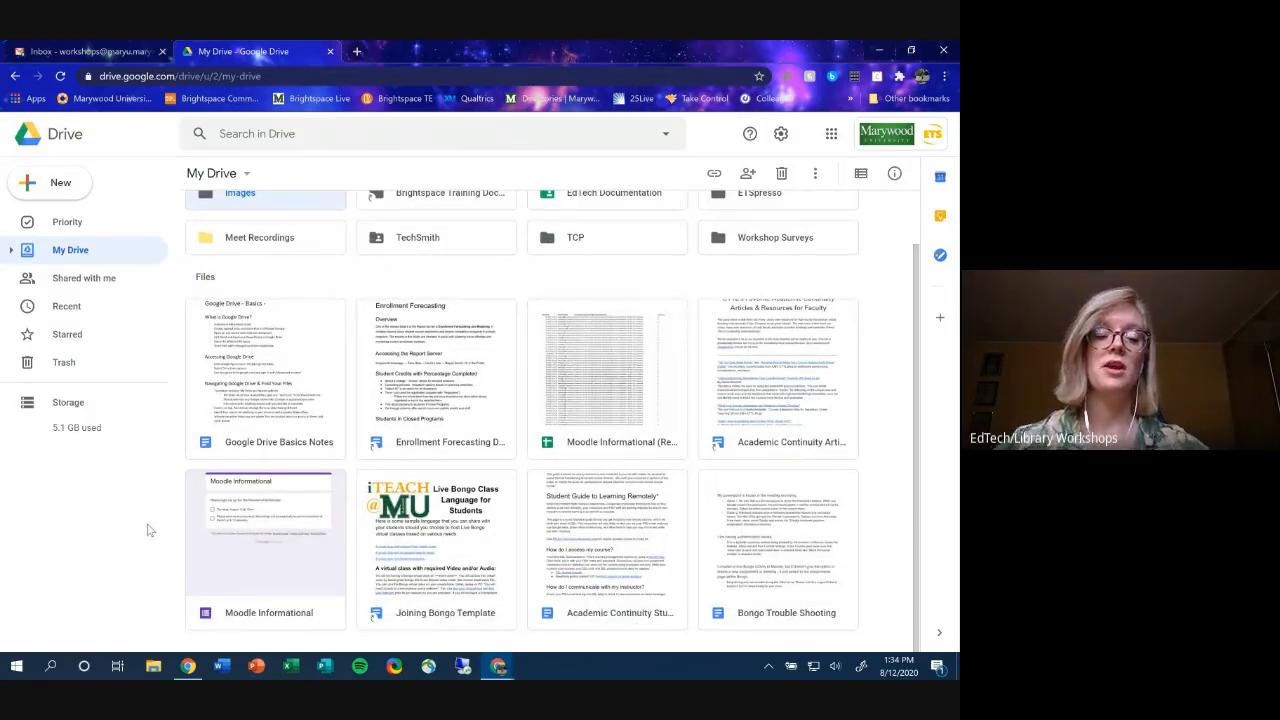
click(234, 556)
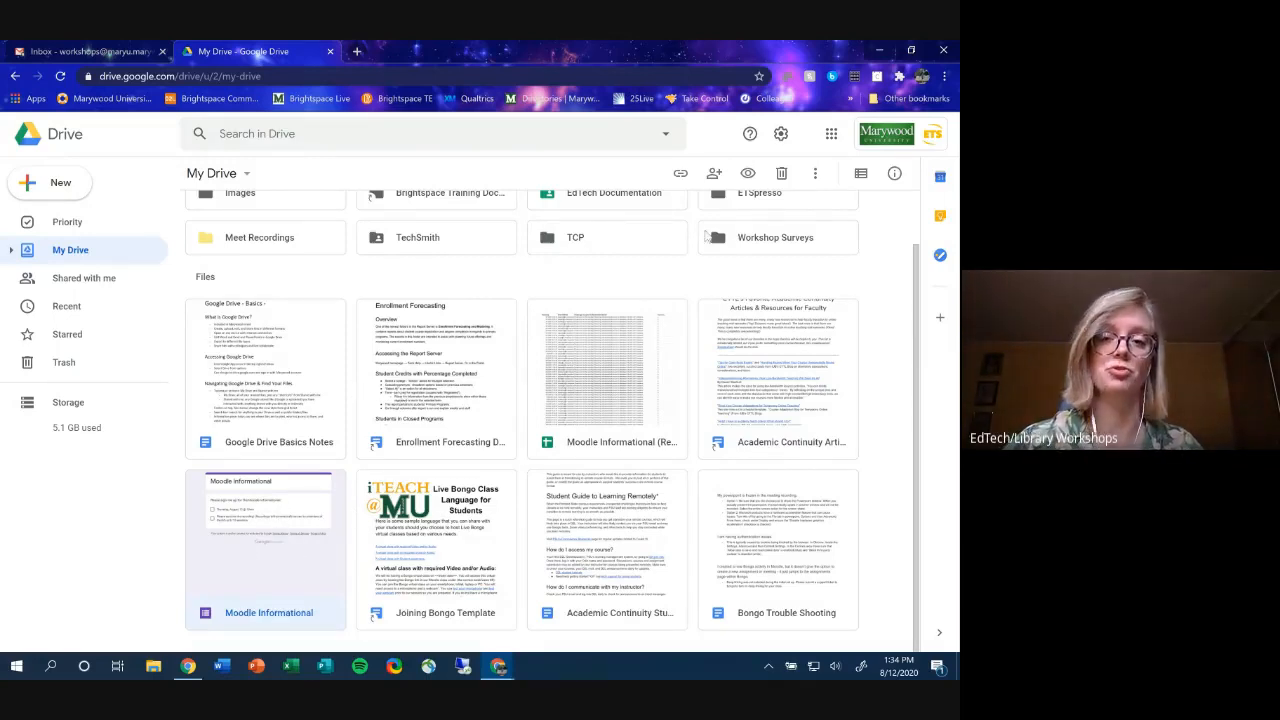
click(831, 133)
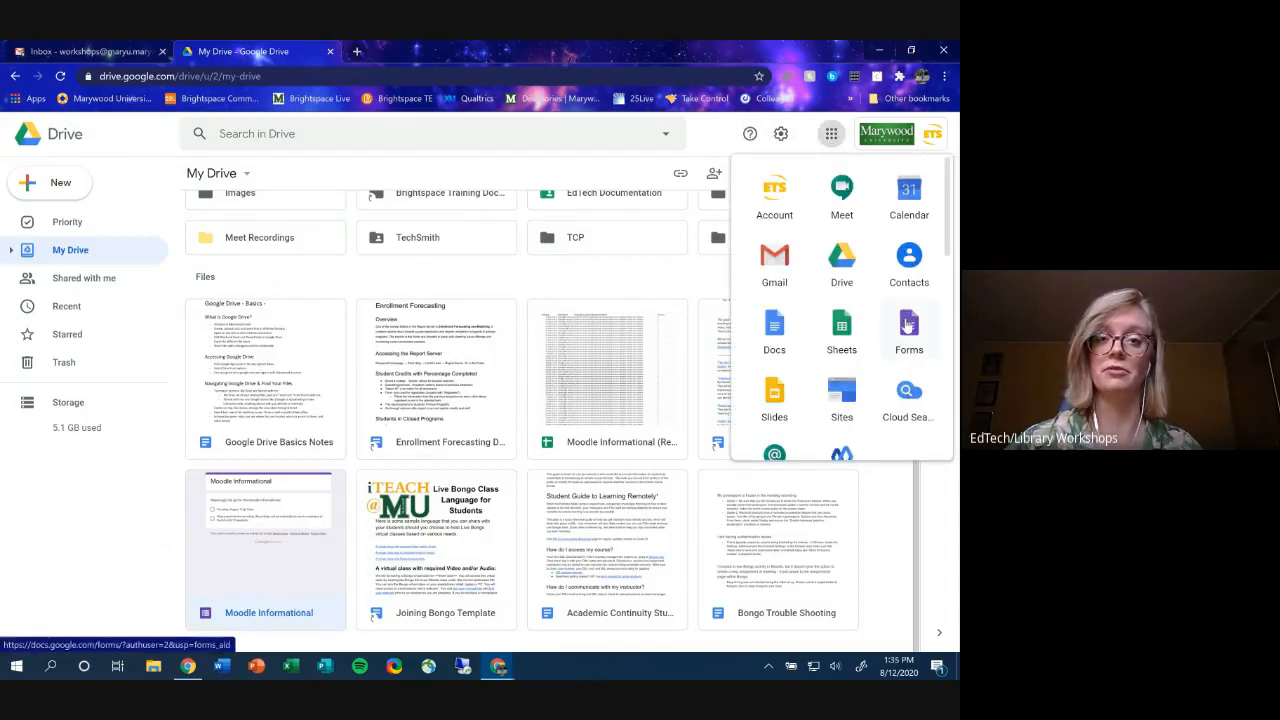
click(73, 495)
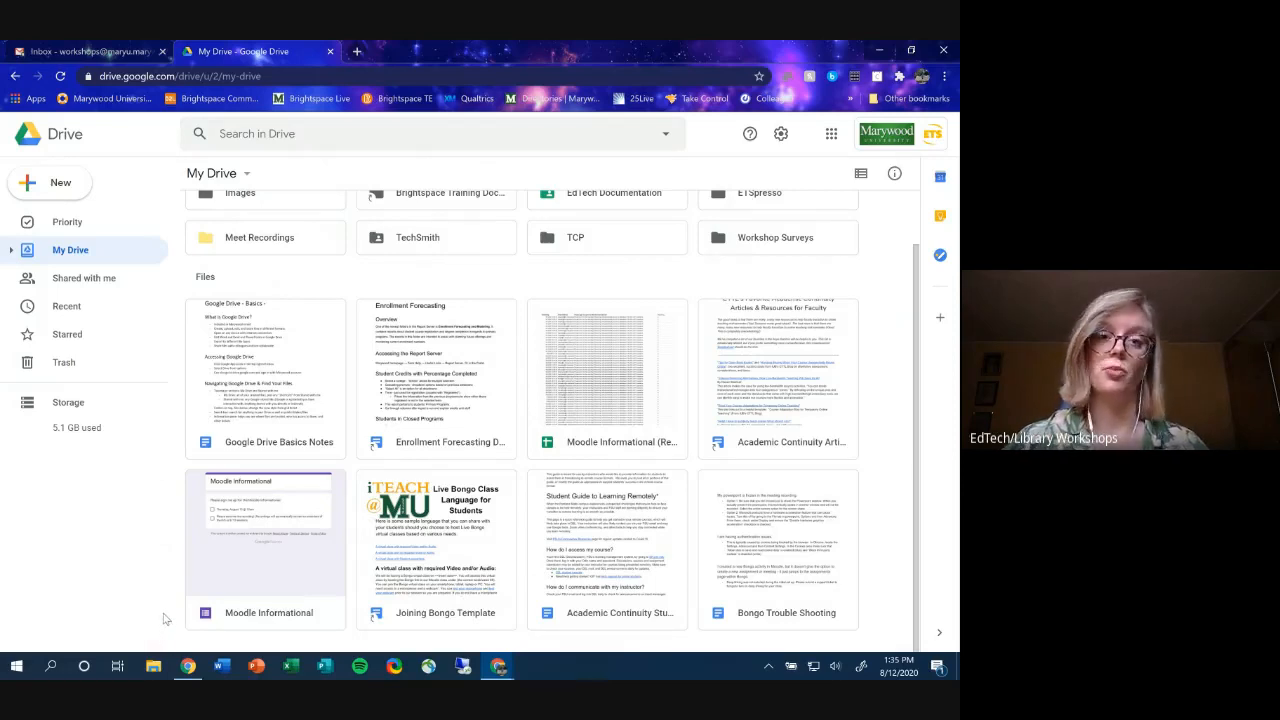
click(125, 55)
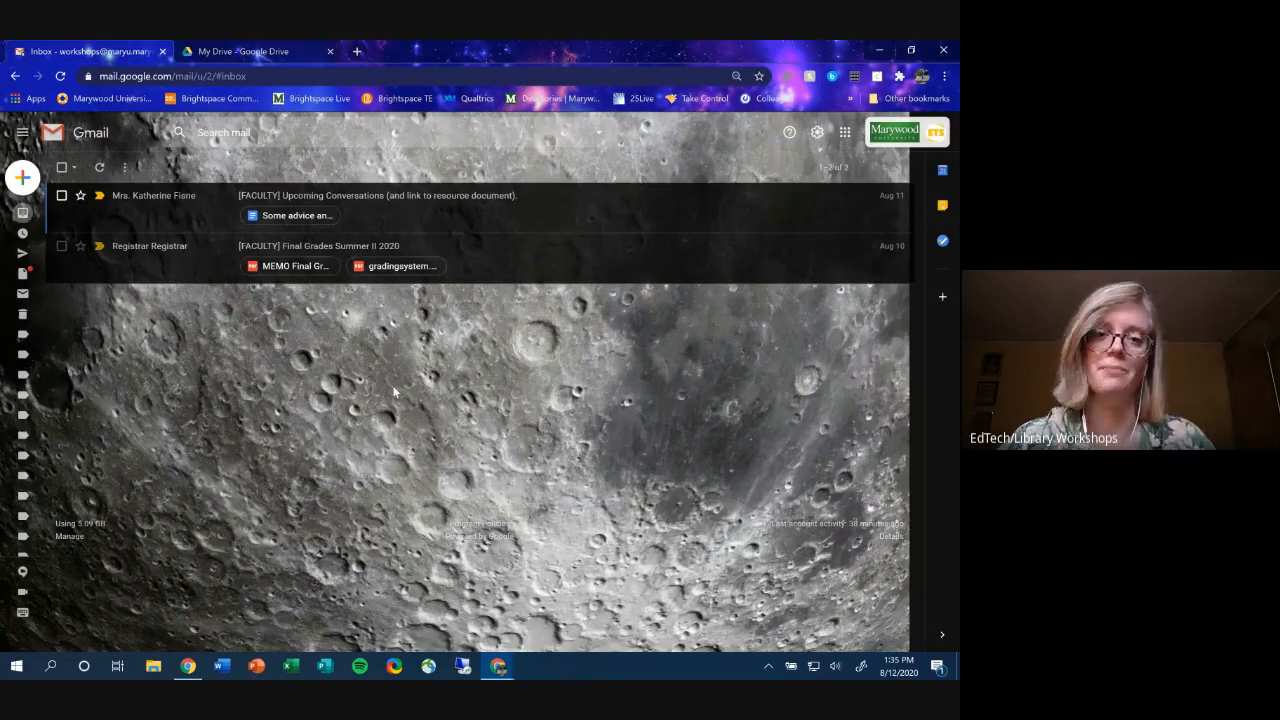
- Start a new Gmail message and browse the Insert files using Drive picker
click(24, 177)
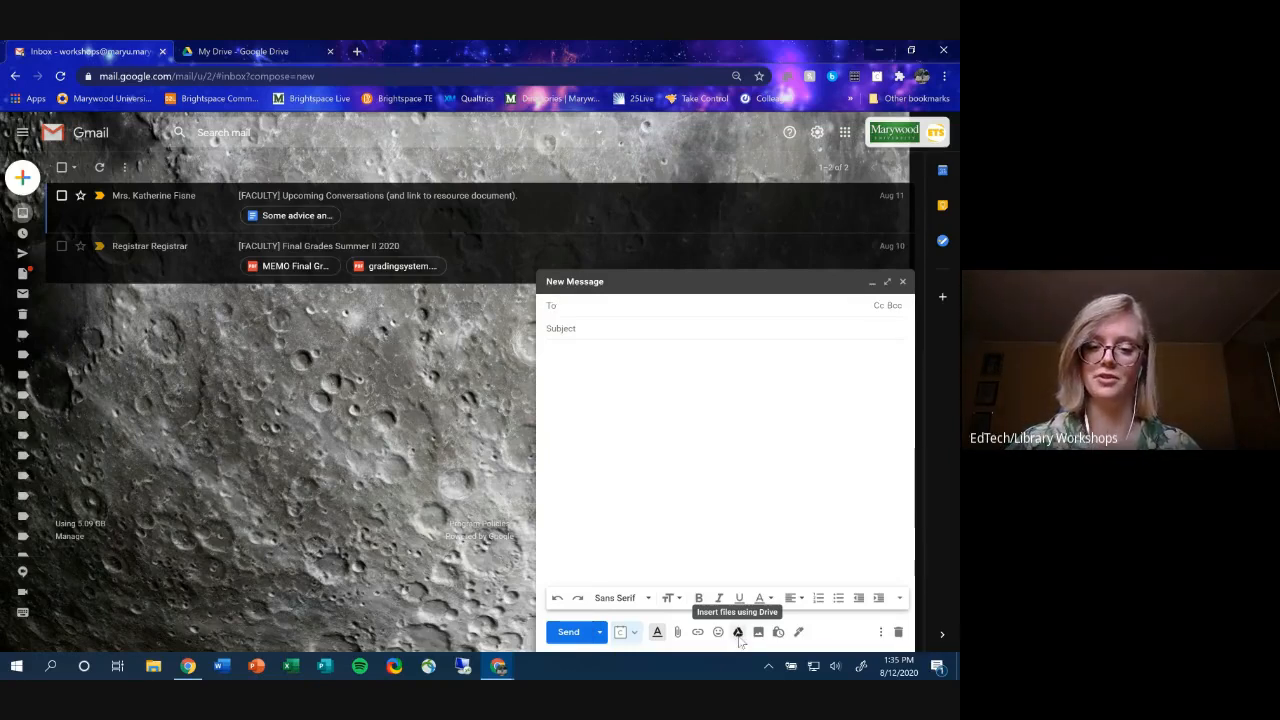
click(739, 636)
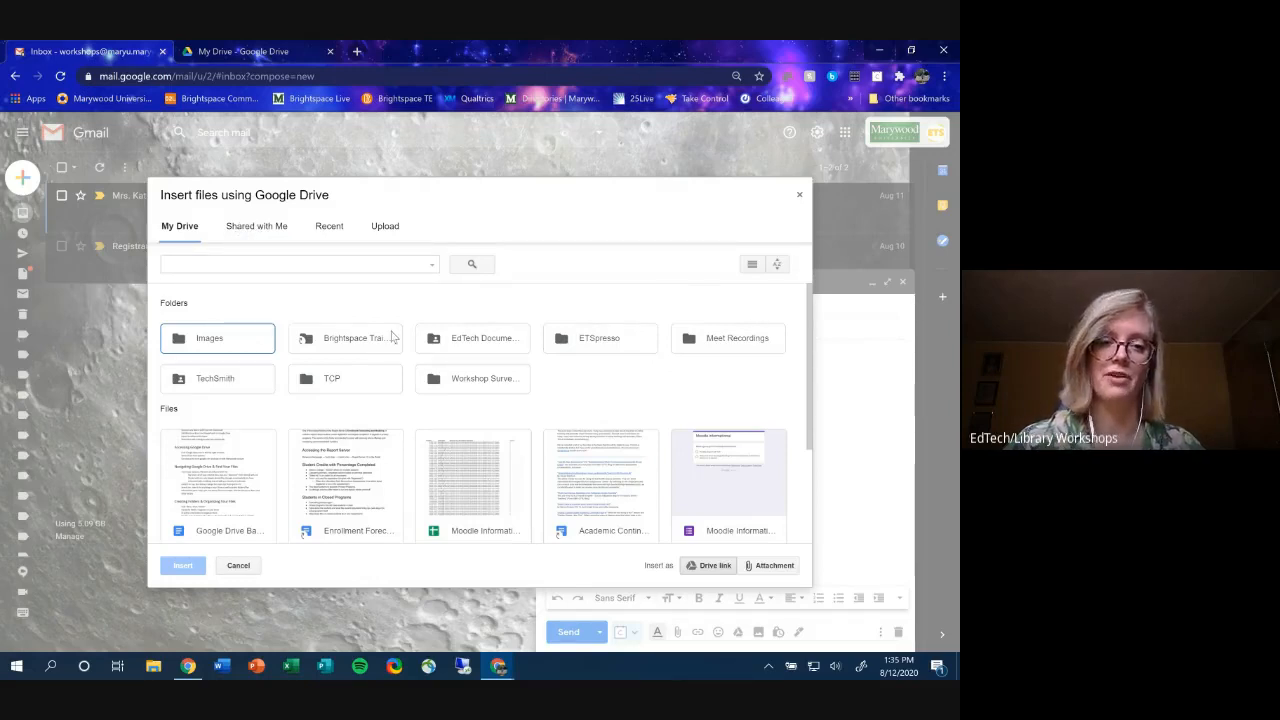
scroll(393, 337, down, 1)
scroll(408, 360, up, 1)
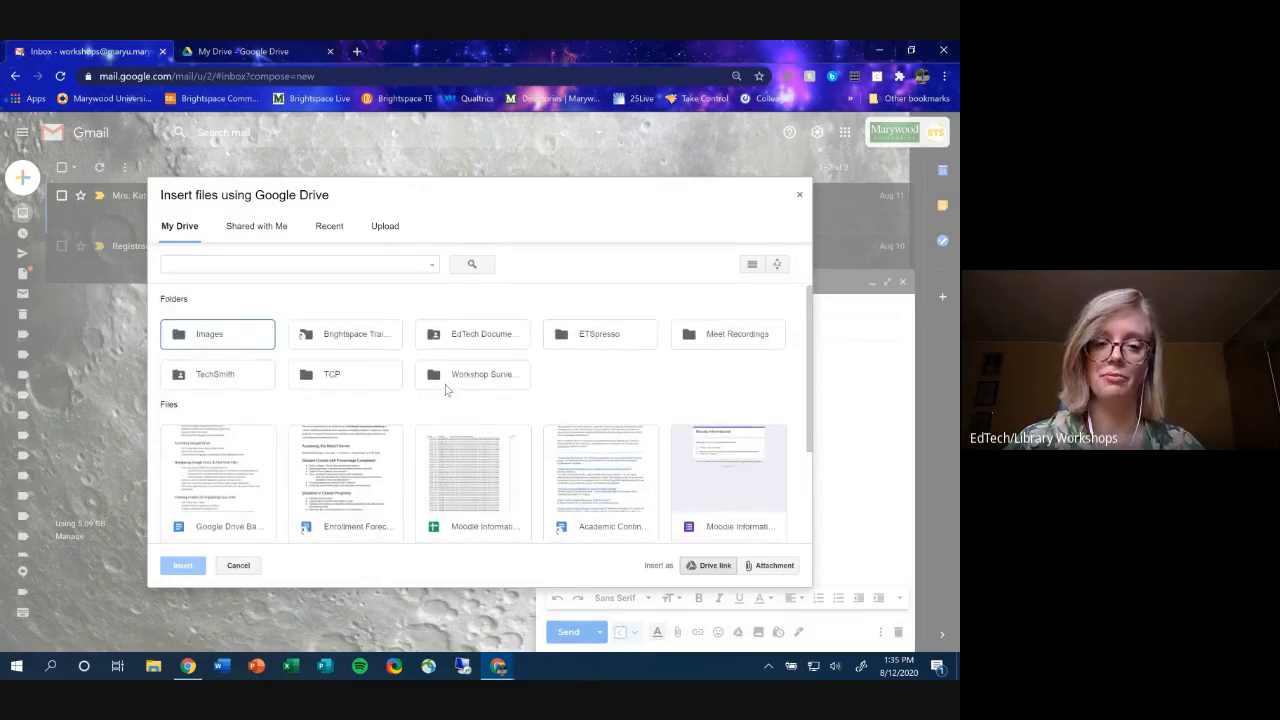
scroll(446, 390, down, 1)
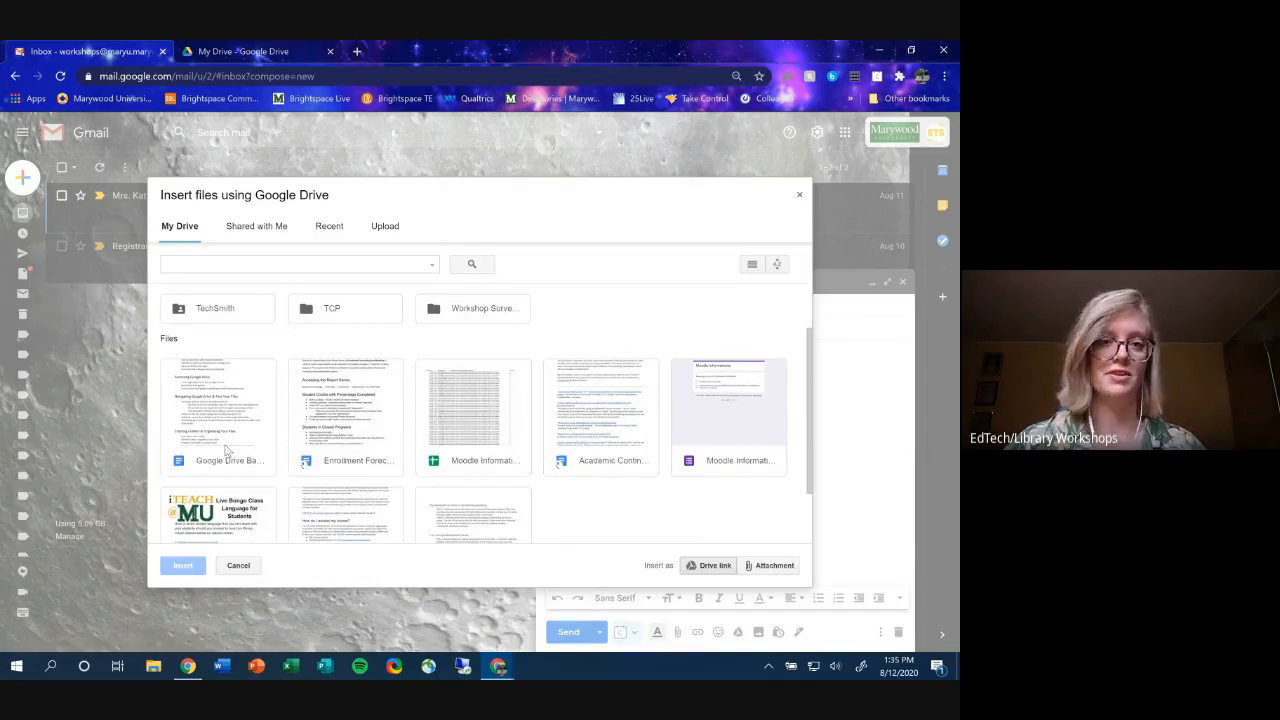
- Insert Google Drive Basics Notes as a Drive link, remove it, and reopen the Drive picker
click(229, 443)
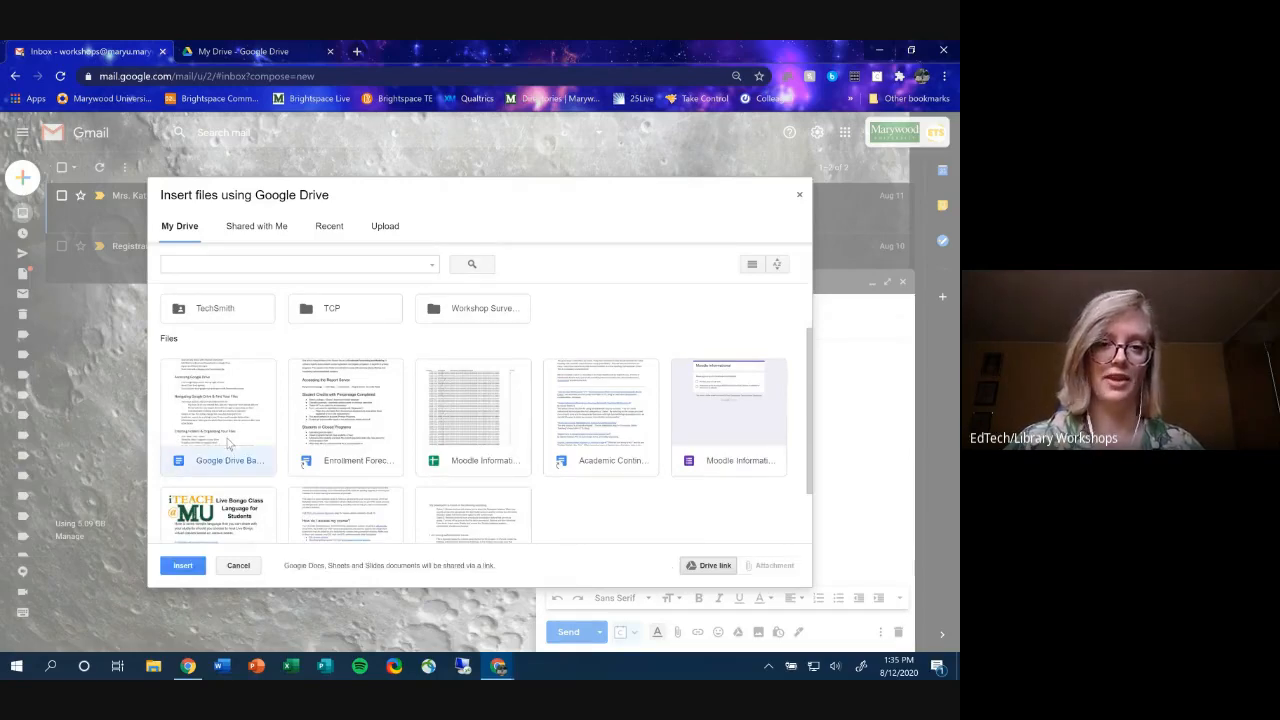
double_click(228, 444)
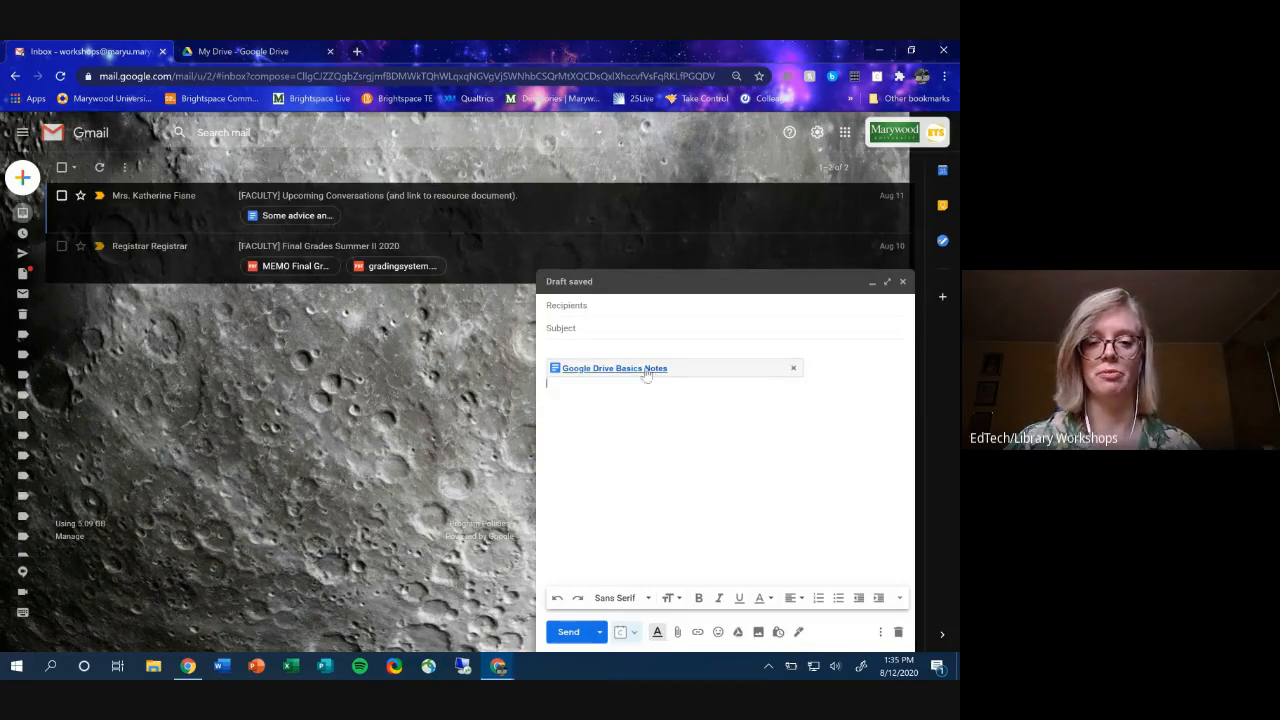
click(793, 368)
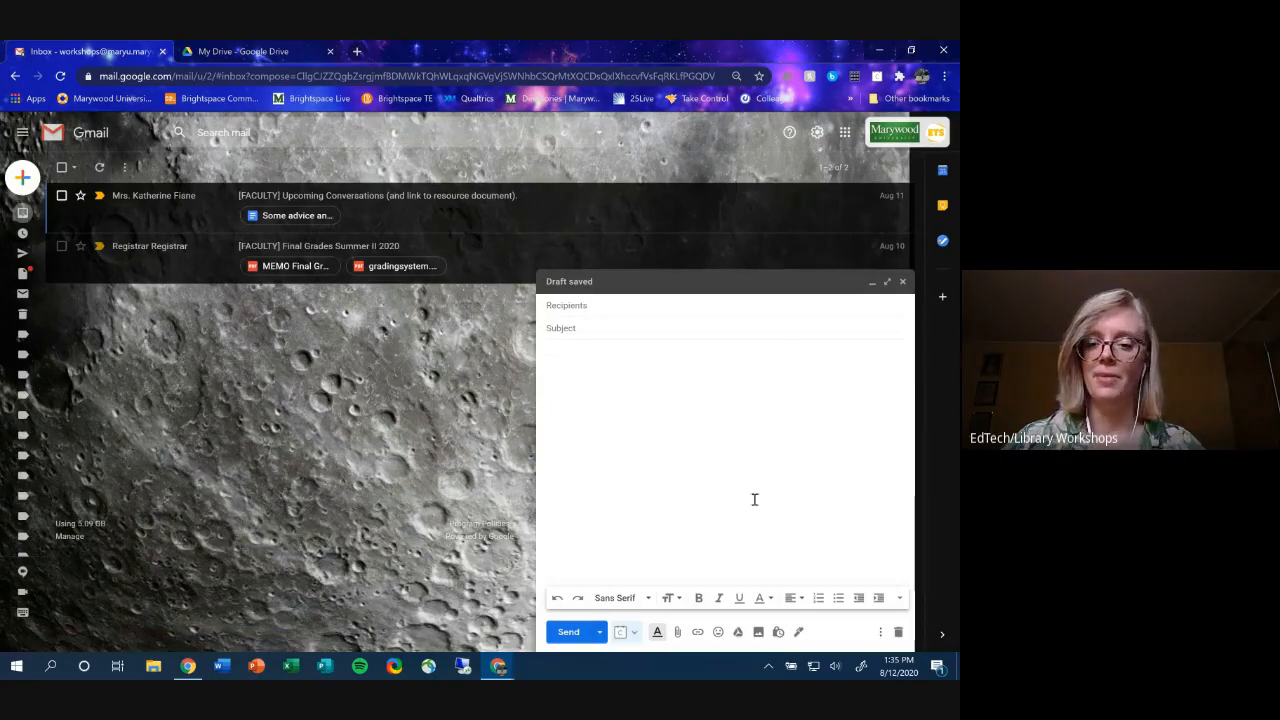
click(737, 632)
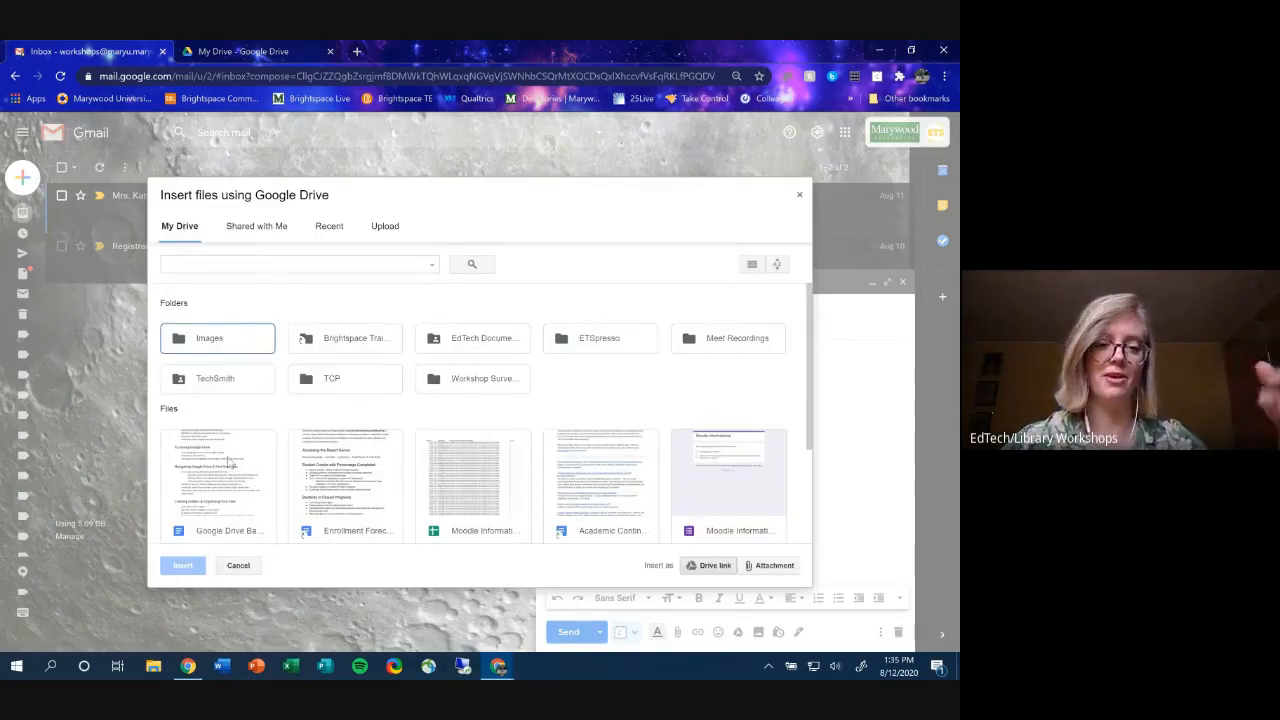
- Navigate the Drive picker into EdTech Documentation > Zoom
scroll(230, 470, down, 1)
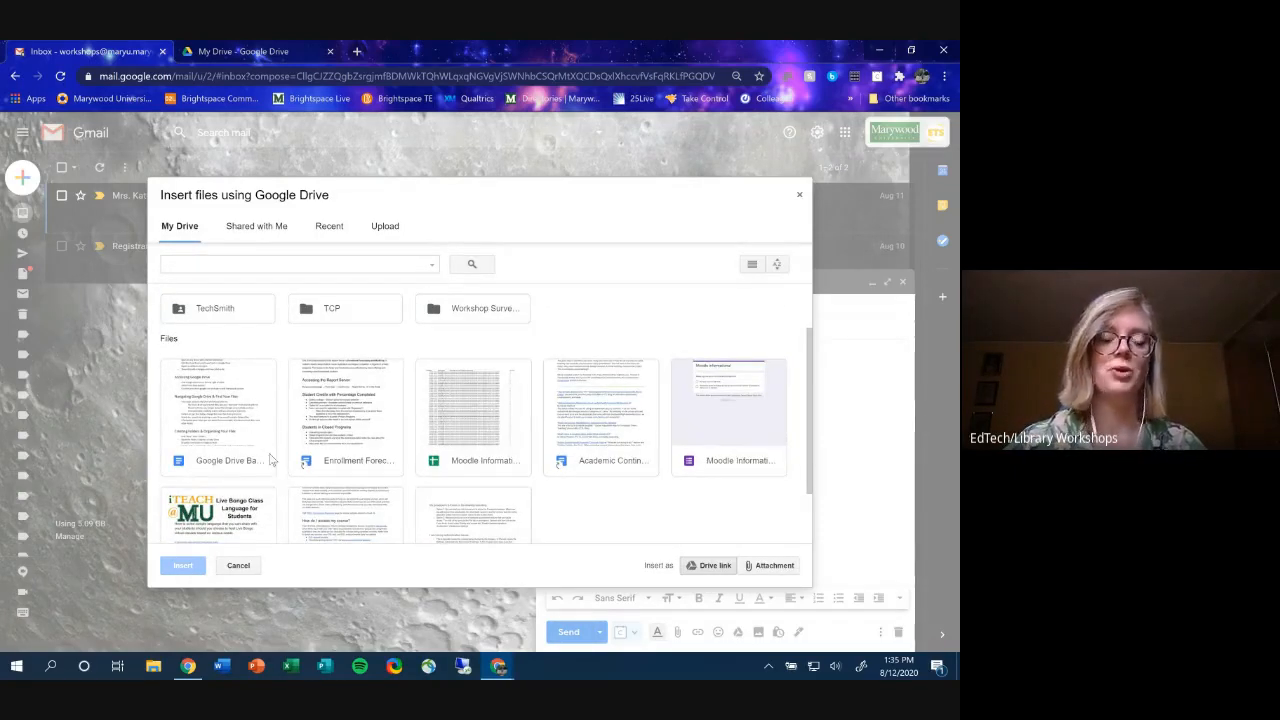
click(228, 368)
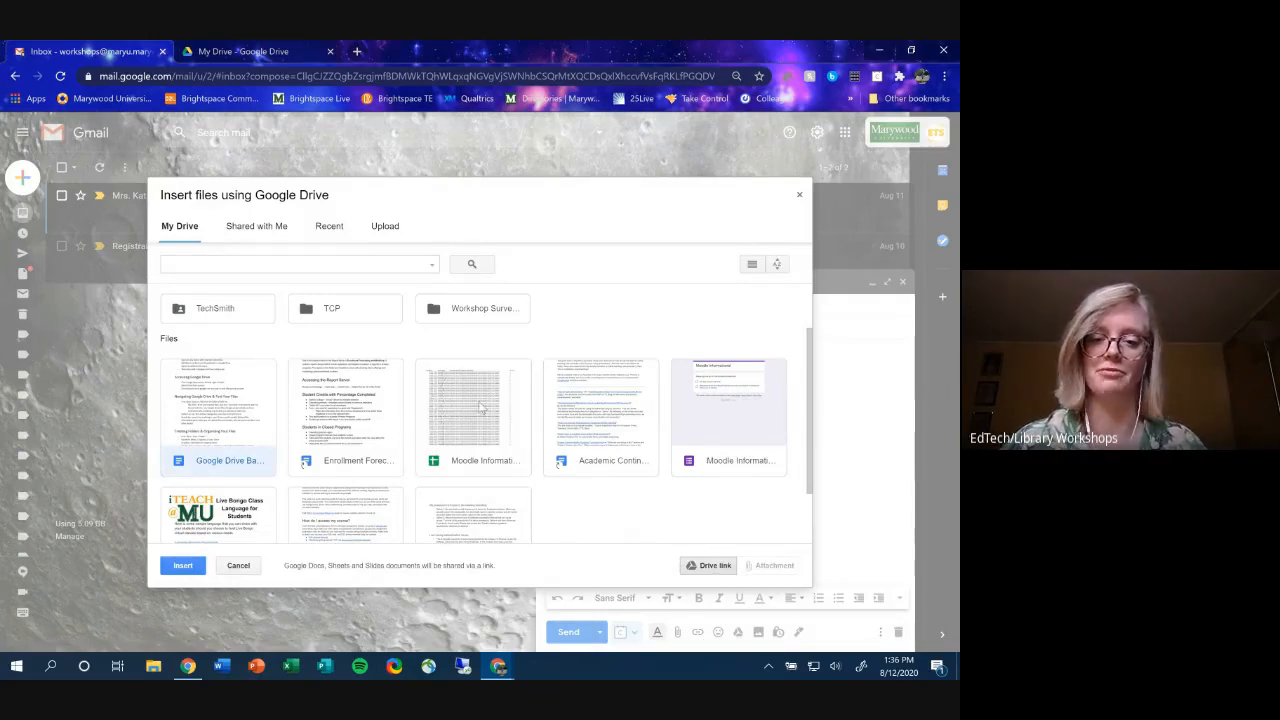
scroll(440, 355, up, 2)
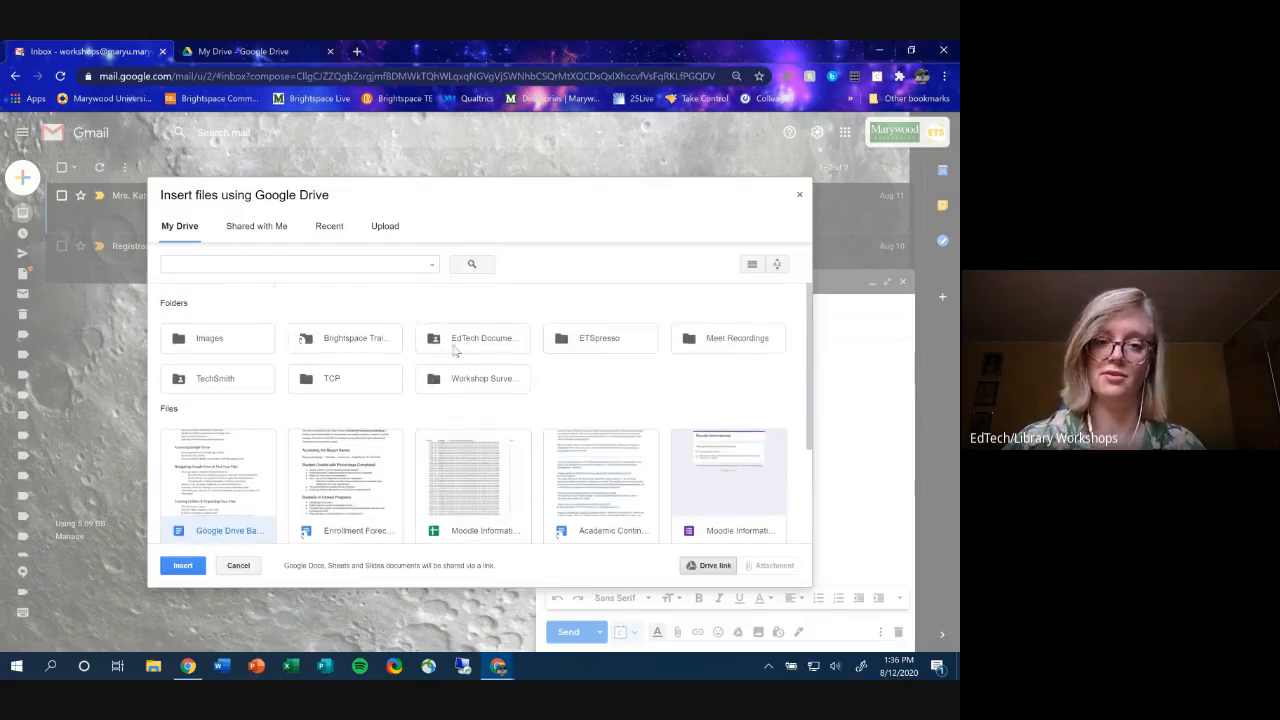
double_click(455, 350)
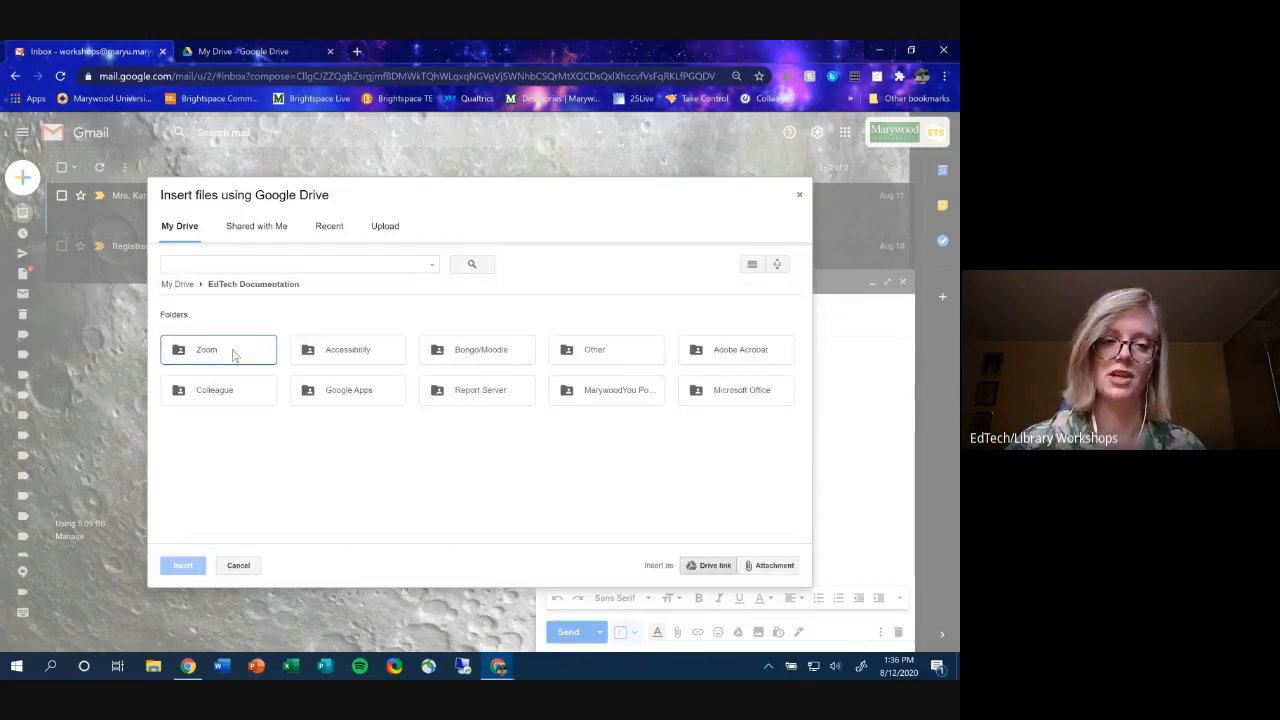
double_click(271, 349)
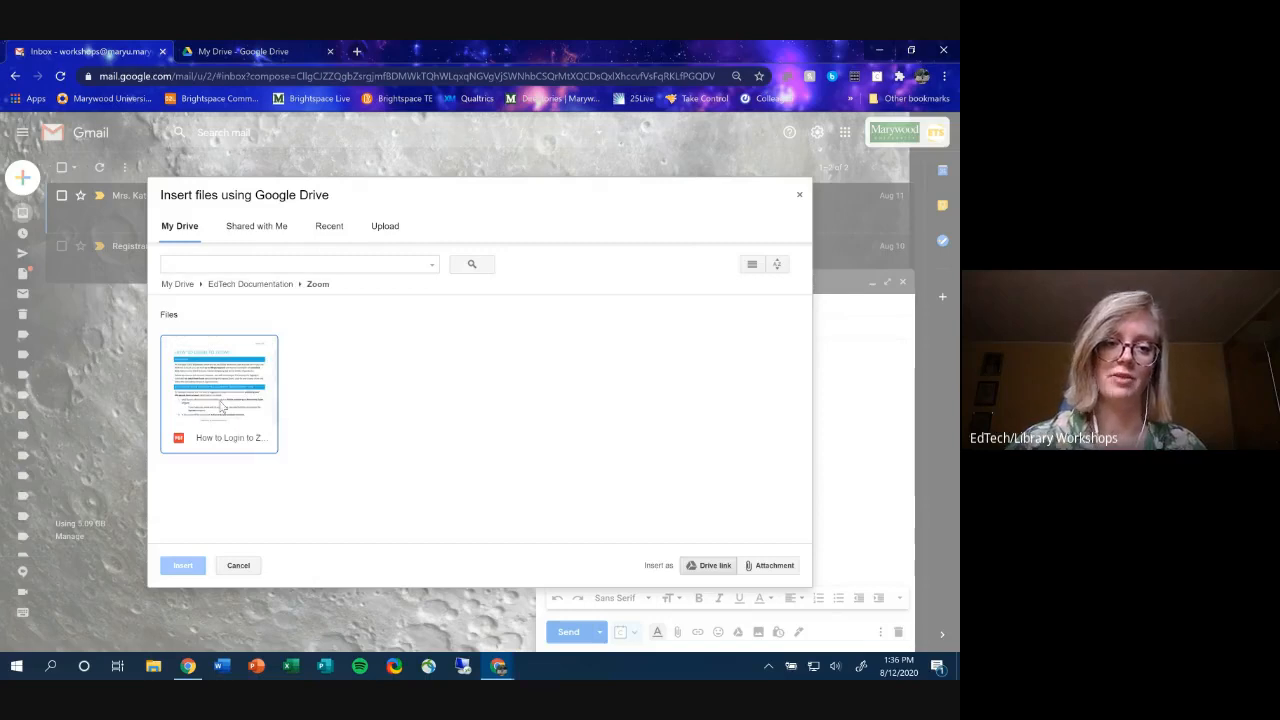
- Attach How to Login to Zoom.pdf as an attachment, then remove it and close the draft
click(766, 568)
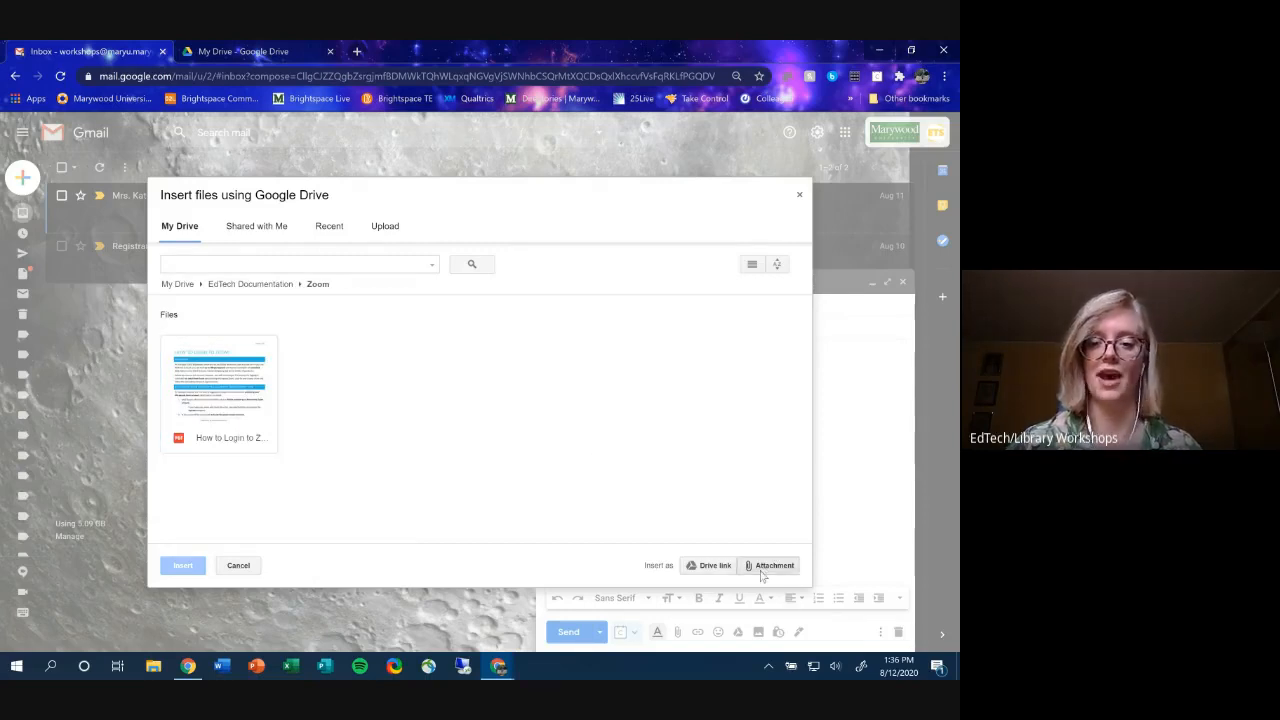
click(189, 418)
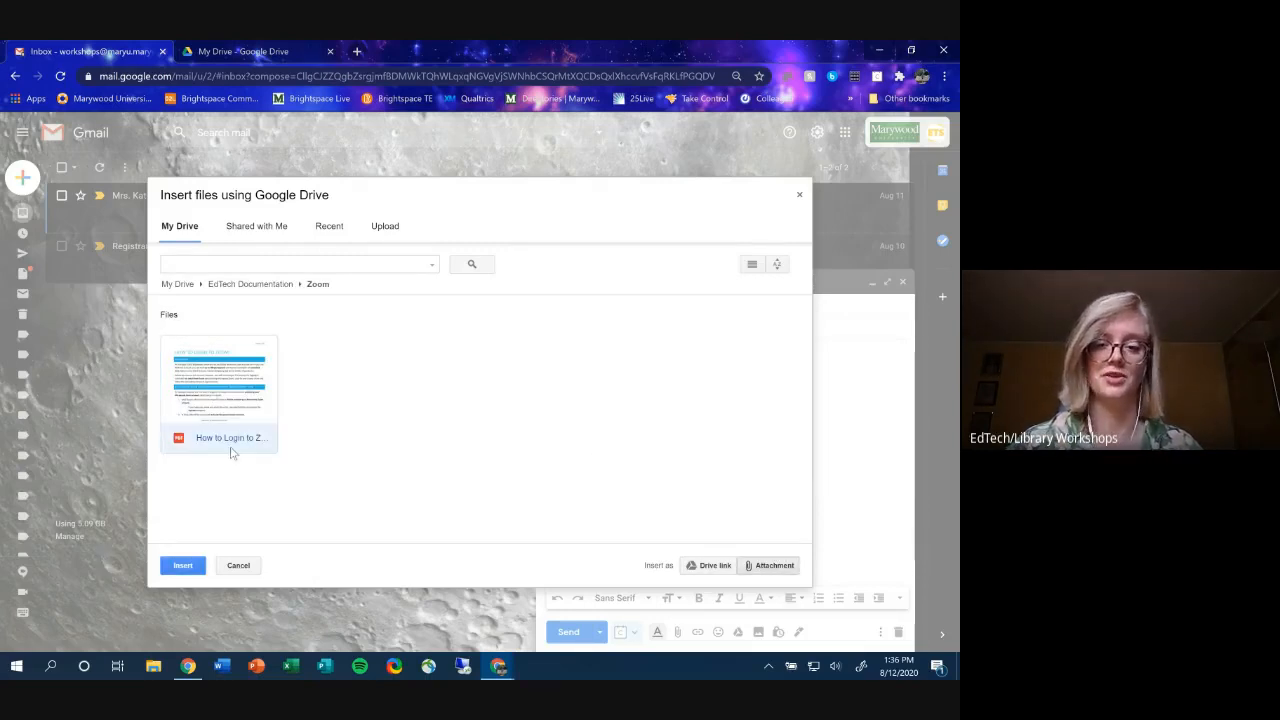
click(170, 565)
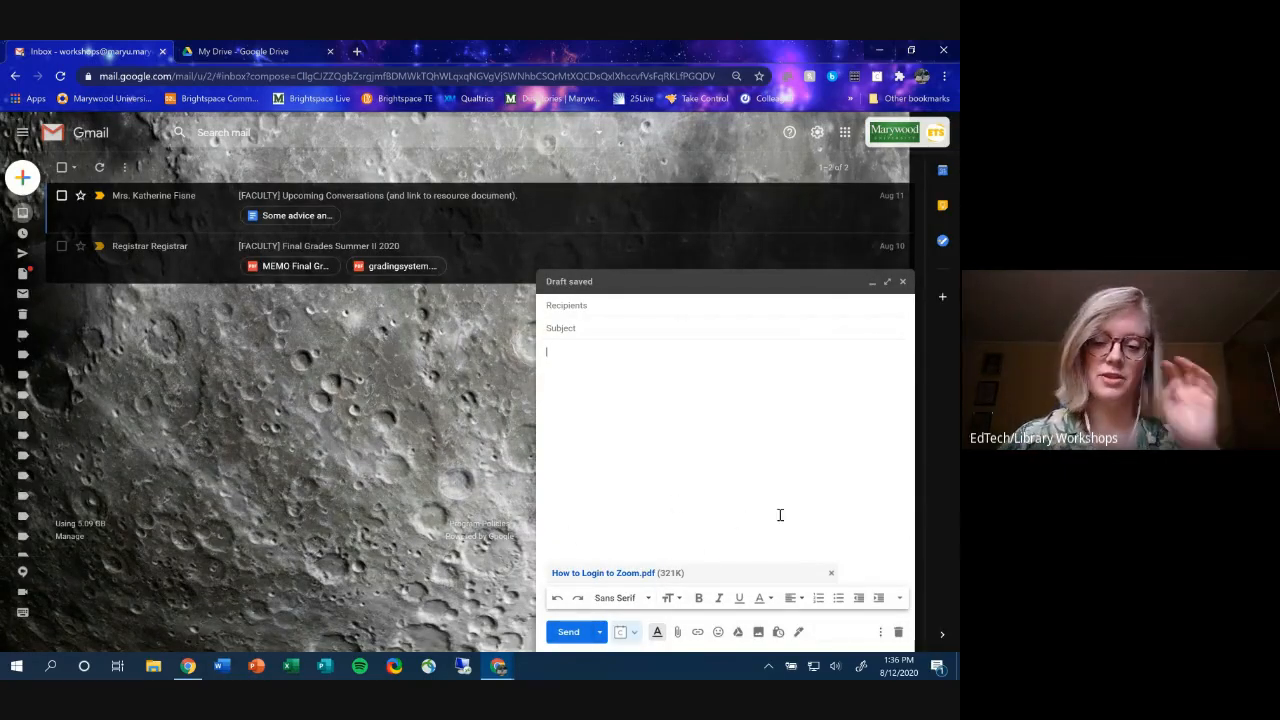
click(832, 575)
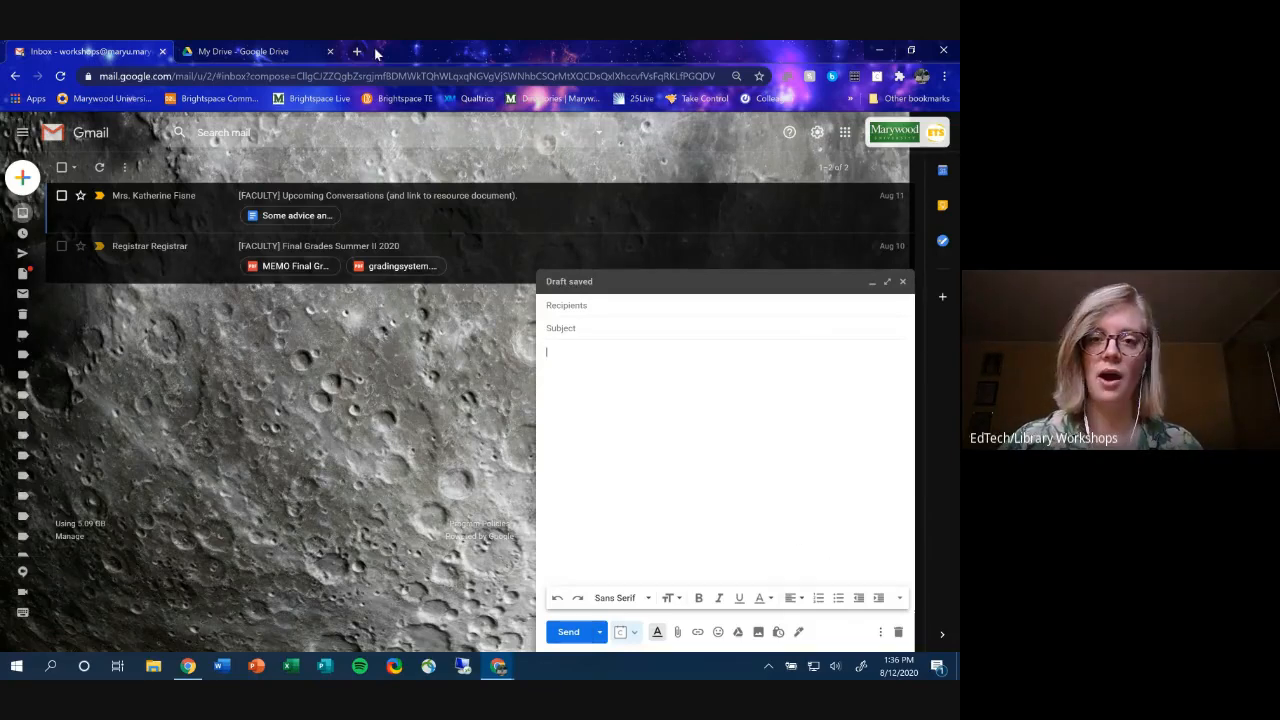
click(902, 283)
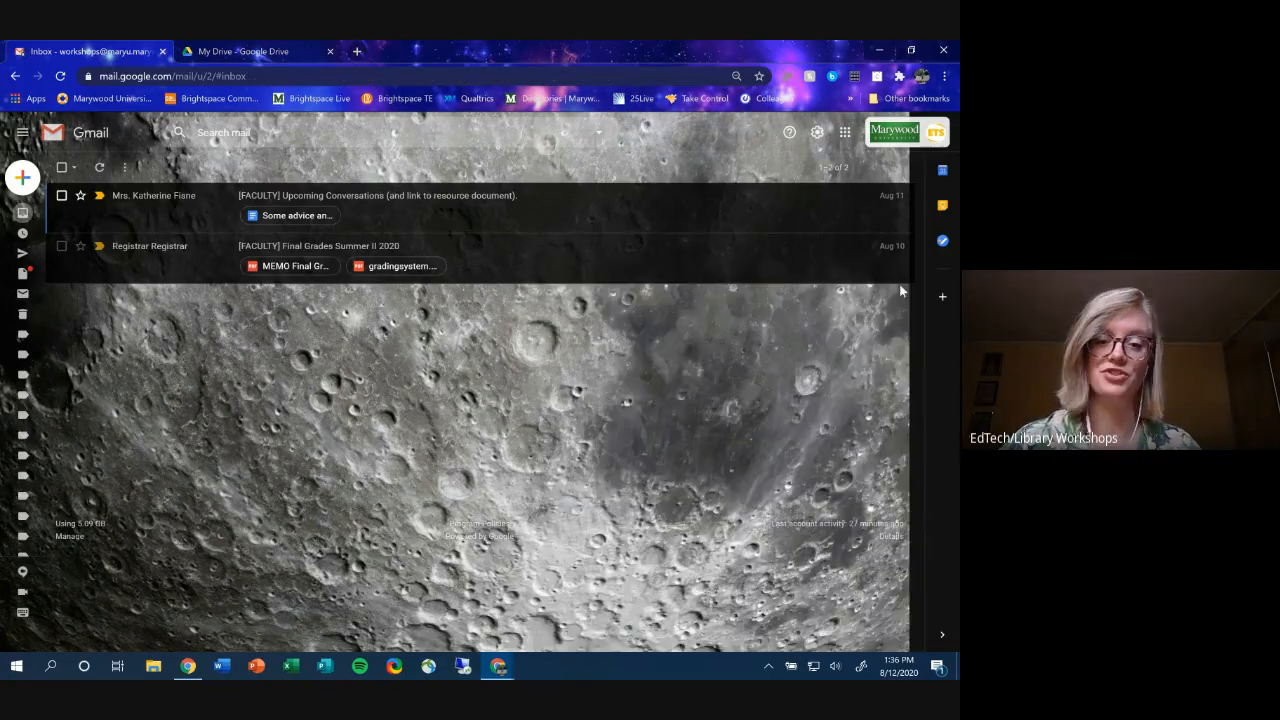
- Bring the Google Meet window back to the front from the Chrome taskbar
mouse_move(505, 670)
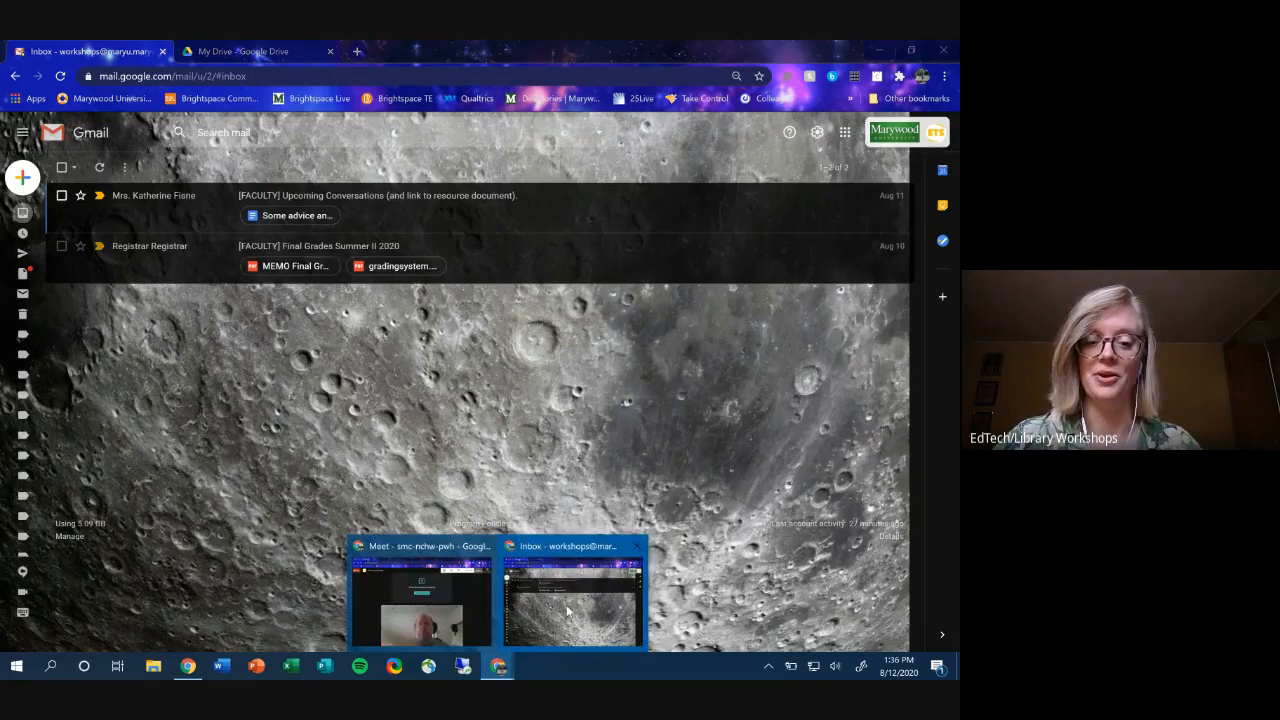
mouse_move(460, 620)
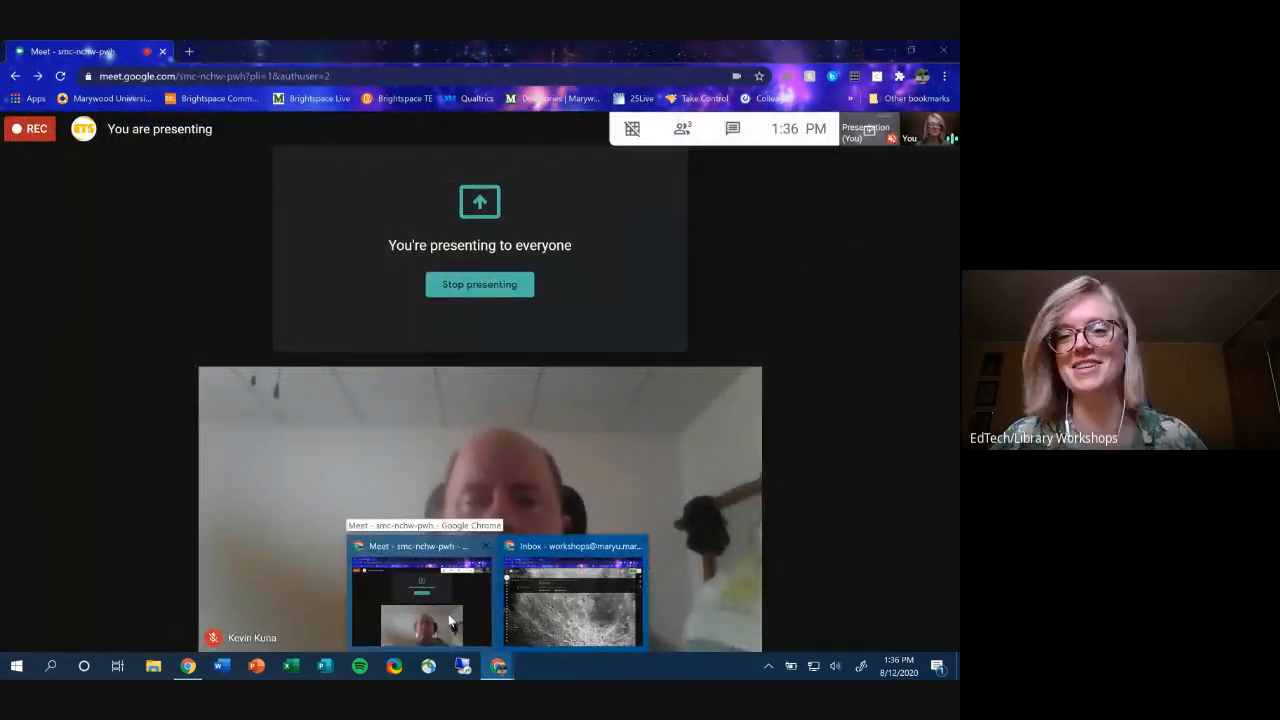
click(460, 620)
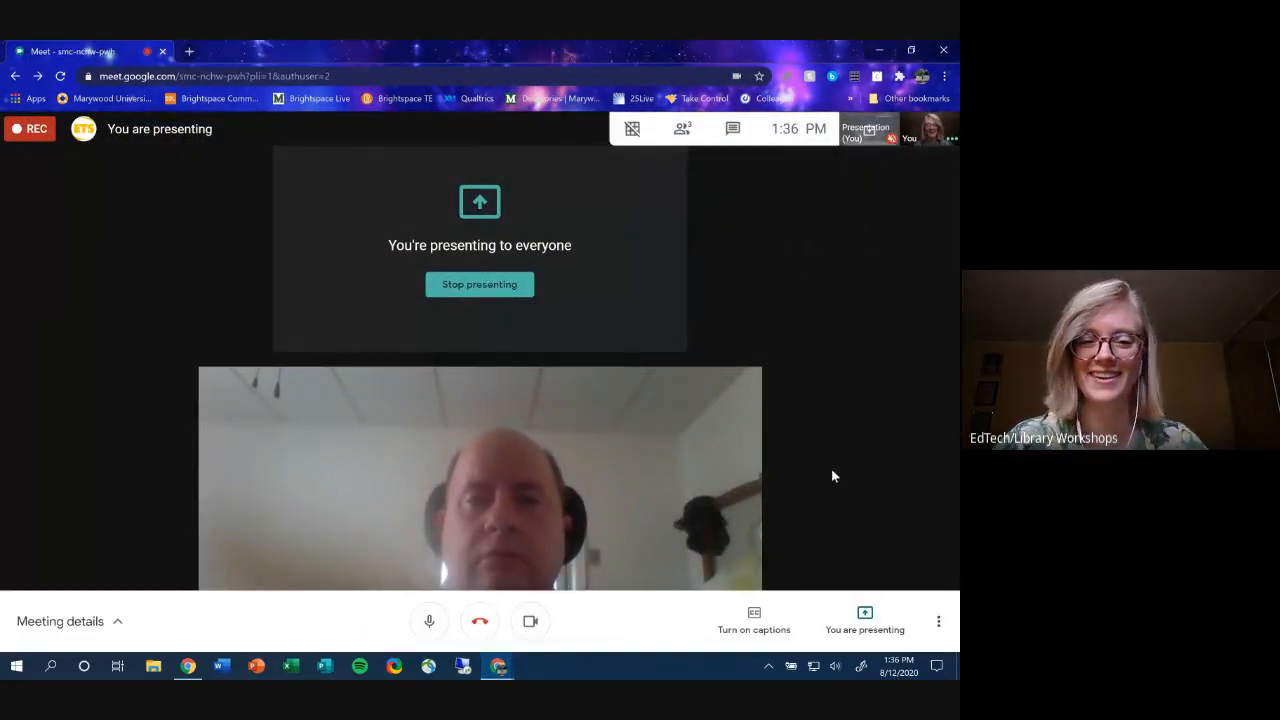
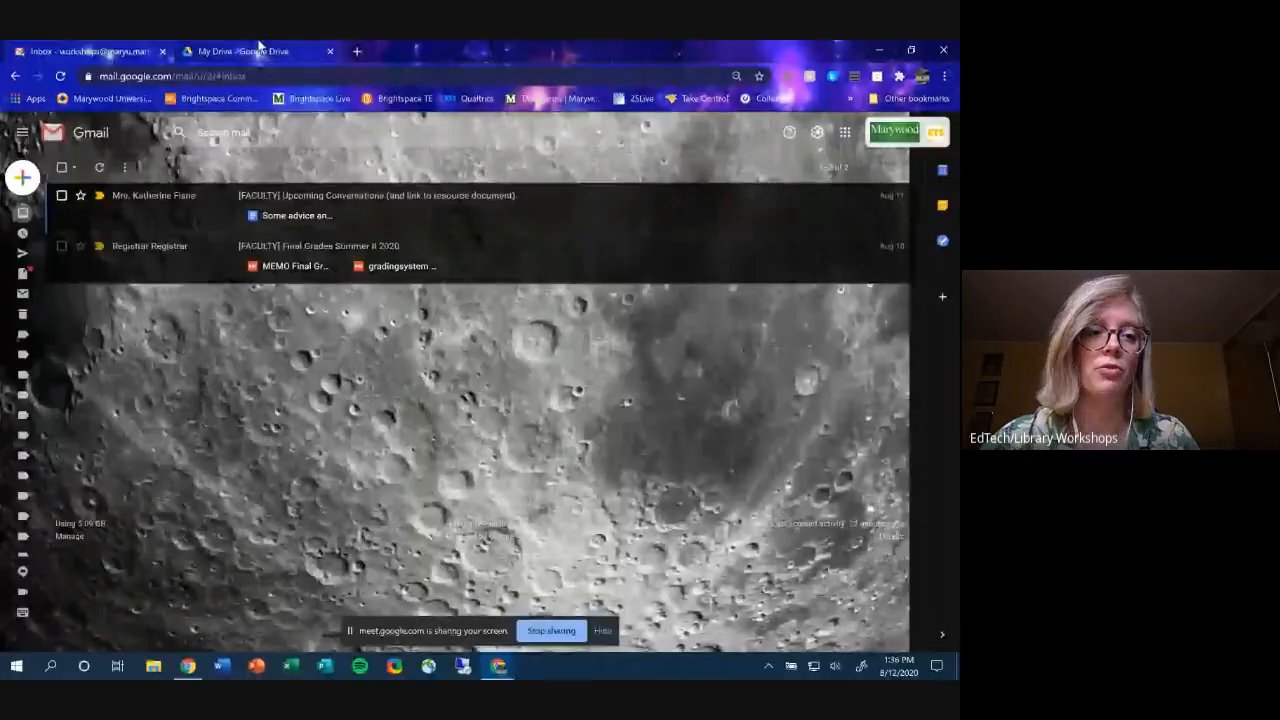
- Switch to Google Drive's Recent page and browse the Today, Yesterday and Last Week files
click(255, 51)
click(104, 308)
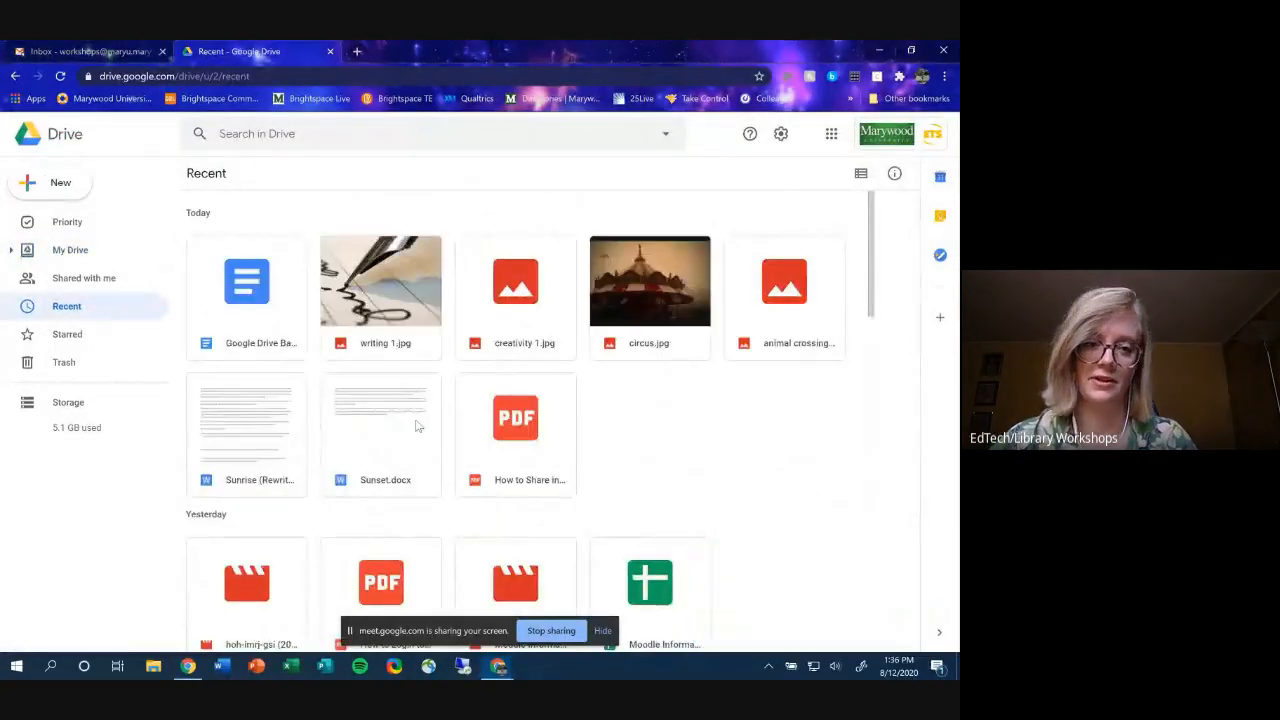
click(603, 630)
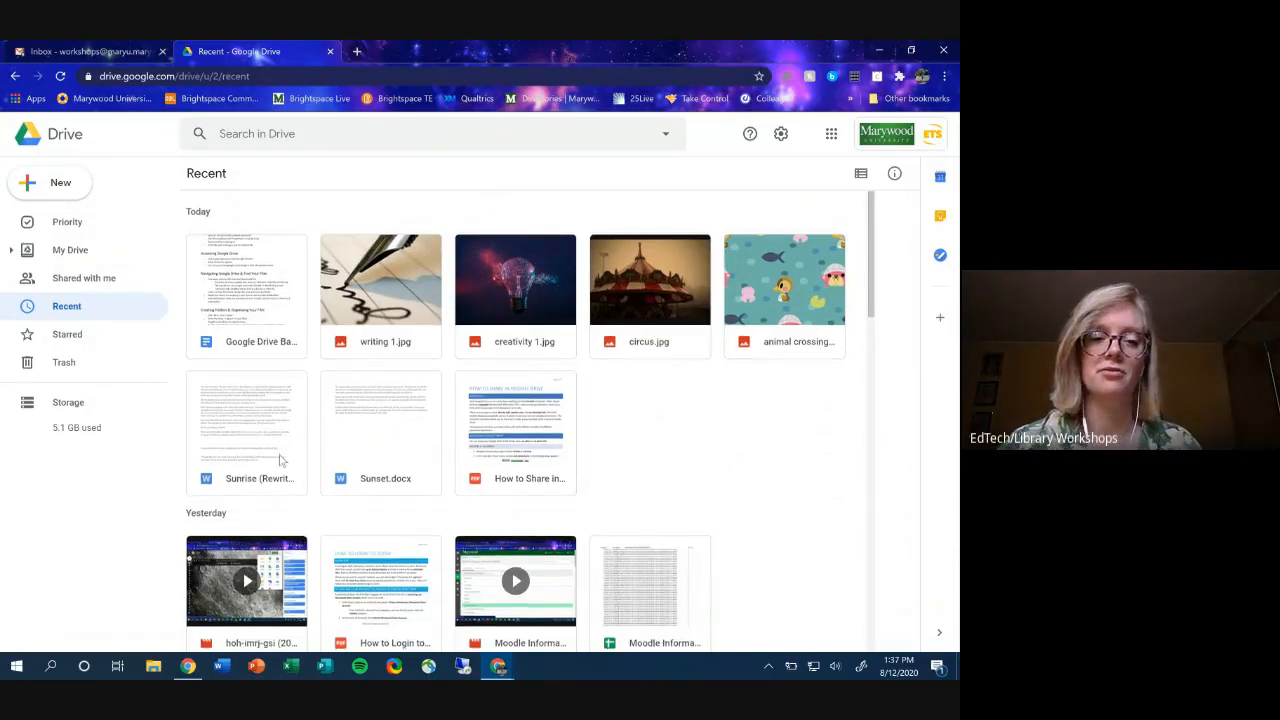
scroll(280, 457, down, 1)
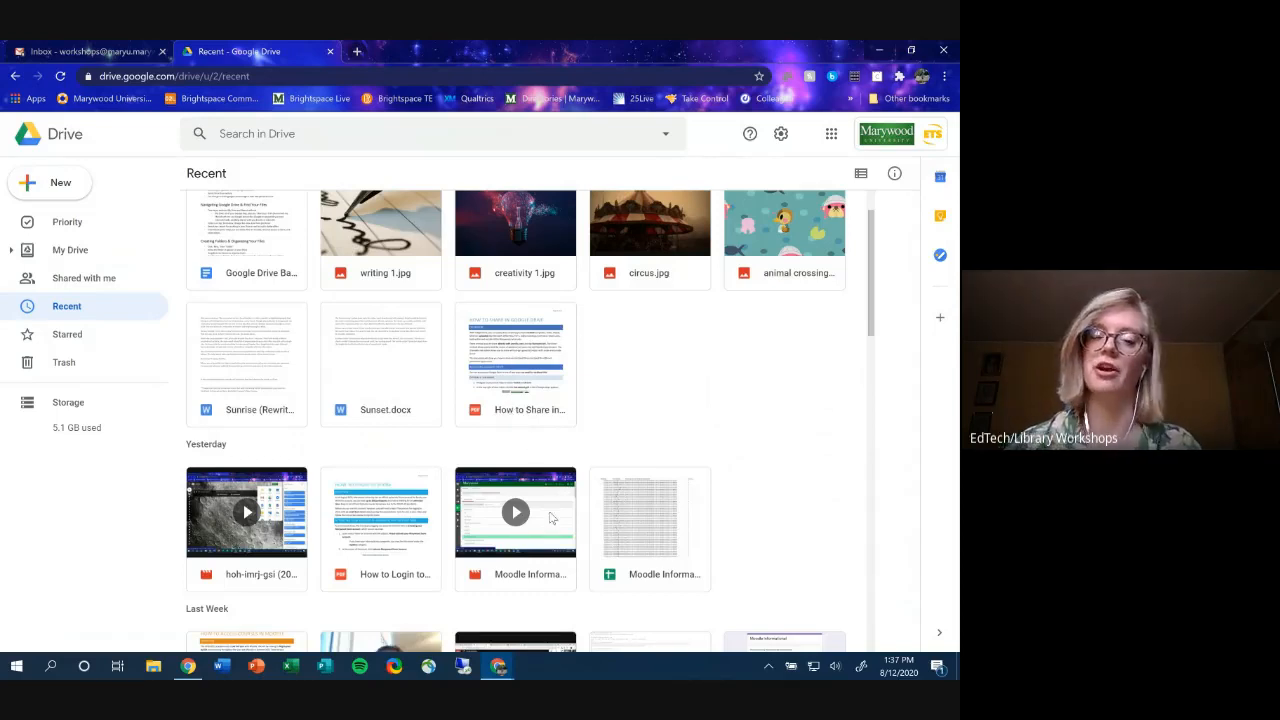
scroll(610, 410, up, 1)
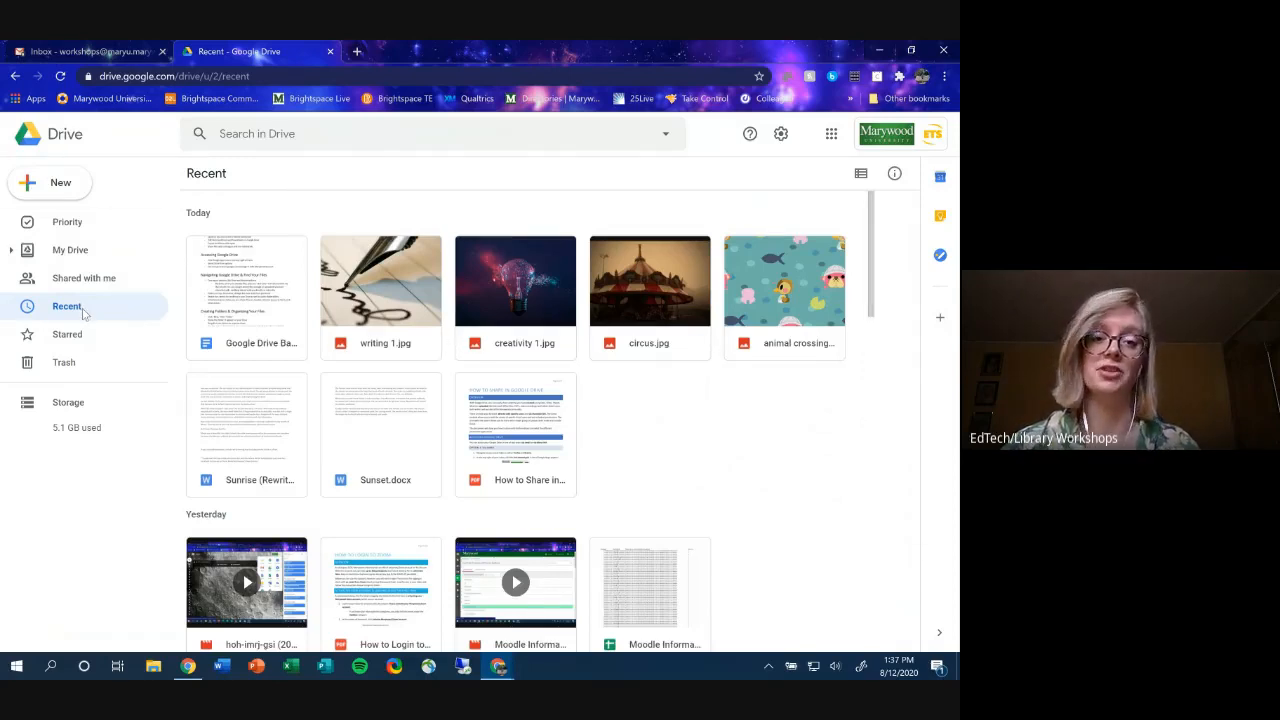
scroll(357, 366, down, 3)
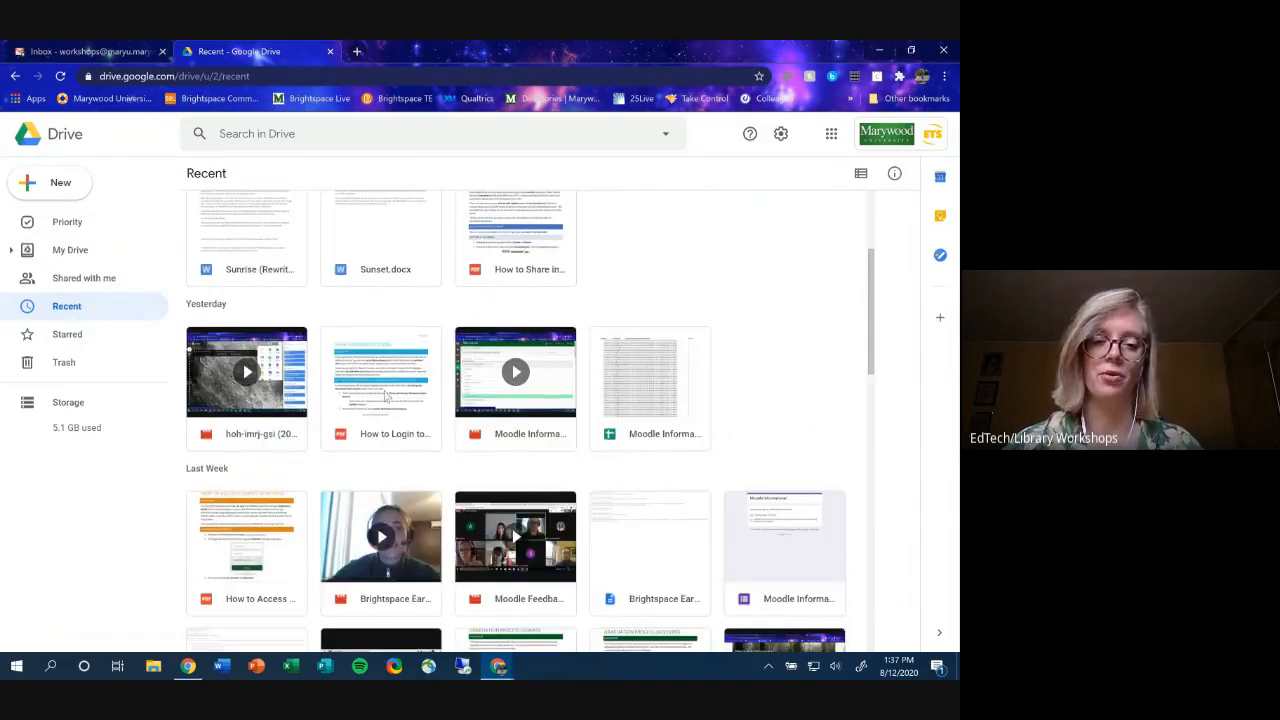
scroll(388, 399, down, 1)
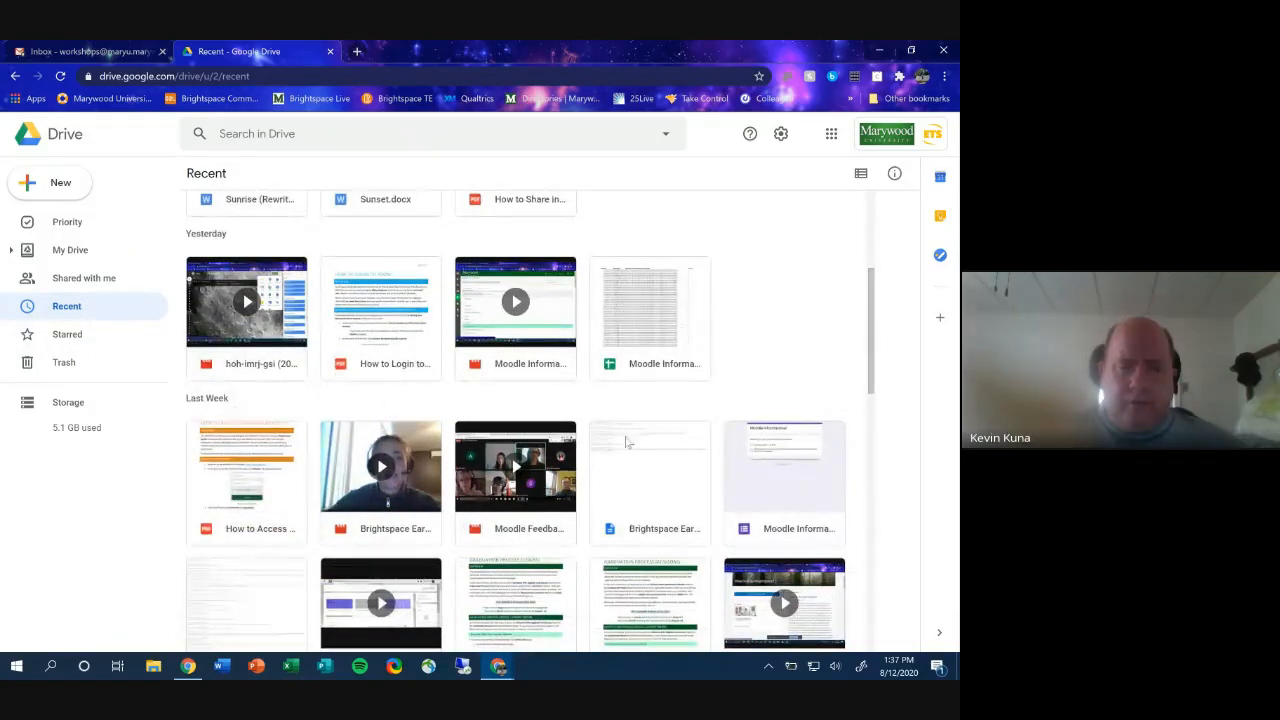
- Add the Google Drive Basics Notes file in My Drive to Starred
click(85, 344)
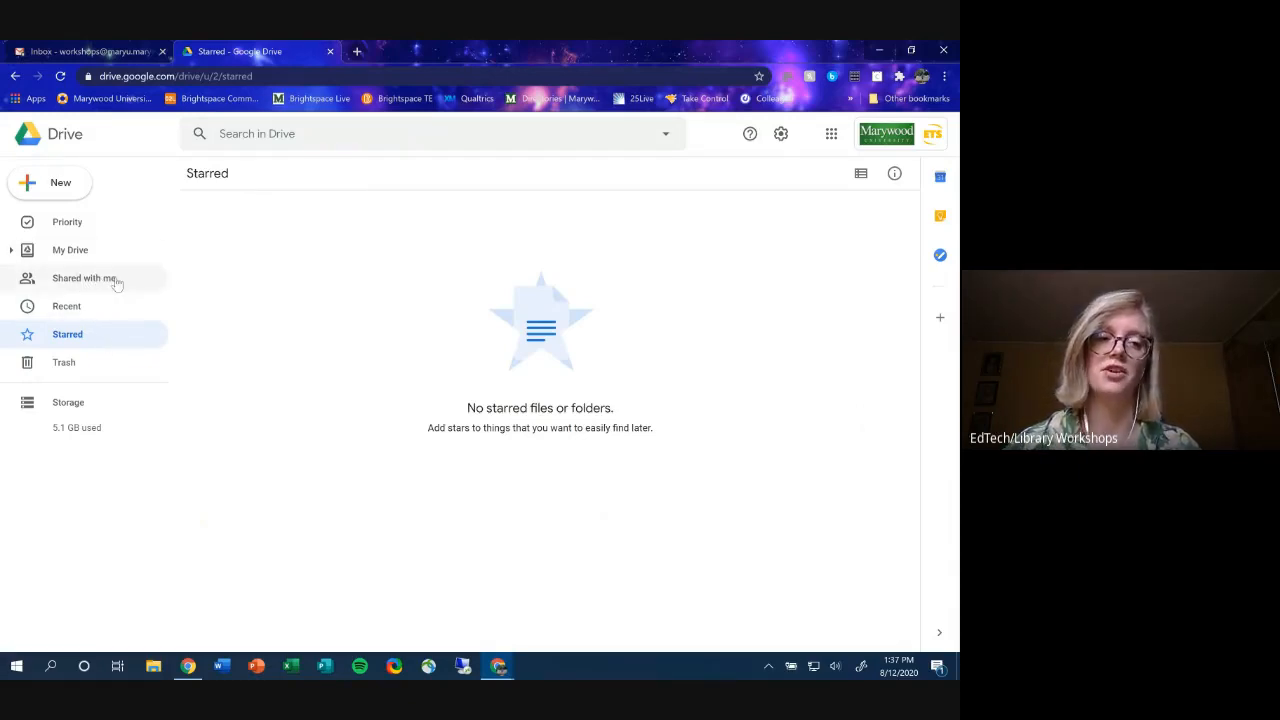
click(105, 260)
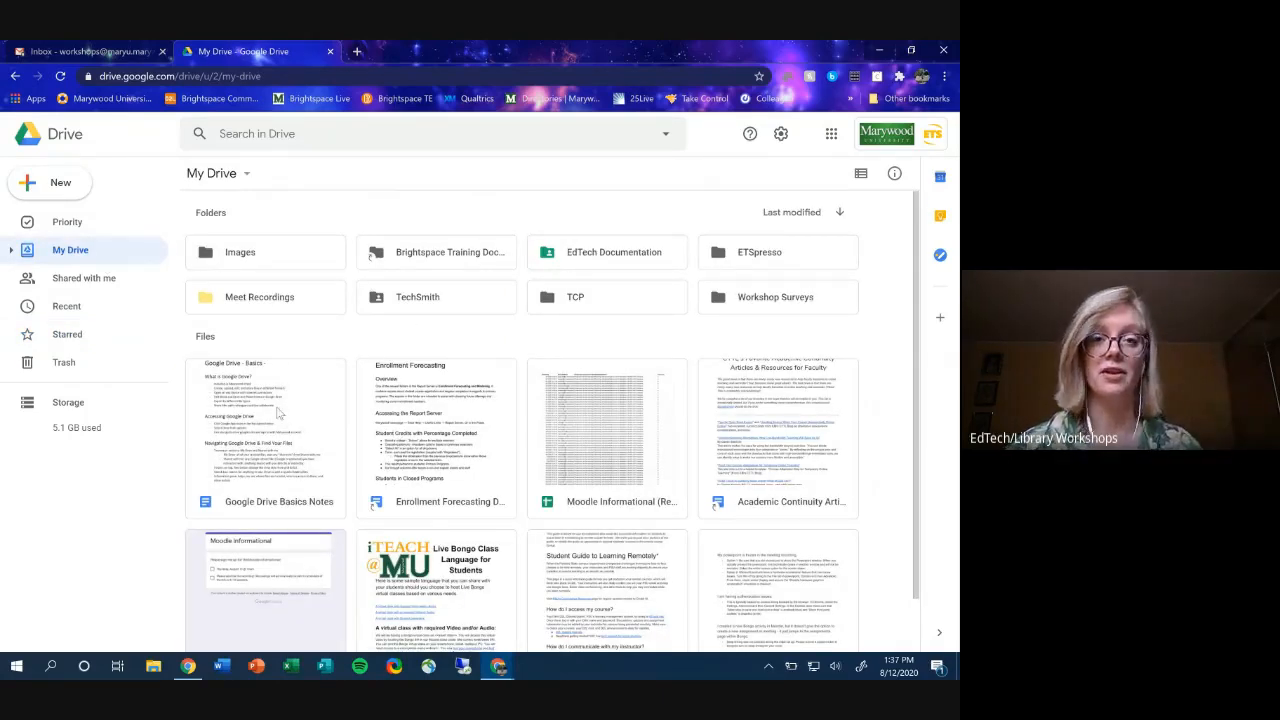
right_click(280, 413)
click(372, 478)
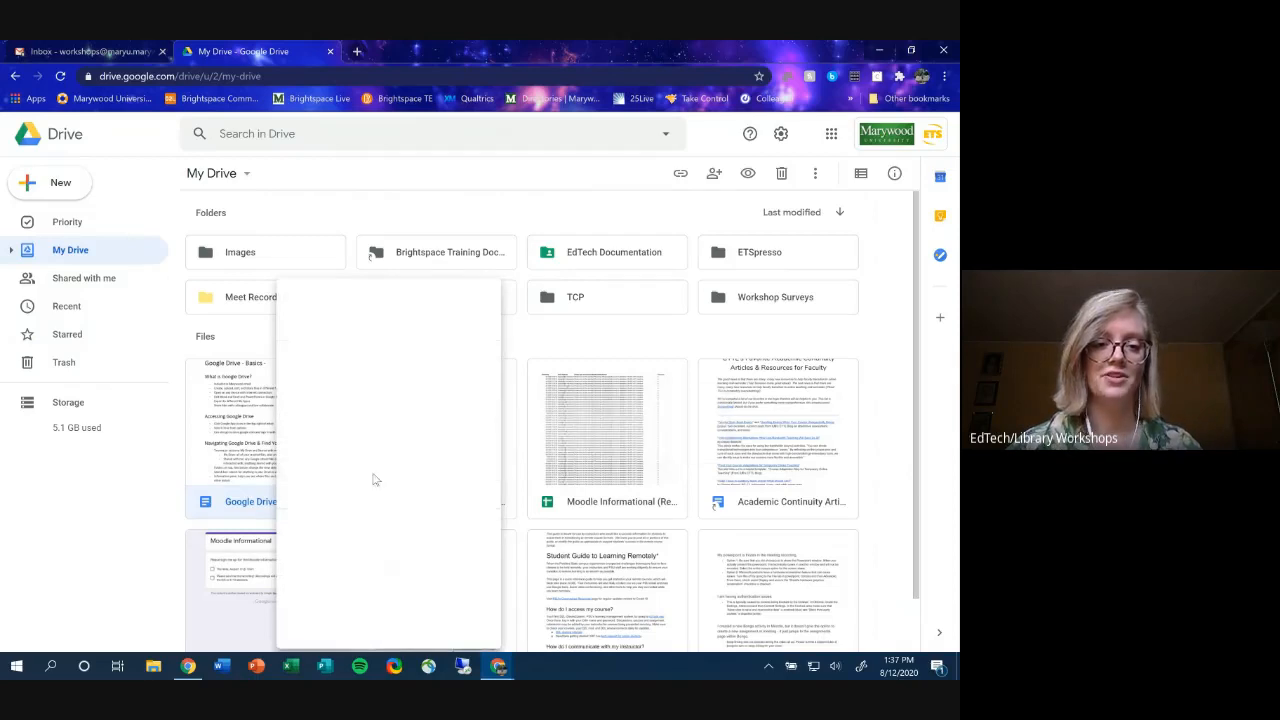
- Remove Google Drive Basics Notes from the Starred page, leaving it empty
click(86, 340)
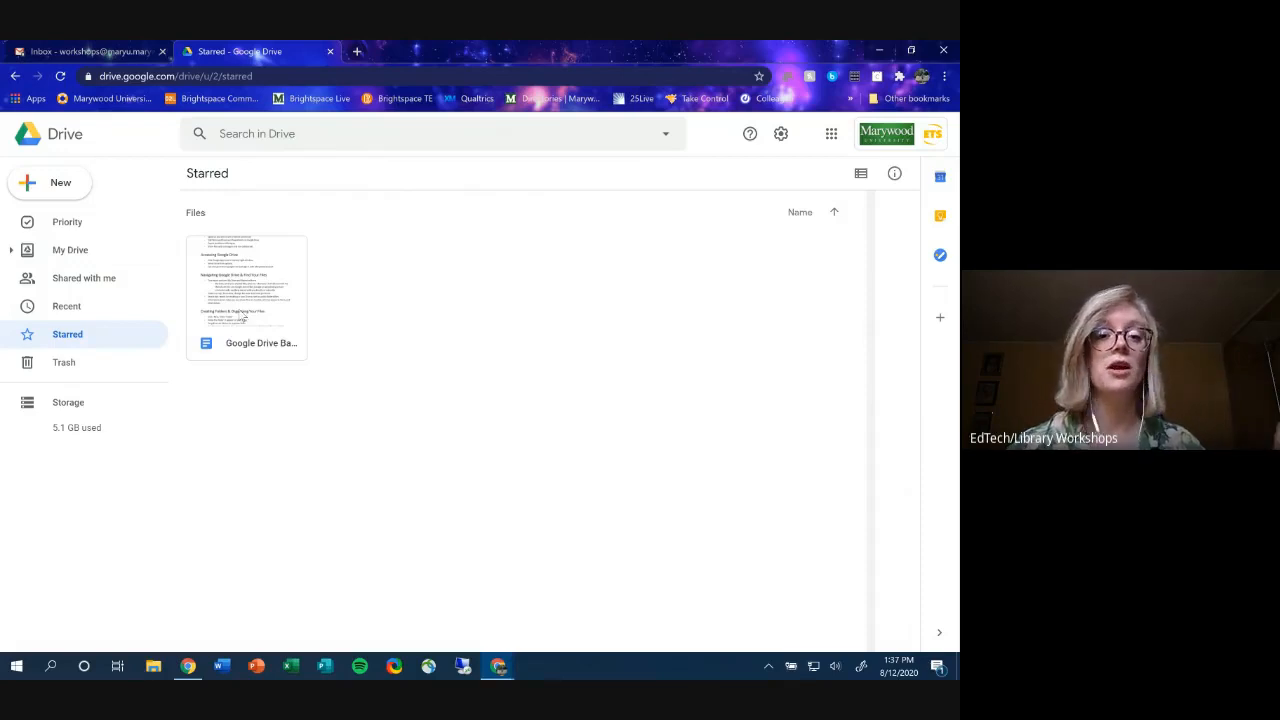
click(243, 318)
right_click(243, 318)
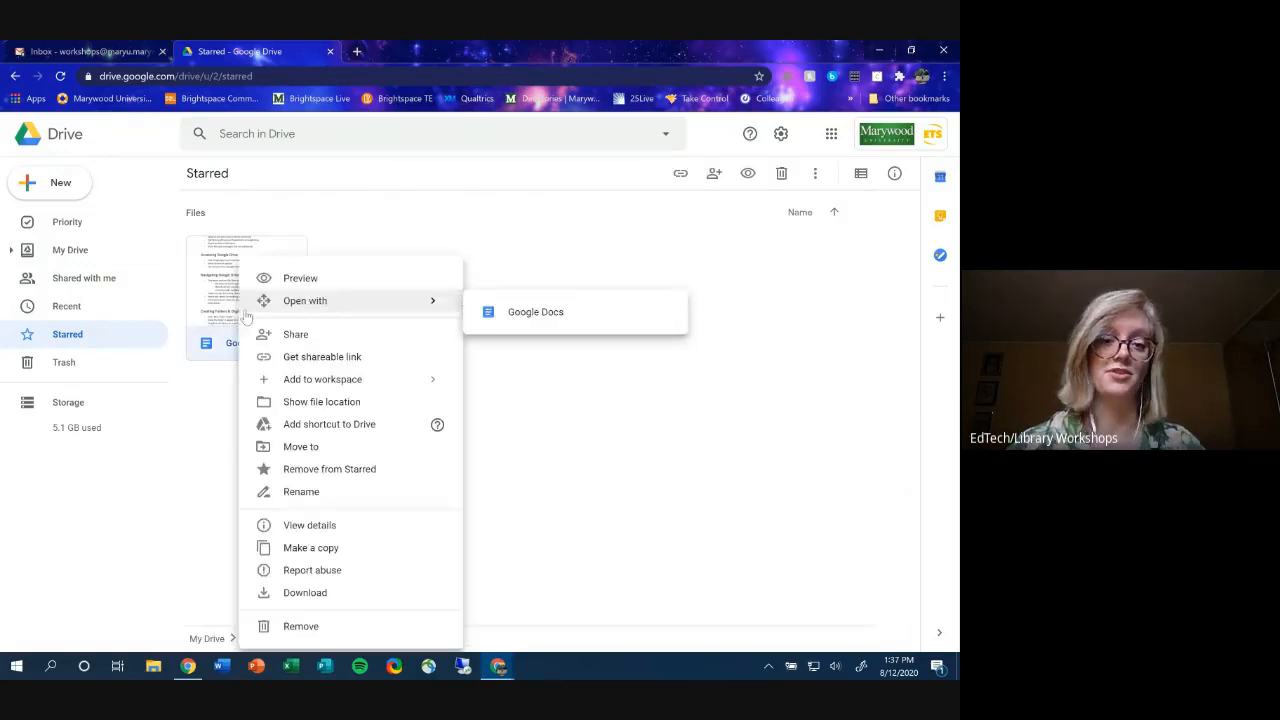
click(368, 474)
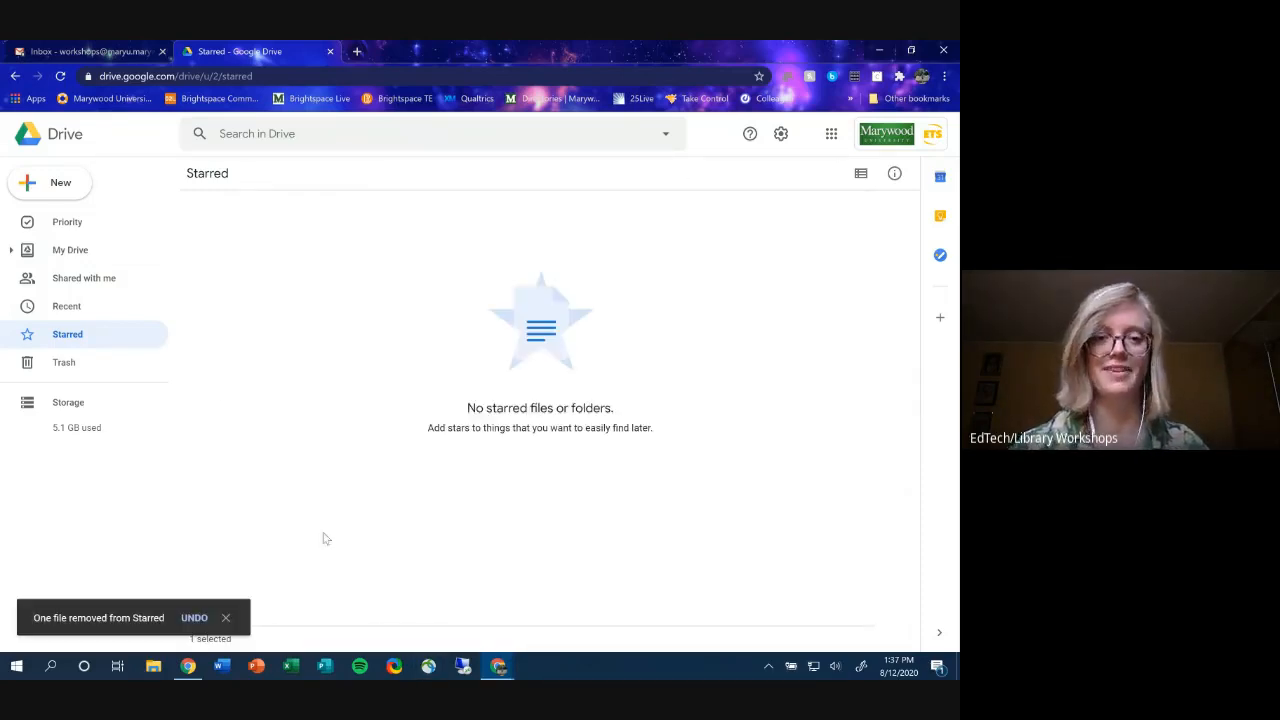
- Look over the Trash options for Workshops Test and the My Drive actions for Google Drive Basics Notes
click(102, 369)
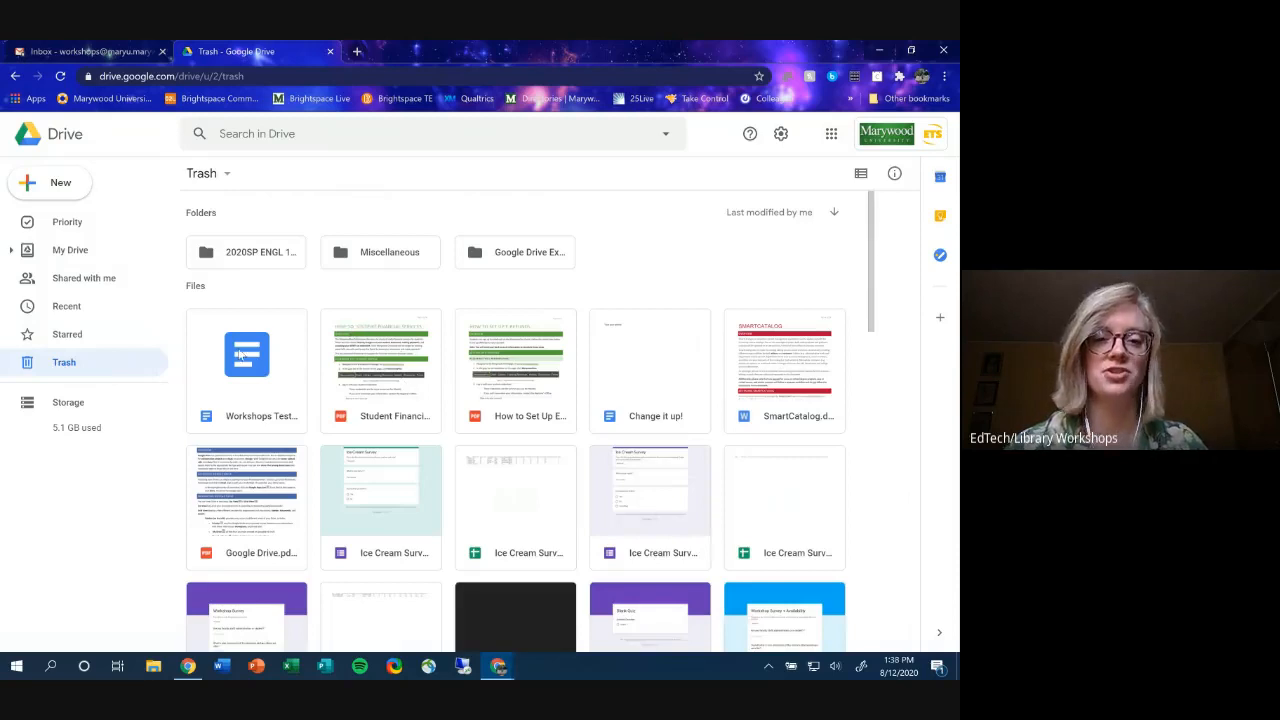
right_click(250, 398)
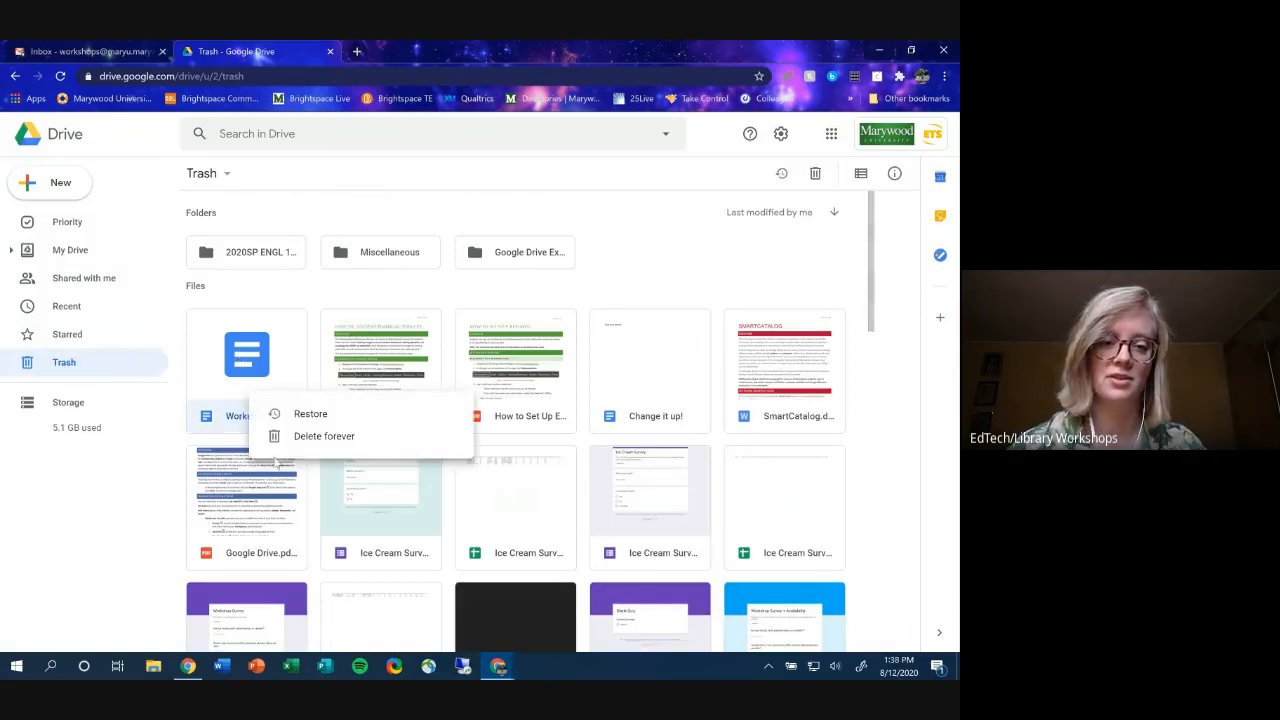
click(627, 263)
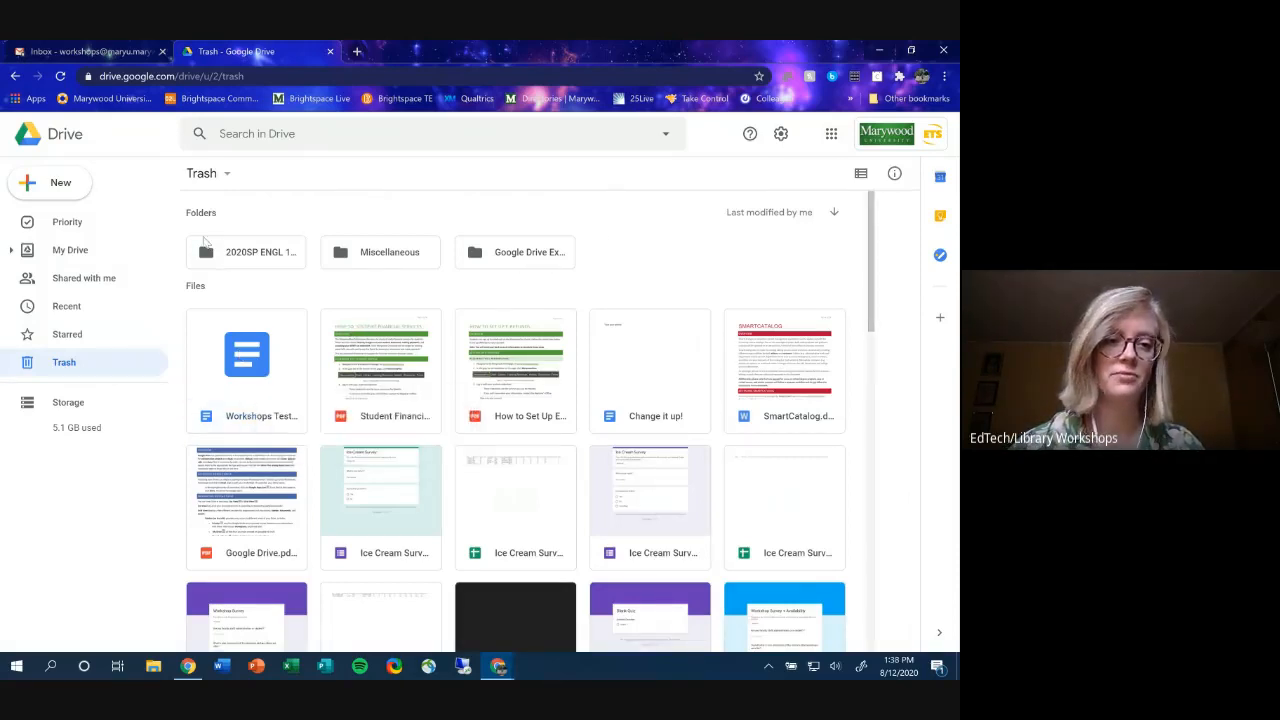
click(98, 253)
right_click(288, 460)
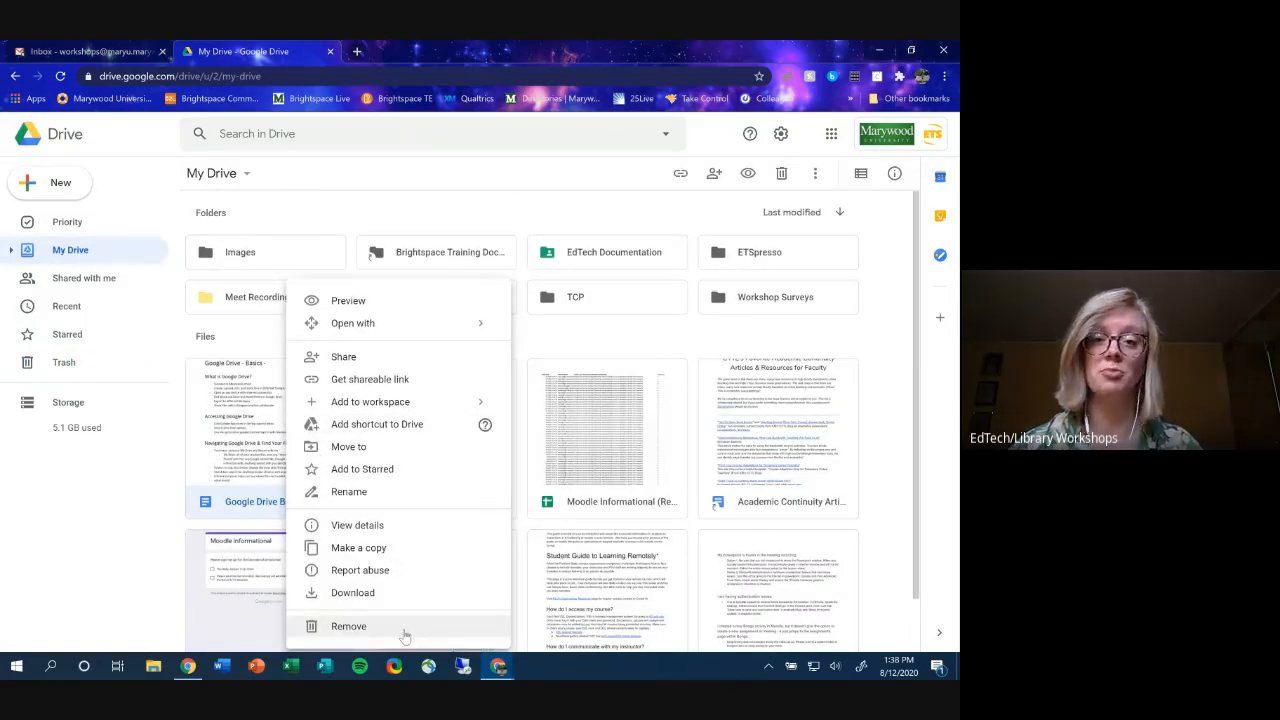
- Permanently delete the Change it up! file from the Trash
click(98, 370)
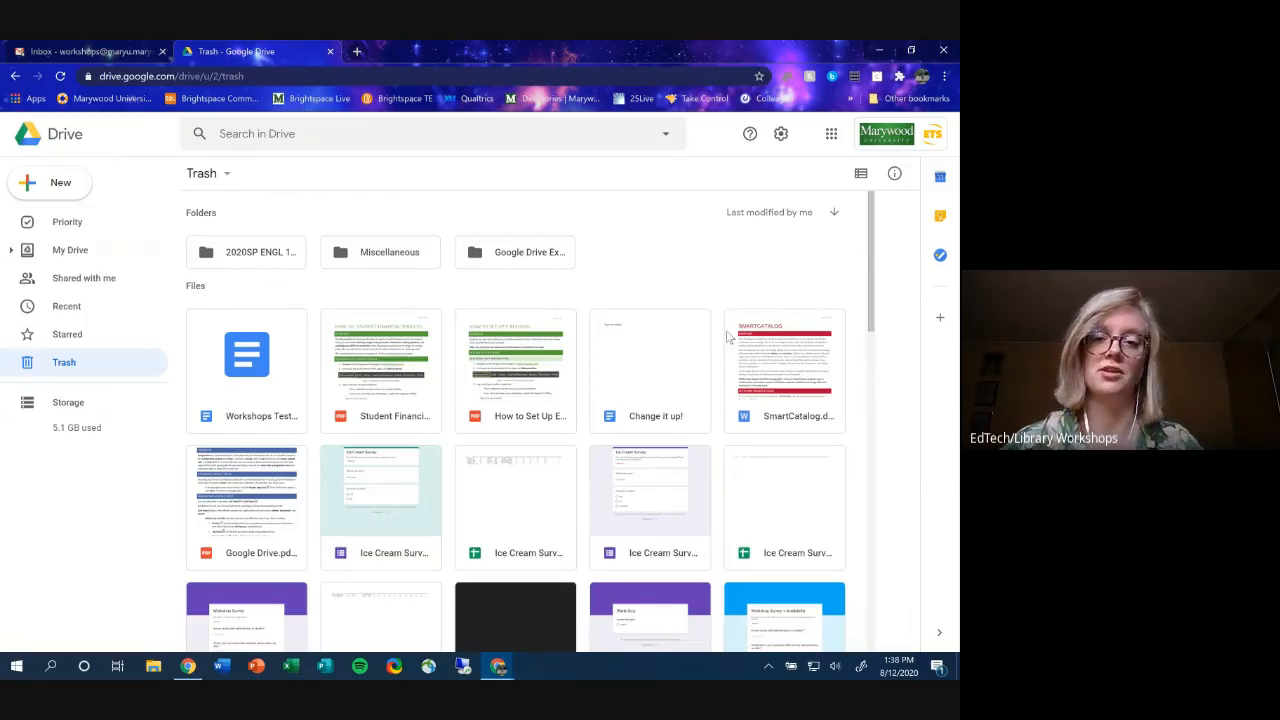
right_click(650, 366)
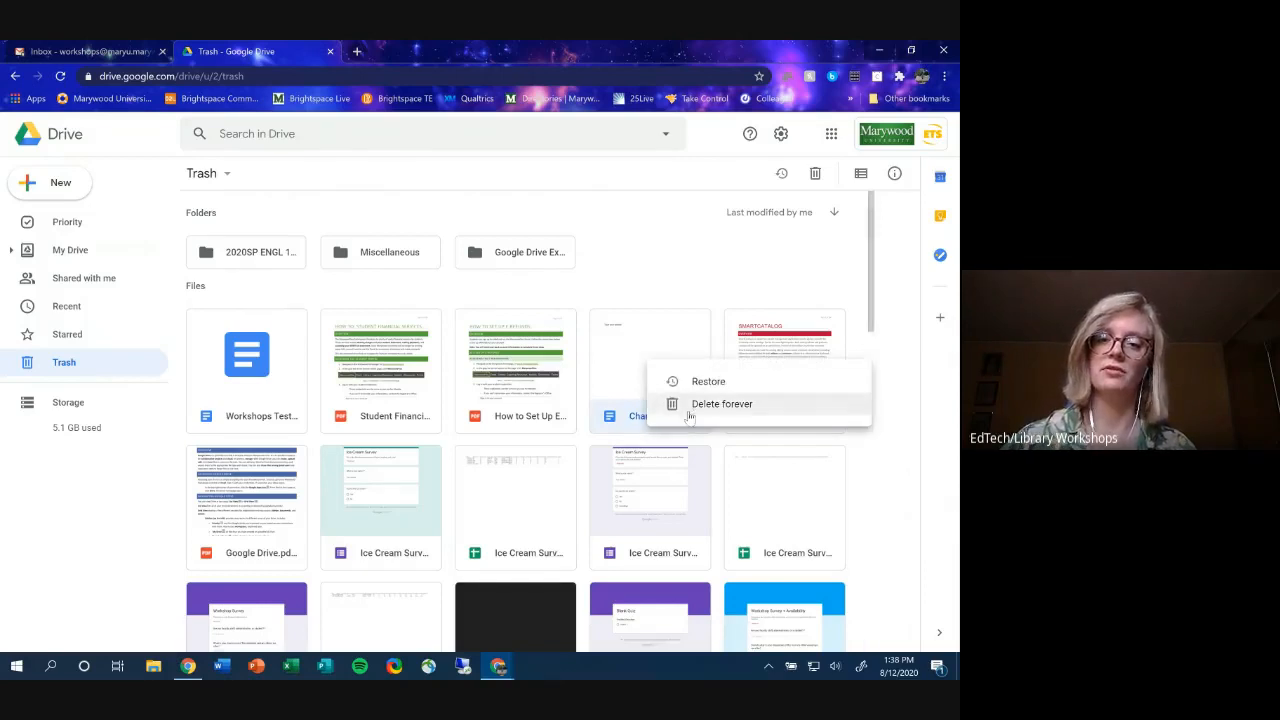
click(688, 404)
click(476, 428)
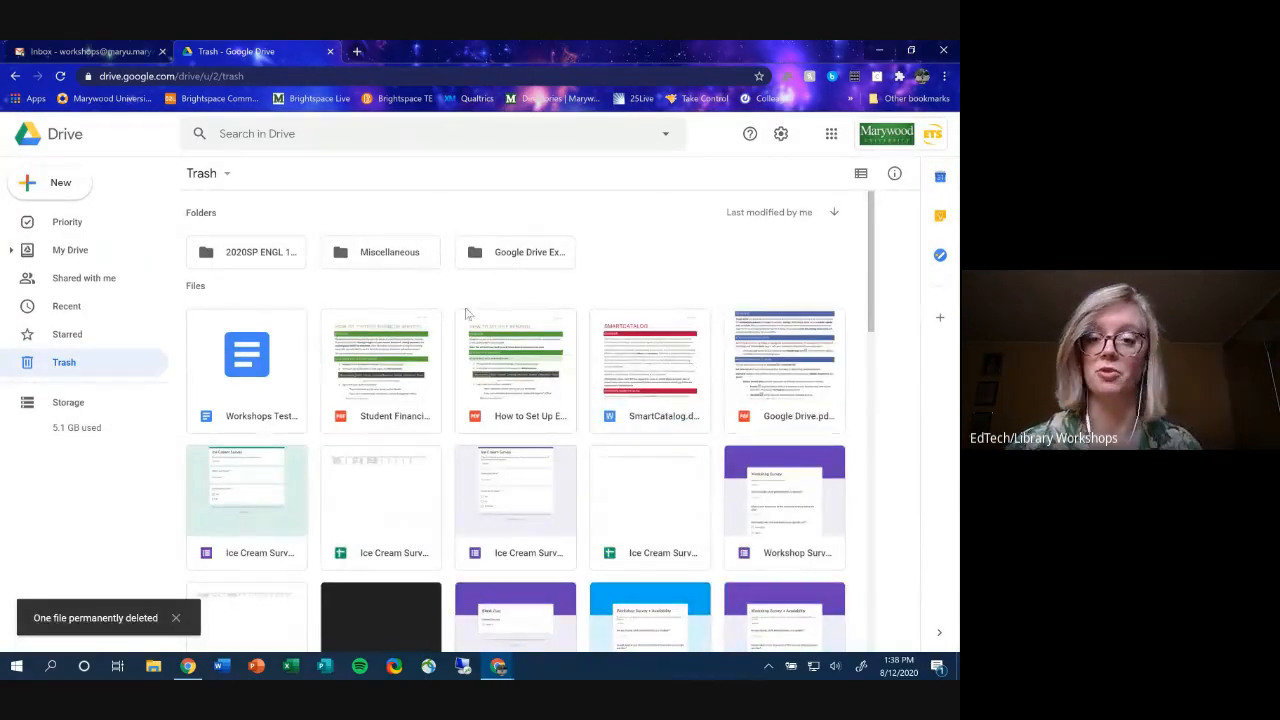
- Leave another trashed PDF untouched and show the Priority page's suggested files
right_click(550, 379)
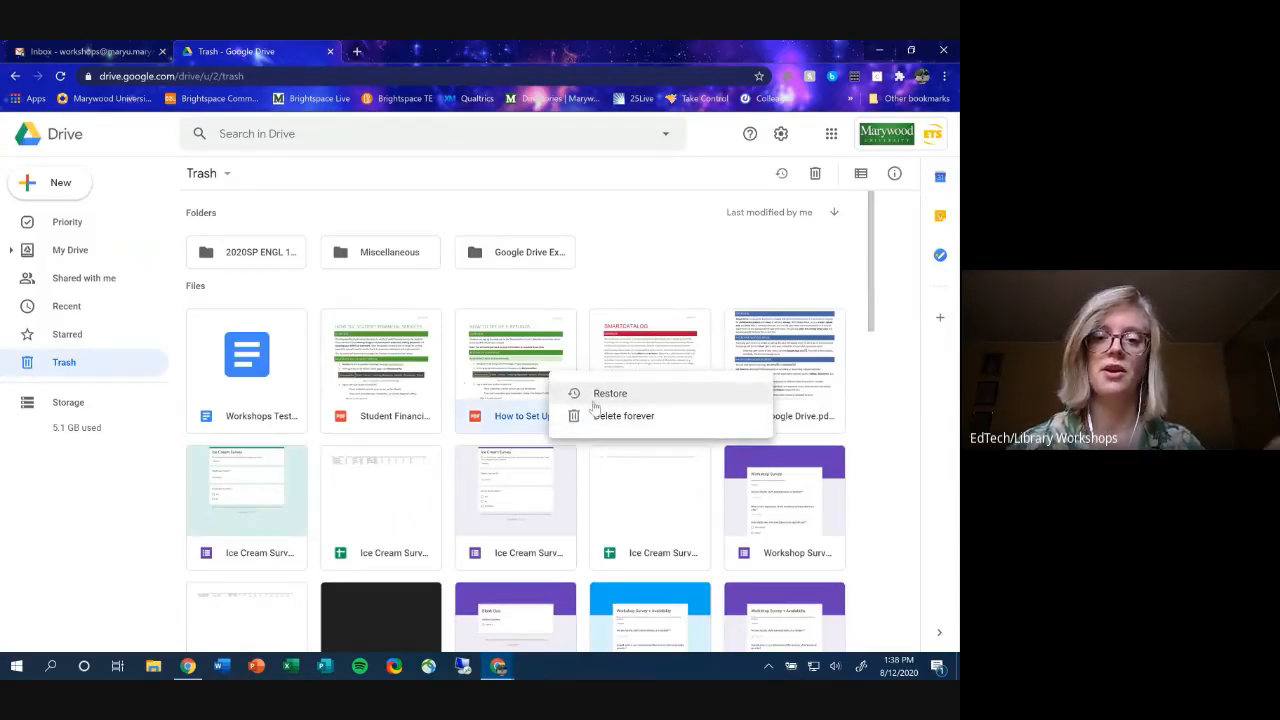
click(638, 264)
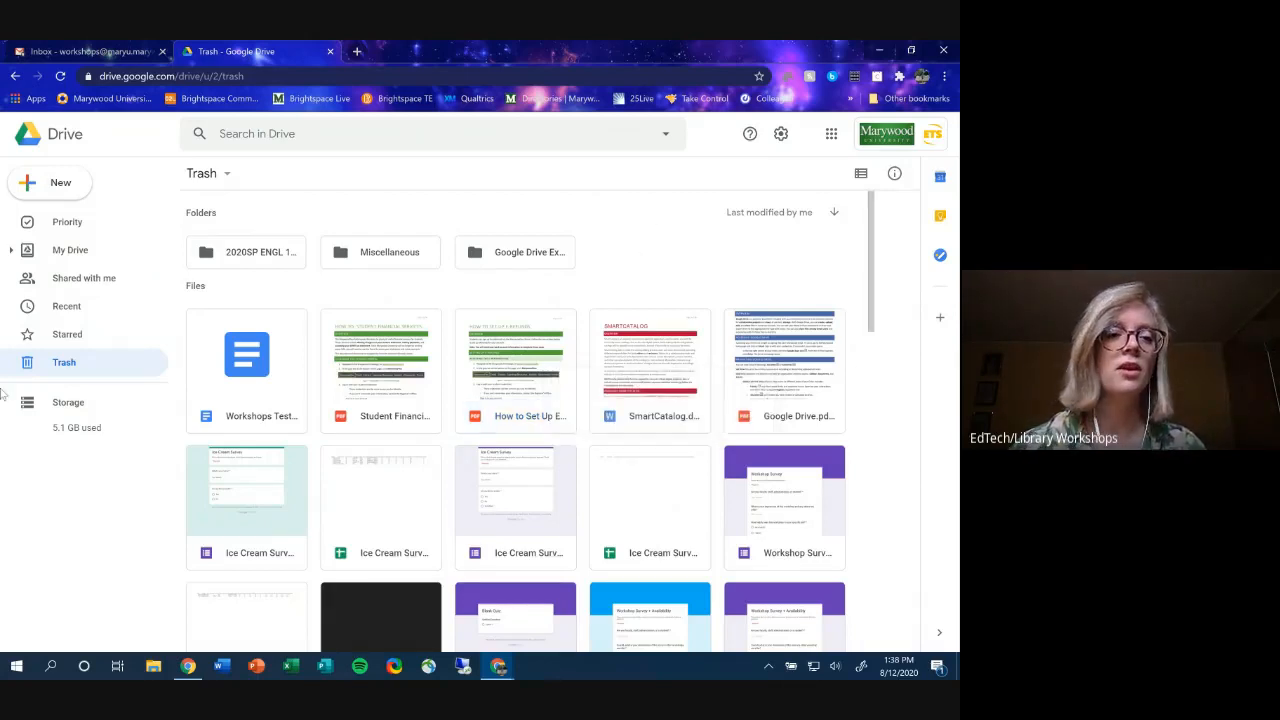
click(101, 228)
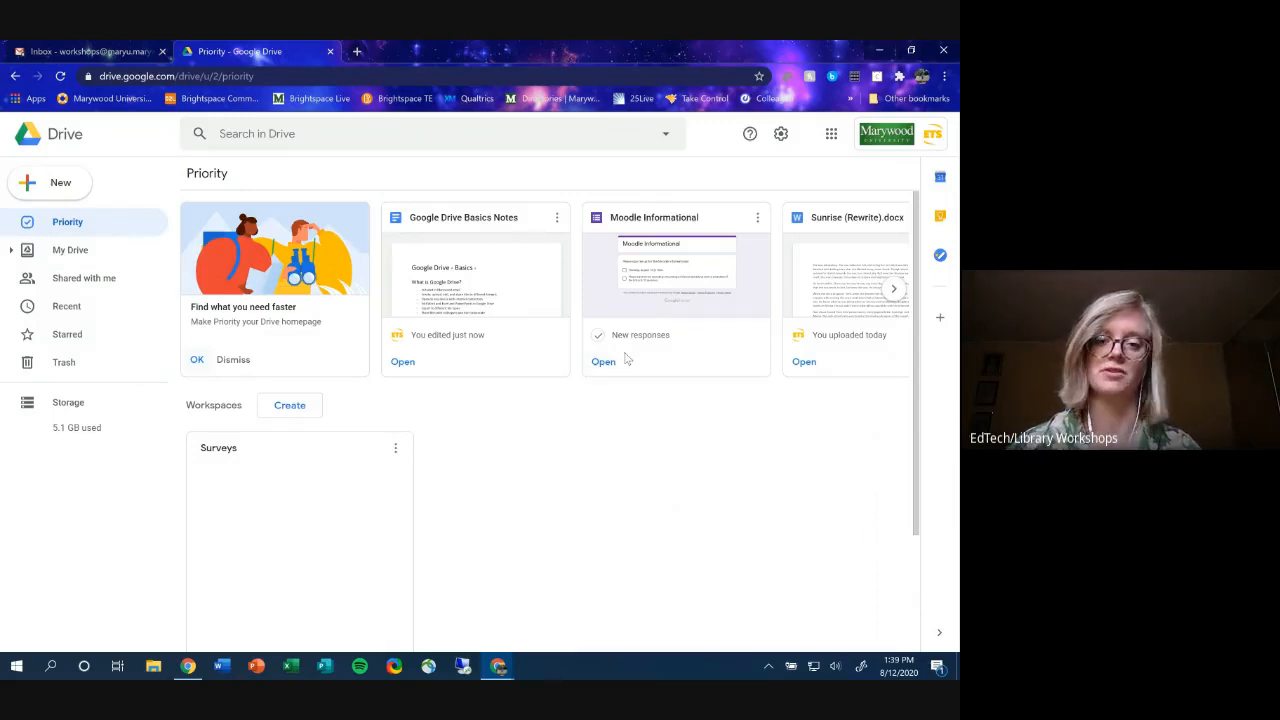
click(894, 288)
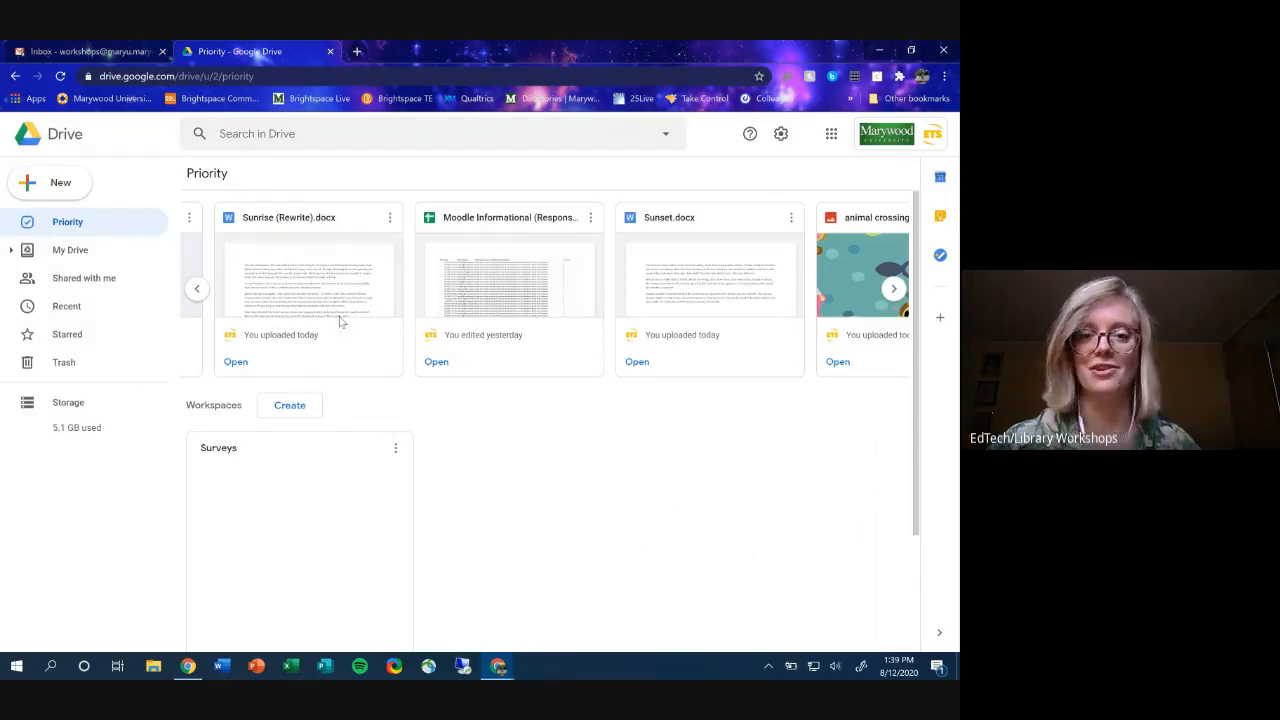
click(196, 288)
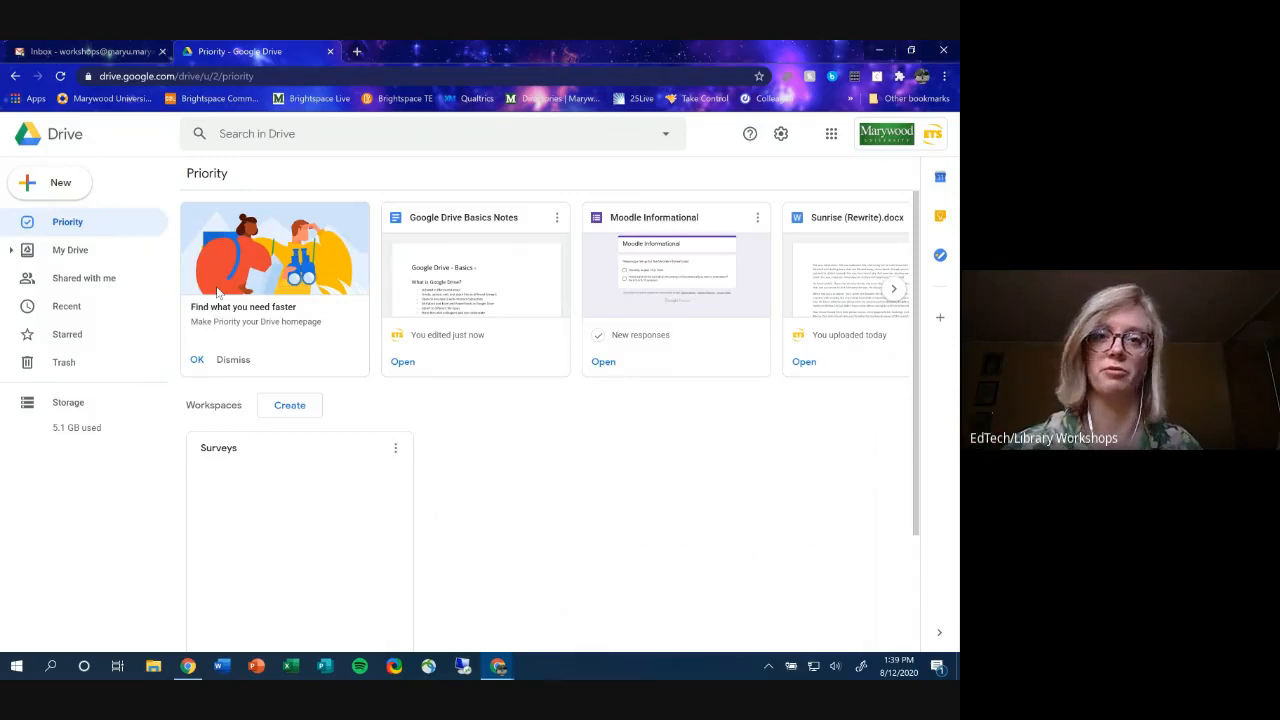
scroll(455, 435, down, 3)
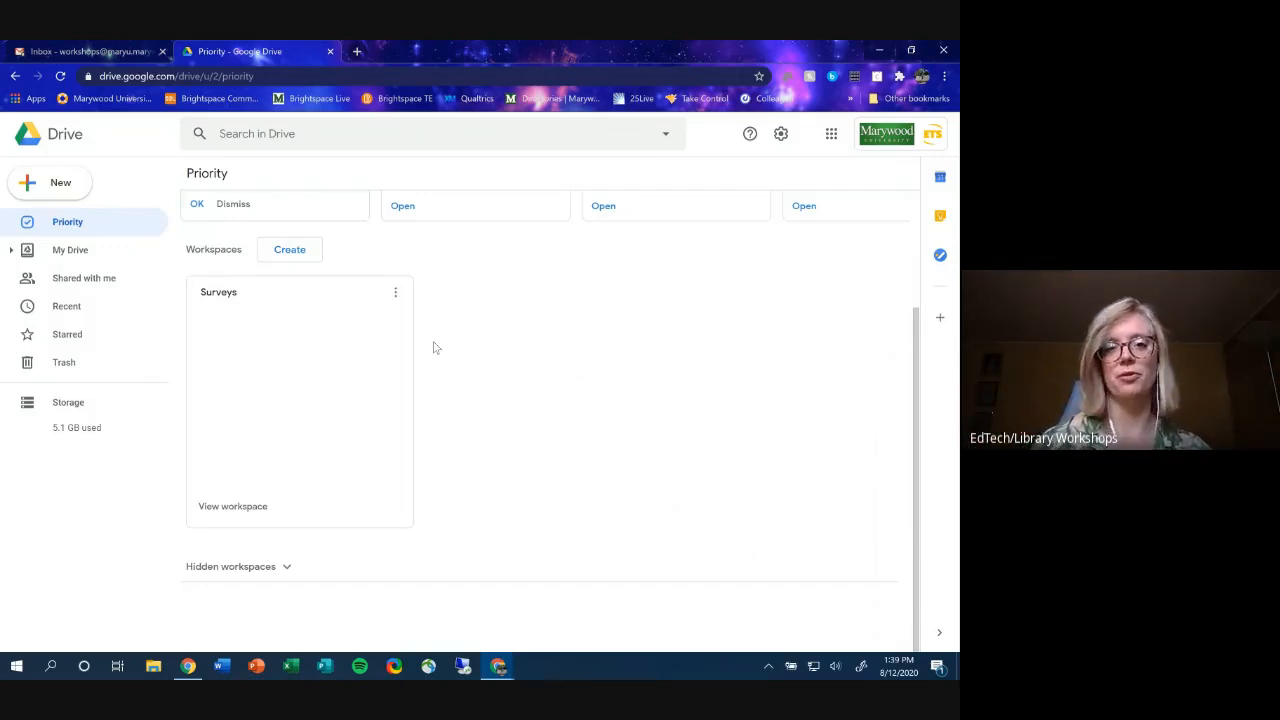
click(320, 258)
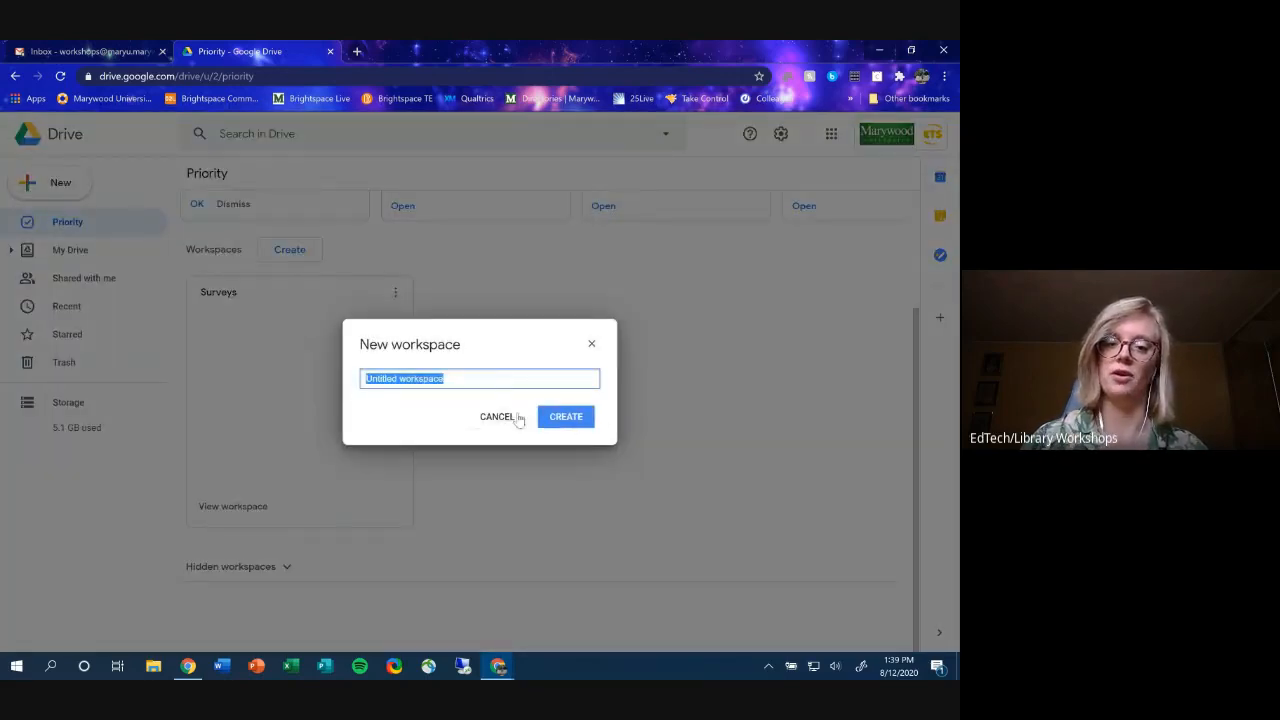
click(508, 416)
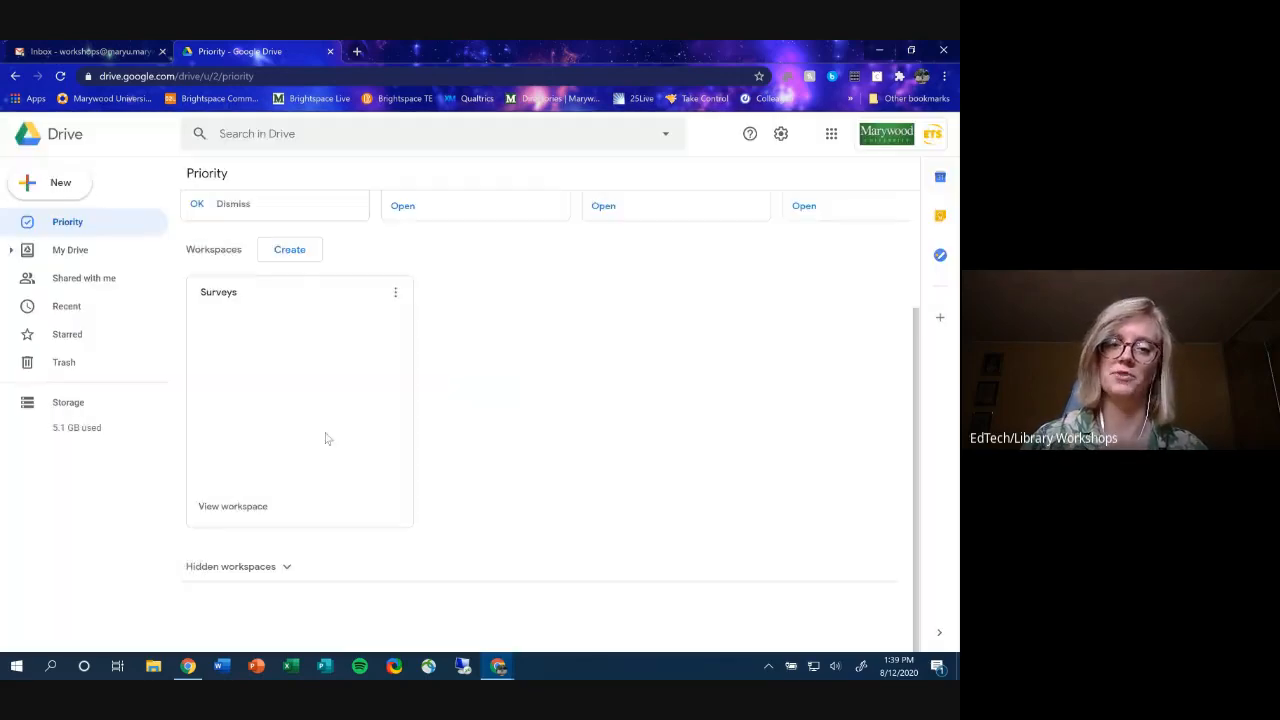
click(396, 293)
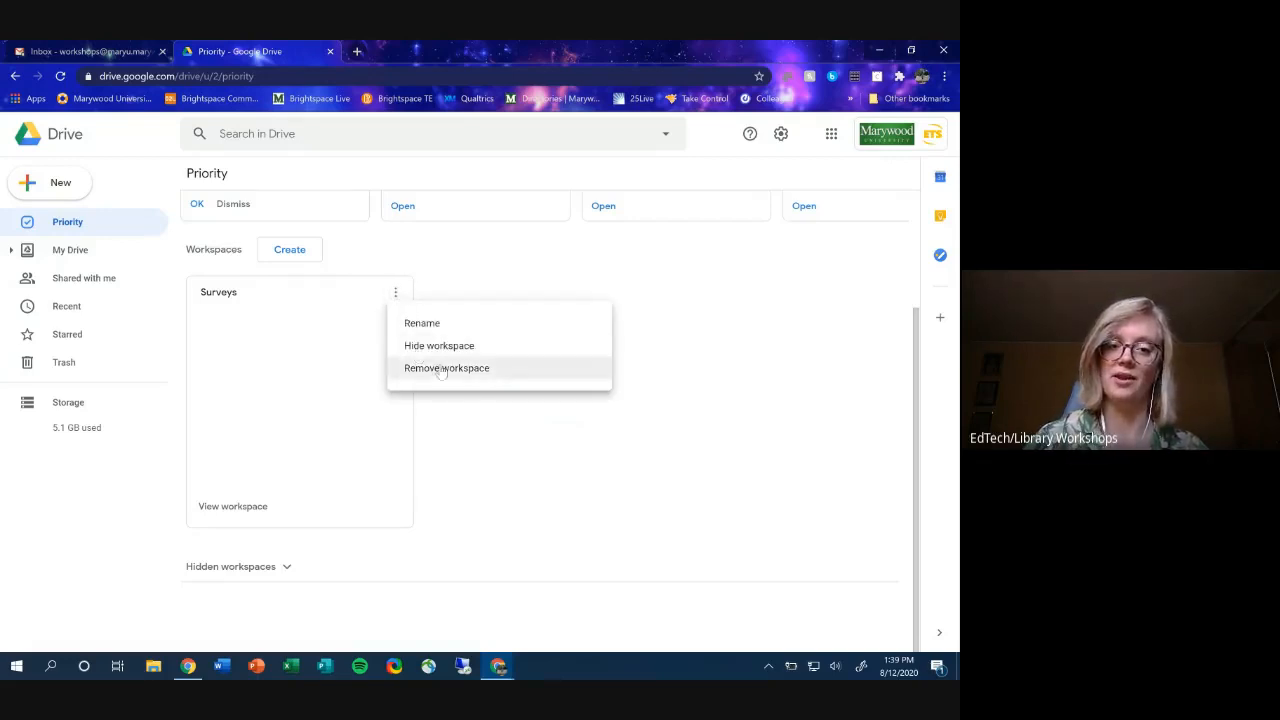
click(344, 447)
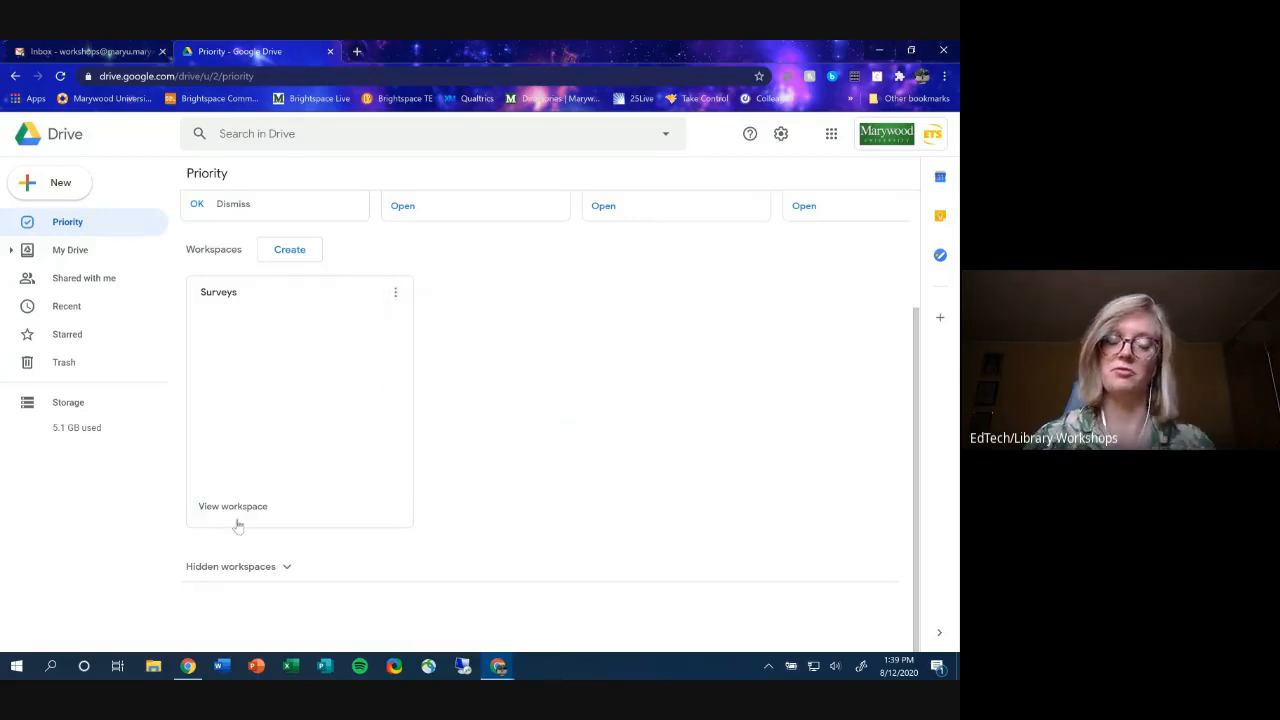
scroll(386, 429, up, 2)
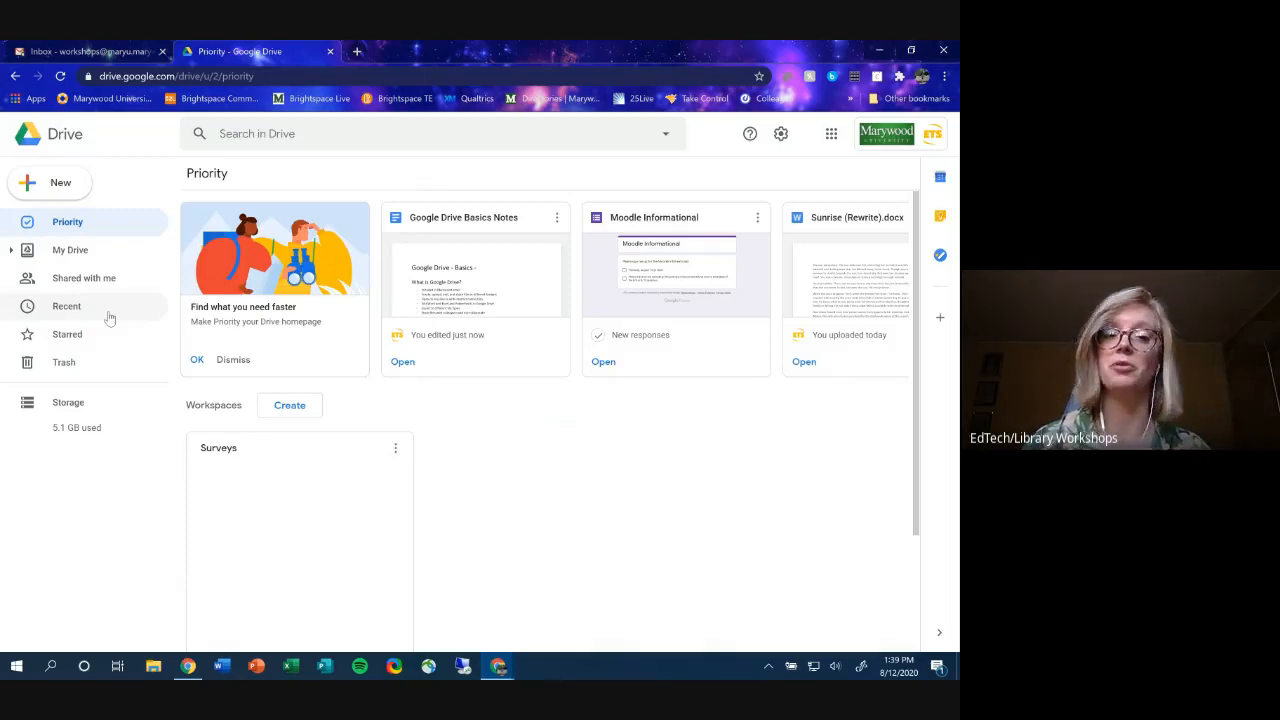
- Navigate from My Drive into EdTech Documentation > Zoom to reach How to Login to Zoom.pdf
click(108, 314)
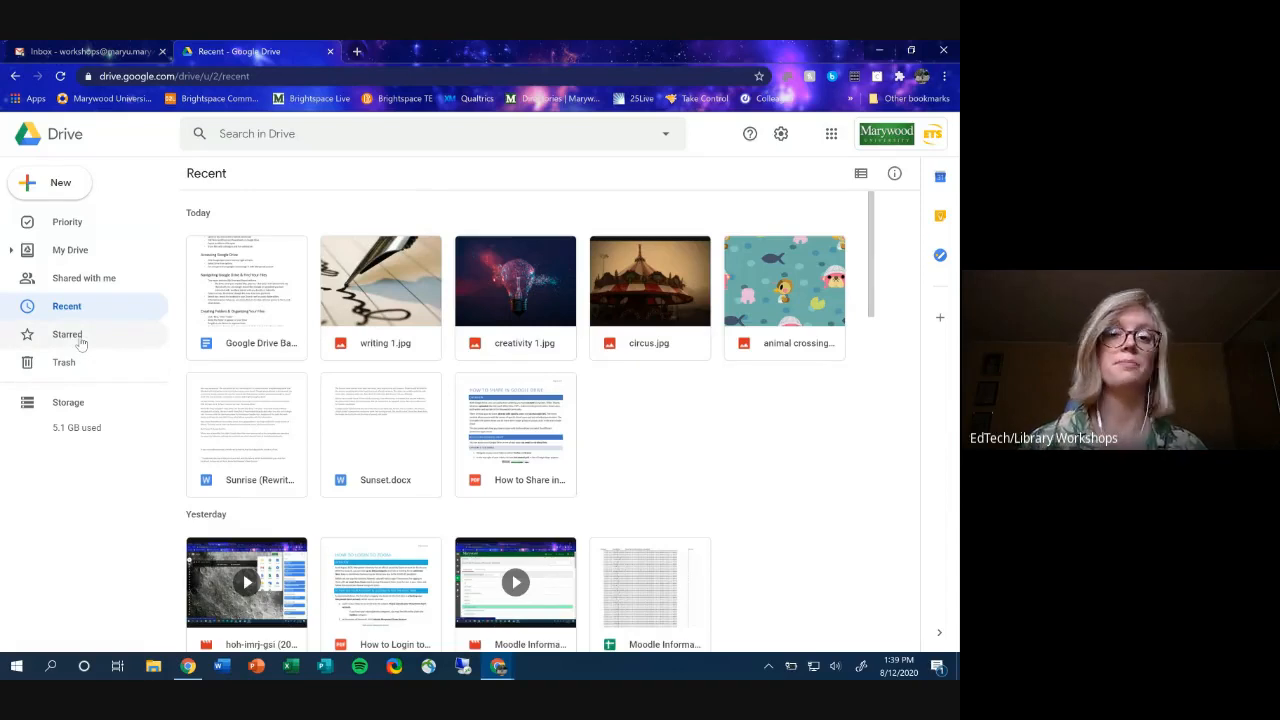
click(96, 258)
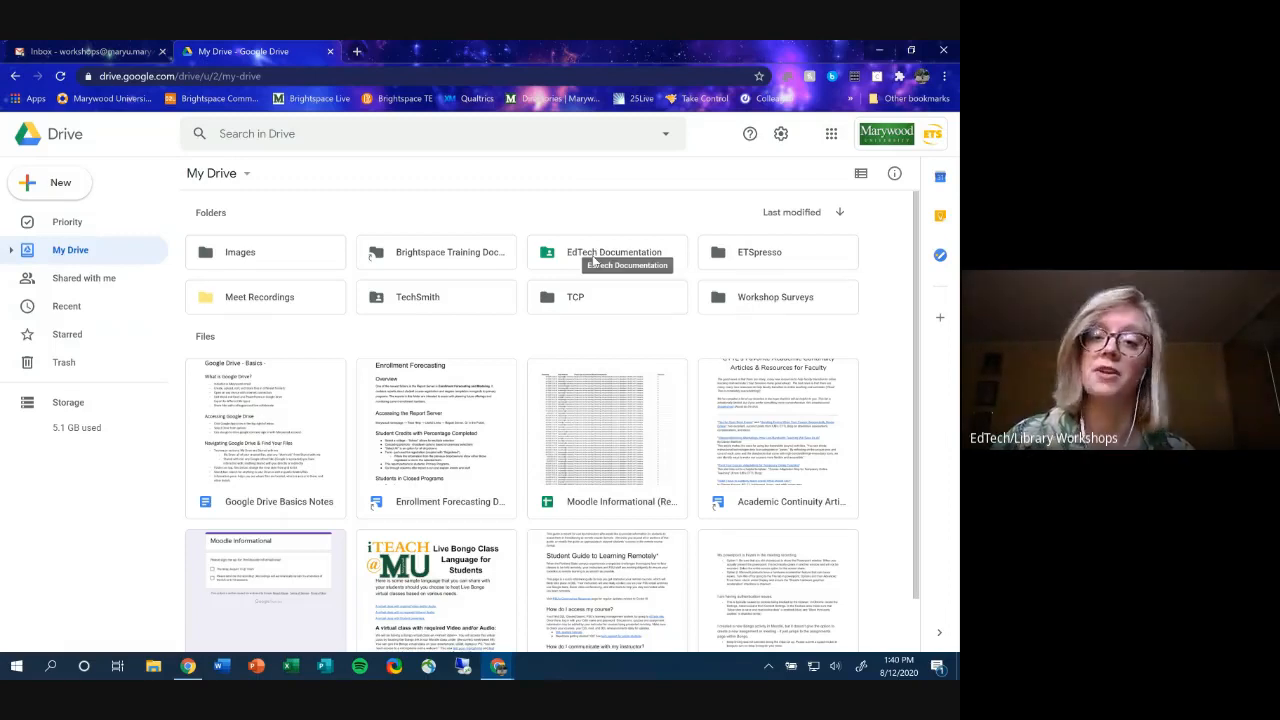
double_click(594, 258)
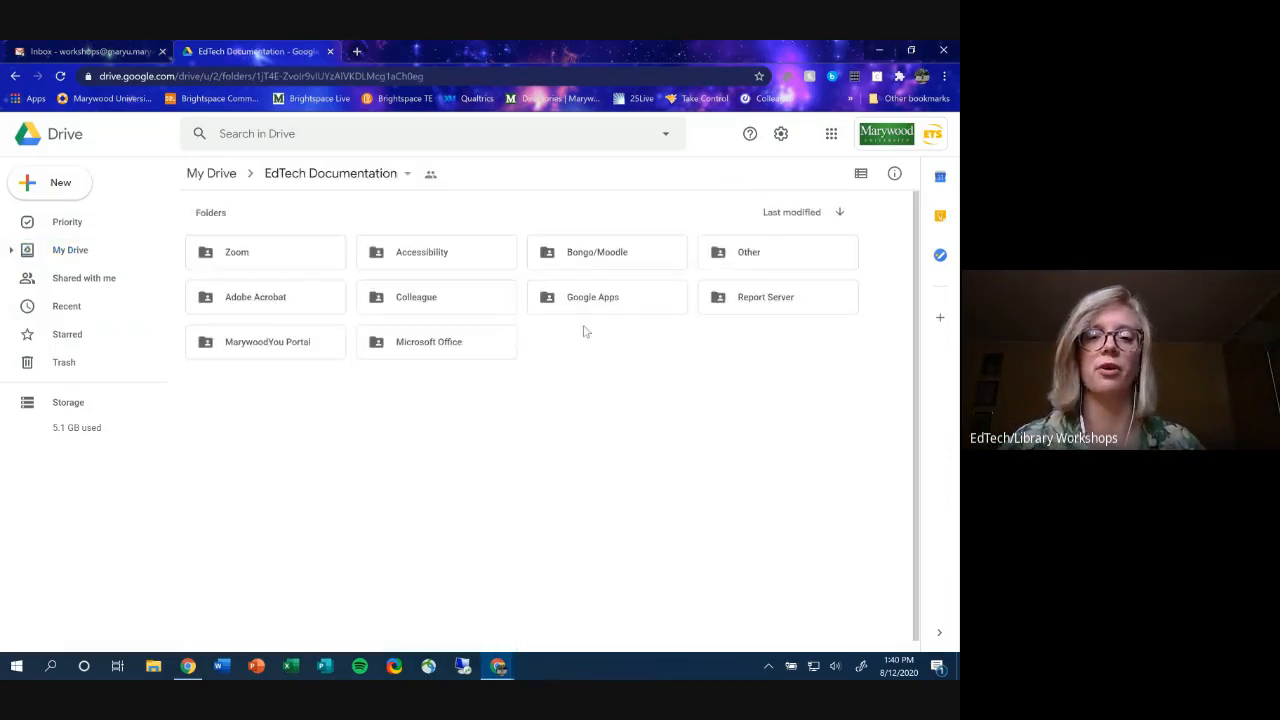
double_click(281, 261)
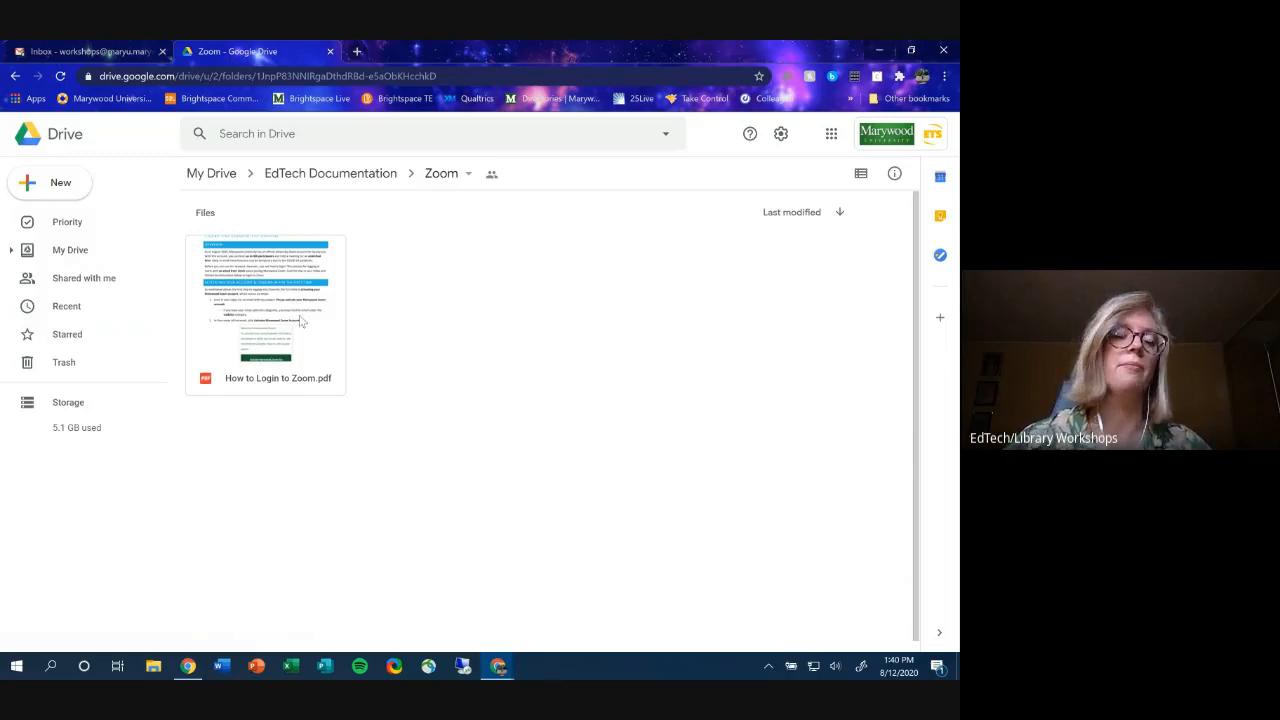
- Open How to Login to Zoom.pdf in Drive's preview
click(242, 350)
right_click(243, 350)
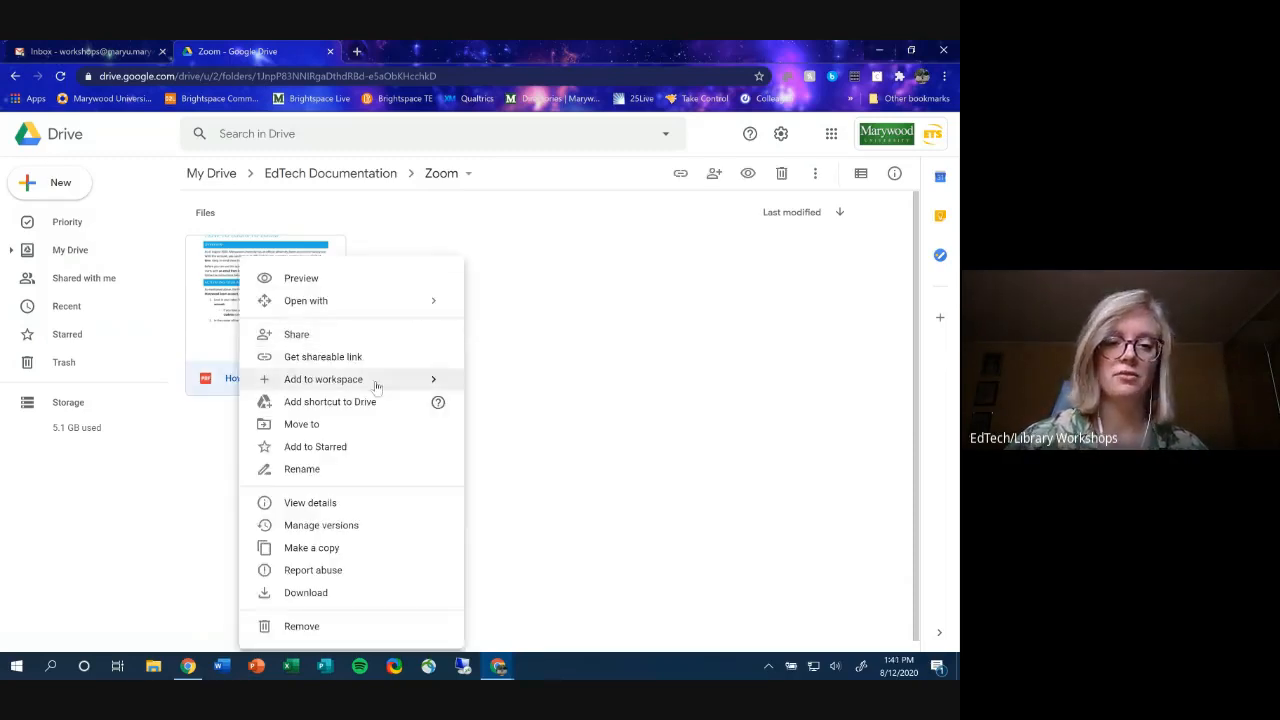
click(505, 340)
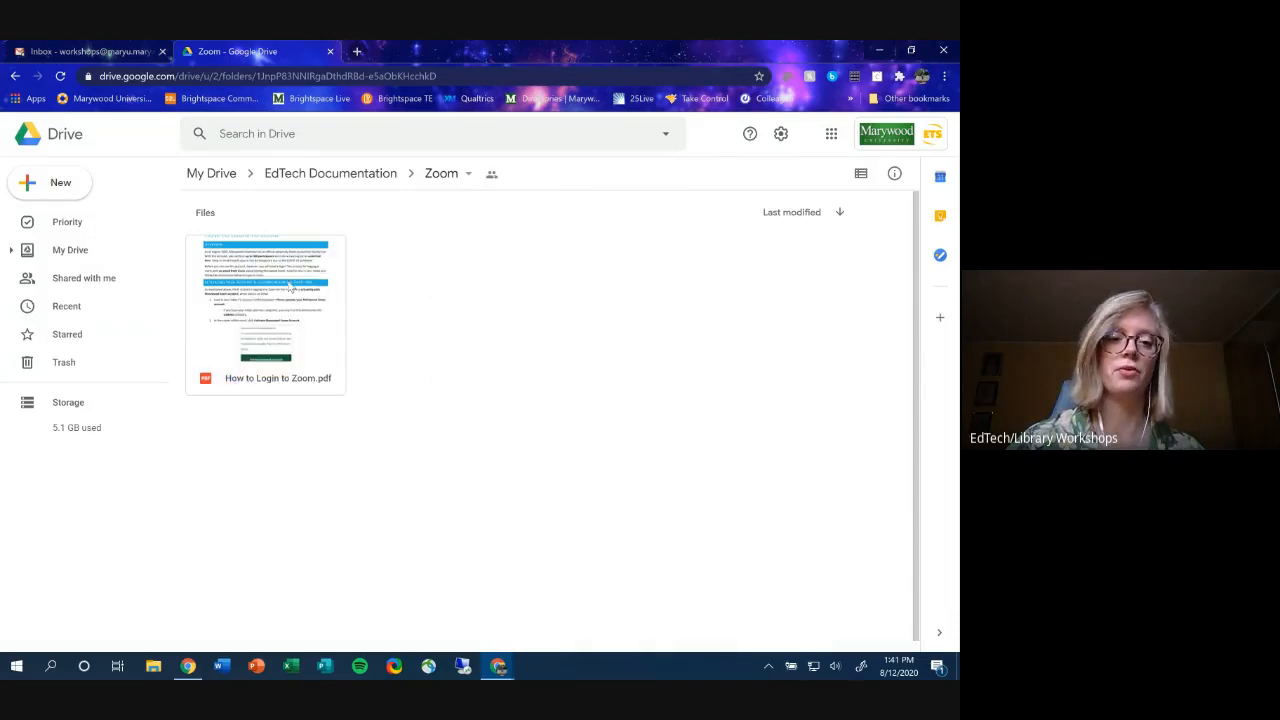
double_click(290, 286)
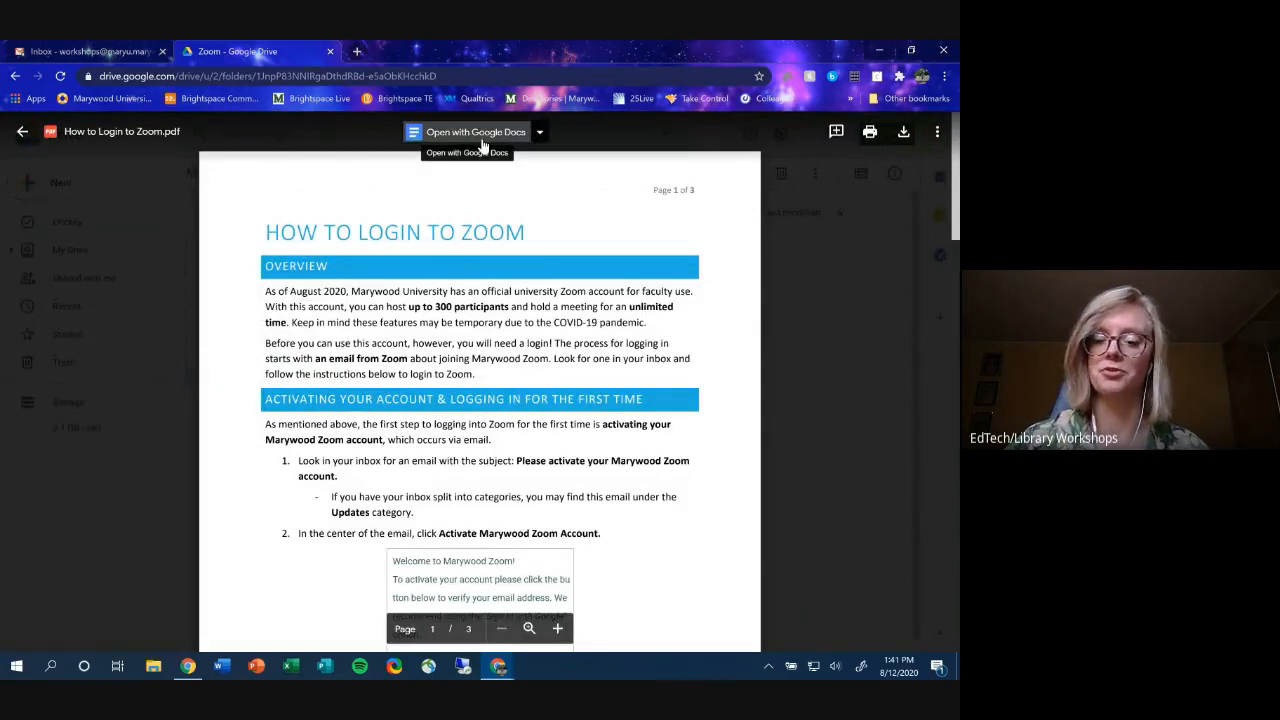
- Check the previewed PDF's sharing settings, then scroll through its pages
click(937, 137)
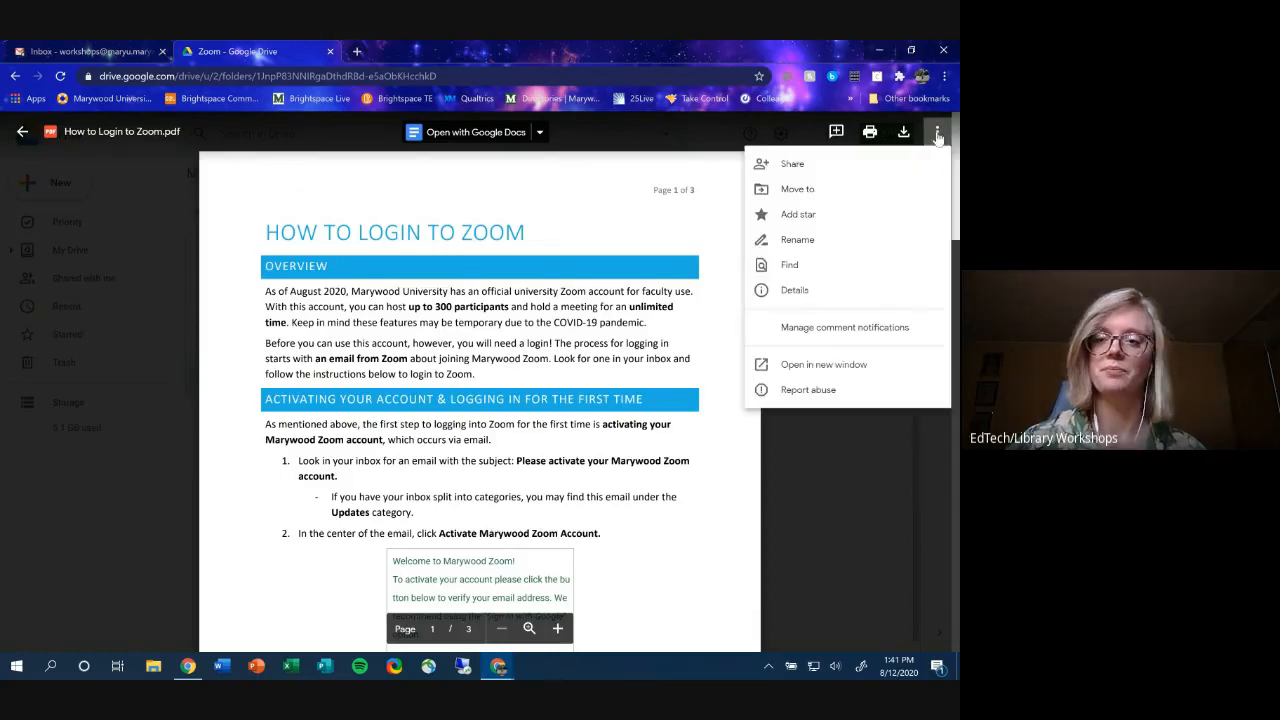
click(831, 166)
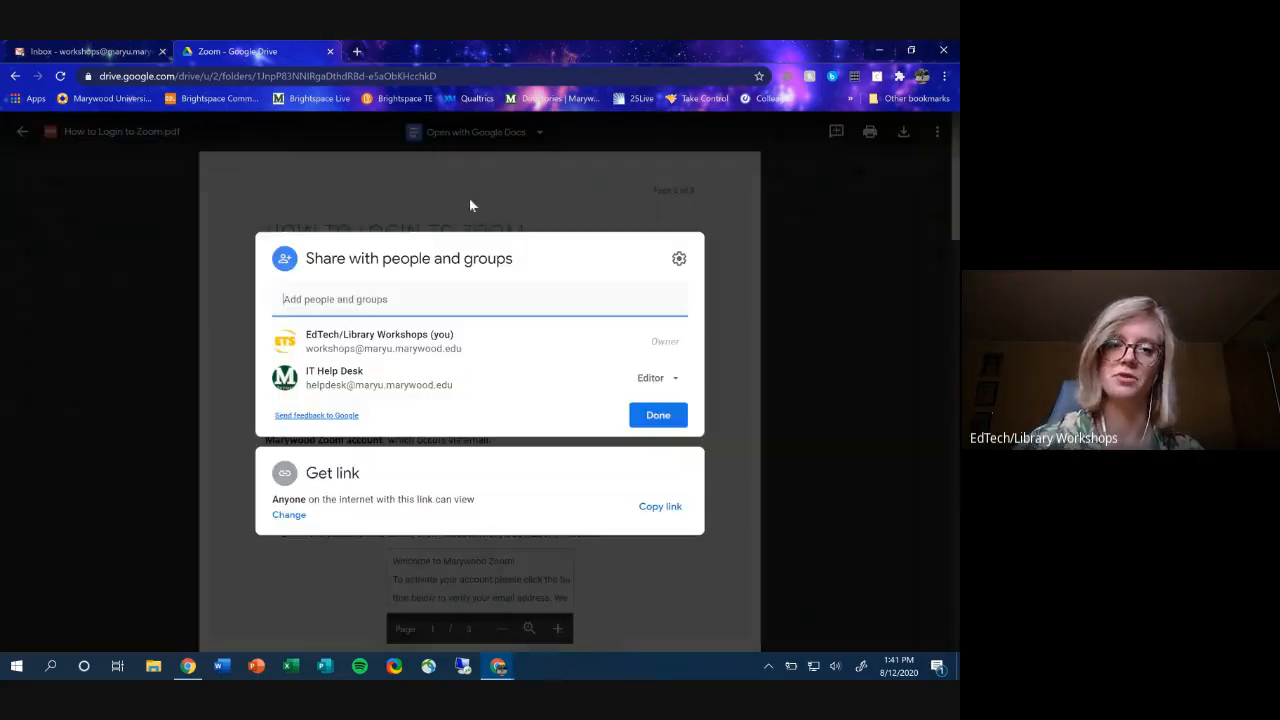
click(907, 332)
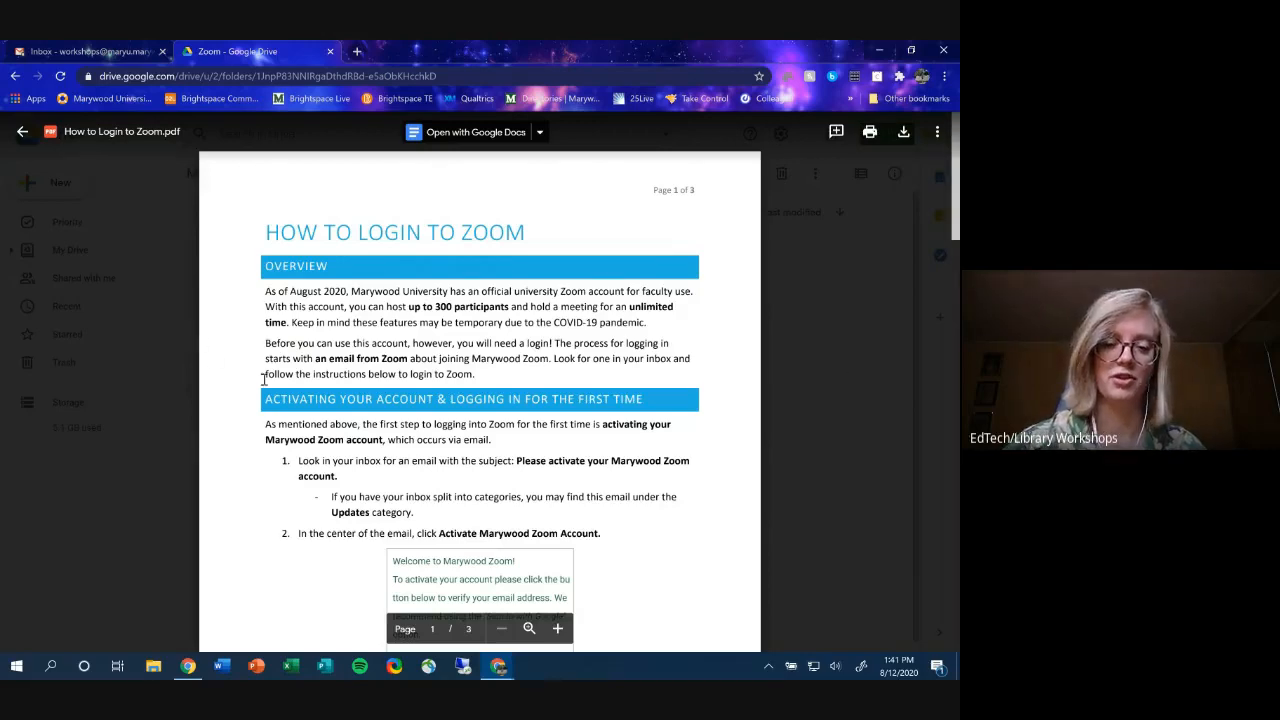
scroll(263, 379, down, 5)
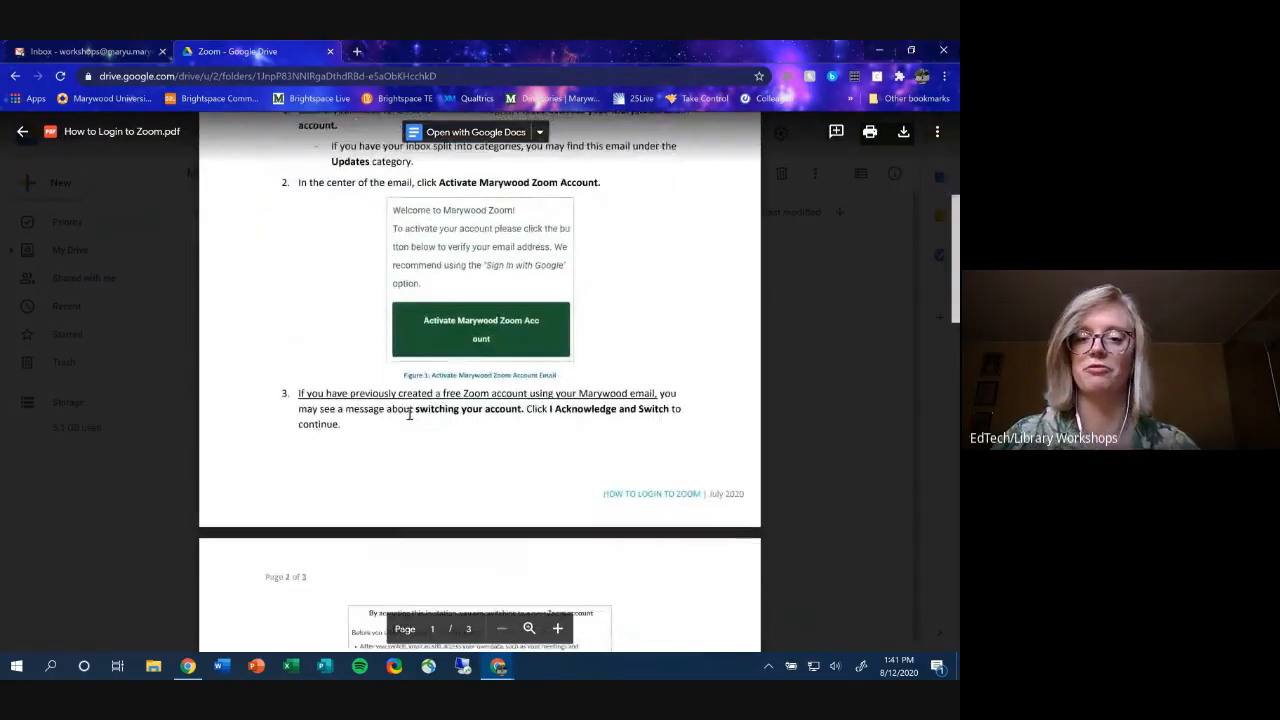
scroll(414, 414, down, 2)
scroll(414, 414, up, 5)
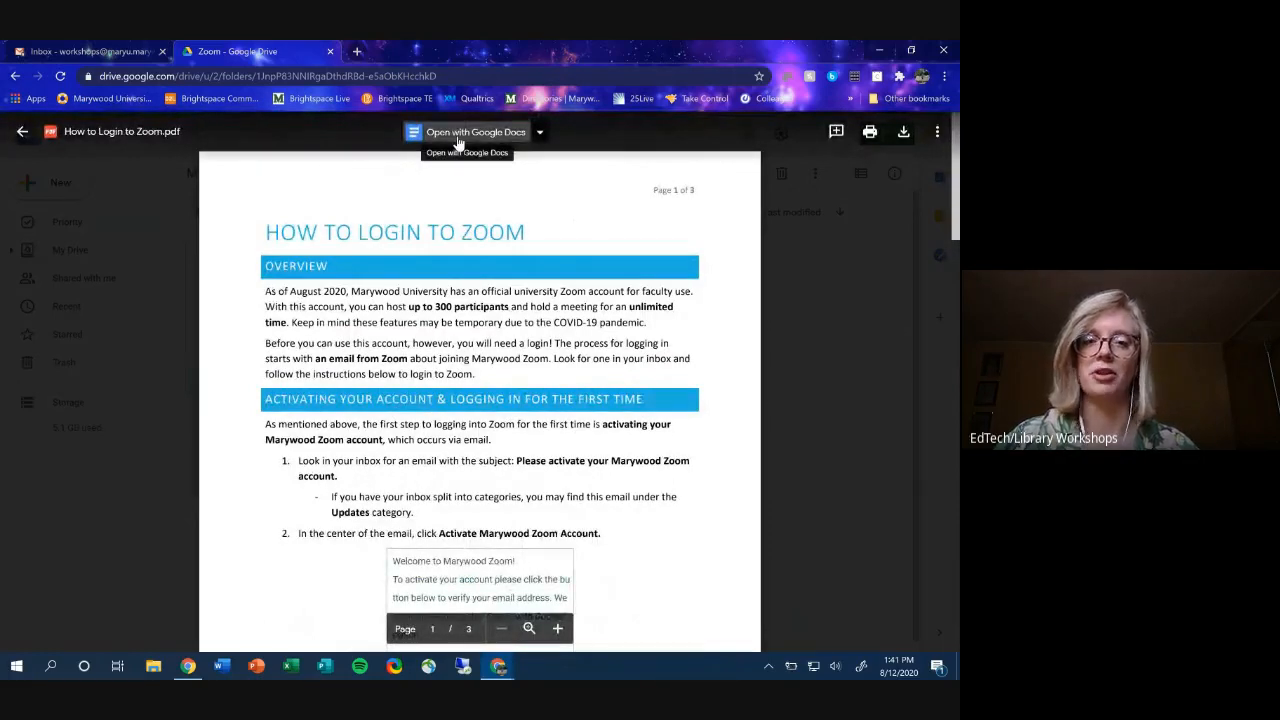
- Convert How to Login to Zoom.pdf with Open with Google Docs and return to the Zoom folder
click(457, 140)
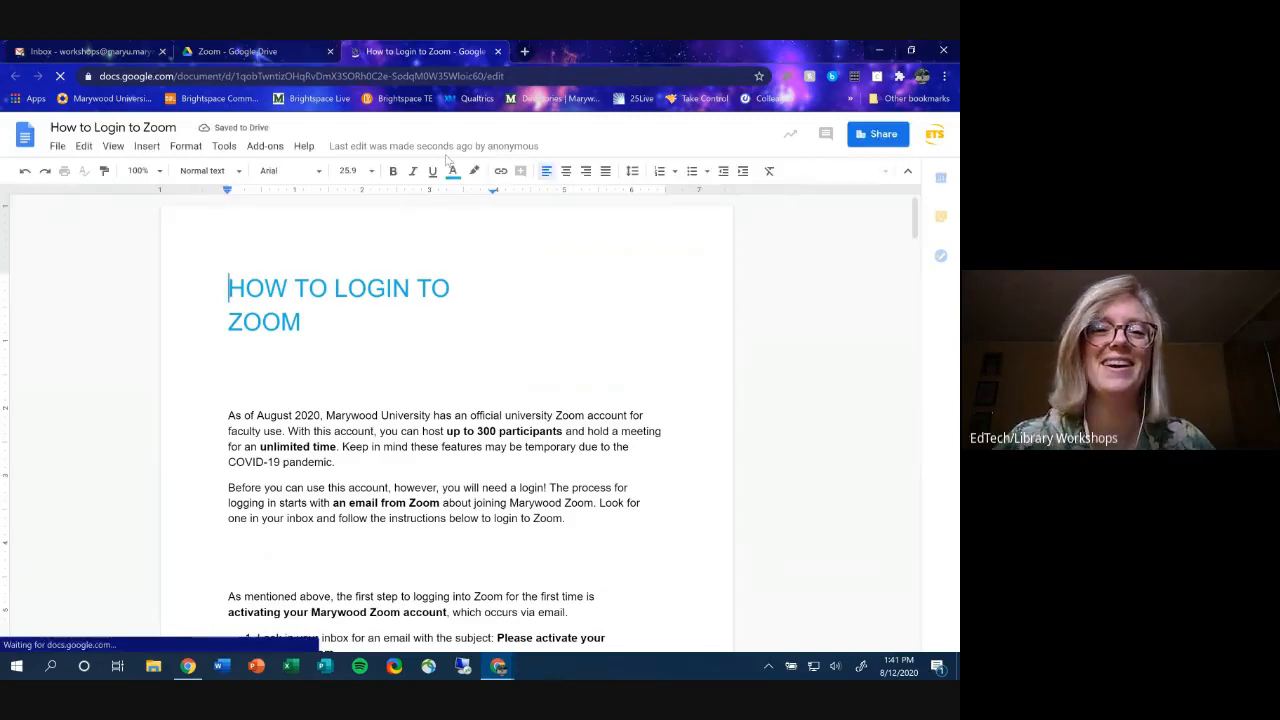
click(497, 52)
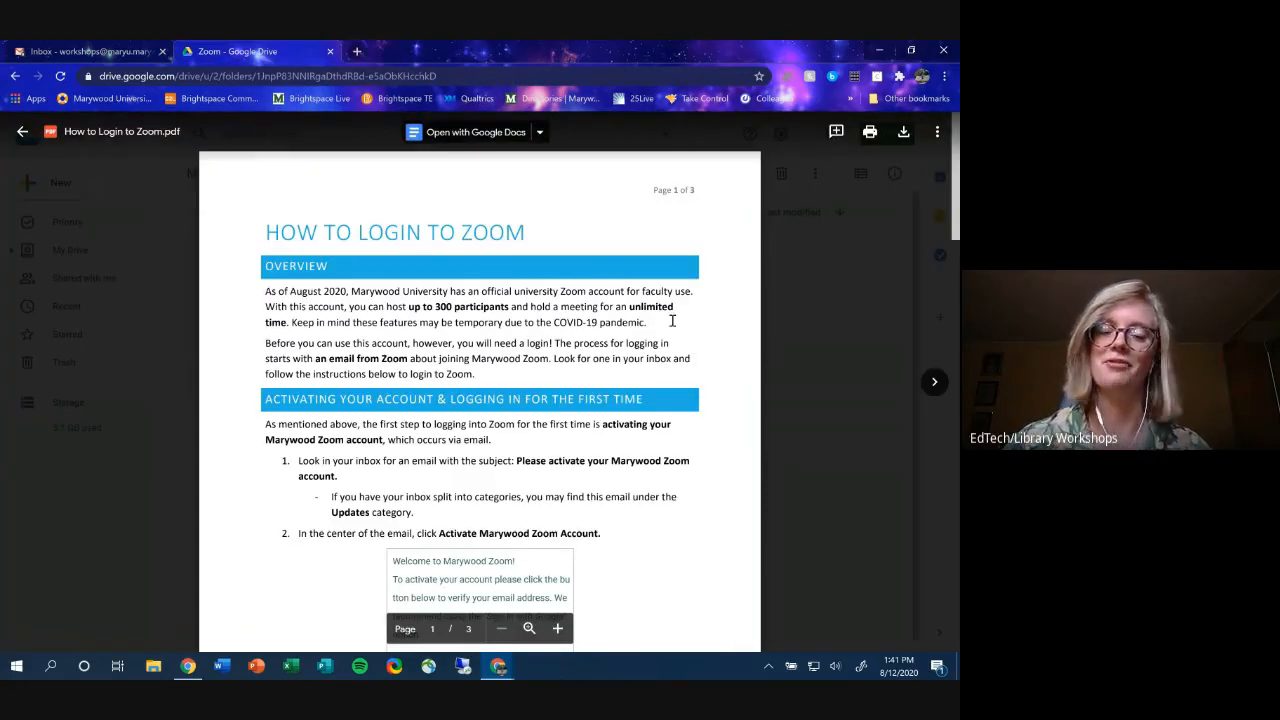
click(23, 133)
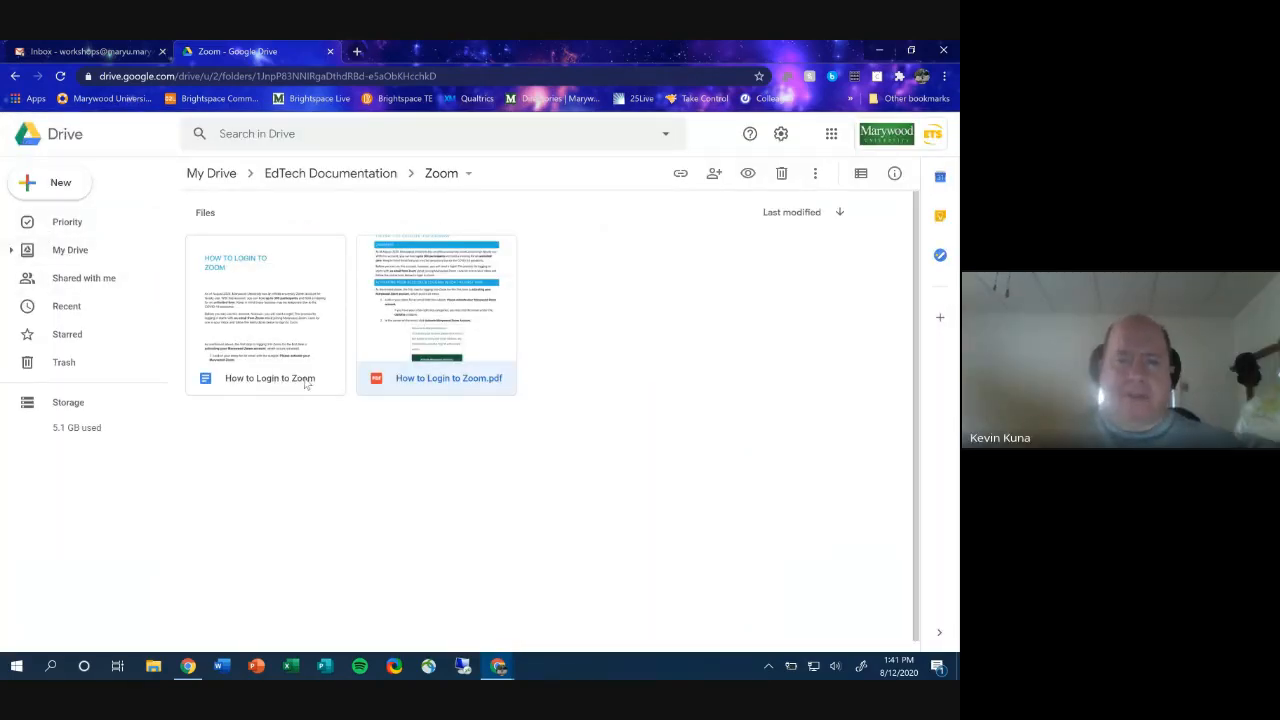
- Open the converted How to Login to Zoom Doc and scroll through its content
click(303, 375)
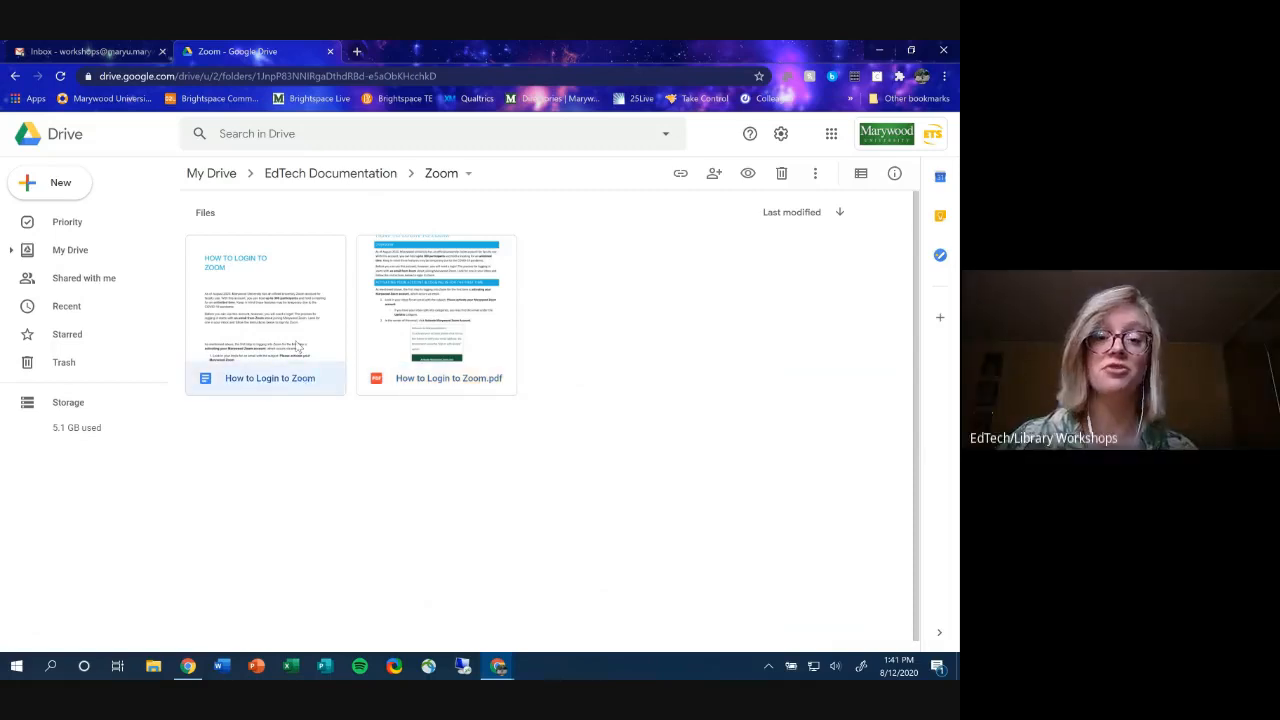
double_click(296, 346)
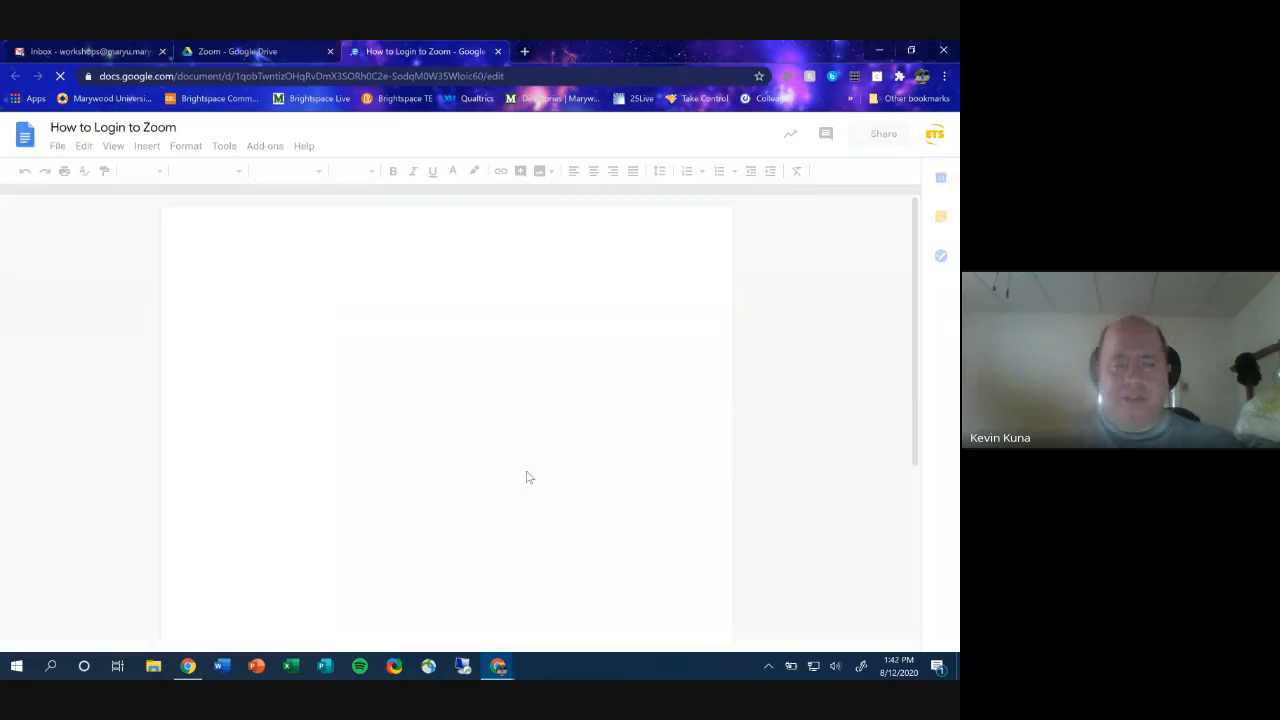
scroll(525, 476, down, 5)
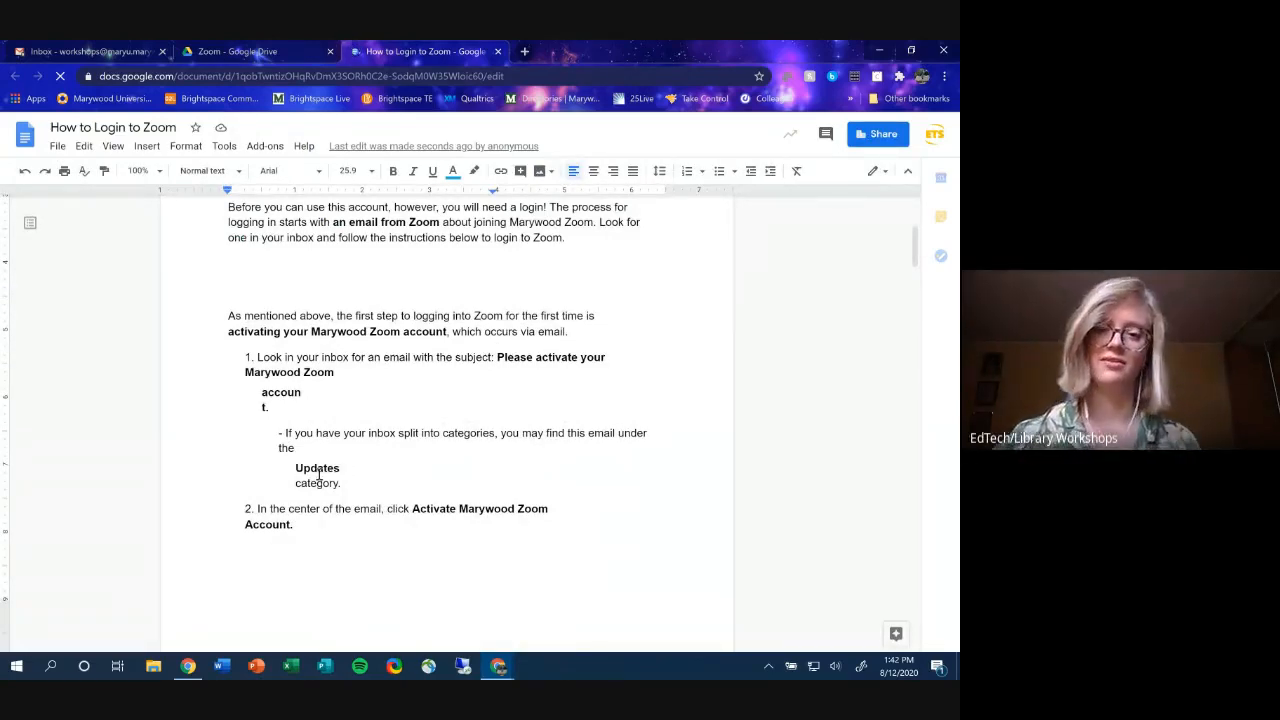
scroll(392, 425, up, 5)
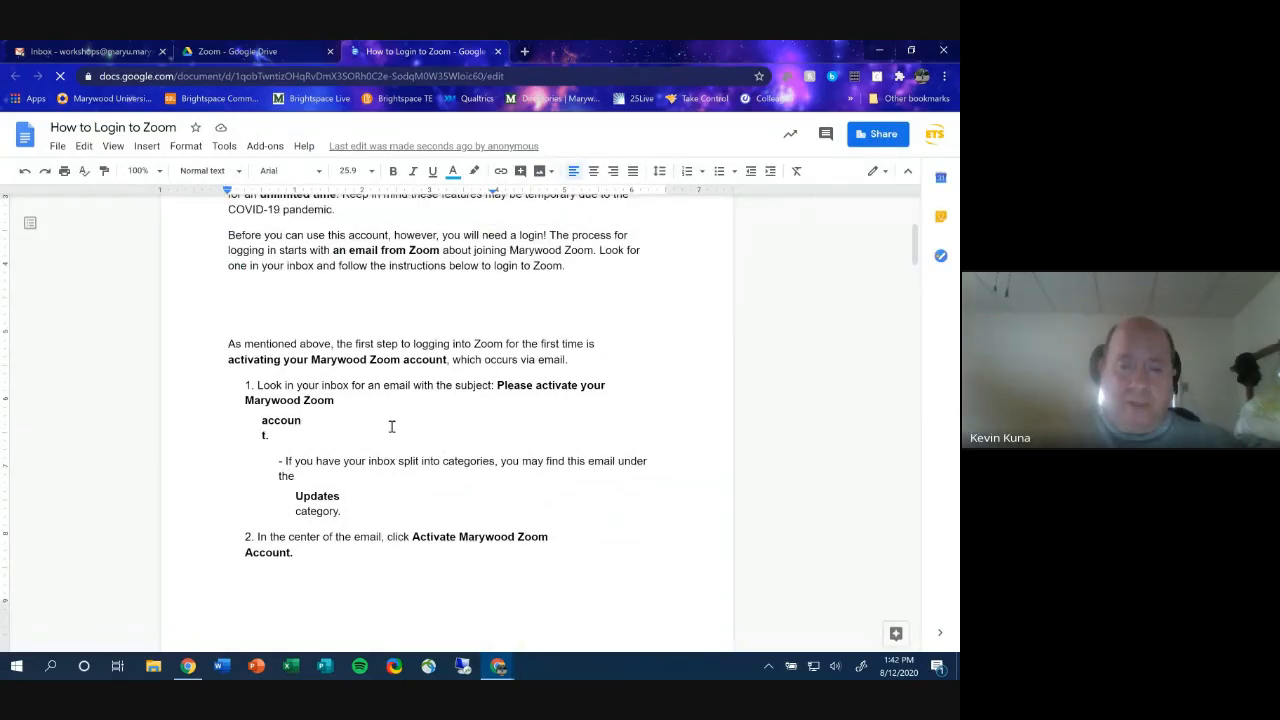
scroll(446, 421, down, 15)
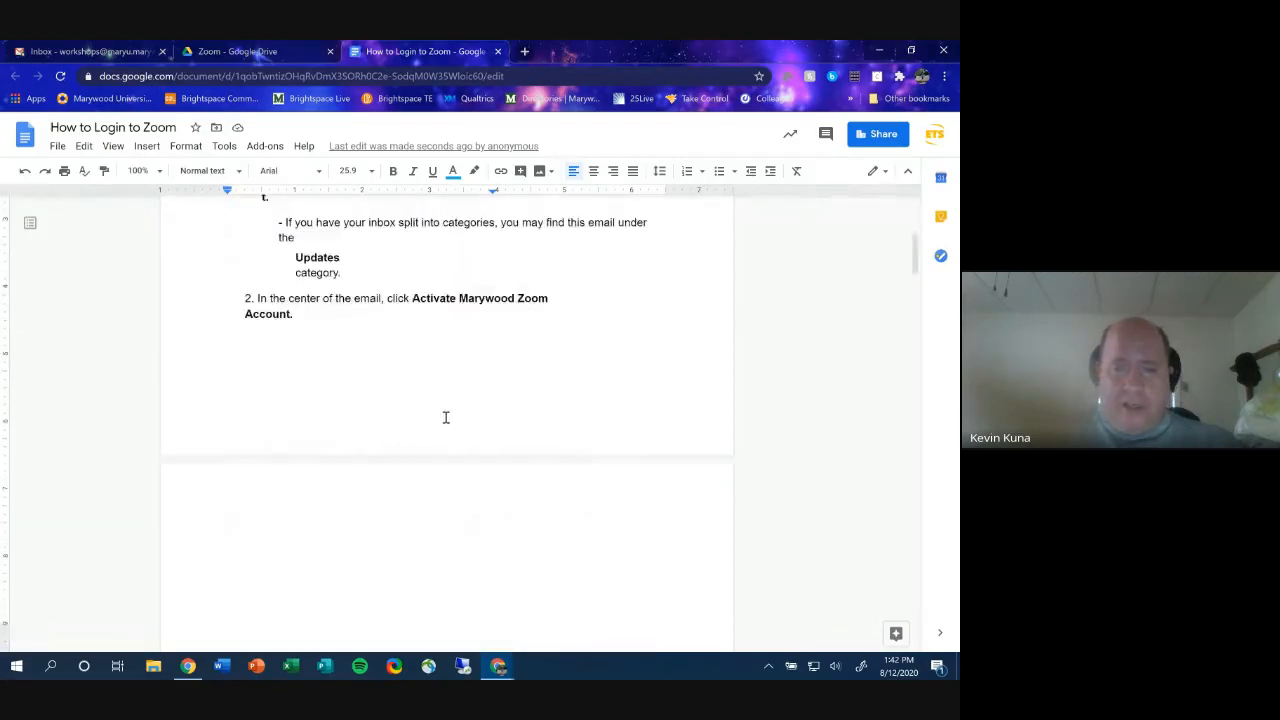
scroll(452, 408, up, 15)
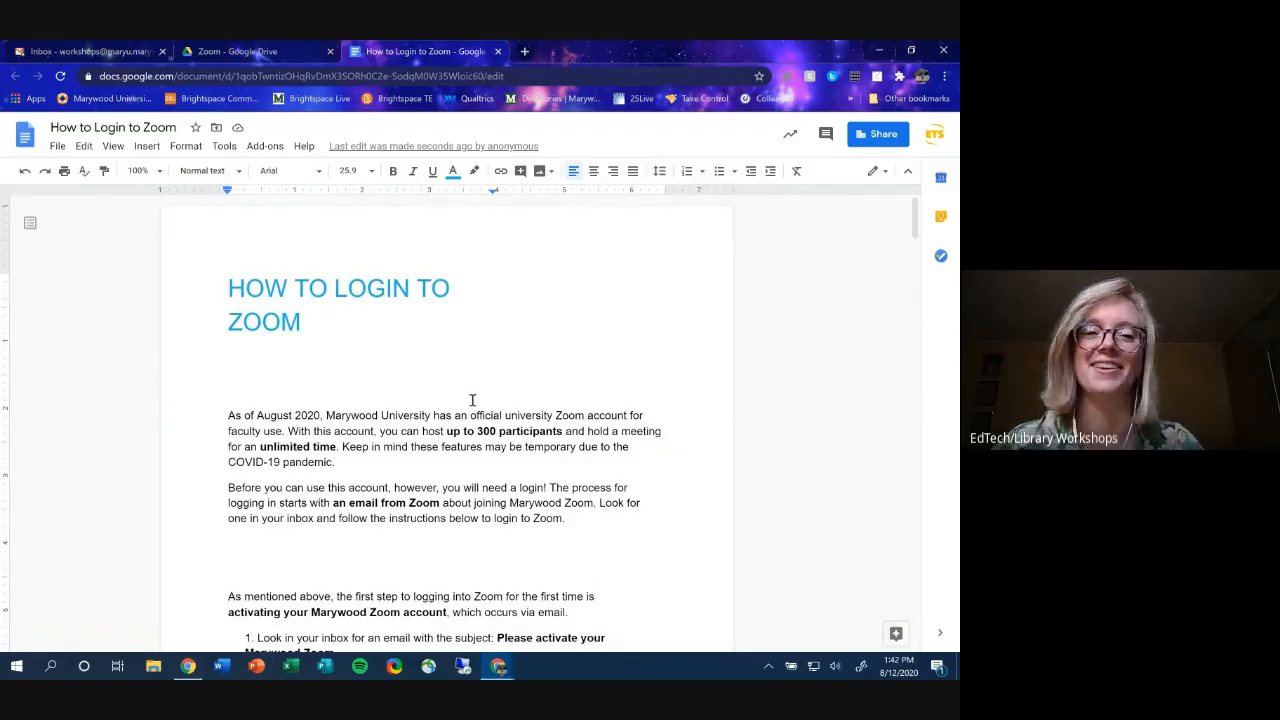
click(498, 51)
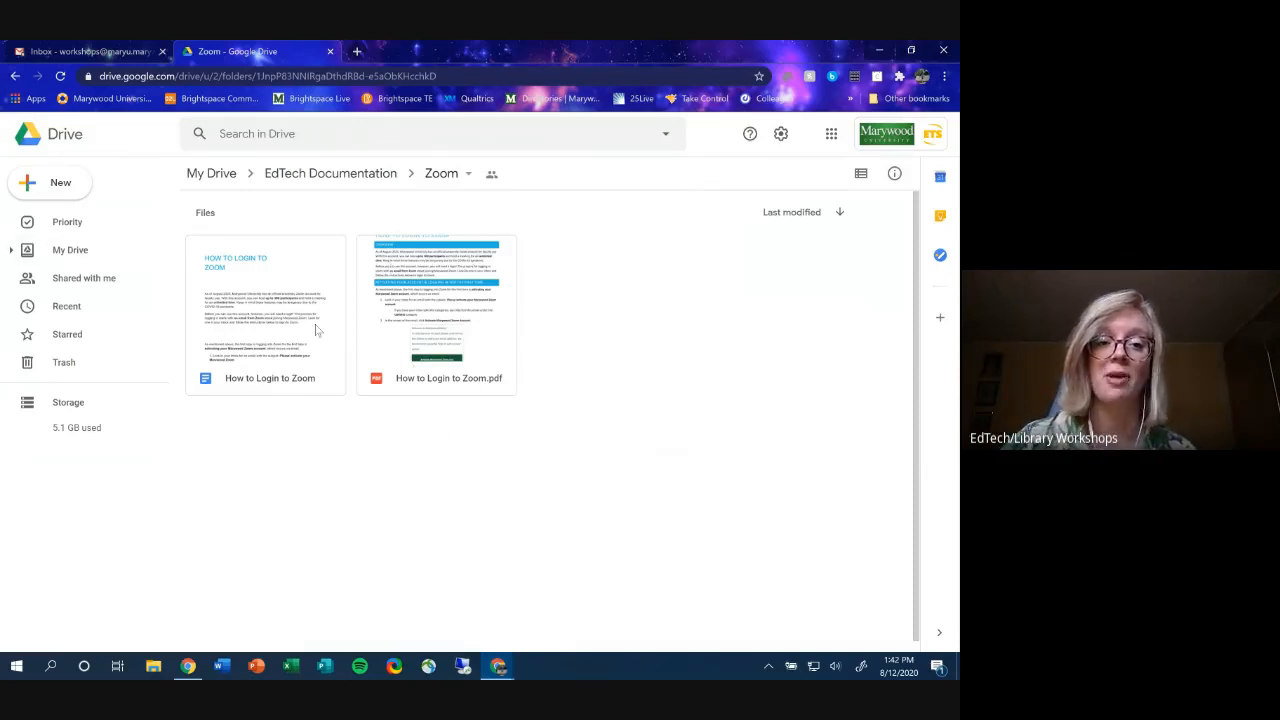
- Remove the Google Doc copy from the Zoom folder and go back to My Drive
right_click(272, 259)
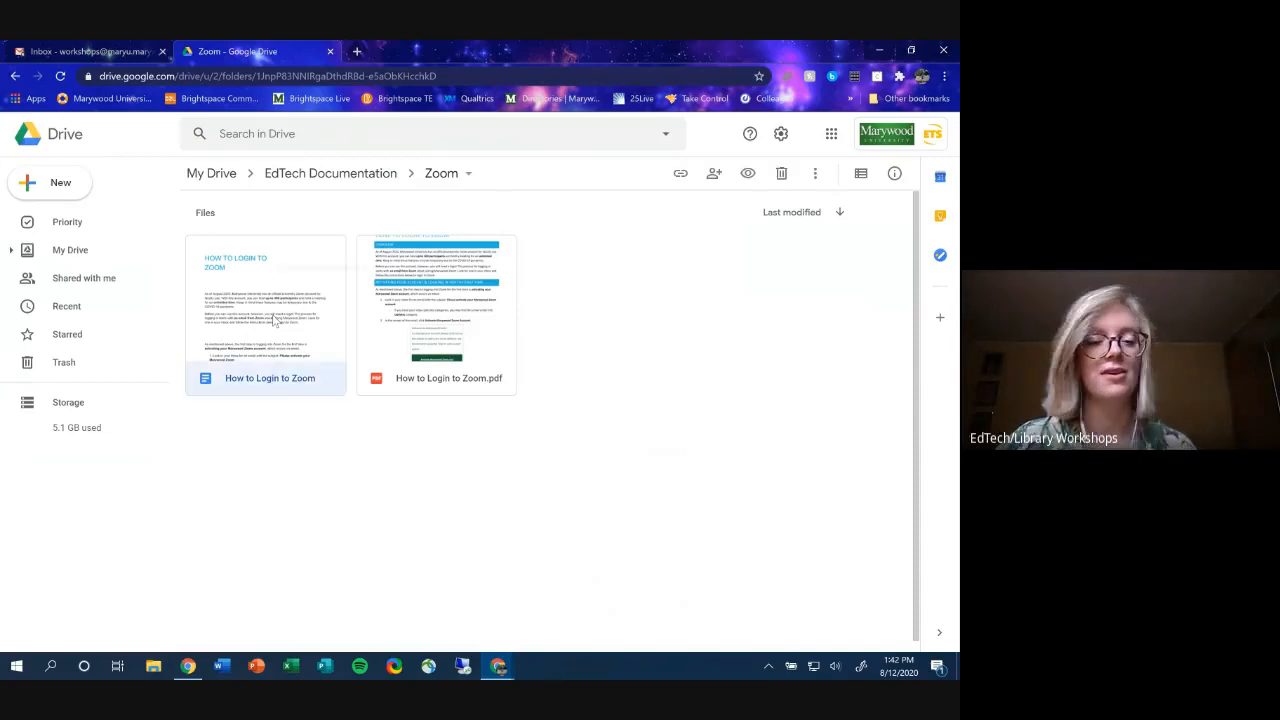
click(340, 605)
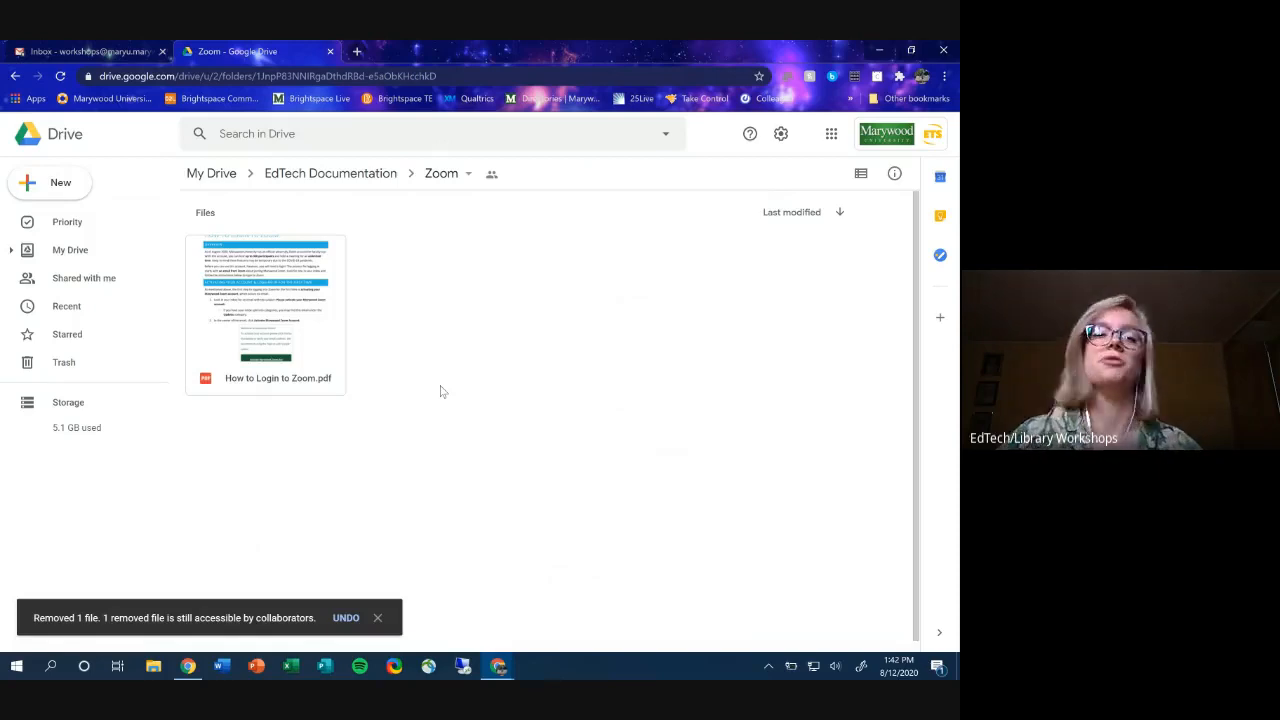
click(215, 174)
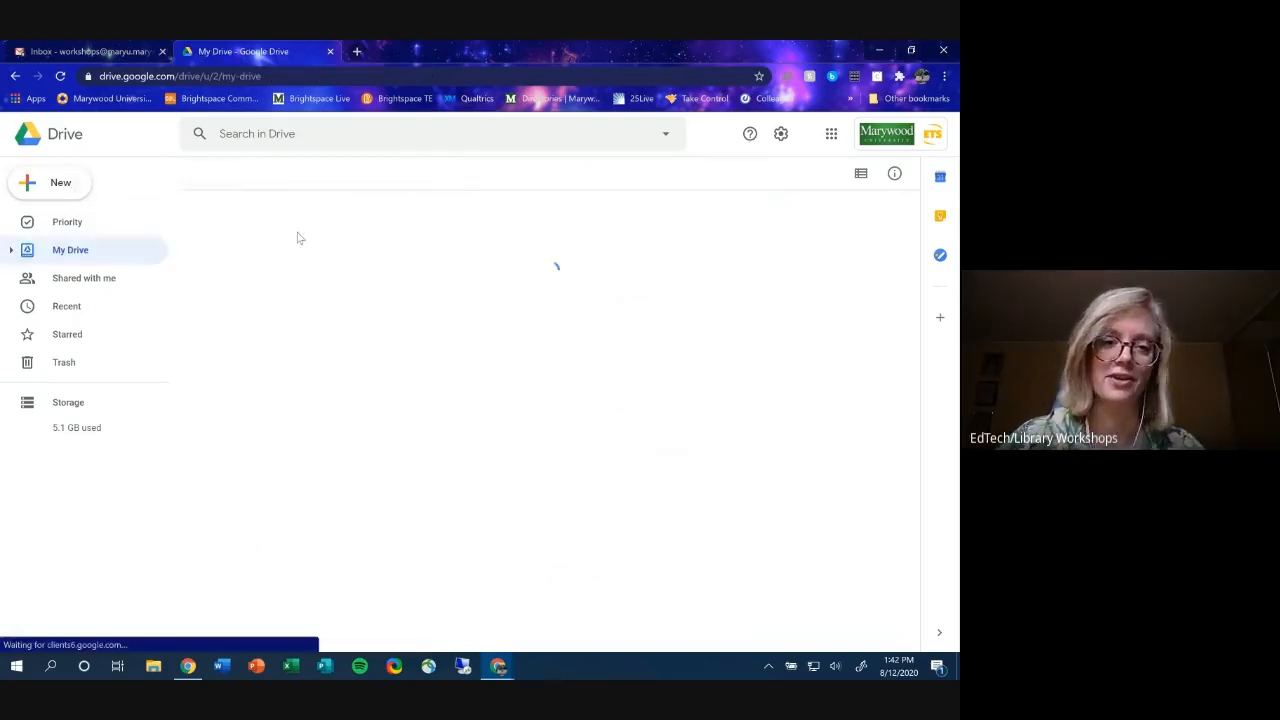
- Open Sunrise (Rewrite).docx from the Images folder with Google Docs, then return to Images
double_click(264, 256)
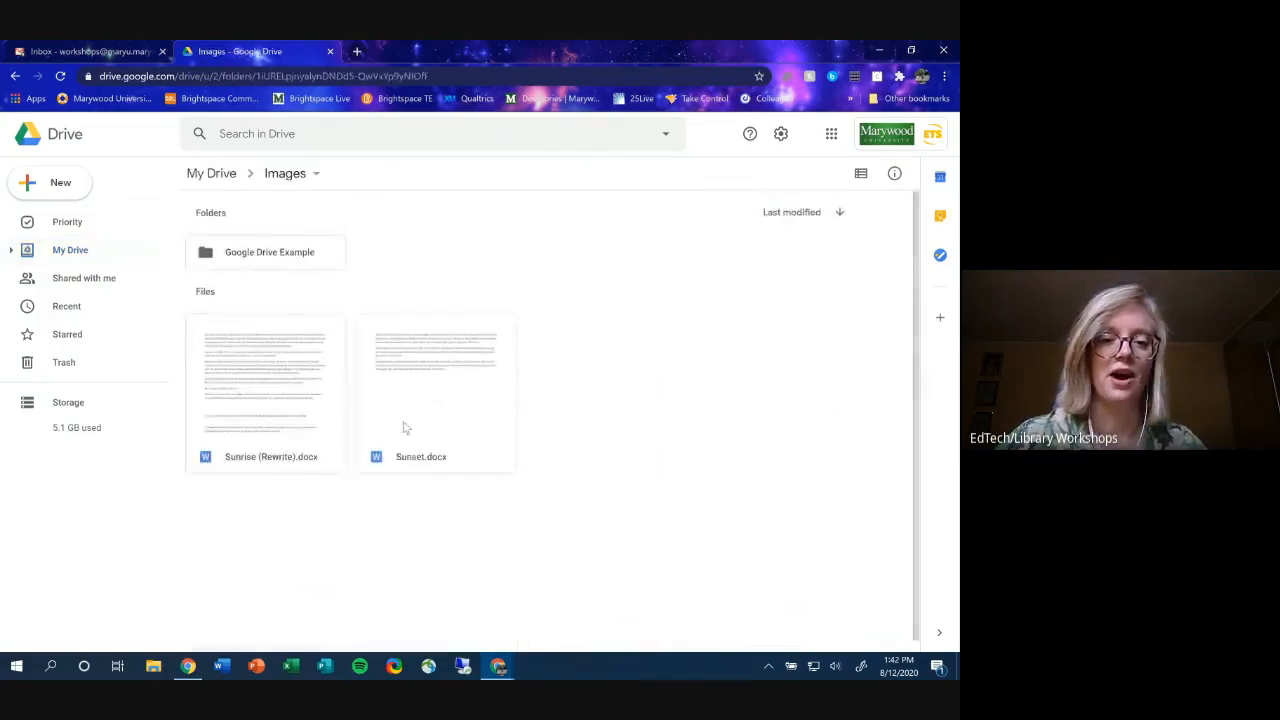
click(276, 393)
double_click(276, 365)
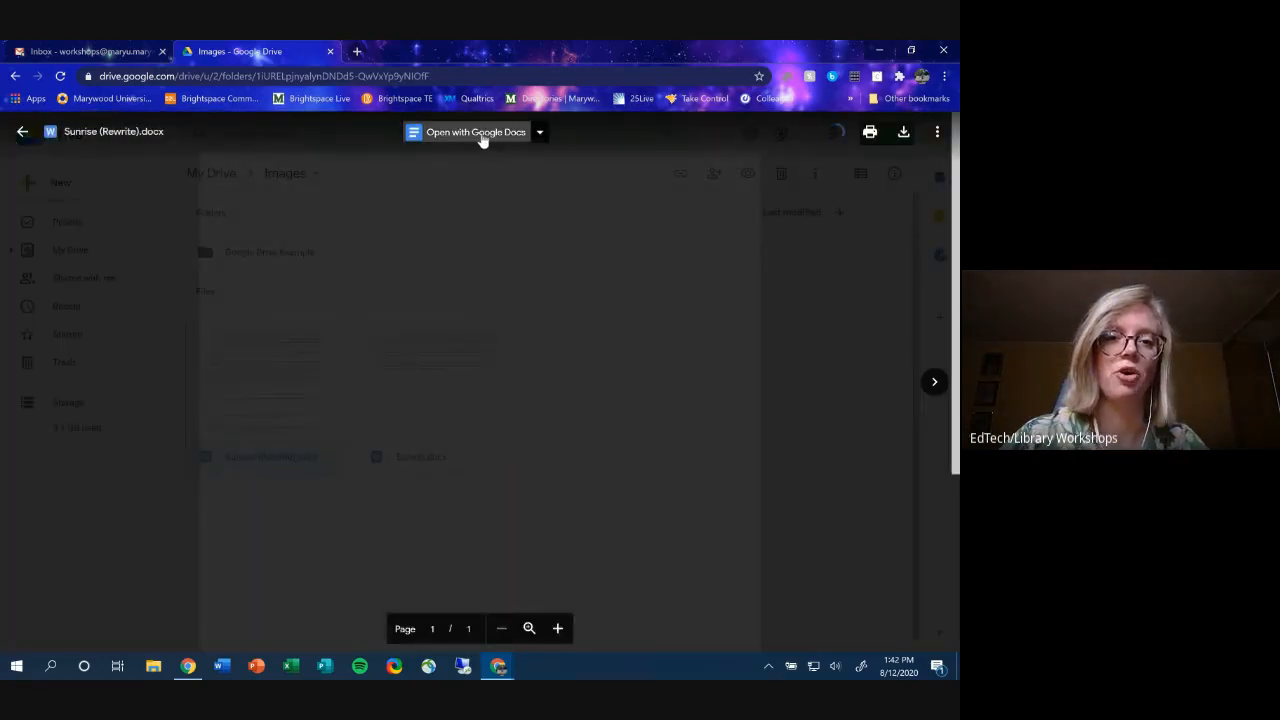
click(479, 136)
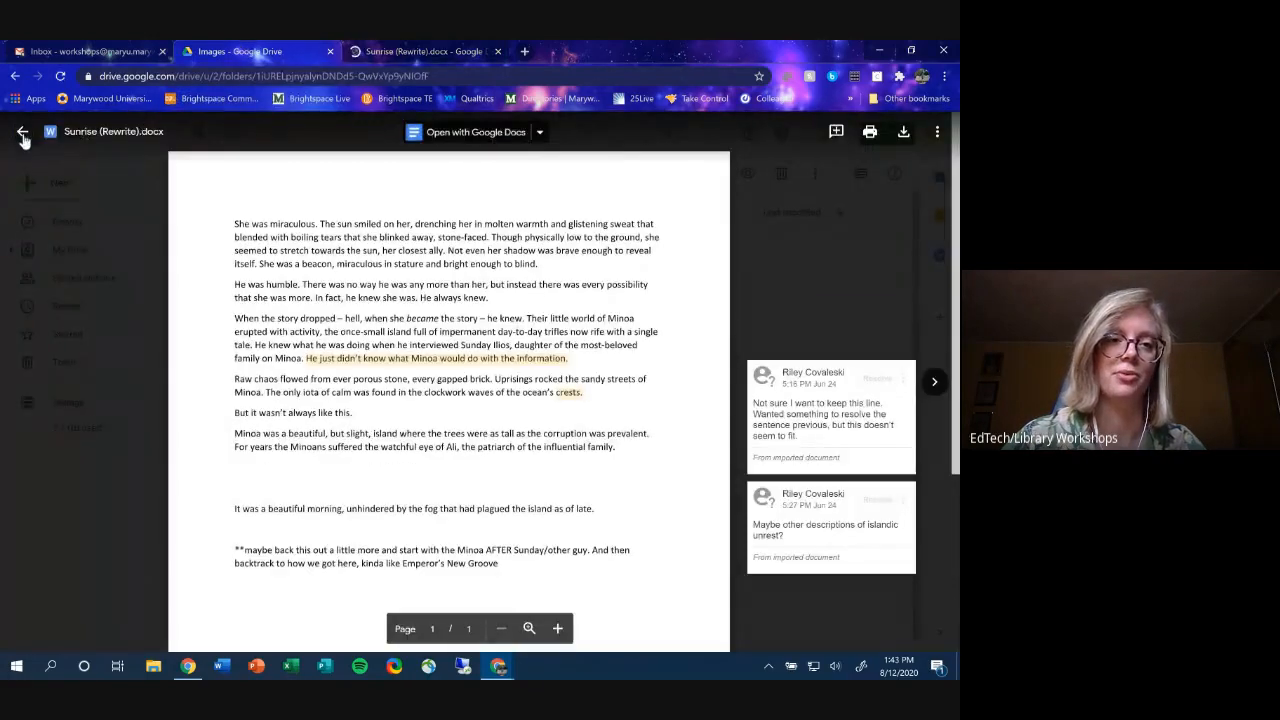
click(23, 132)
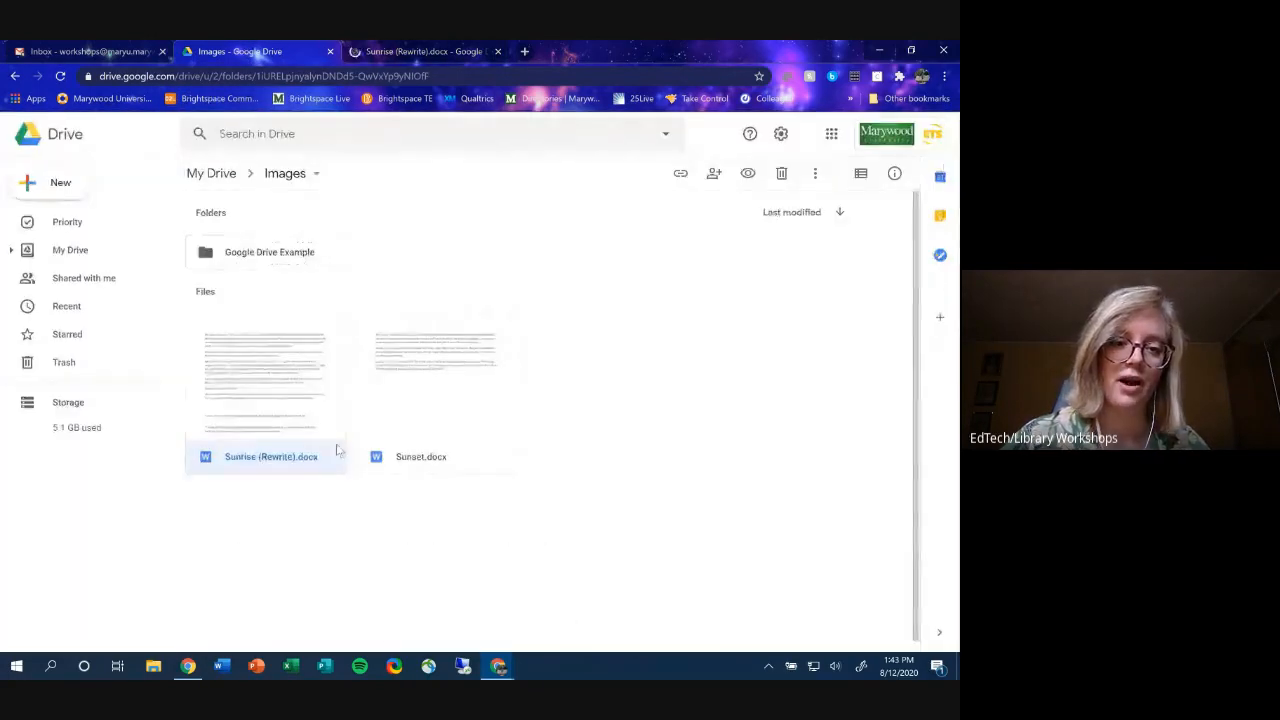
click(437, 580)
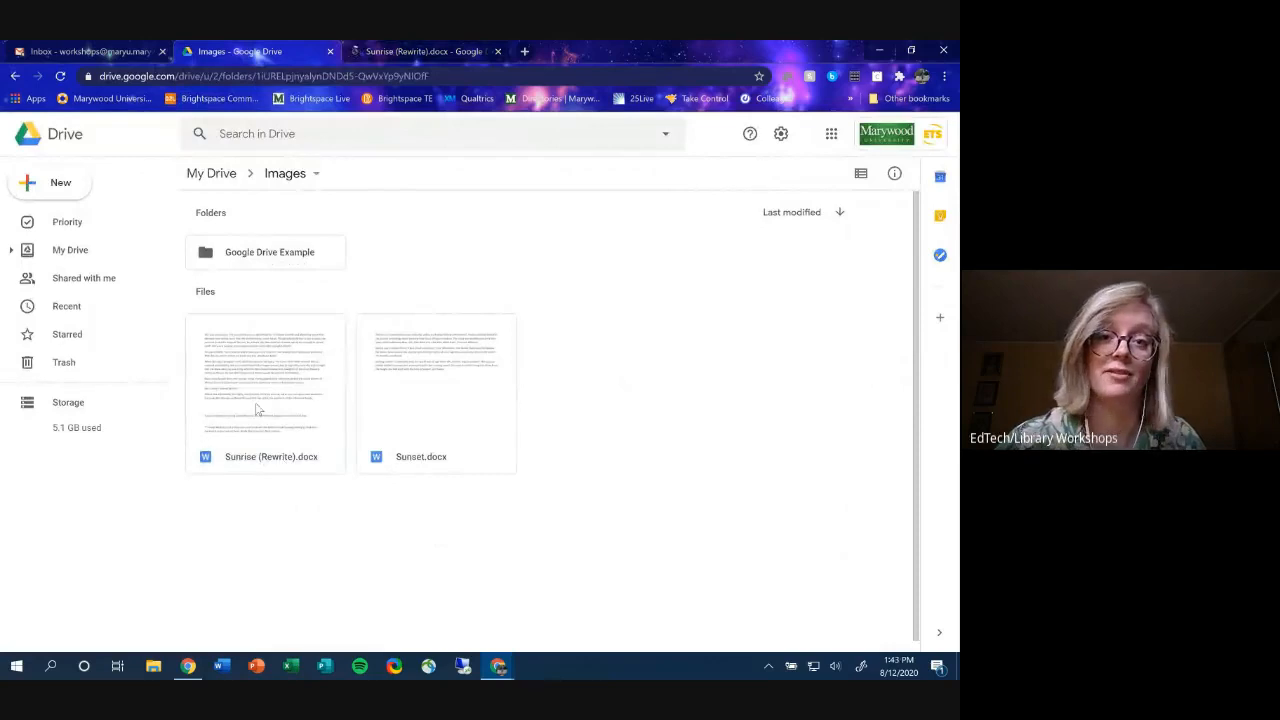
- Review the imported comments in the Sunrise (Rewrite) Google Doc, then close it
click(412, 55)
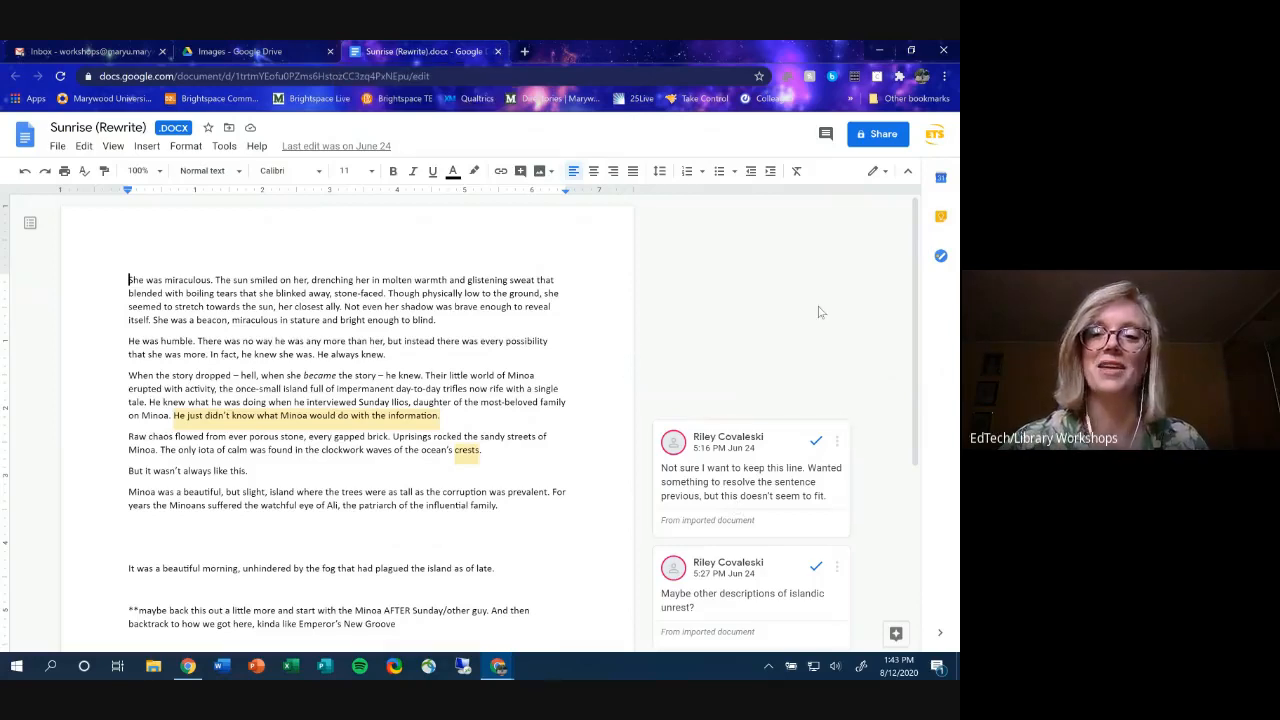
scroll(855, 417, down, 2)
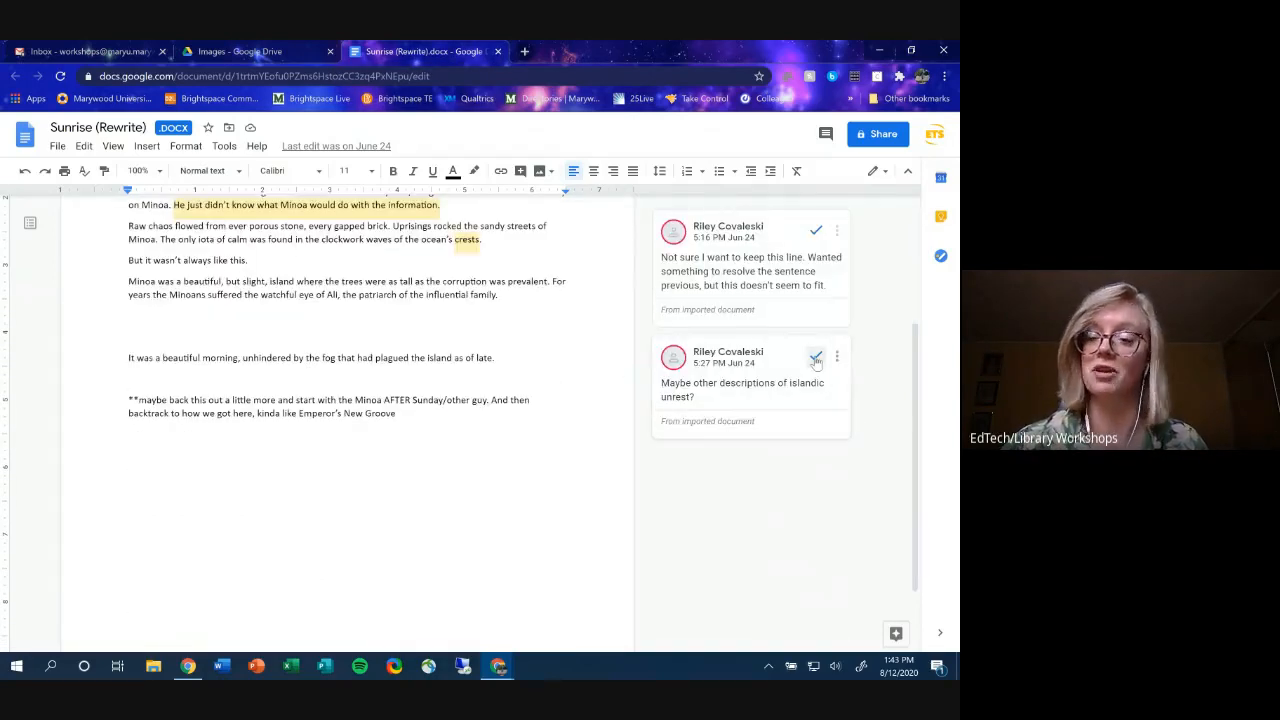
scroll(855, 377, up, 2)
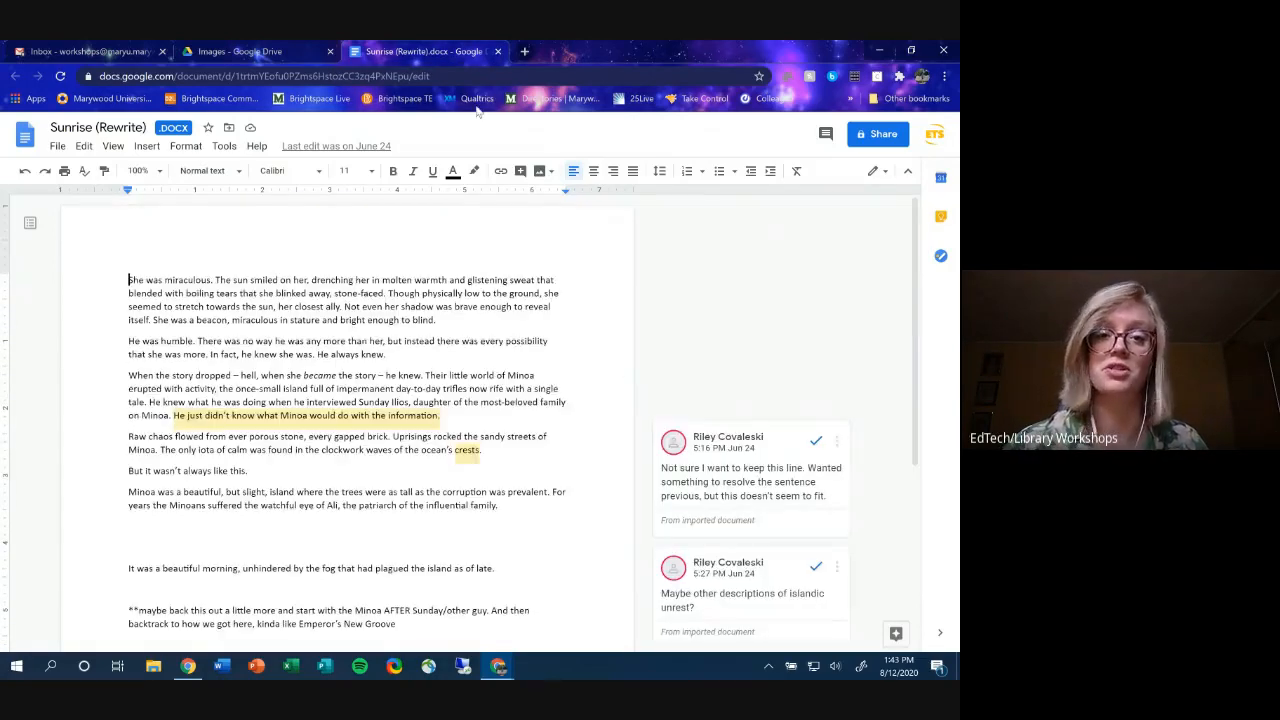
click(498, 51)
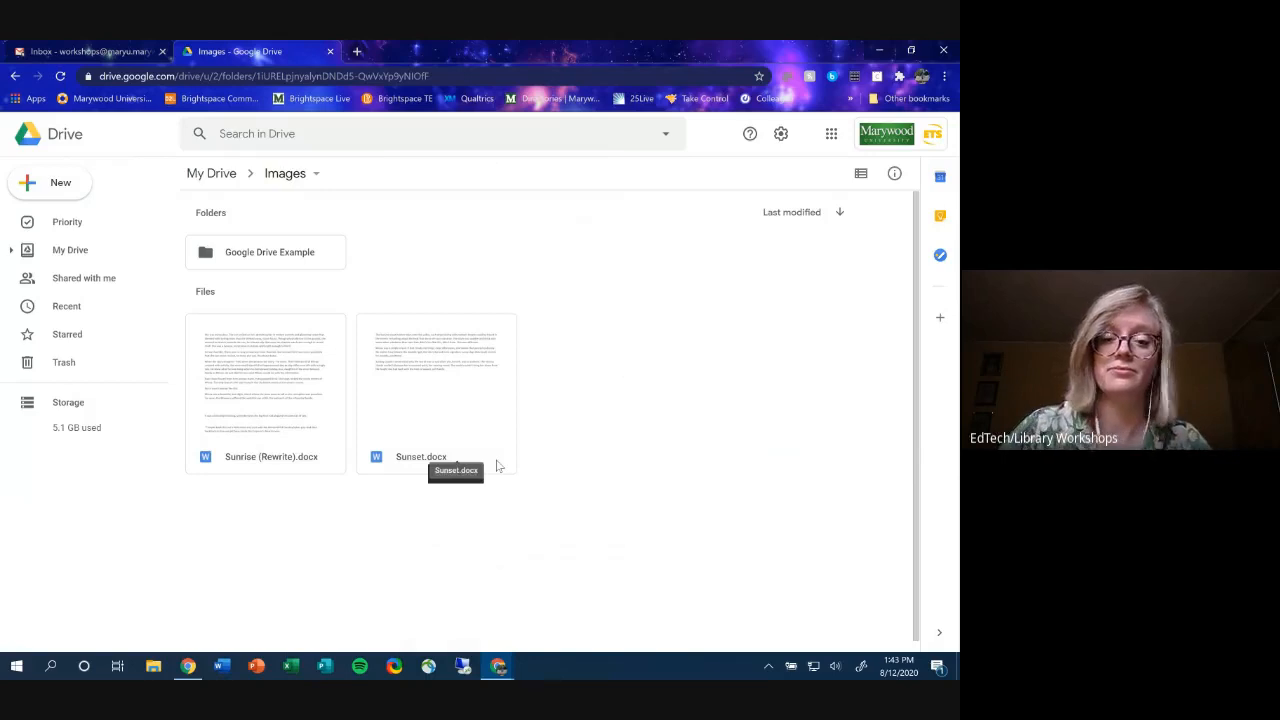
- Close the Drive Images tab and return to the Meet presentation window
click(330, 52)
mouse_move(498, 666)
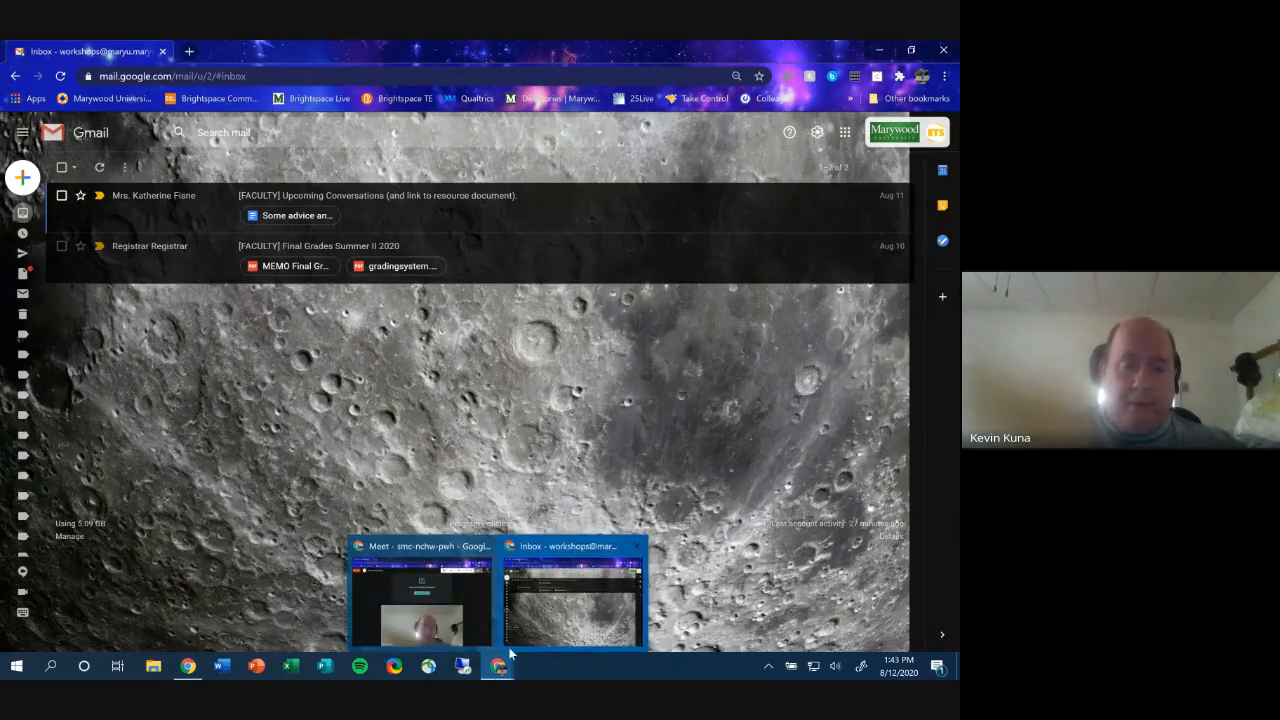
click(464, 614)
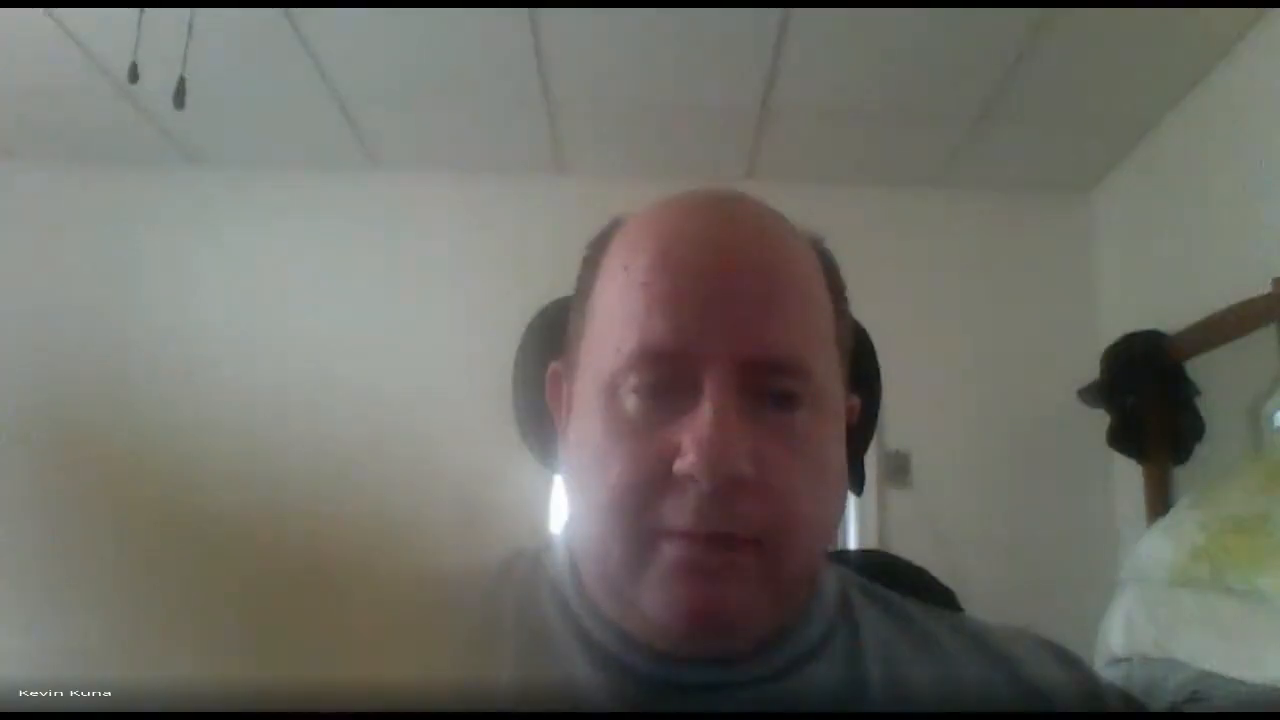